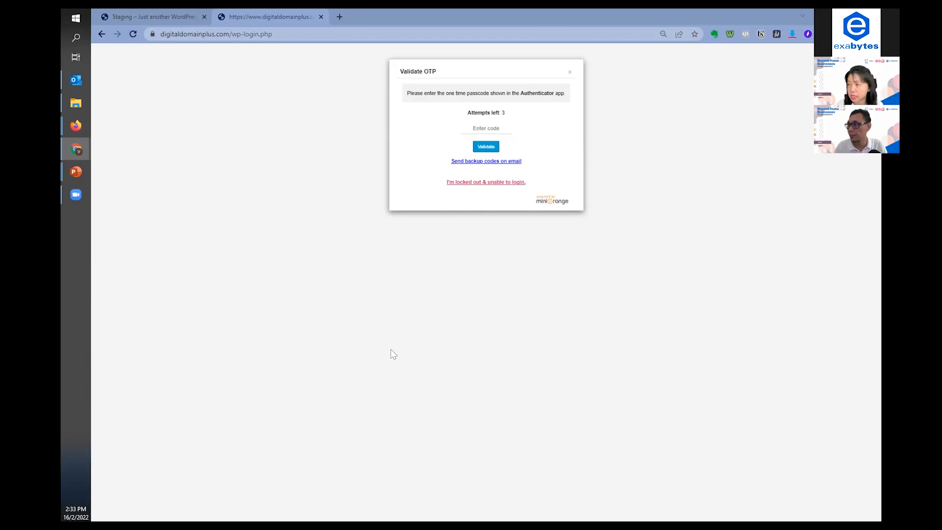
Enter the authenticator one-time passcode and validate it to reach the Penang's Best Food dashboard
click(475, 126)
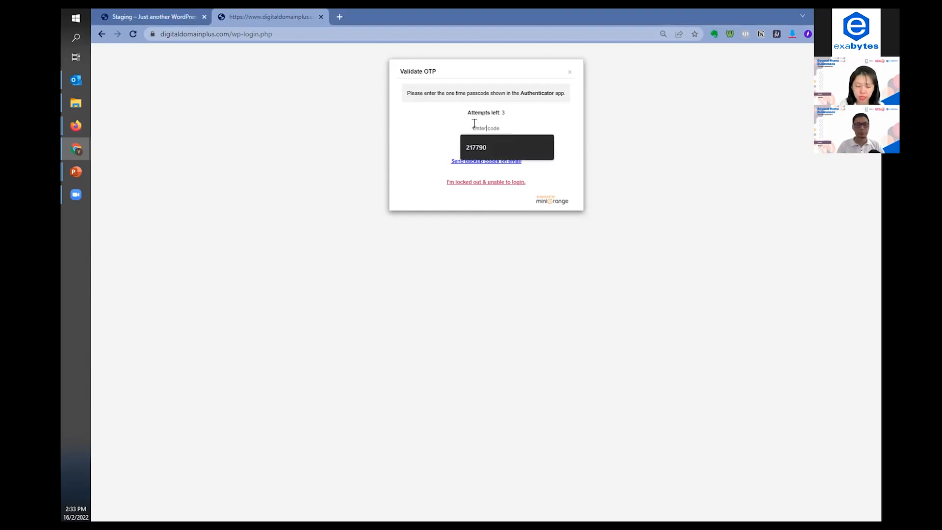
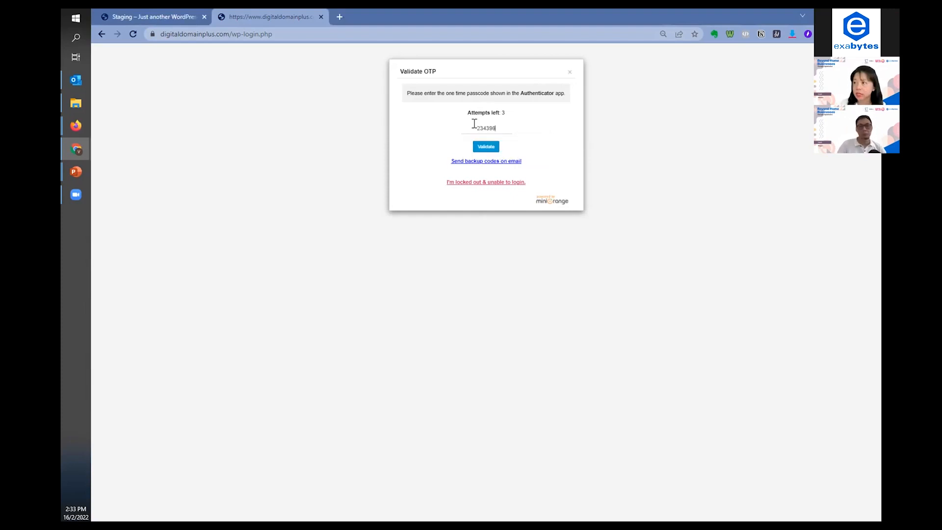
click(479, 146)
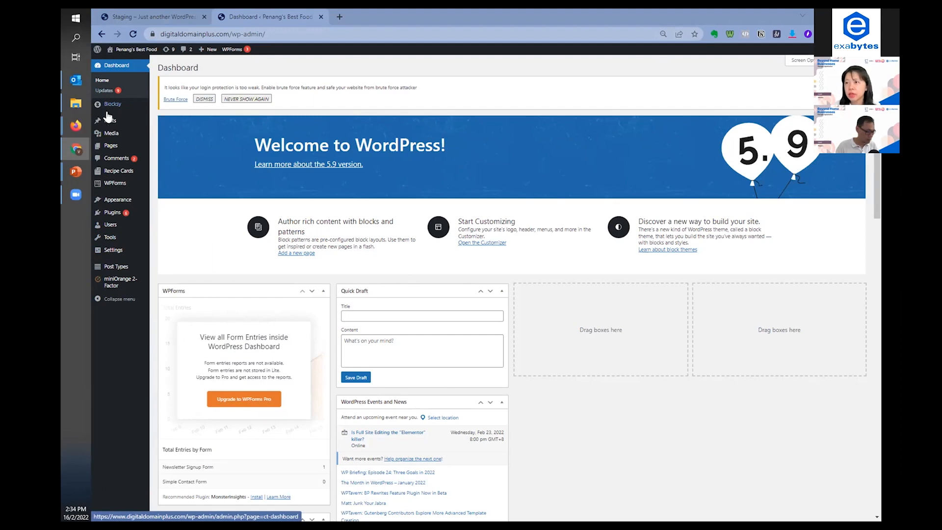
Open the Blocksy Starter Sites gallery and preview the Tasty design, then close the preview
mouse_move(99, 49)
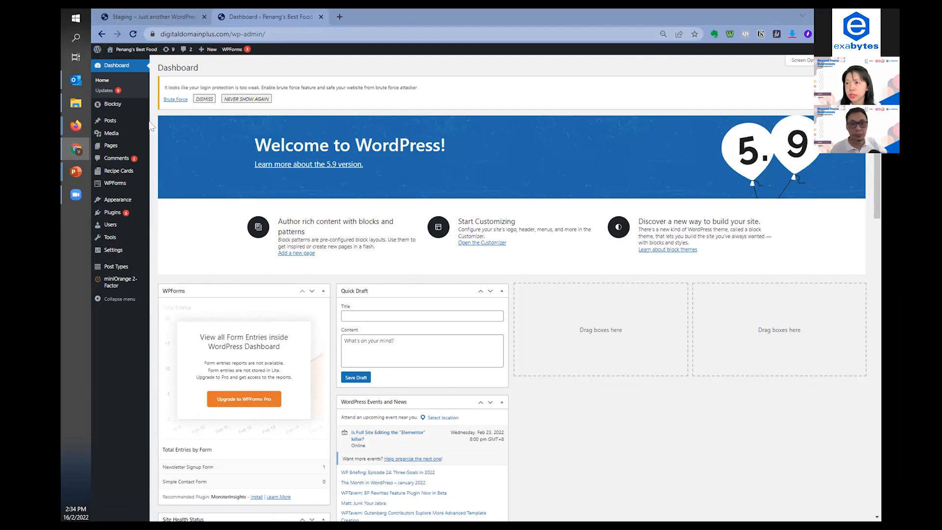
mouse_move(112, 105)
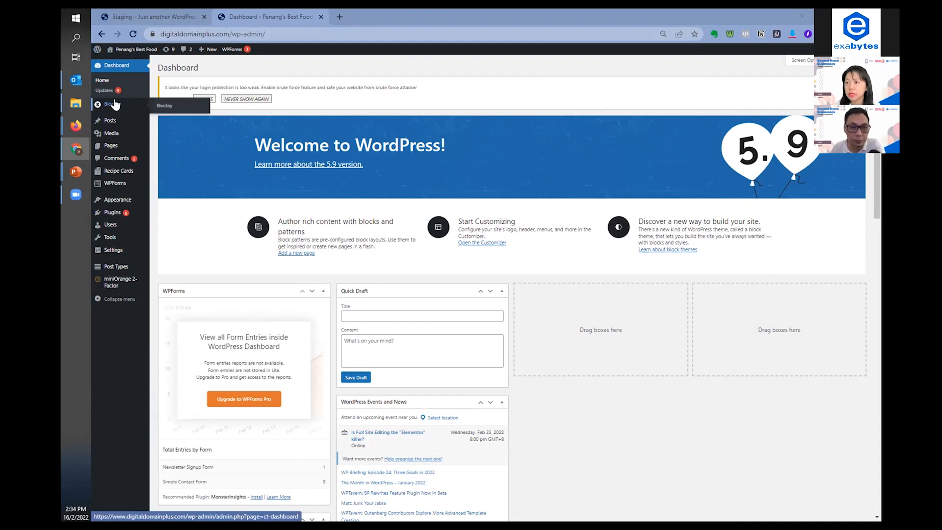
click(114, 104)
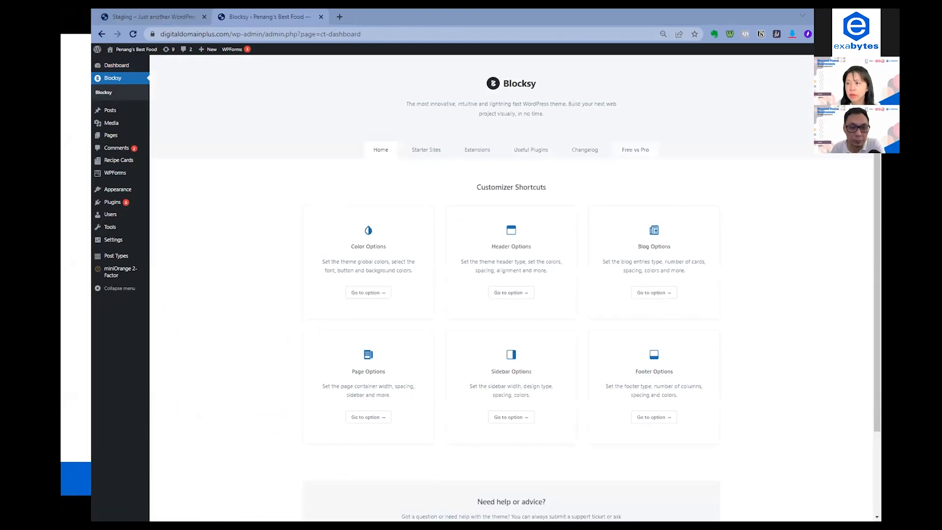
click(422, 152)
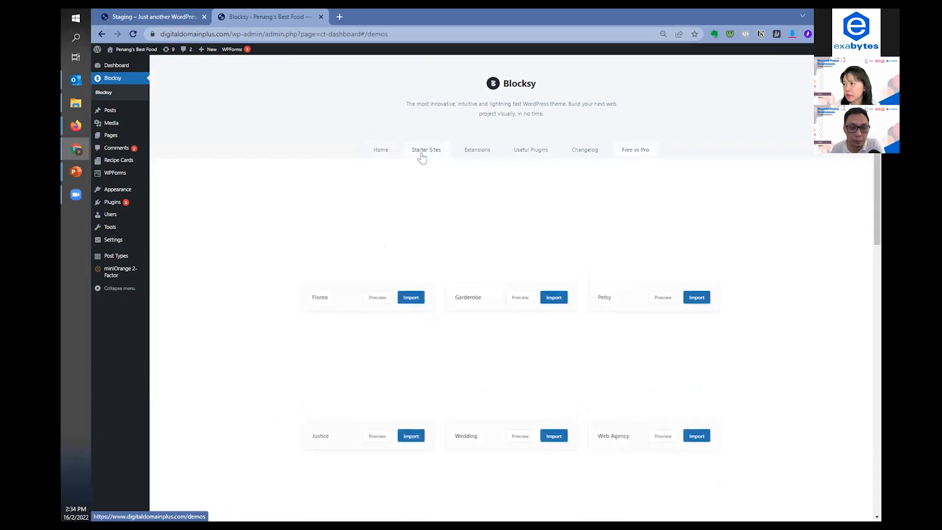
scroll(537, 302, down, 5)
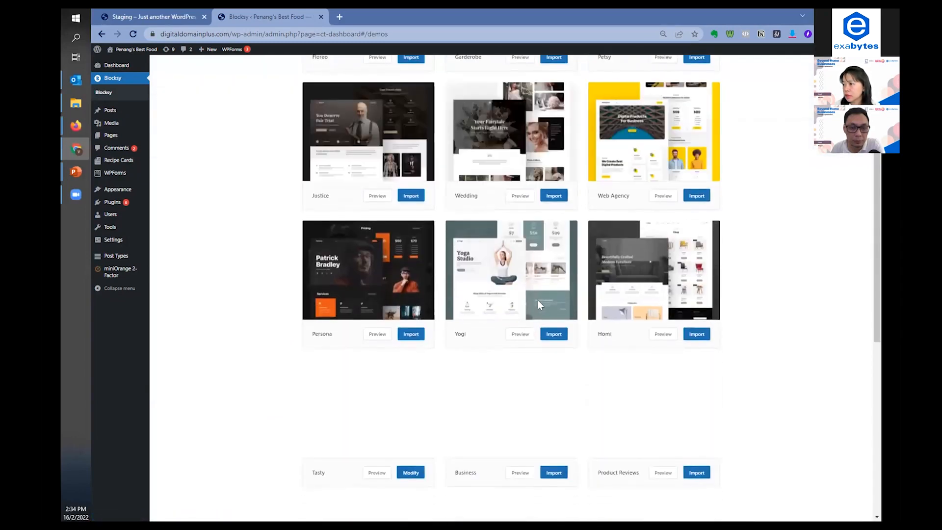
scroll(539, 301, down, 3)
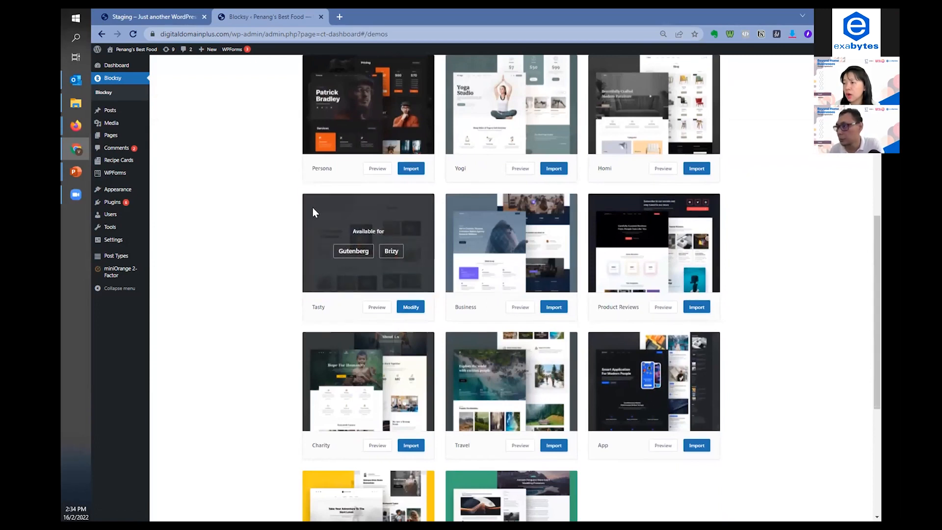
click(378, 307)
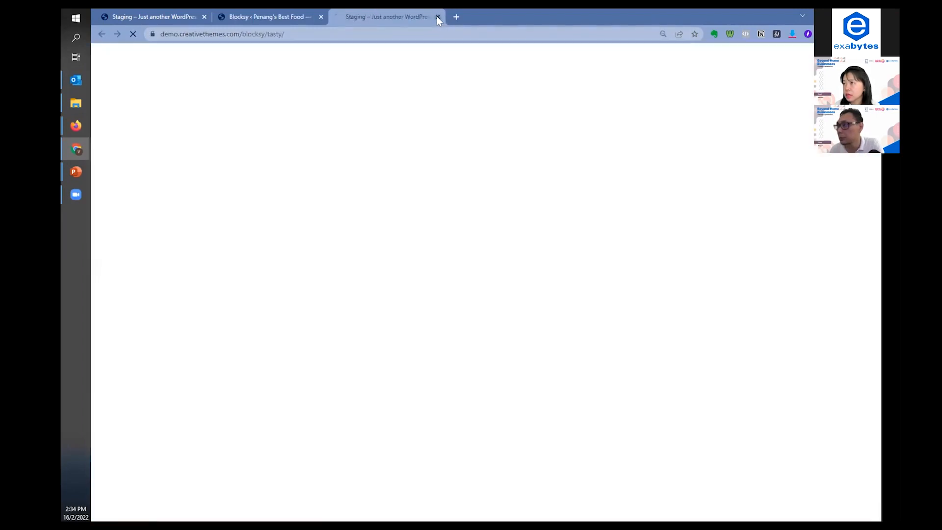
click(437, 17)
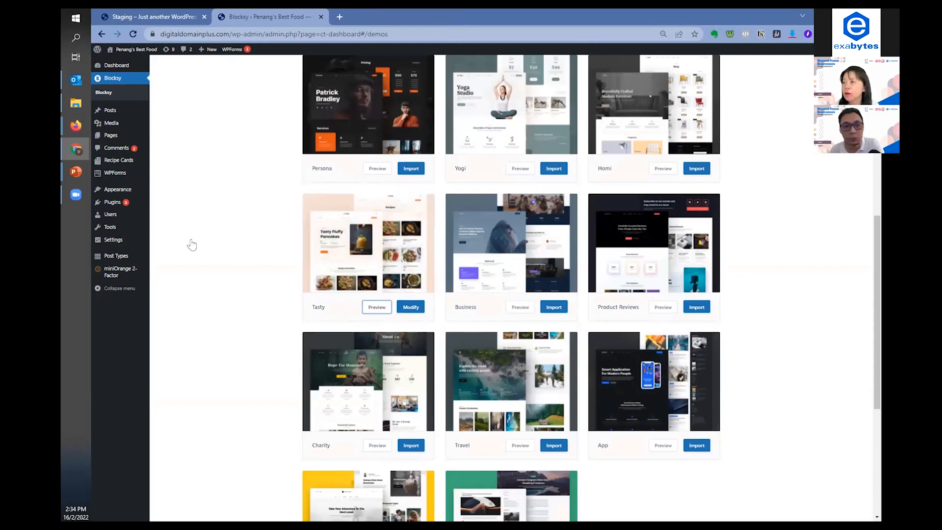
scroll(230, 181, up, 4)
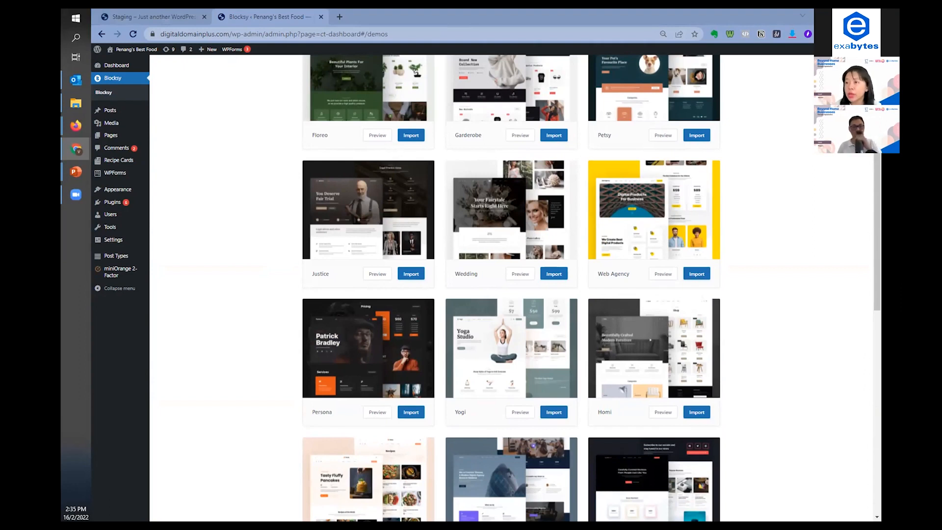
Open the miniOrange 2-Factor page and review its authentication methods
click(114, 269)
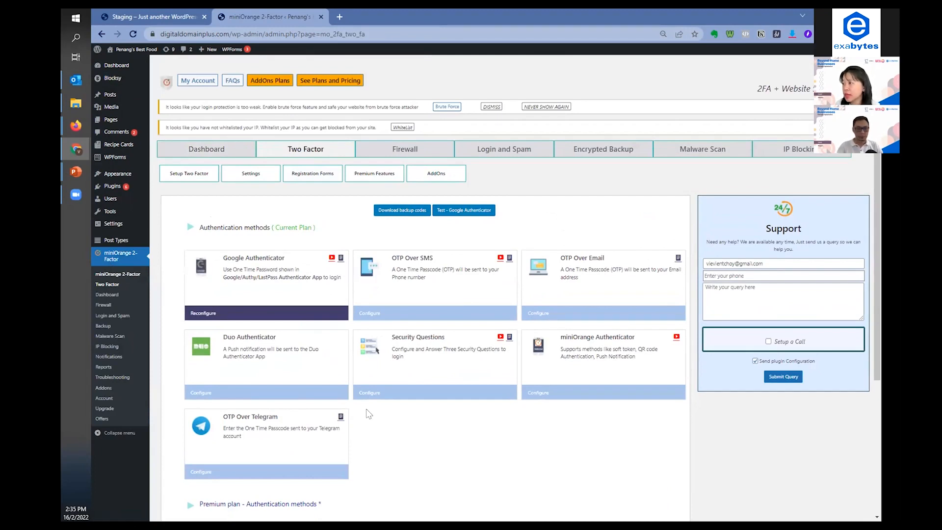
scroll(414, 455, down, 3)
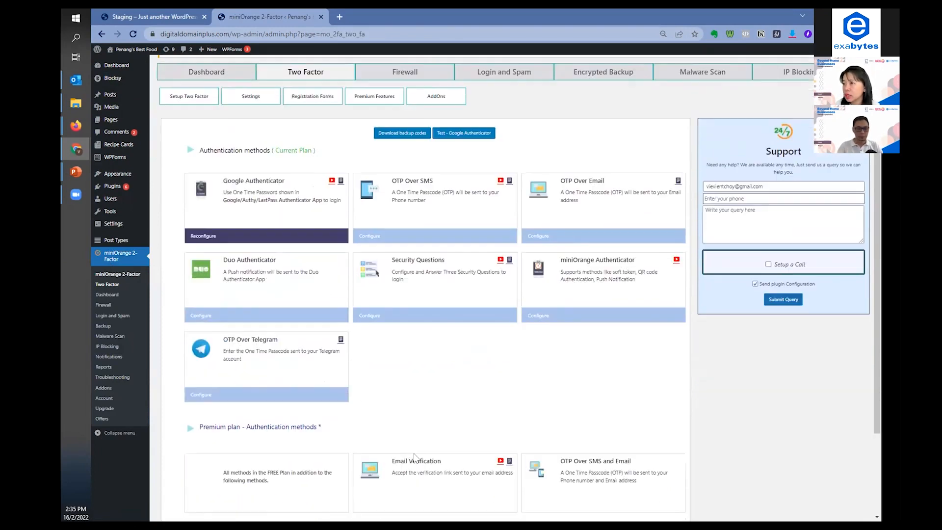
scroll(187, 181, up, 3)
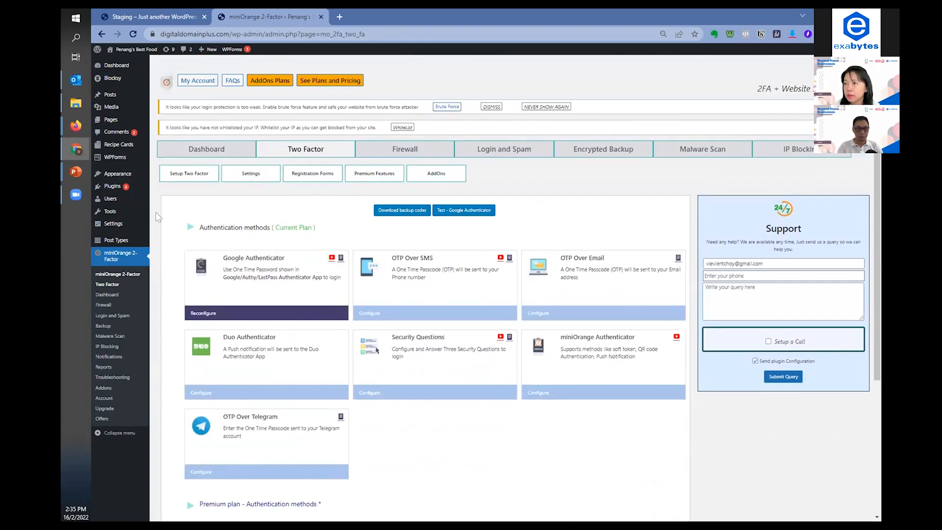
Visit the live Penang's Best Food site from the admin bar
mouse_move(144, 240)
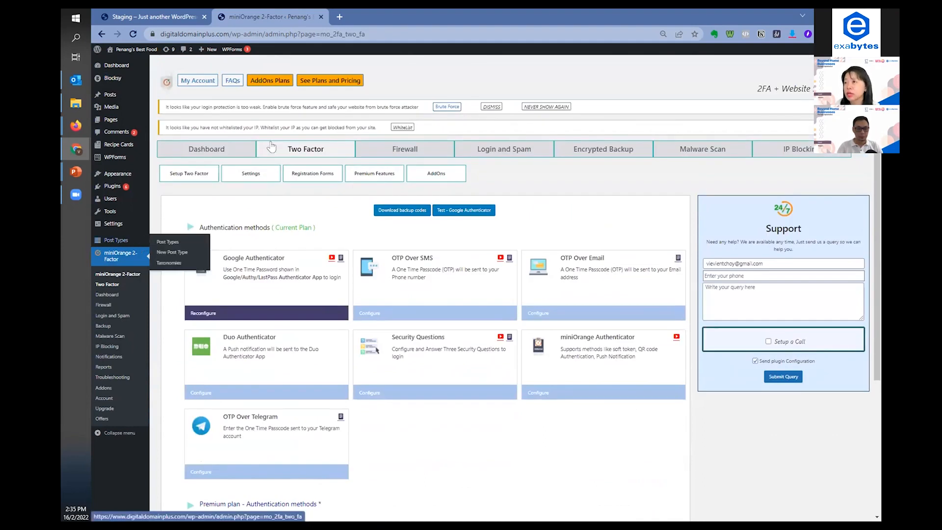
mouse_move(123, 69)
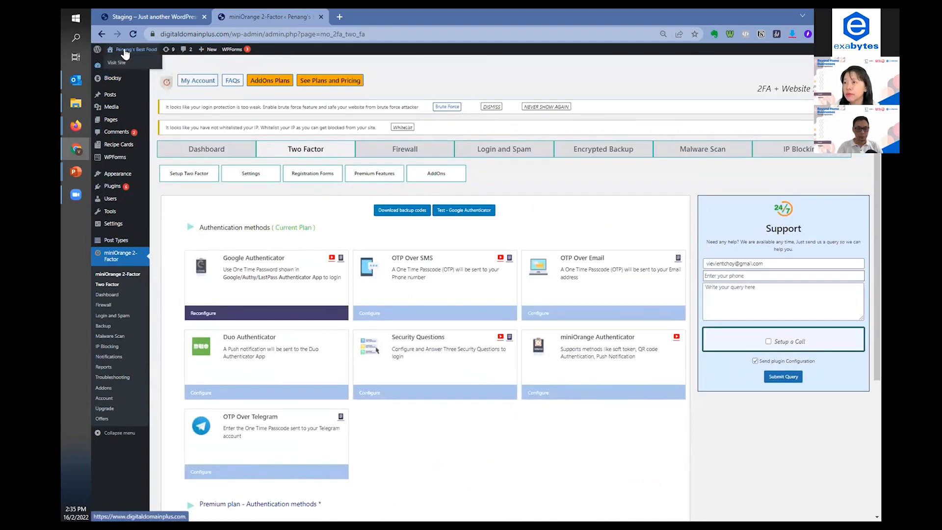
click(120, 62)
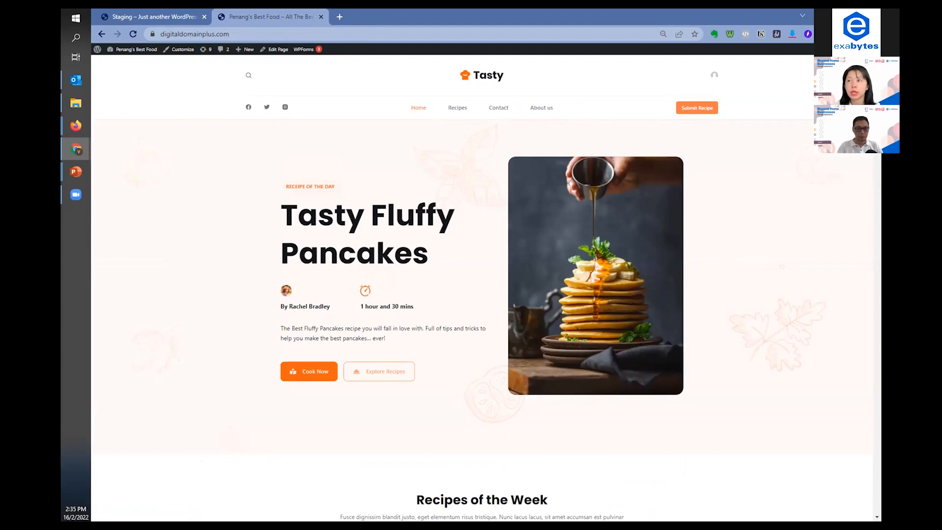
Compare the live site with the Tasty demo, close the demo tab, and open the Customizer
click(158, 16)
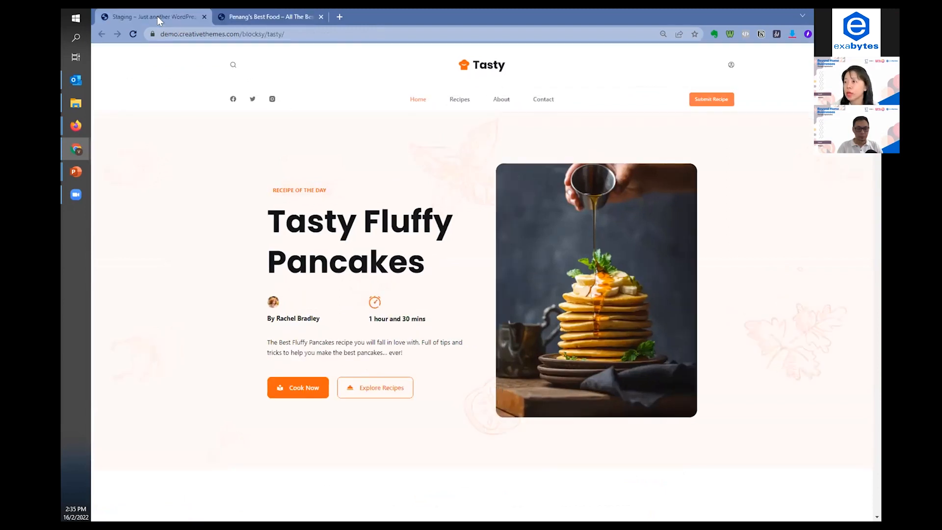
key(ctrl+w)
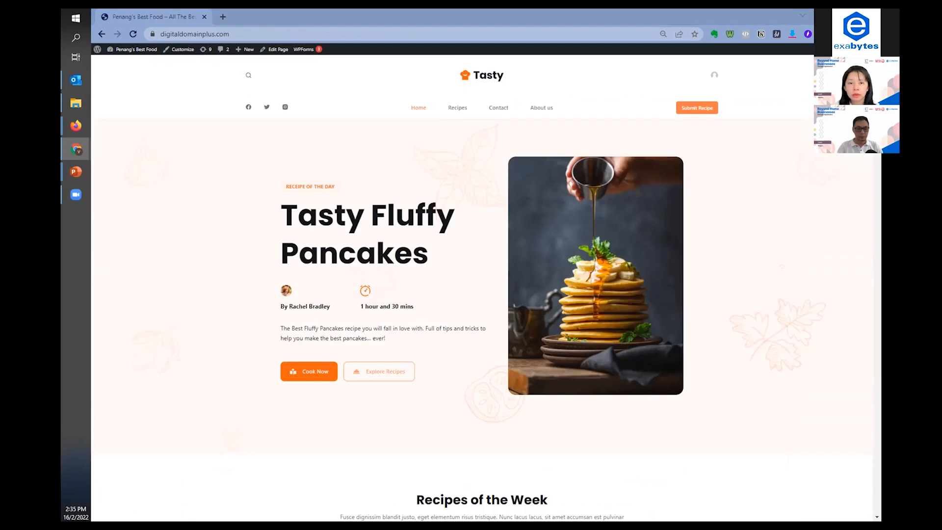
click(183, 50)
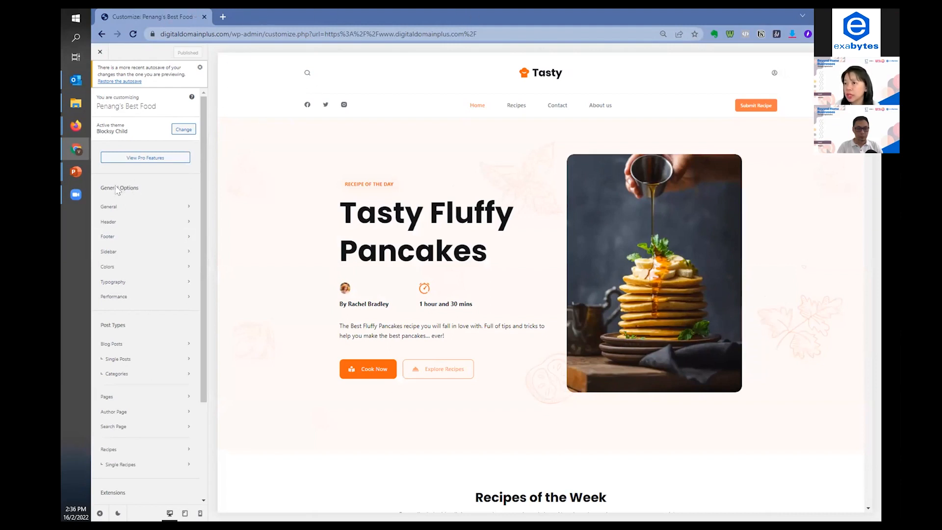
Glance at the Customizer's General options, then open the Header builder
click(115, 207)
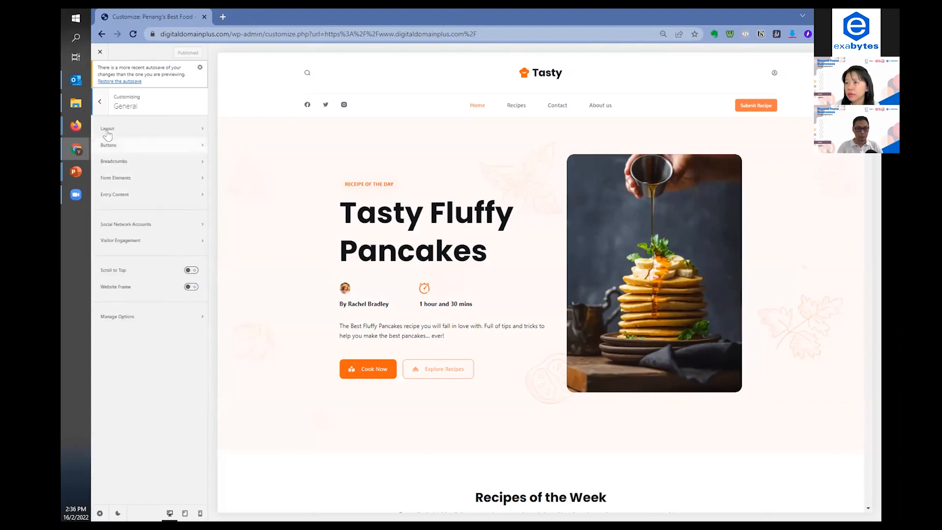
click(100, 101)
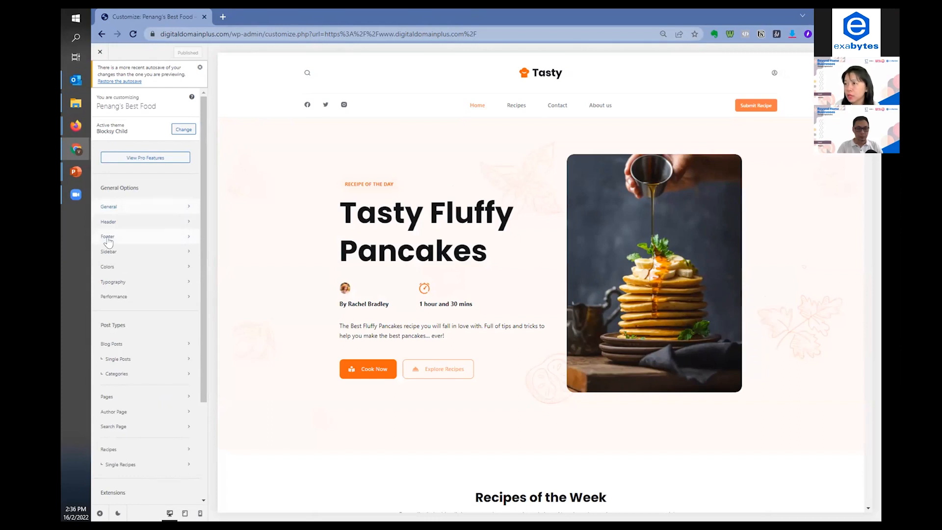
click(120, 222)
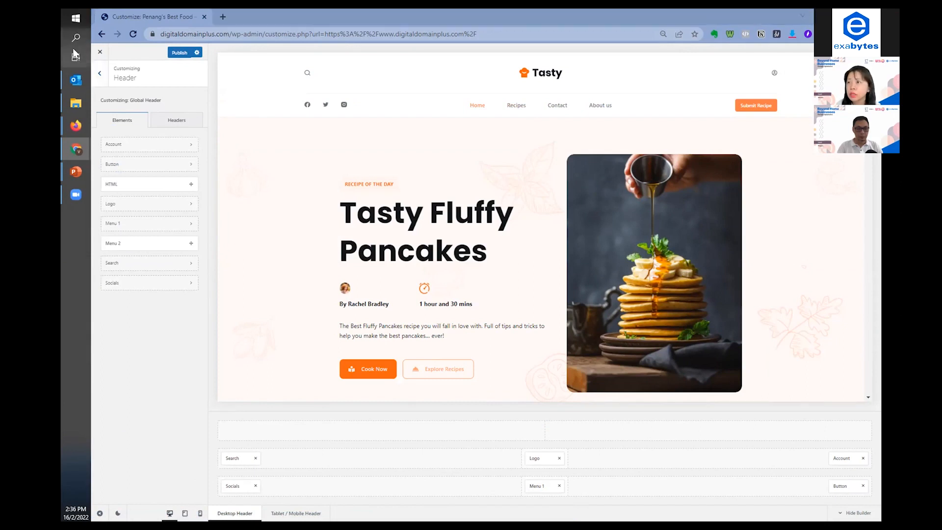
click(222, 17)
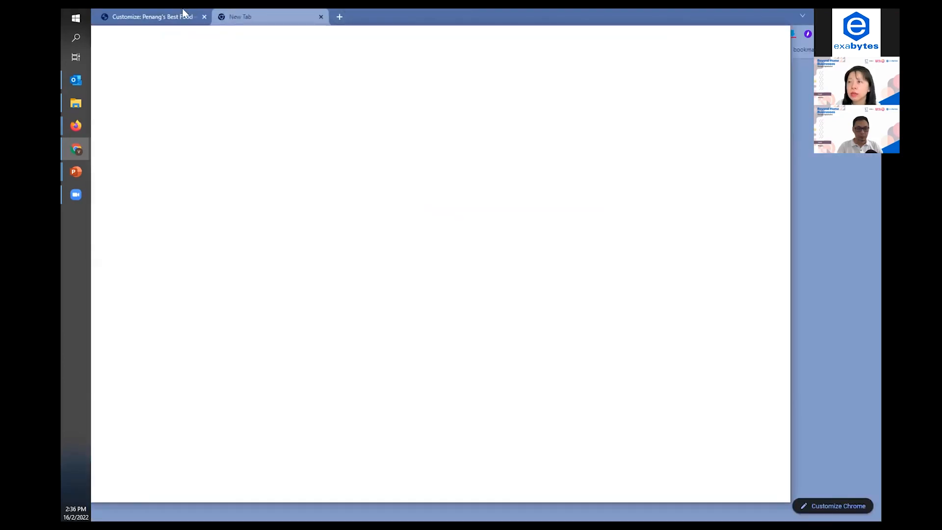
Close the blank tab and select the Tasty logo in the header preview
key(ctrl+w)
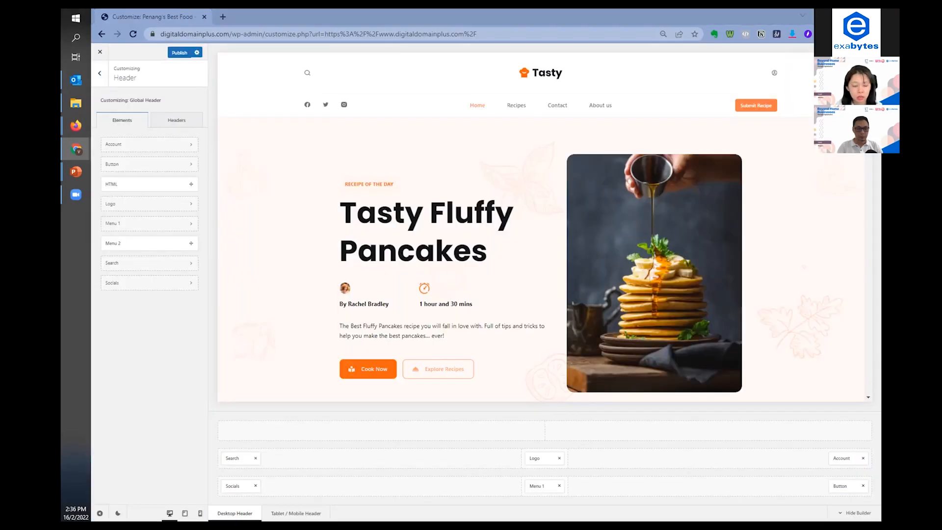
click(353, 33)
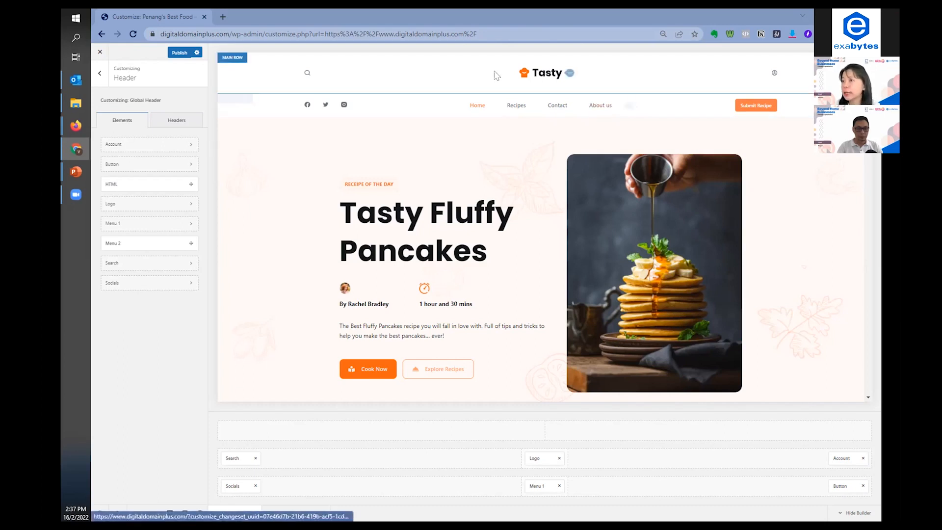
click(540, 78)
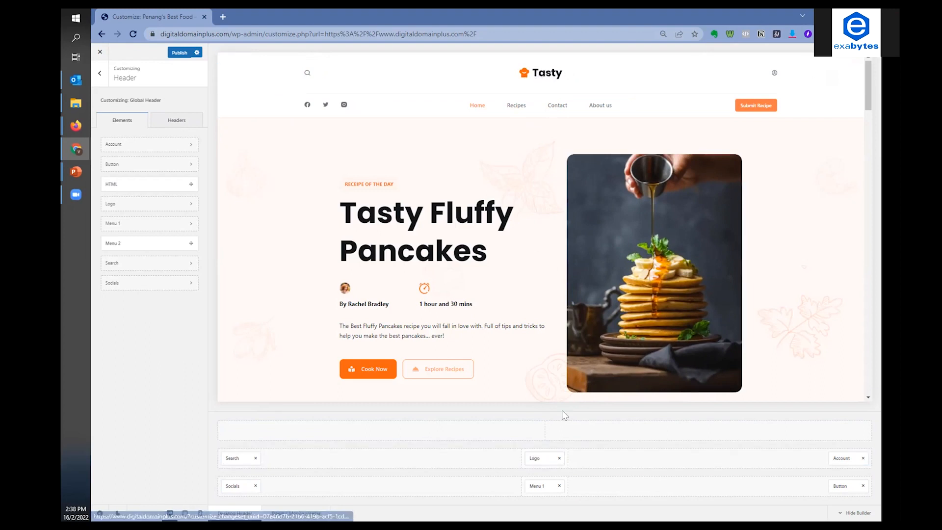
Replace the header logo with the Penang's Best Food image from the Media Library
click(532, 456)
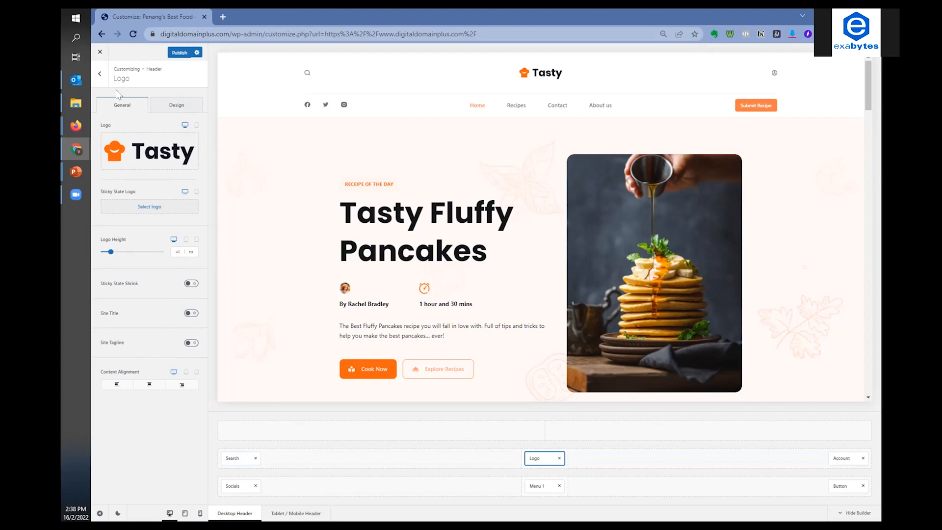
mouse_move(146, 152)
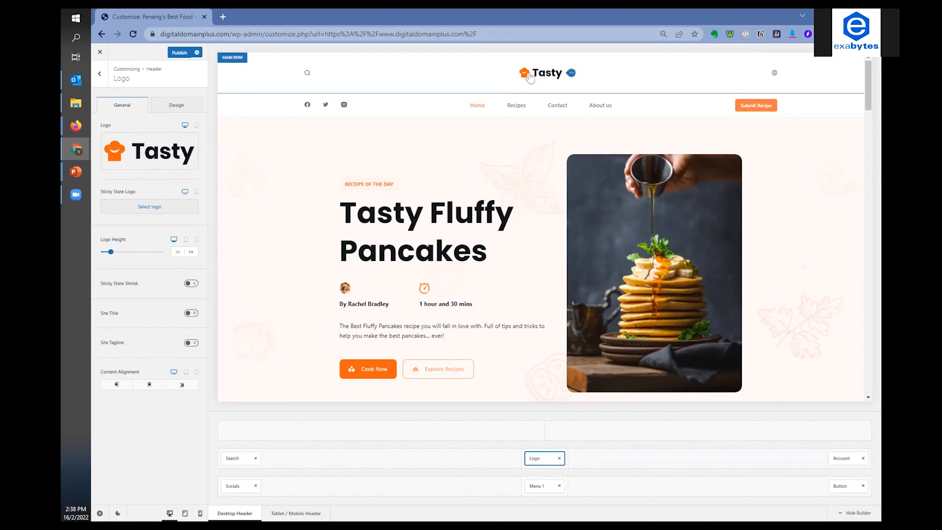
click(145, 155)
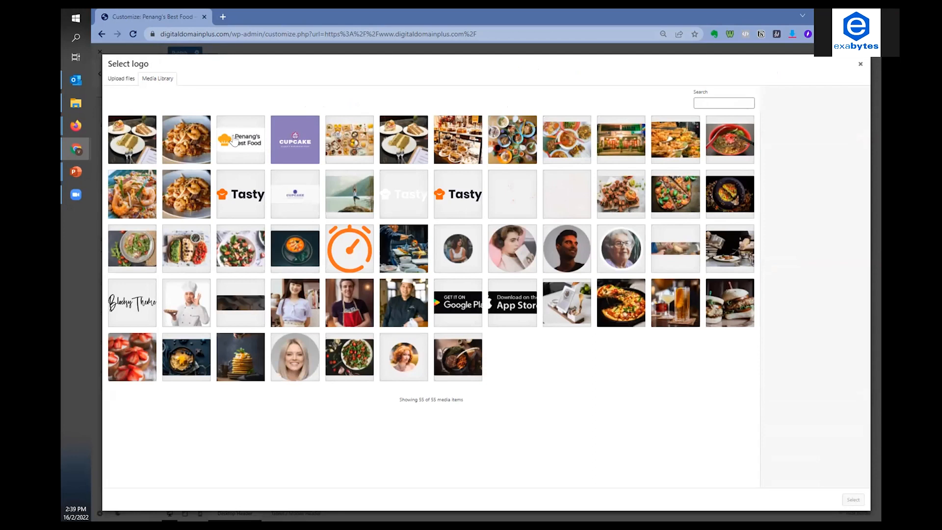
click(117, 81)
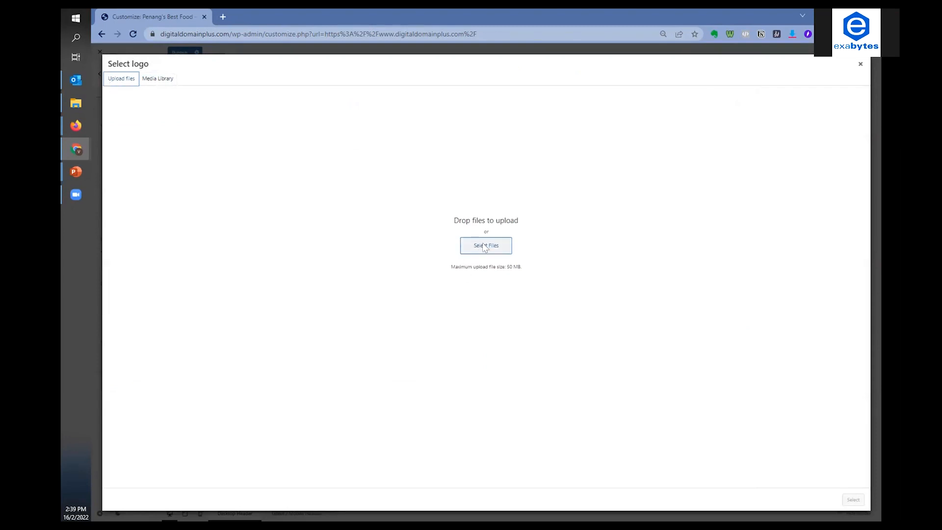
click(157, 81)
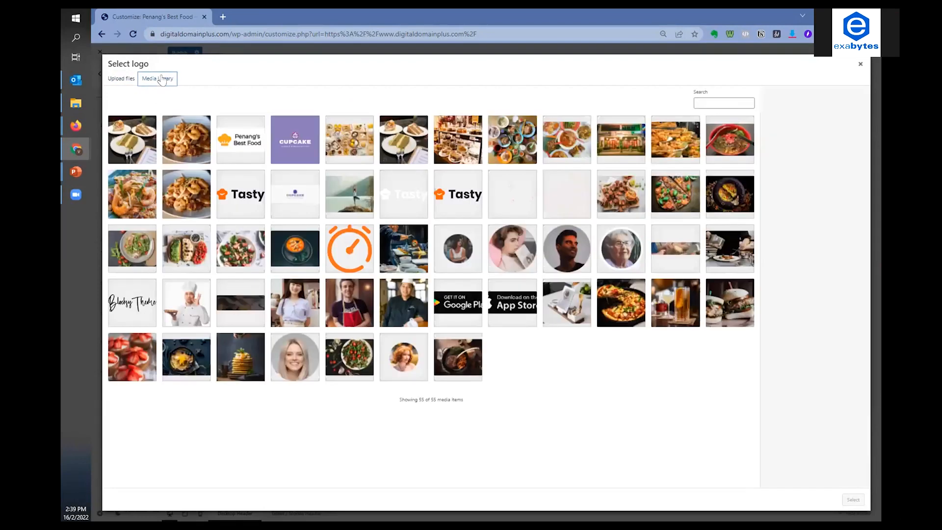
click(230, 148)
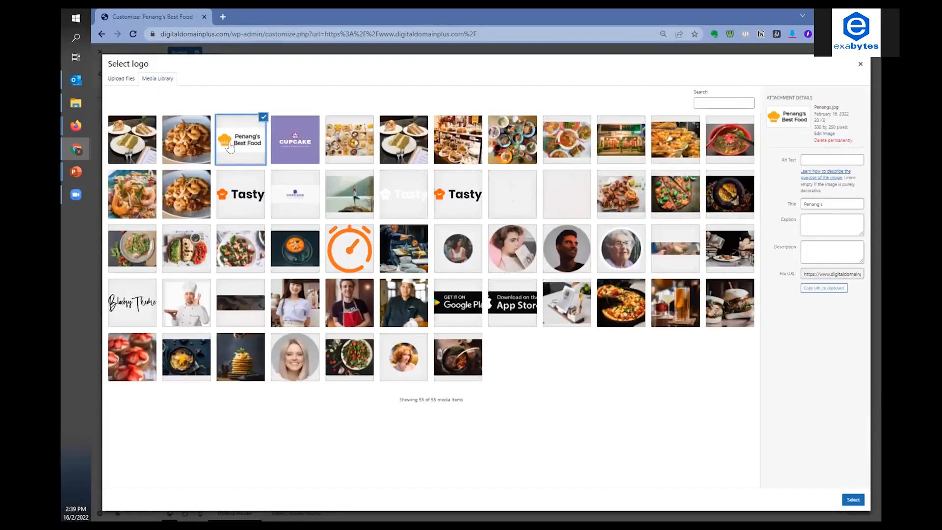
click(853, 500)
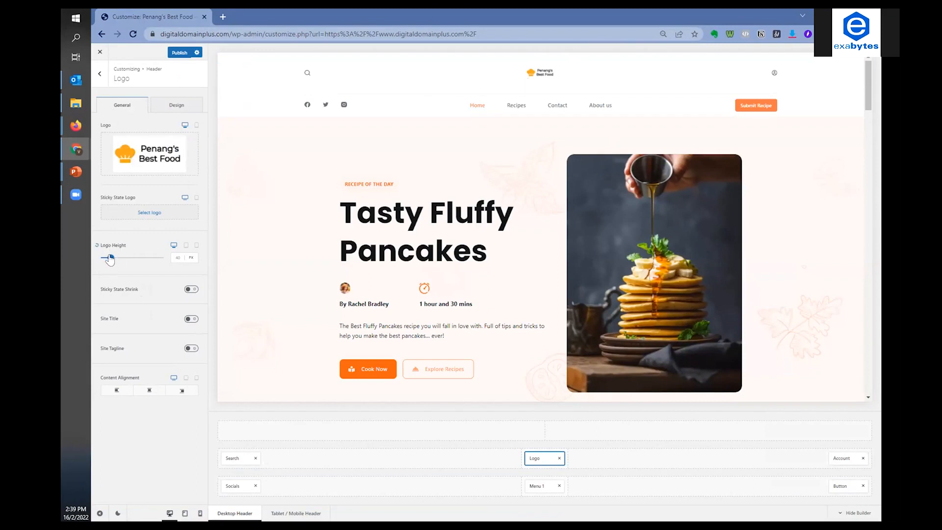
Drag the Logo Height slider right to enlarge the Penang's Best Food logo
mouse_move(110, 261)
mouse_down()
mouse_move(133, 265)
mouse_move(121, 264)
mouse_up()
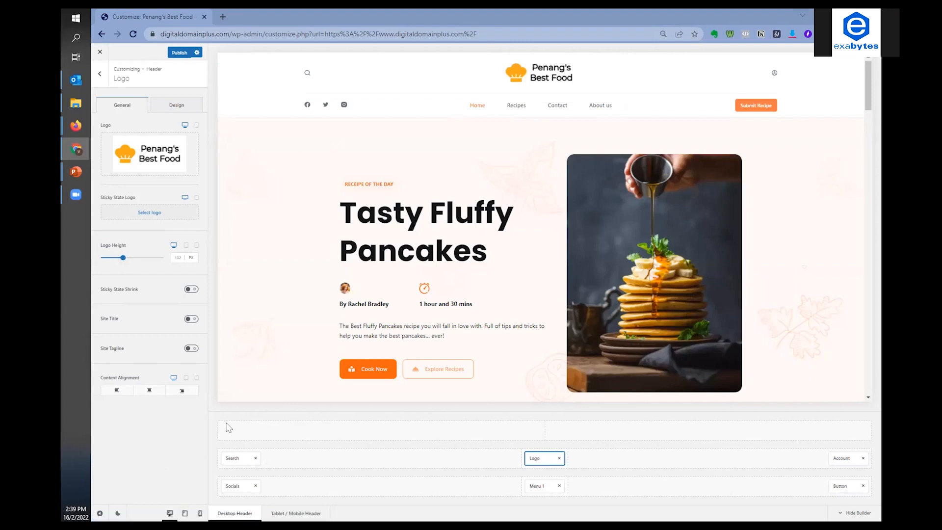
Publish the Customizer changes and select the site address in the address bar
click(172, 53)
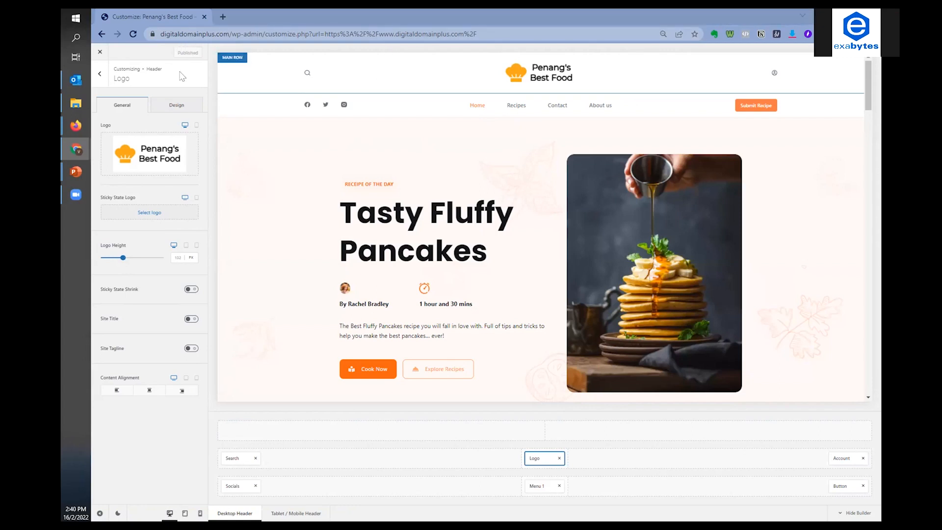
drag(232, 31, 224, 22)
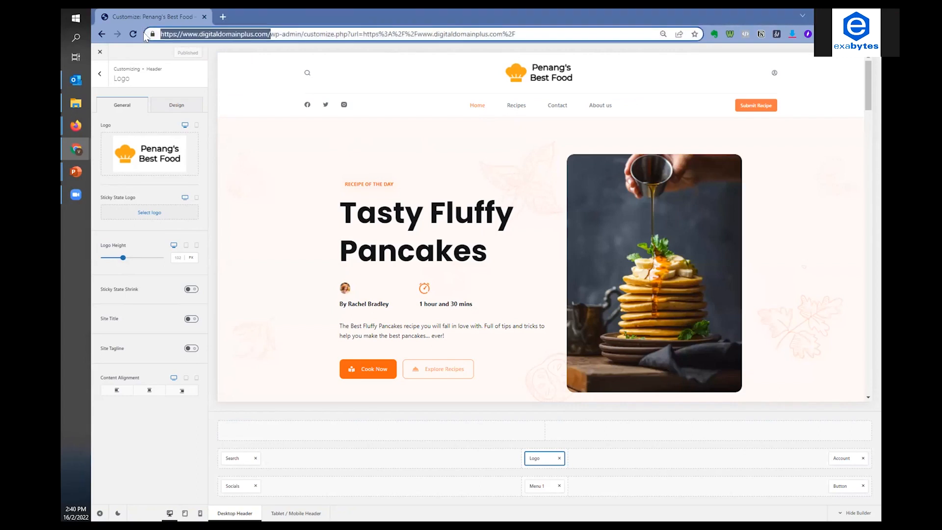
Load the live Penang's Best Food homepage in a new tab using the copied address
key(ctrl+c)
click(222, 19)
key(ctrl+v)
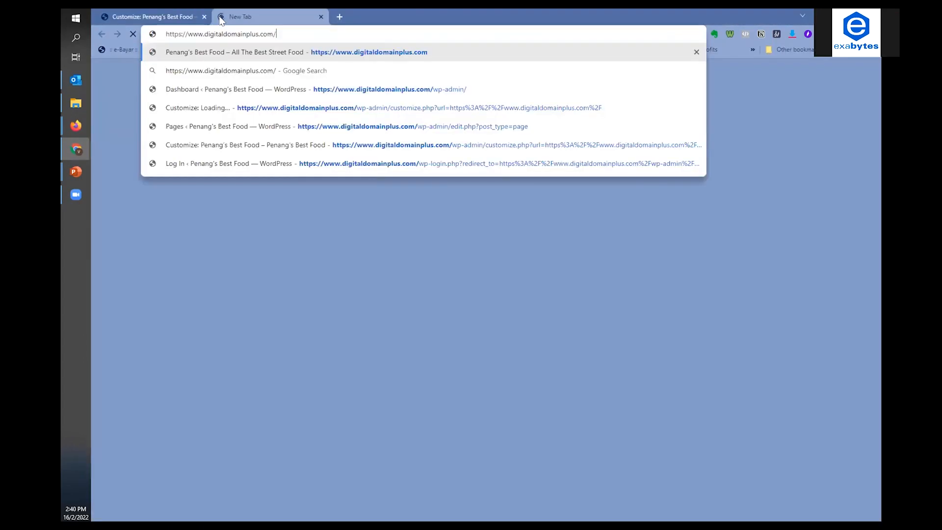
key(Return)
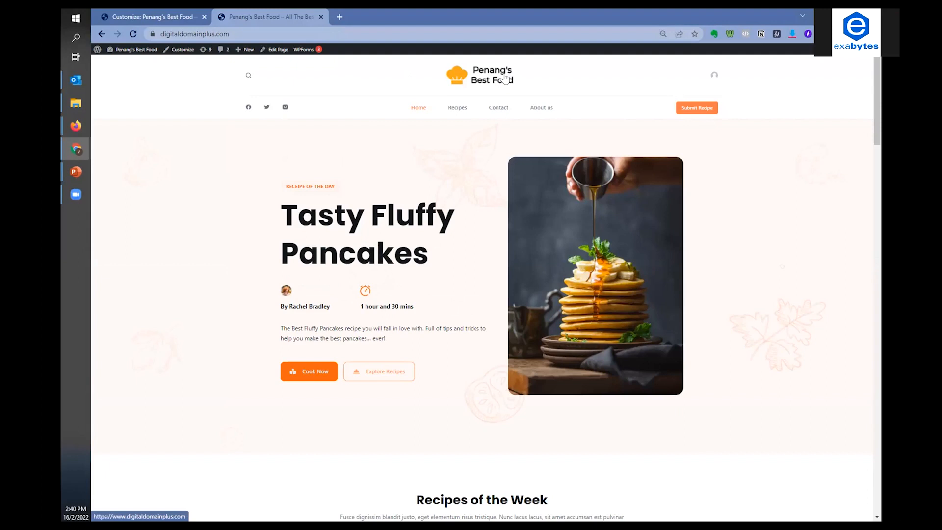
Open the header's Menu 1 settings in the Customizer, then return to the live site tab
click(165, 17)
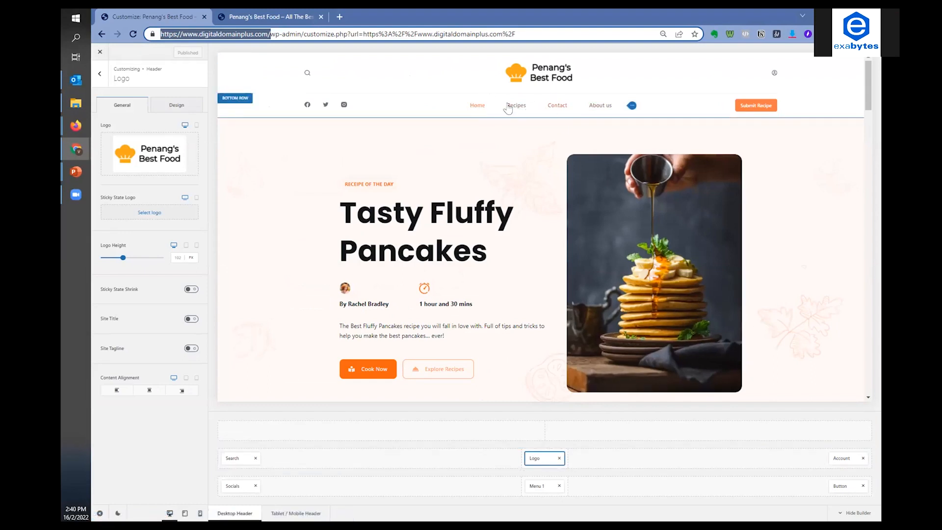
click(538, 485)
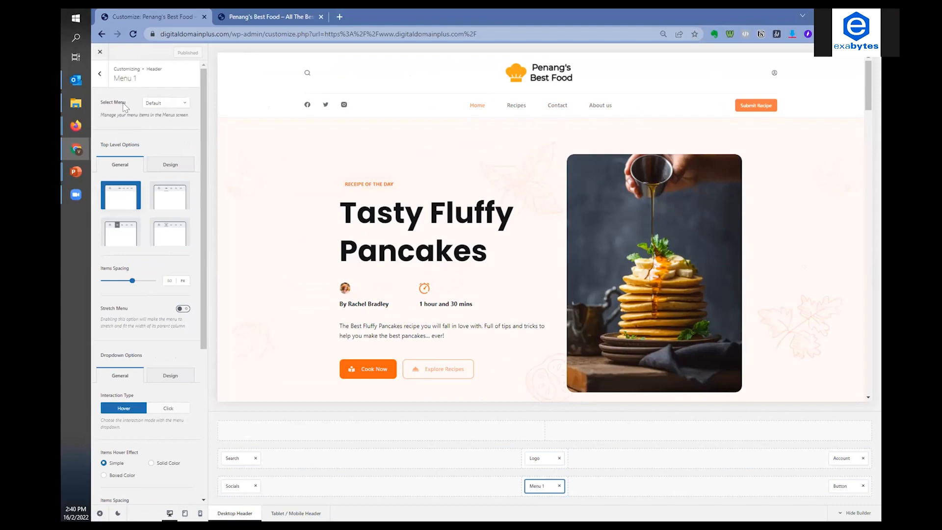
click(245, 17)
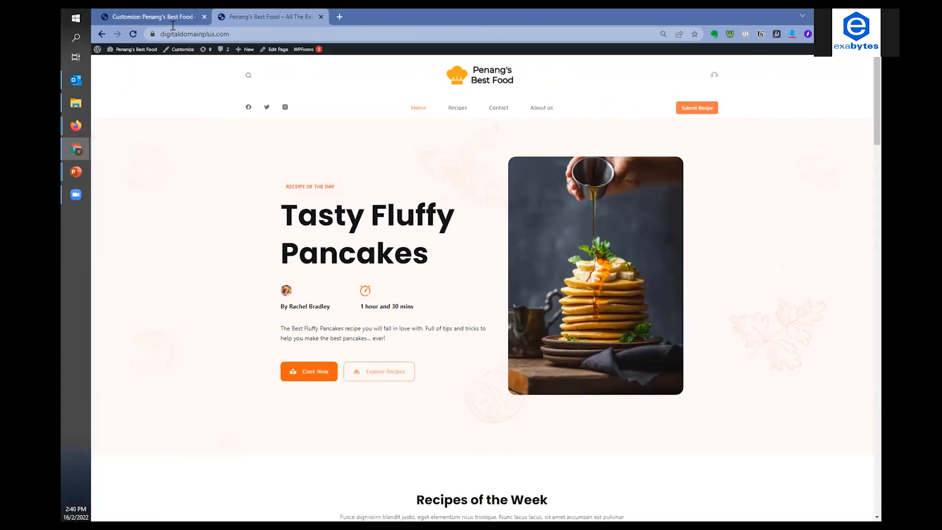
Go to the admin Dashboard and open Appearance > Menus
click(125, 63)
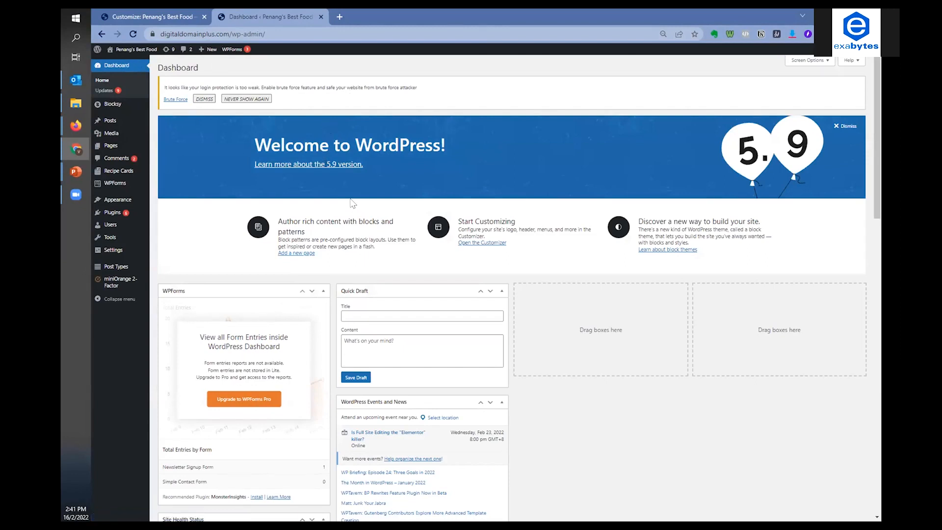
mouse_move(117, 252)
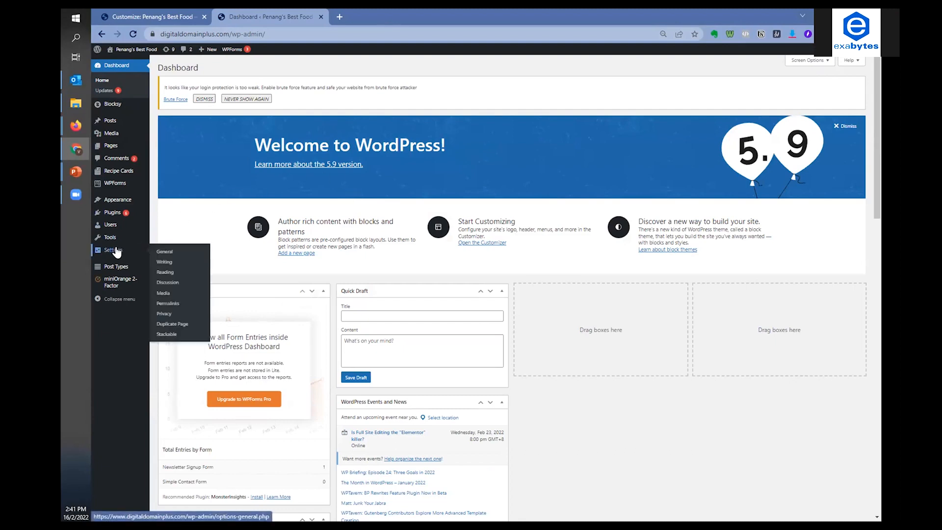
mouse_move(123, 202)
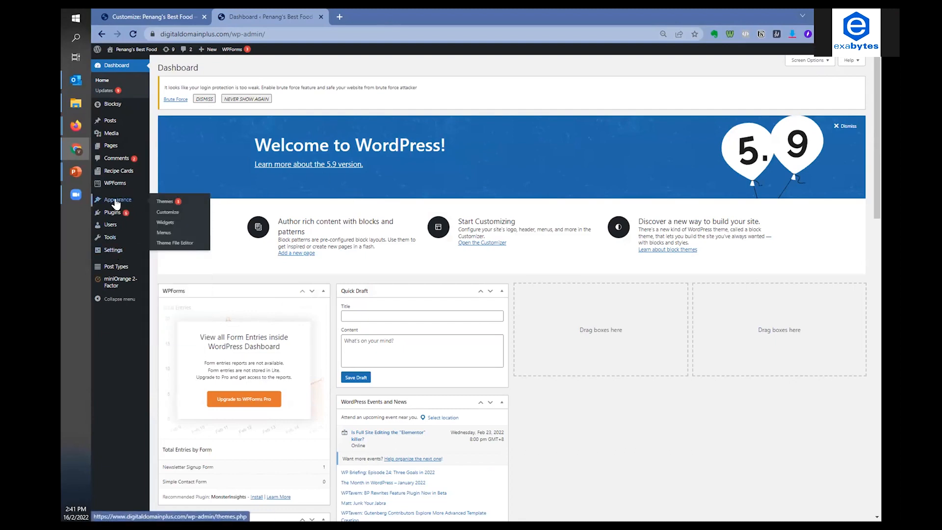
click(164, 234)
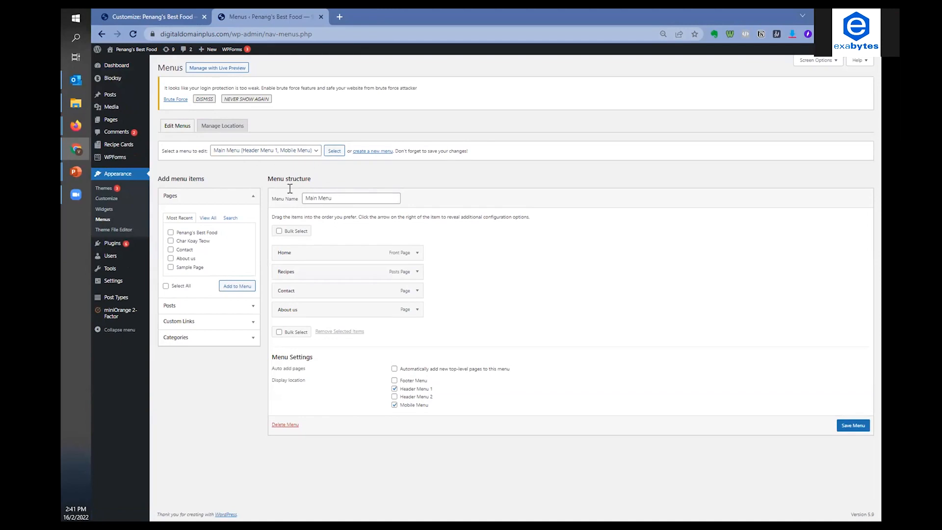
Compare the Customizer preview with the Menus page, then start creating a new menu
click(131, 16)
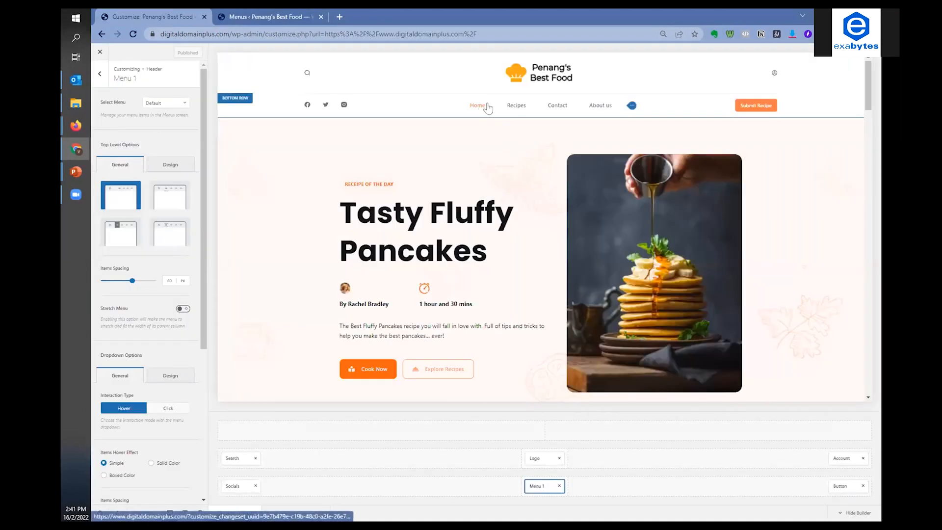
click(276, 16)
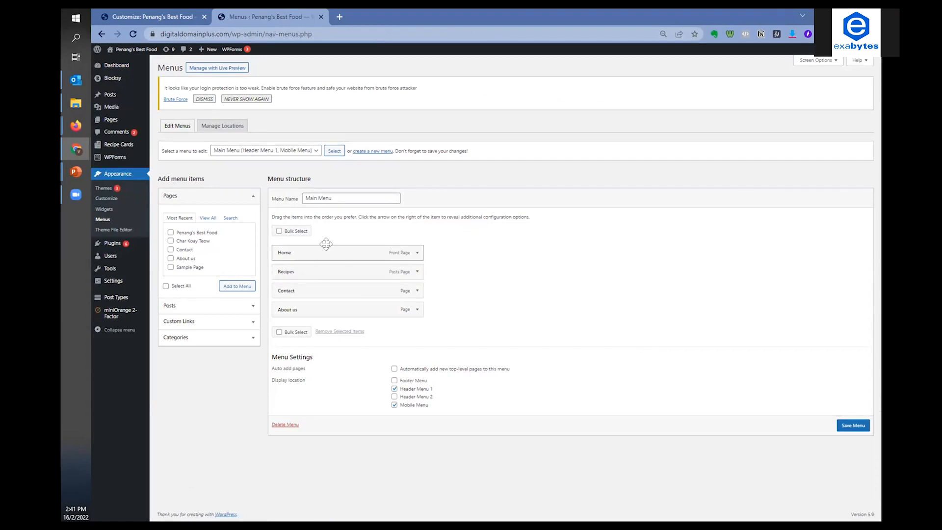
click(165, 13)
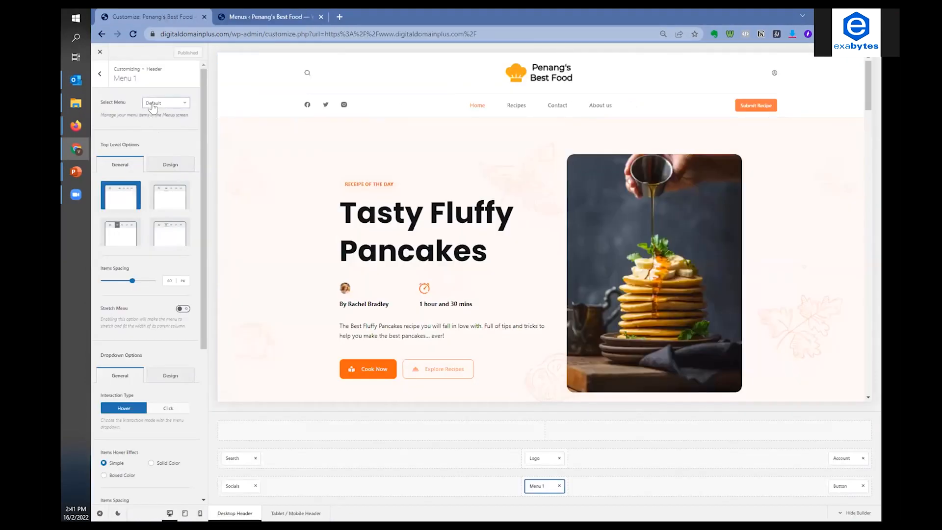
click(247, 18)
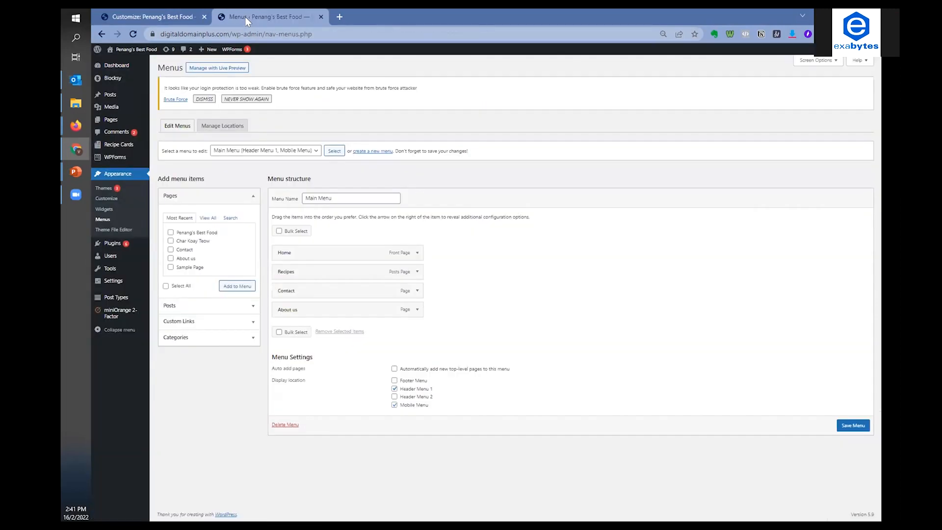
click(370, 154)
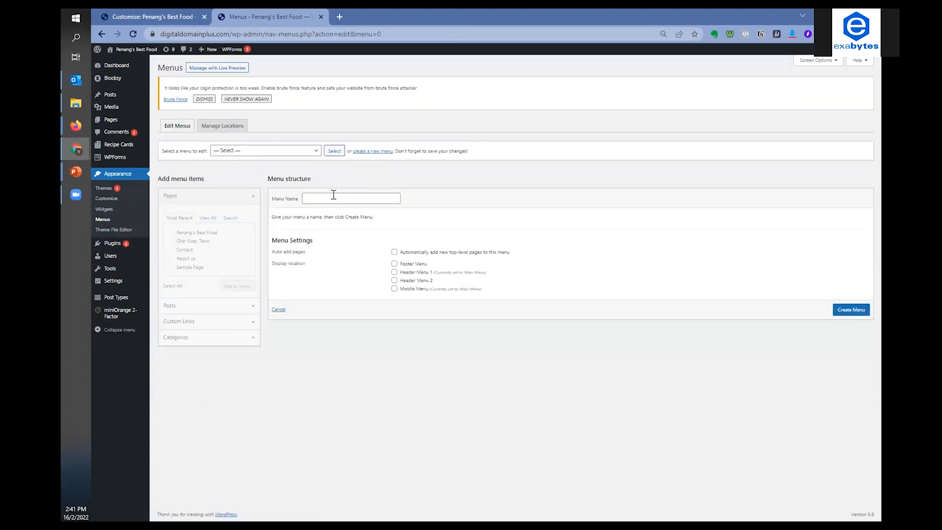
Name the new menu Menu 3 and create it, then check the Customizer preview
click(332, 199)
text(Menu 3)
click(837, 310)
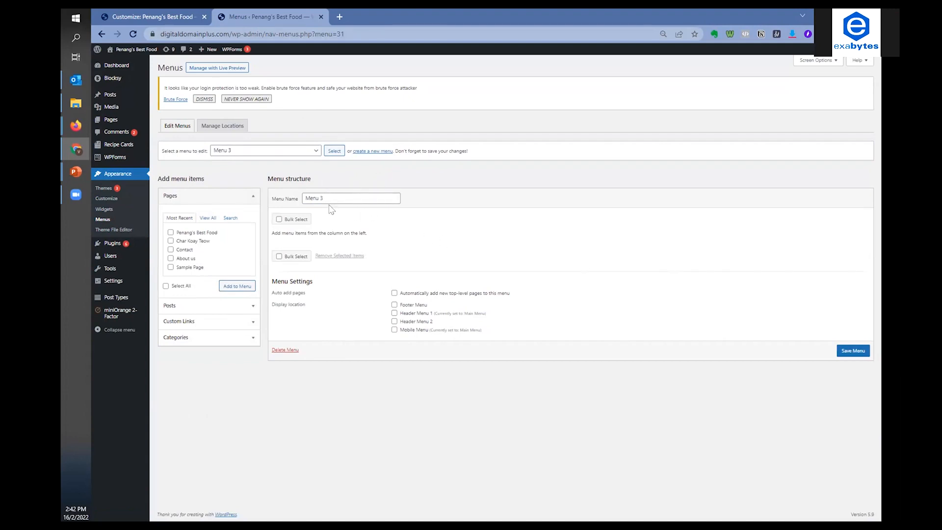
click(163, 18)
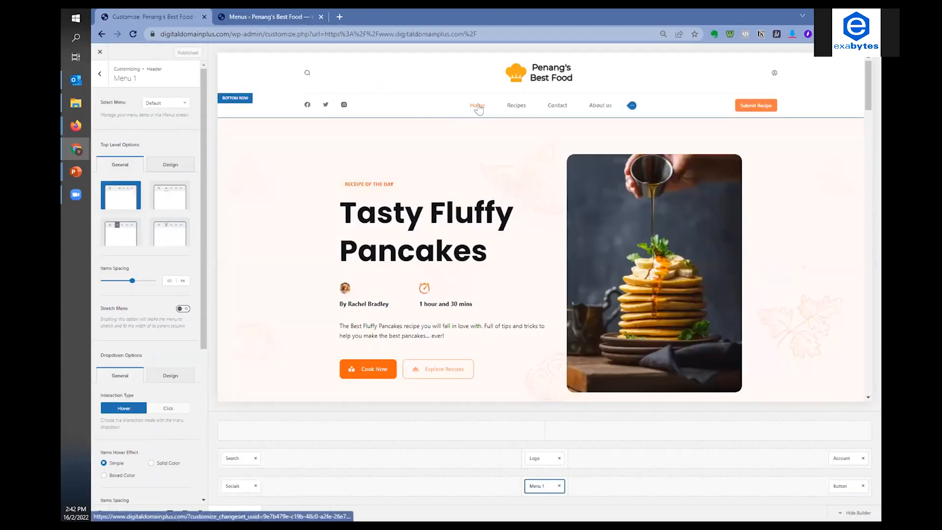
click(599, 110)
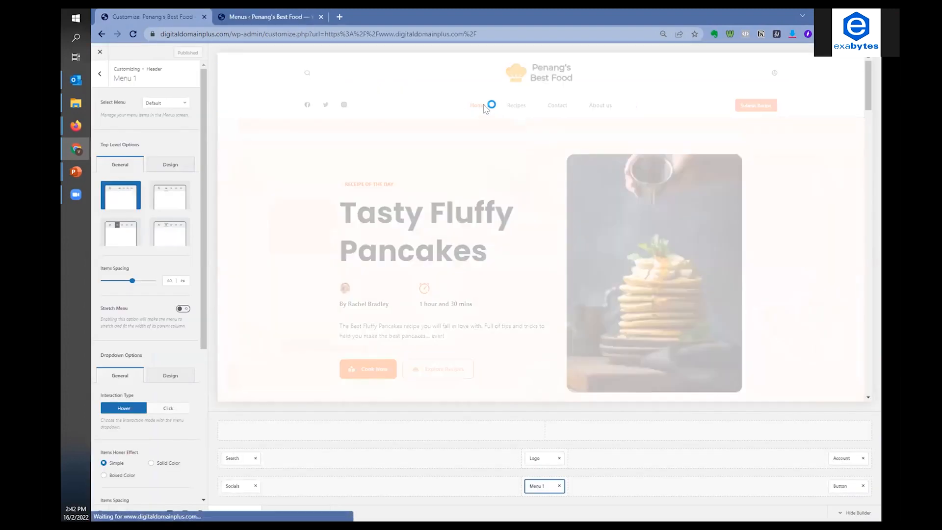
click(258, 17)
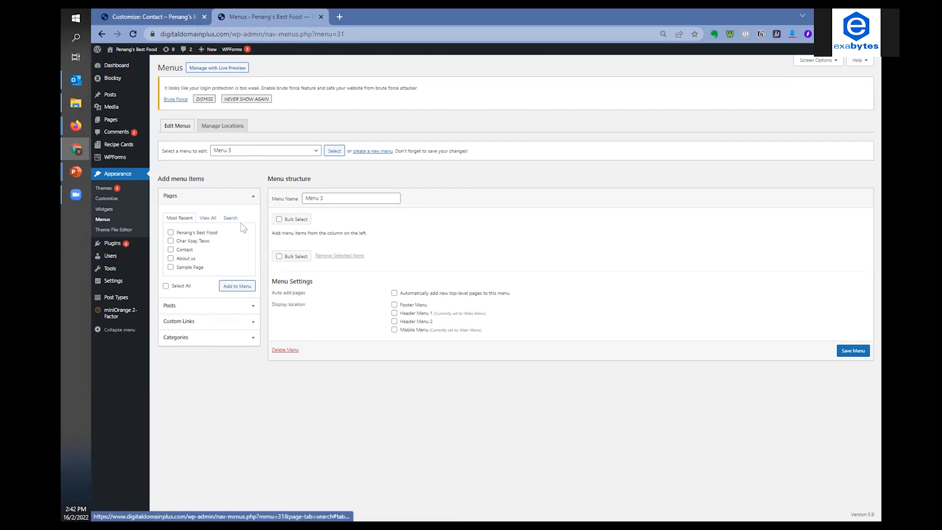
Add the Penang's Best Food, Contact and About us pages to Menu 3 and save
click(170, 233)
click(231, 287)
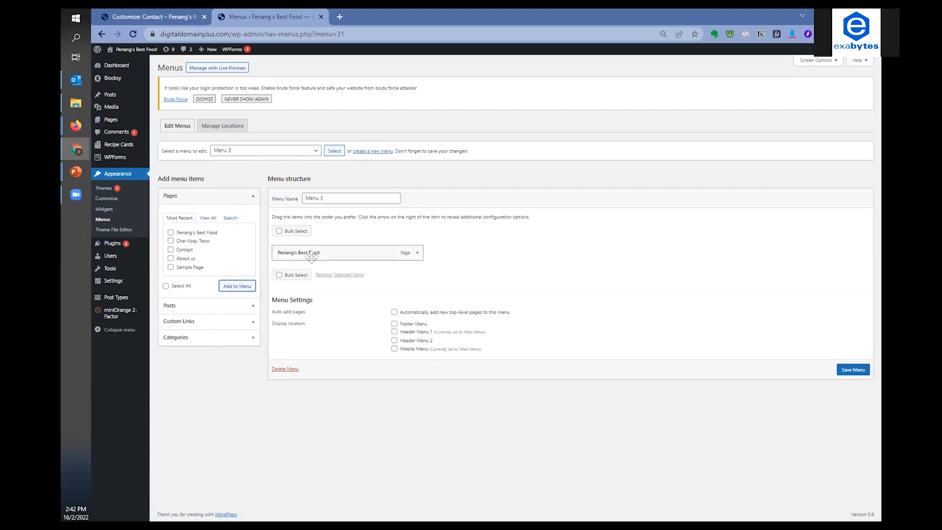
click(170, 250)
click(235, 289)
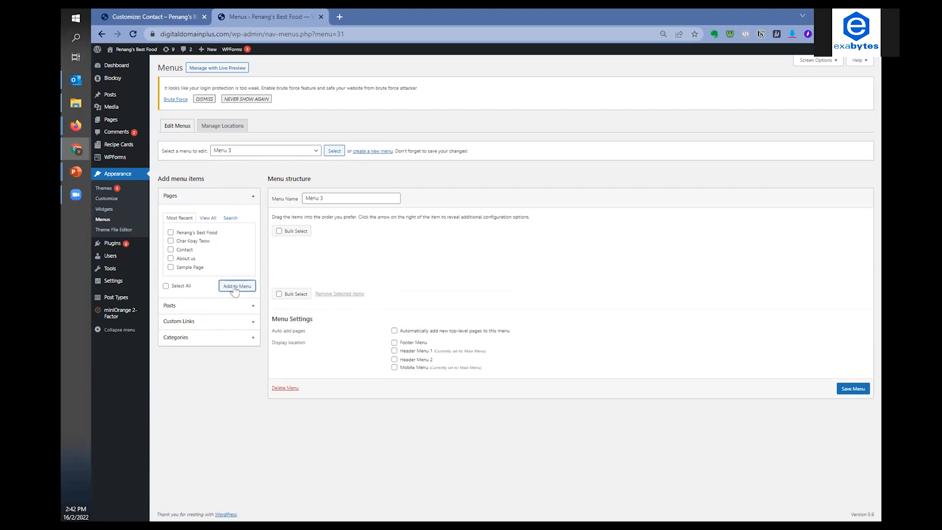
click(170, 259)
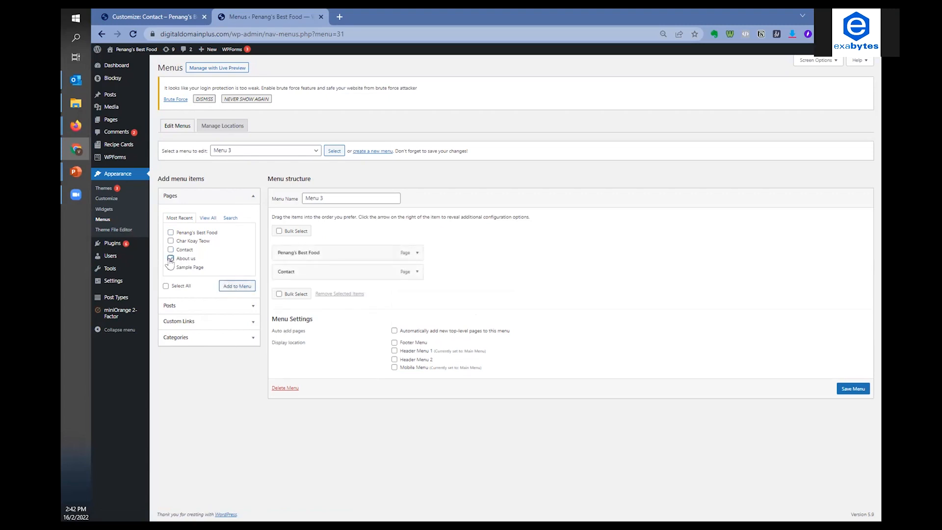
click(228, 288)
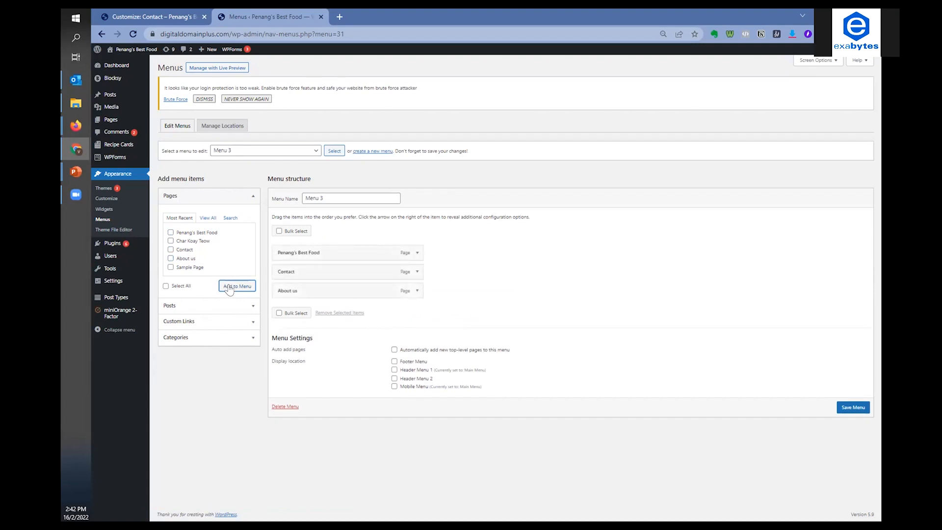
click(854, 408)
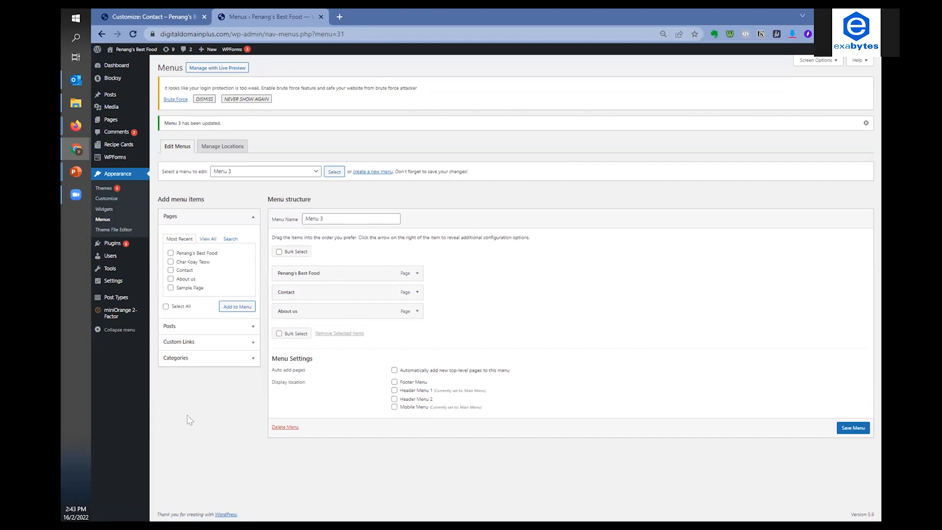
Assign Menu 3 to the Header Menu 1 display location and save the menu
click(393, 391)
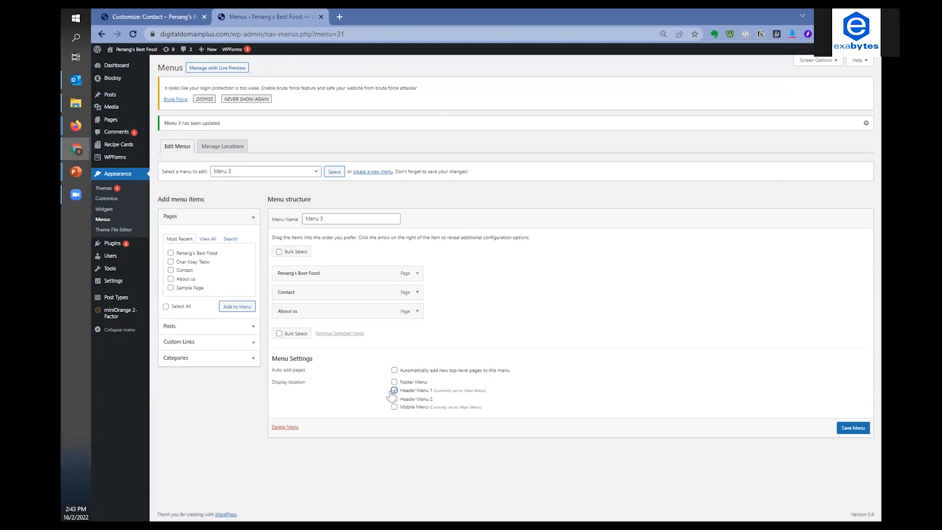
click(853, 429)
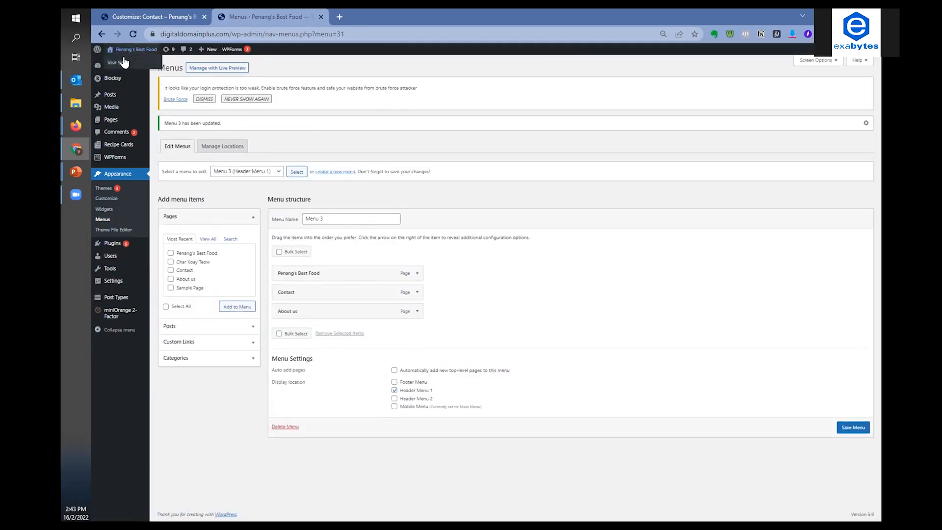
right_click(134, 63)
Open the live site in a new tab, compare its menu with the Menus page, then return to the Customizer
click(147, 69)
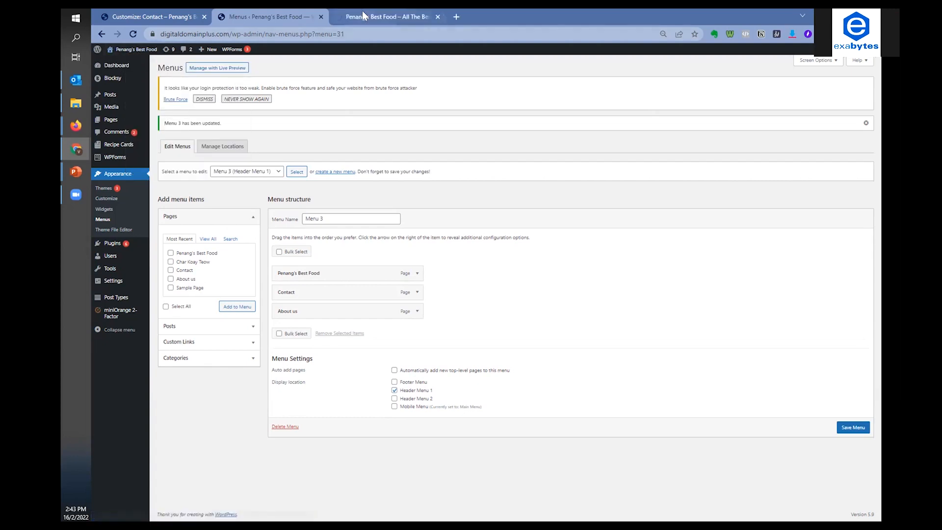
click(363, 14)
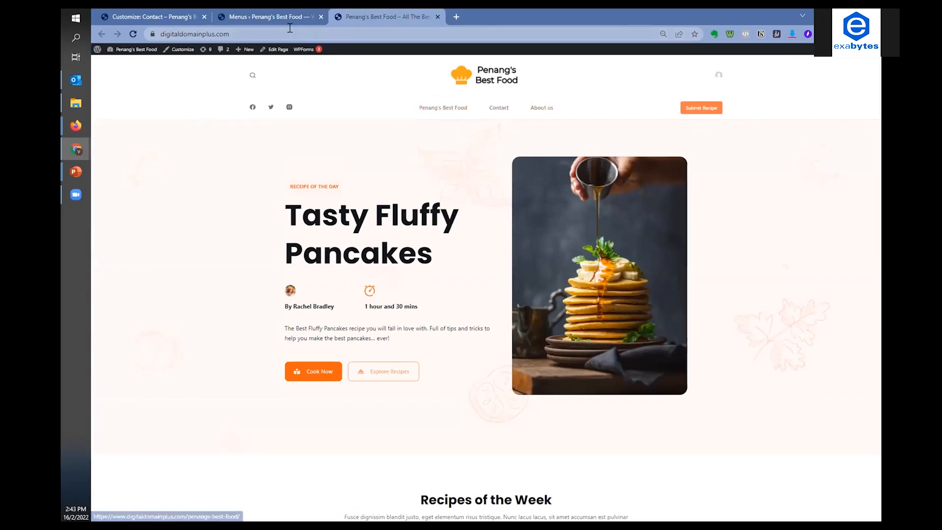
click(264, 18)
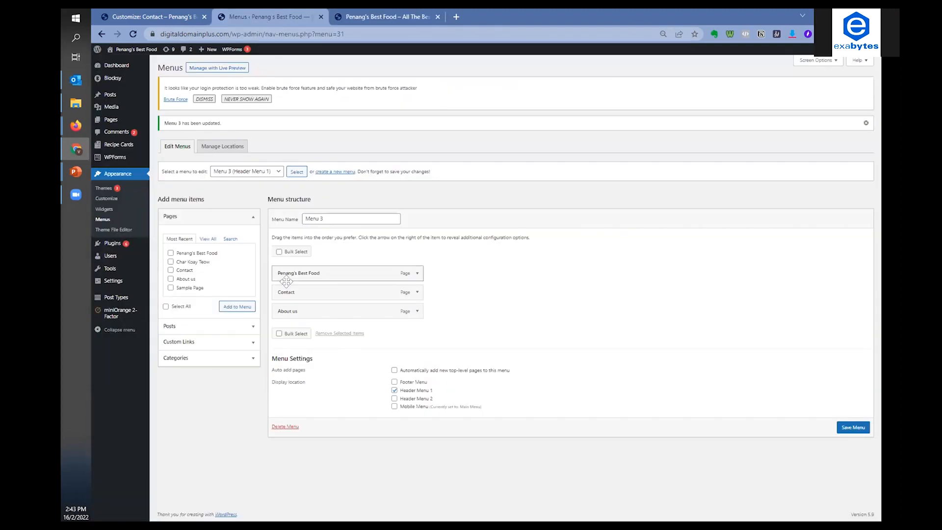
click(373, 17)
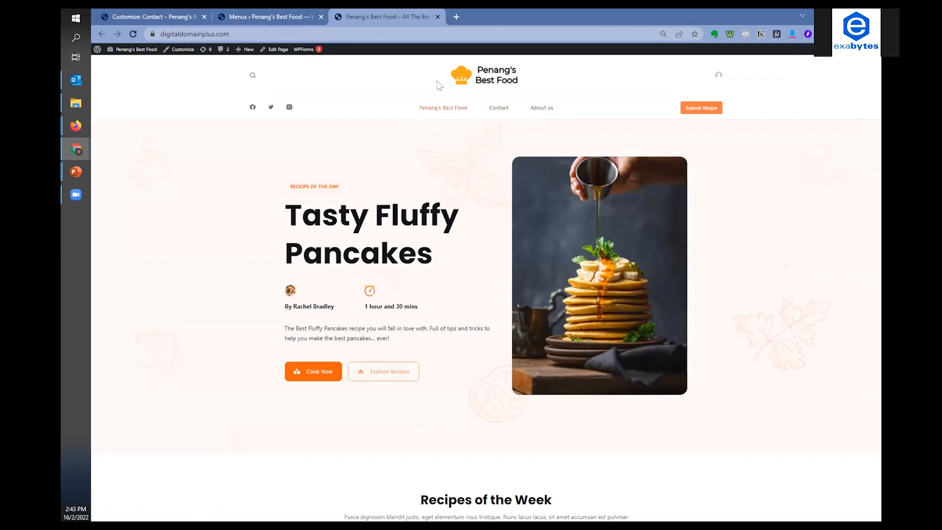
click(164, 16)
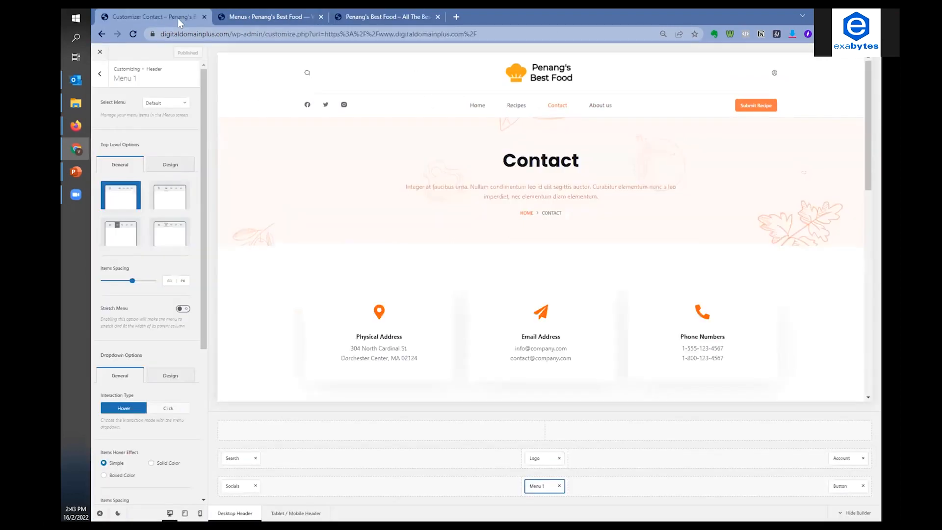
Select Menu 2 for the header's Menu 1 in the Customizer
click(183, 105)
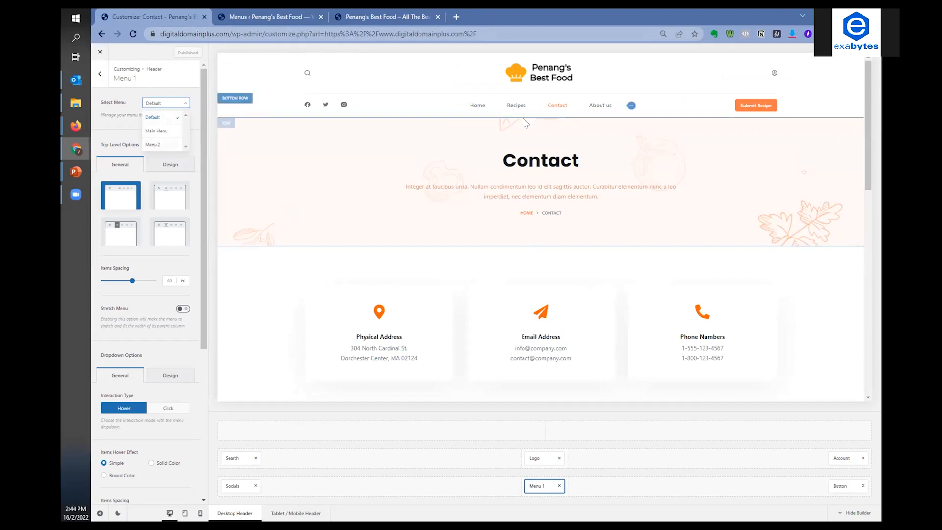
click(153, 145)
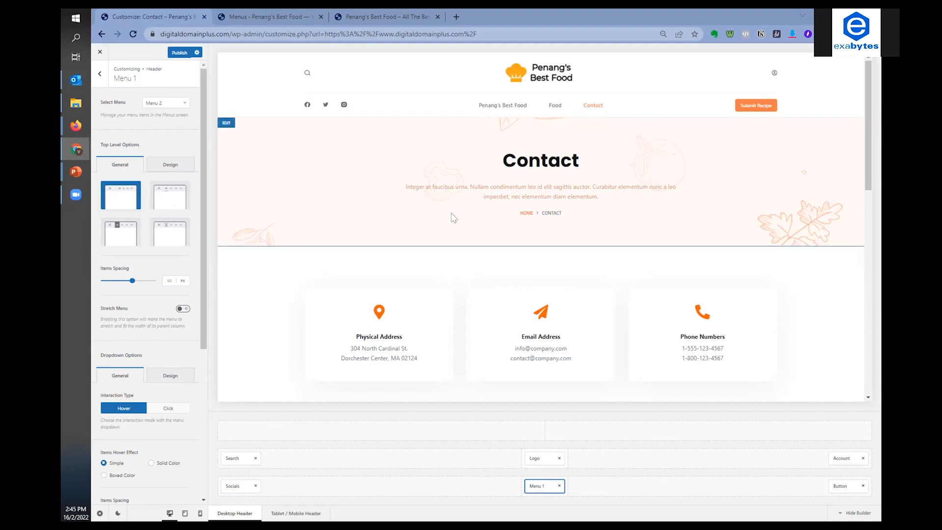
View the live Penang's Best Food front page, then return to the admin Dashboard
click(250, 17)
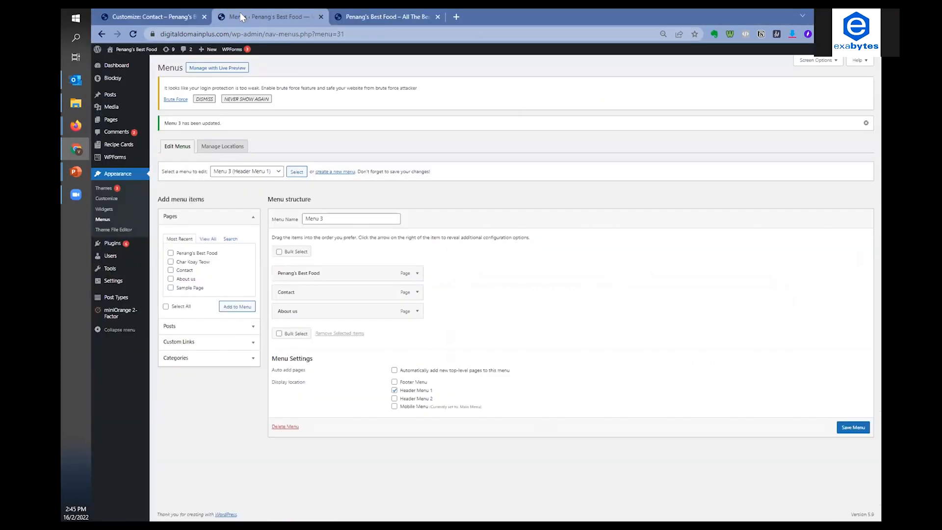
click(117, 70)
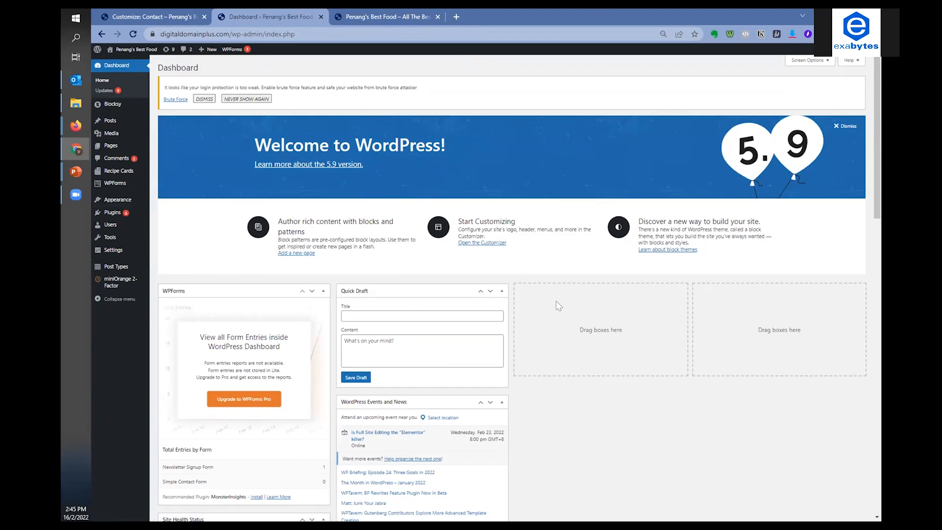
mouse_move(147, 54)
click(116, 61)
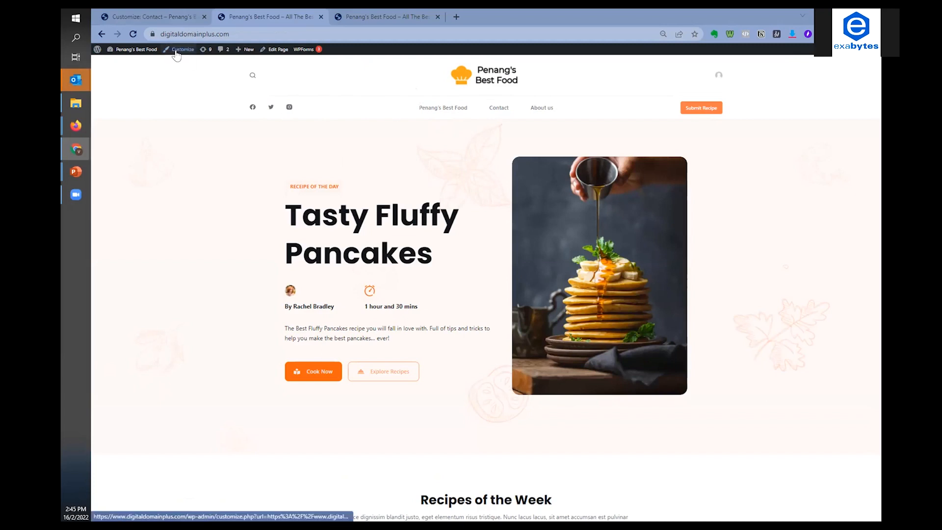
mouse_move(145, 55)
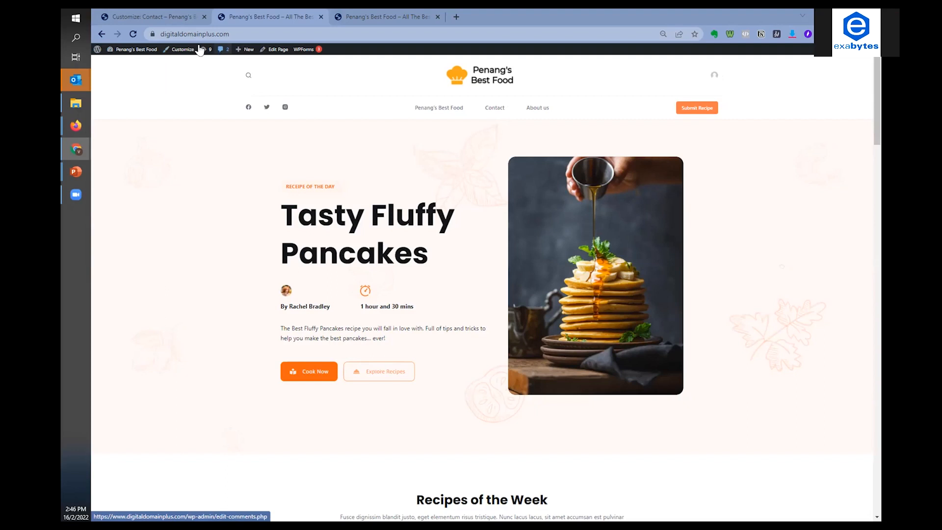
click(129, 63)
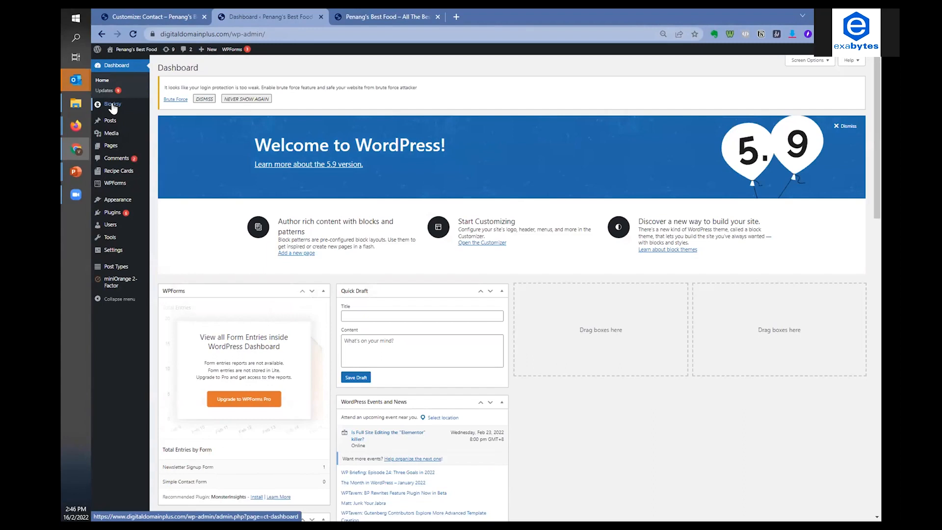
Open the Blocksy theme dashboard and show its Starter Sites
click(112, 105)
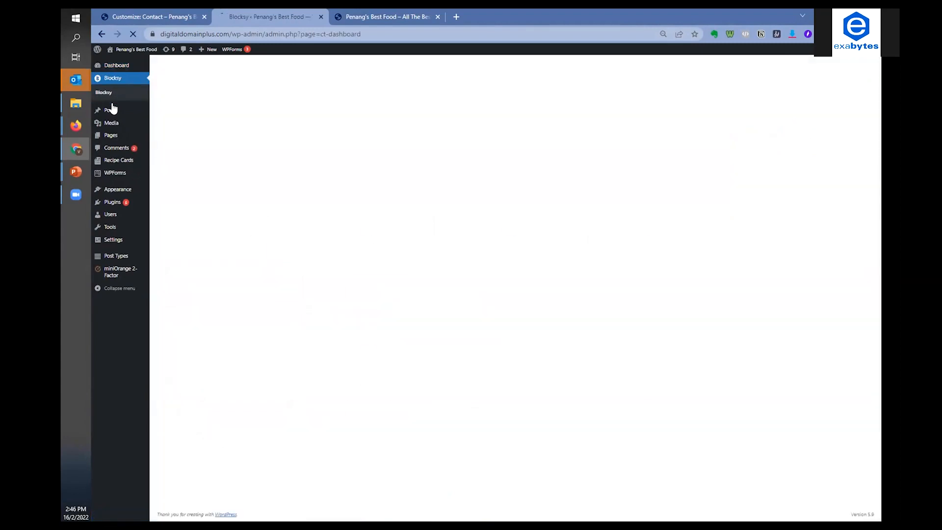
click(425, 151)
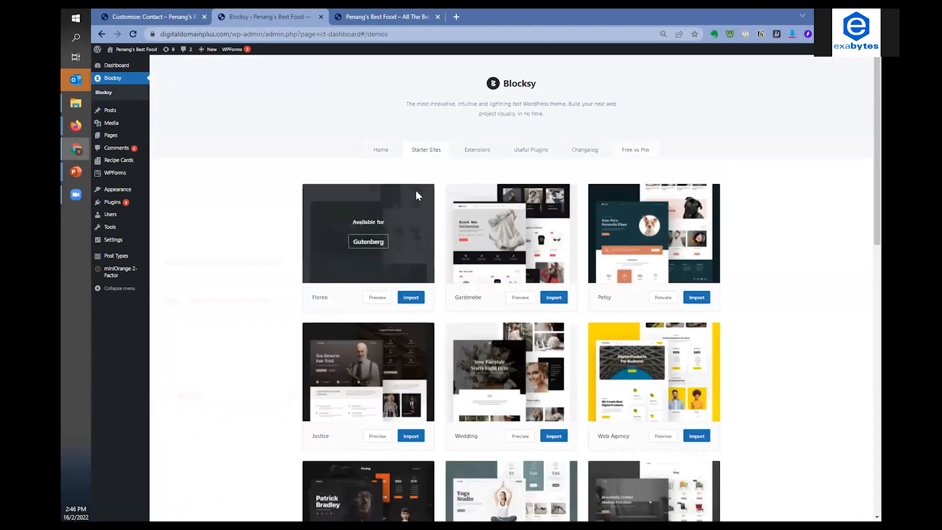
mouse_move(125, 71)
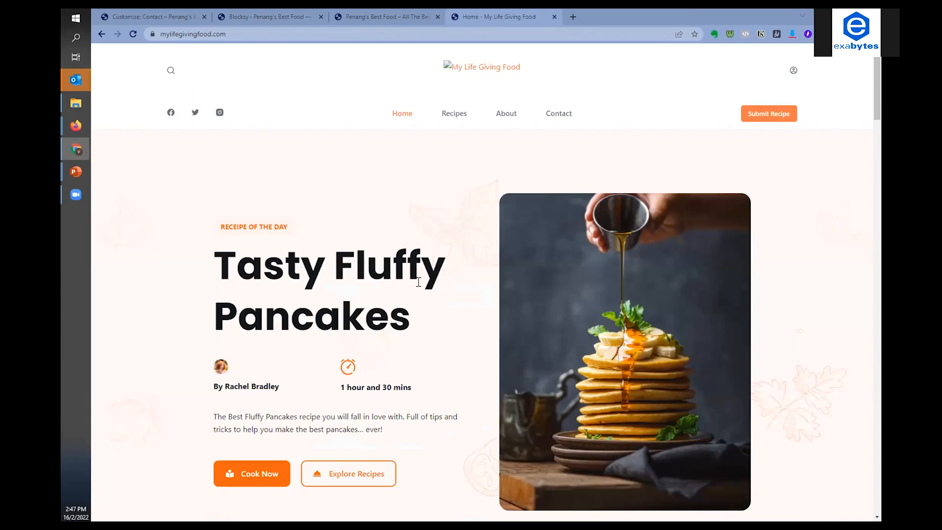
Scroll through the My Life Giving Food example homepage, then switch tabs
scroll(420, 294, down, 10)
scroll(421, 294, up, 10)
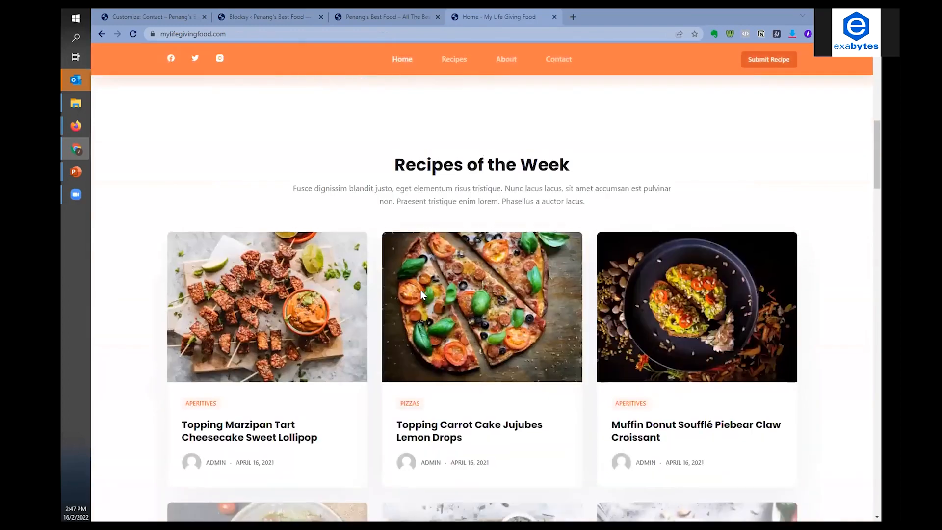
click(383, 17)
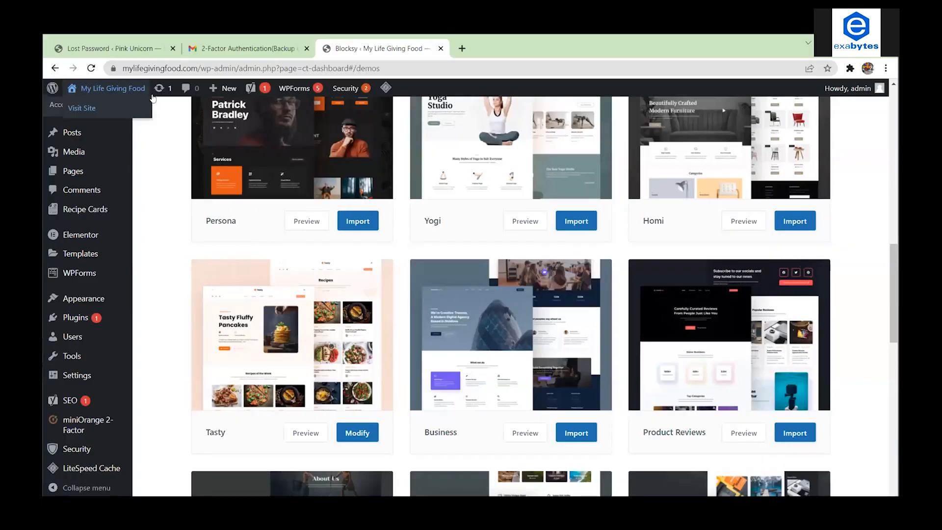
Visit the example site's home page from its admin bar
click(150, 88)
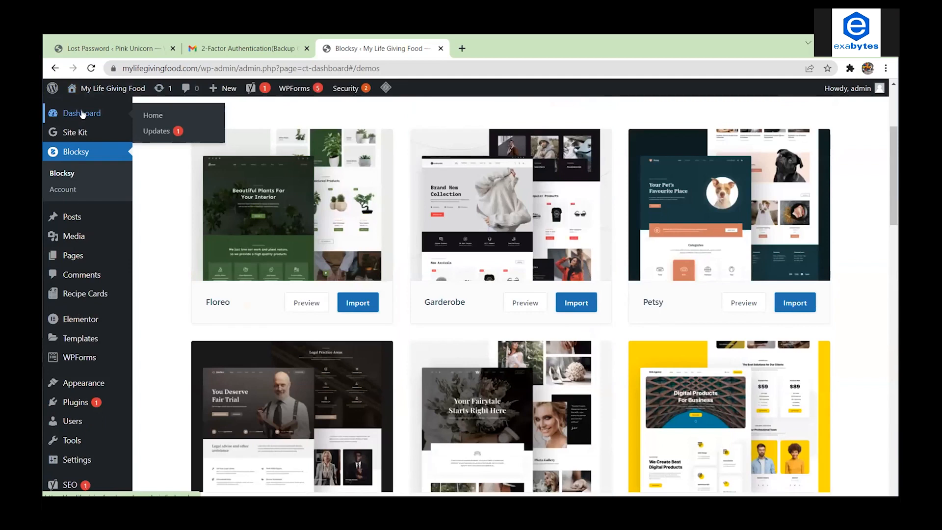
mouse_move(98, 90)
click(90, 109)
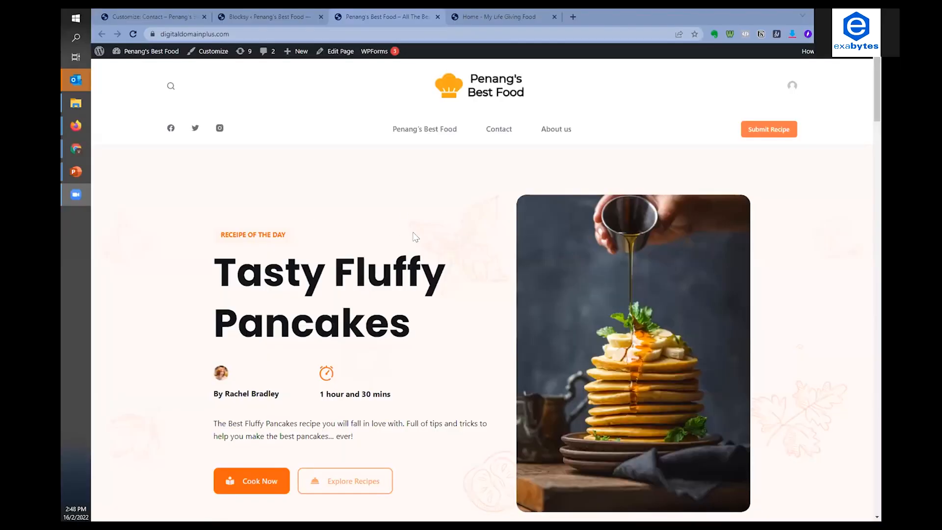
Open the Customizer and preview the Penang's Best Food page
click(215, 52)
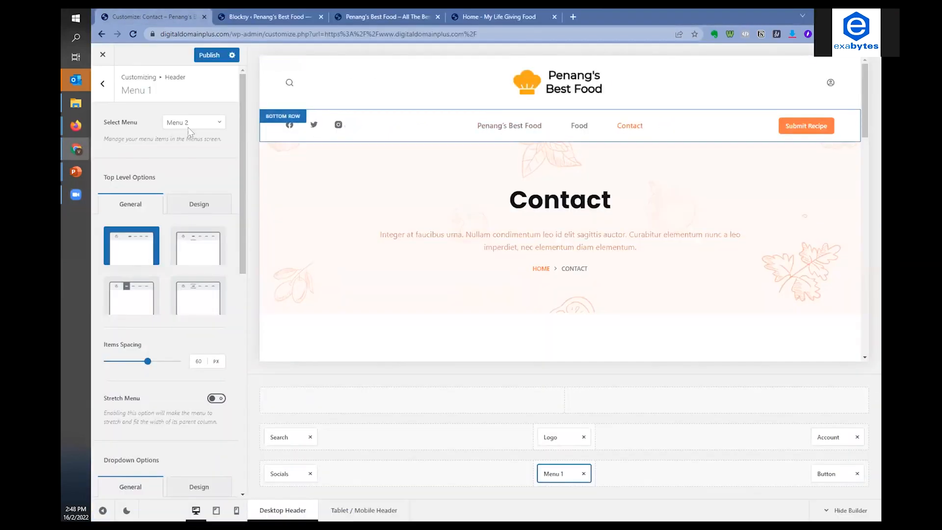
click(503, 123)
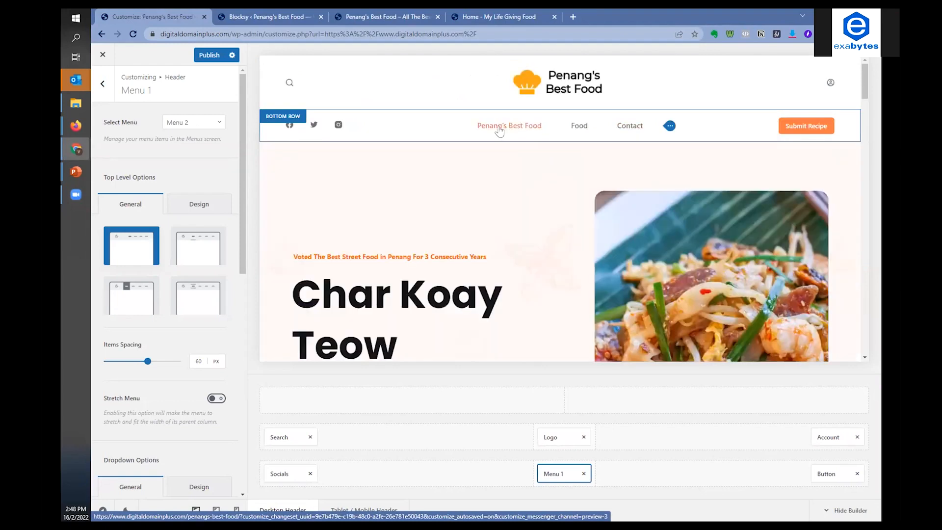
scroll(471, 289, down, 5)
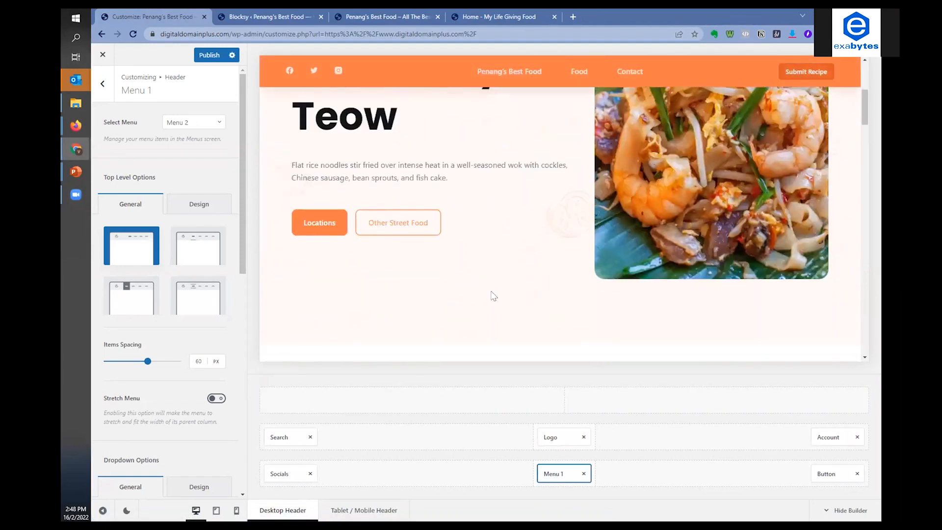
scroll(492, 294, up, 5)
Load the homepage by trimming the address to the domain, discard changes, and reopen the Customizer
drag(232, 33, 546, 19)
key(BackSpace)
key(Return)
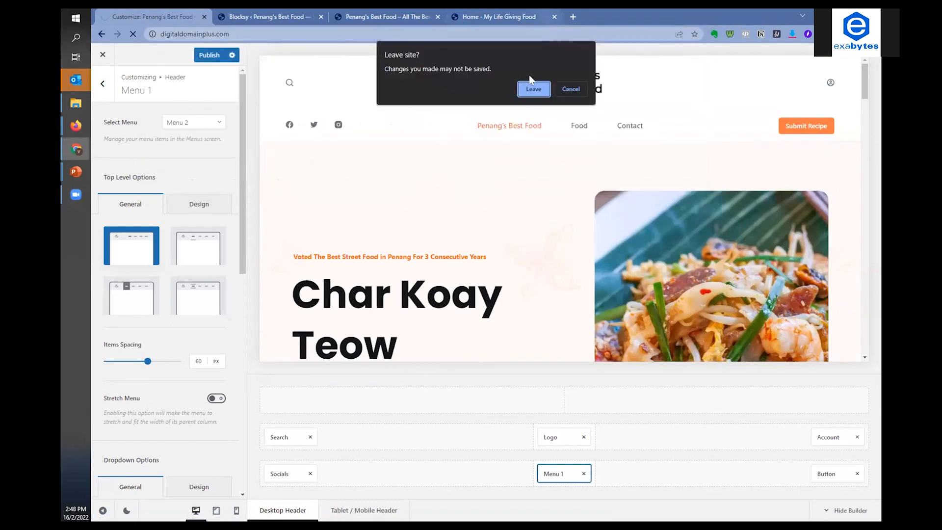
click(532, 88)
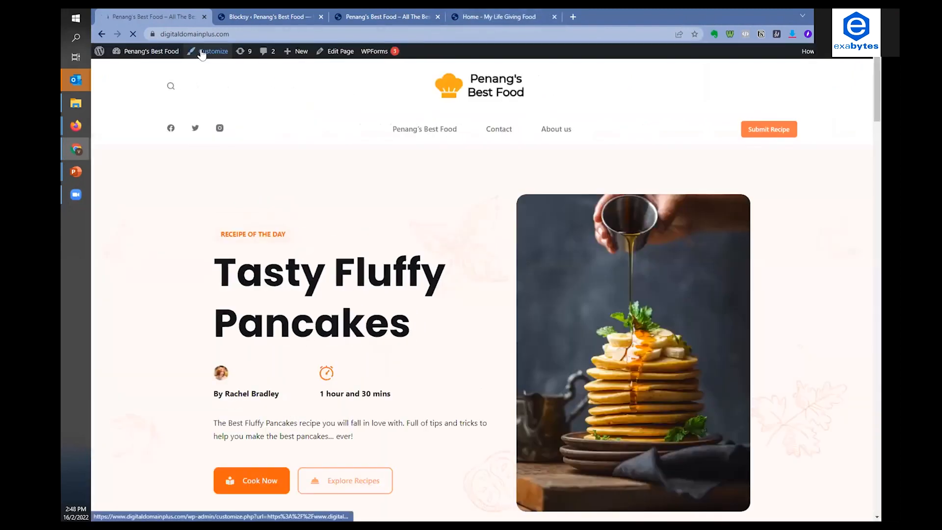
click(202, 52)
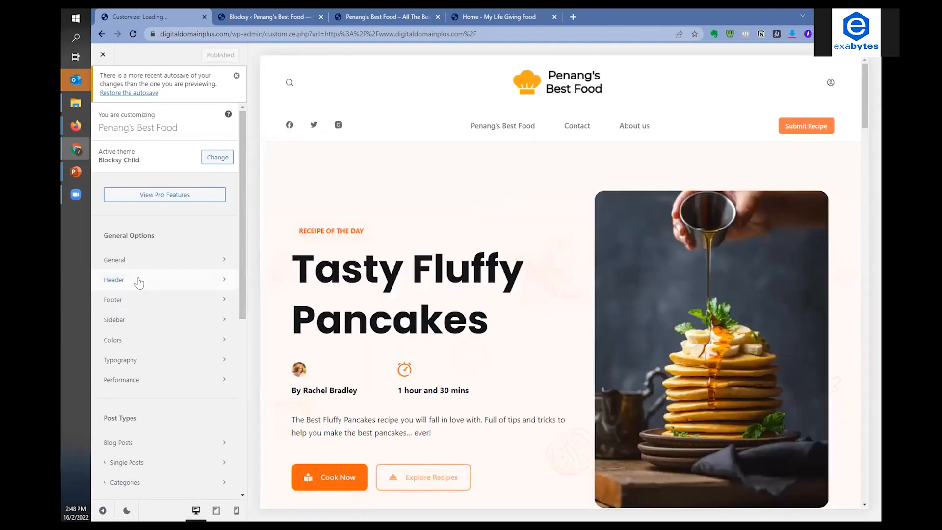
Assign Main Menu to the header's Menu 1 so navigation shows Home, Recipes, Contact and About us
click(138, 280)
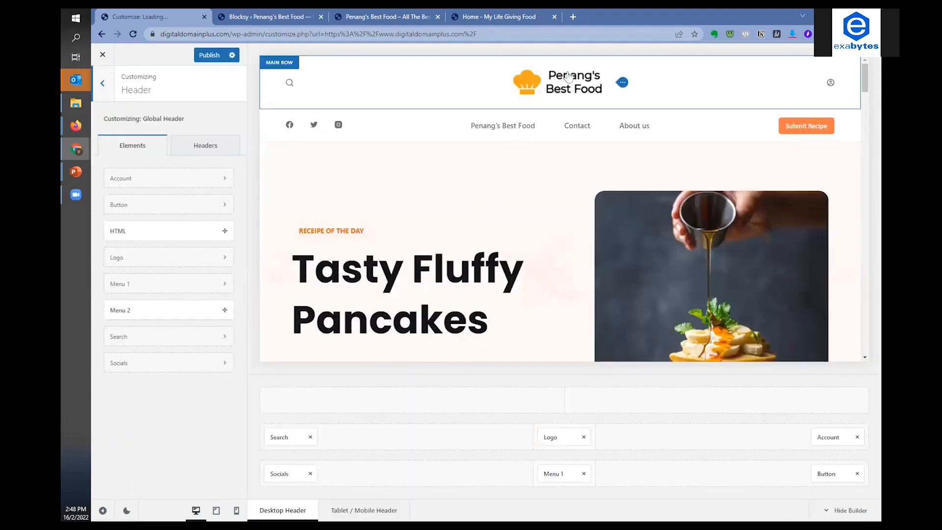
click(572, 82)
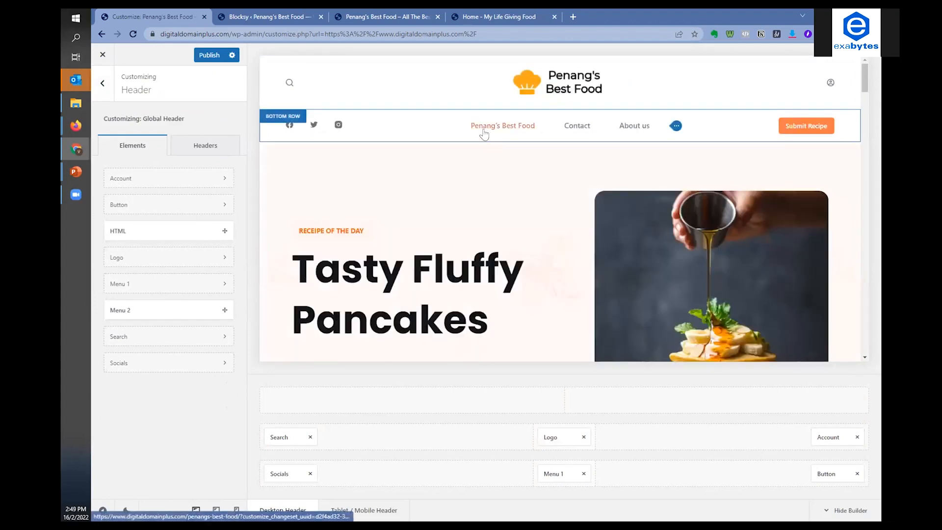
click(476, 128)
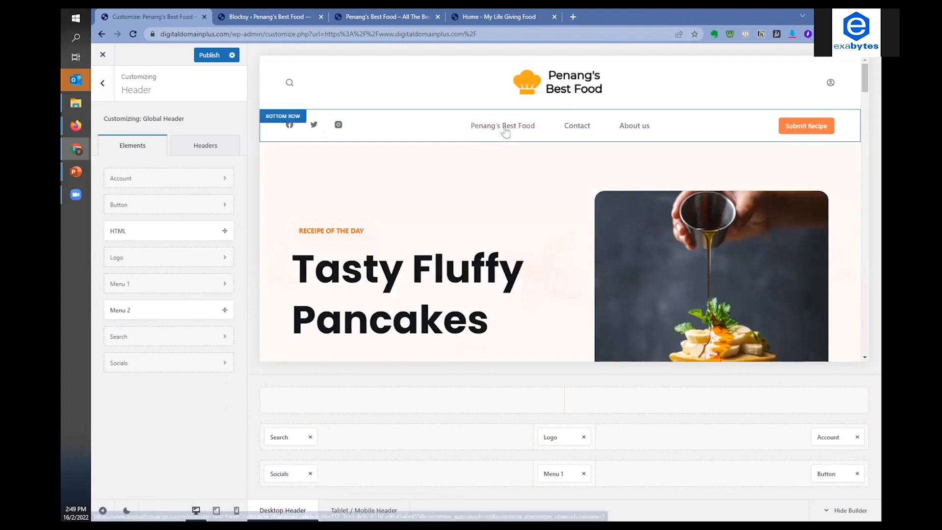
click(553, 473)
click(179, 123)
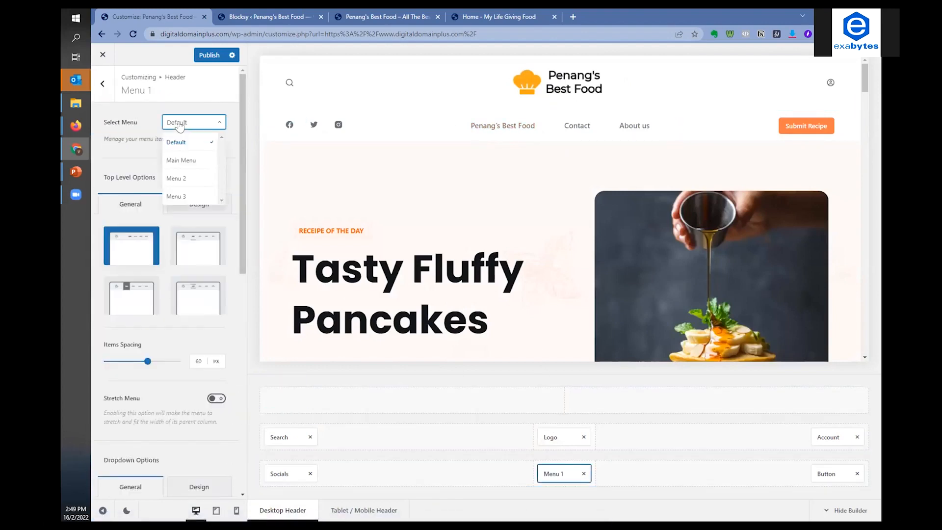
click(182, 159)
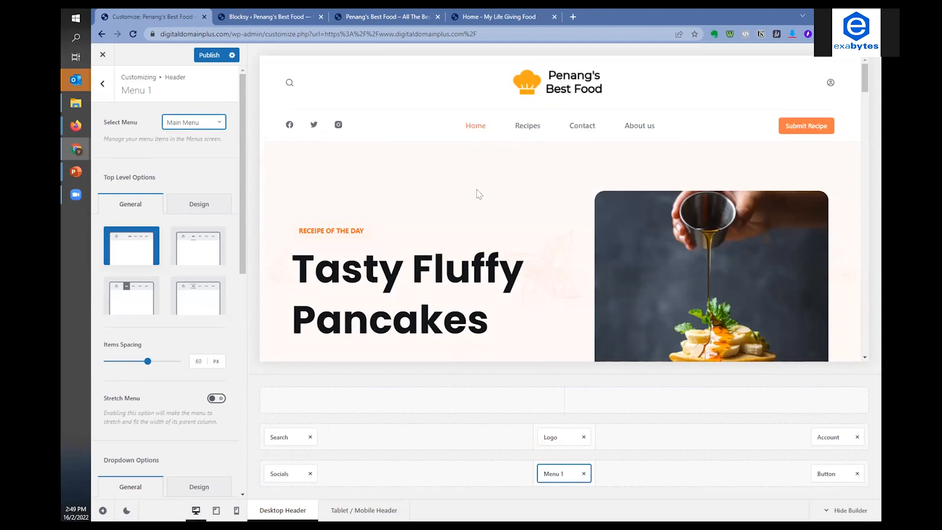
click(101, 85)
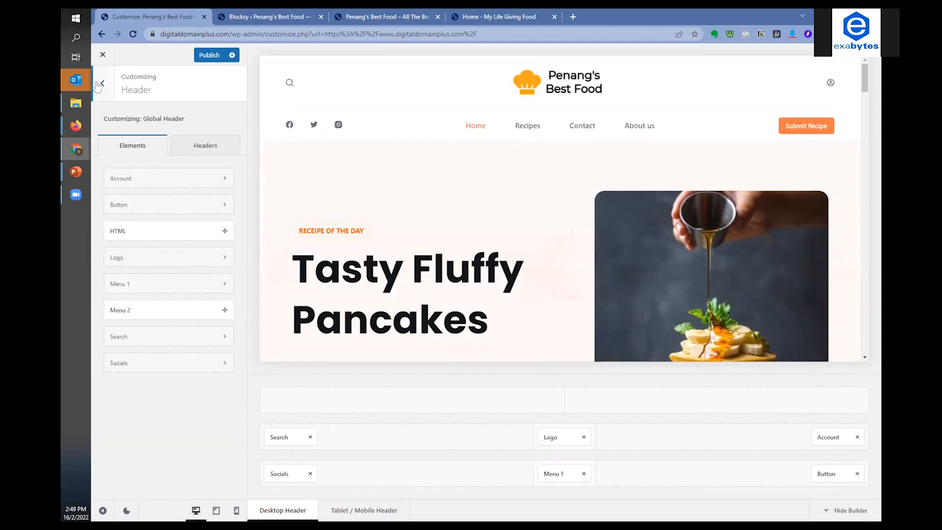
Inspect the footer in the preview and select its Middle Row (4 columns, 50 PX spacing)
click(101, 85)
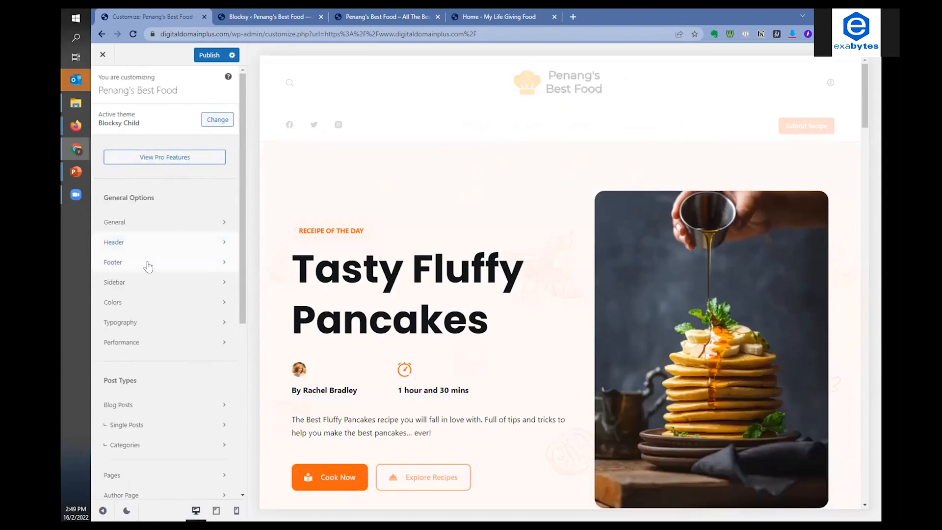
click(148, 267)
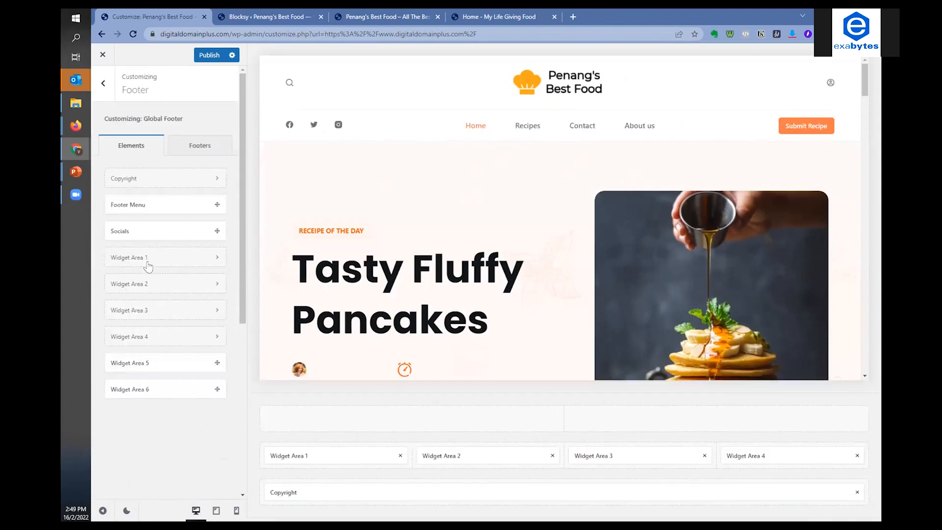
mouse_move(865, 86)
mouse_down()
mouse_move(863, 255)
mouse_move(865, 74)
mouse_up()
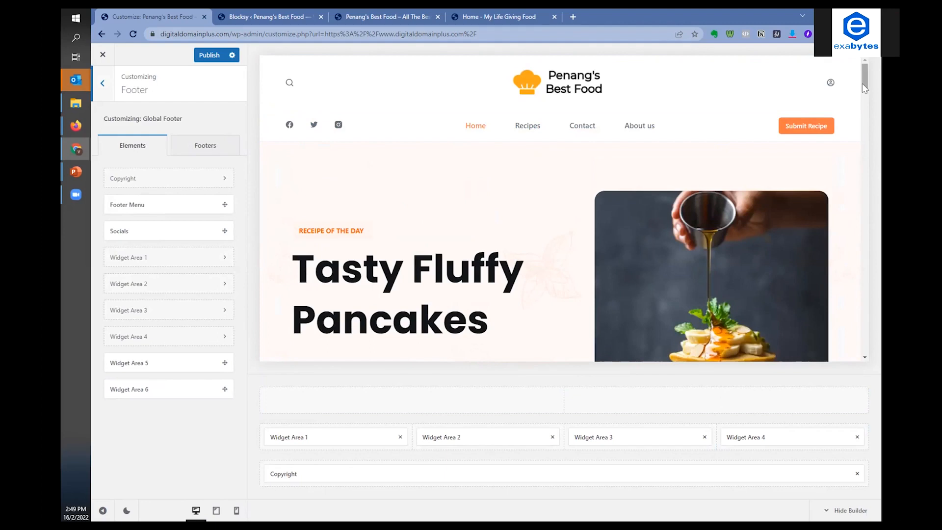
scroll(856, 190, down, 3)
scroll(856, 190, down, 10)
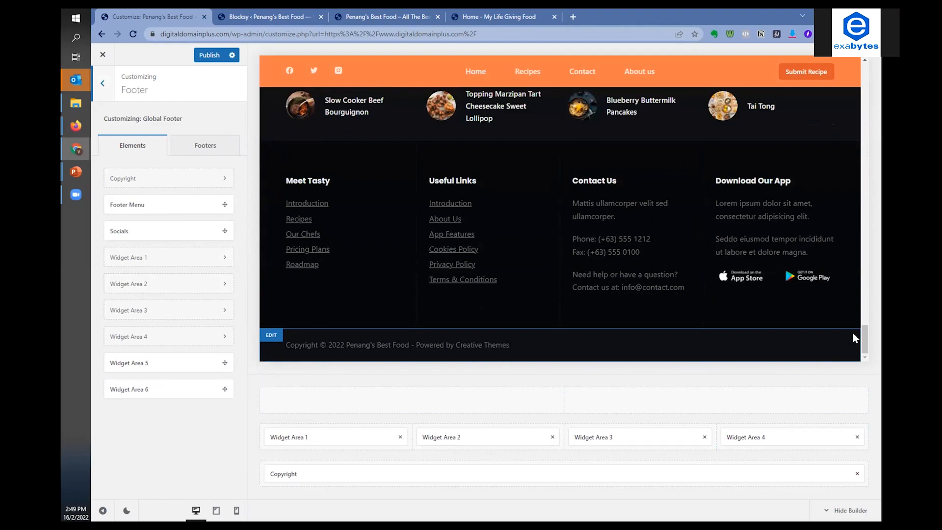
drag(865, 339, 865, 73)
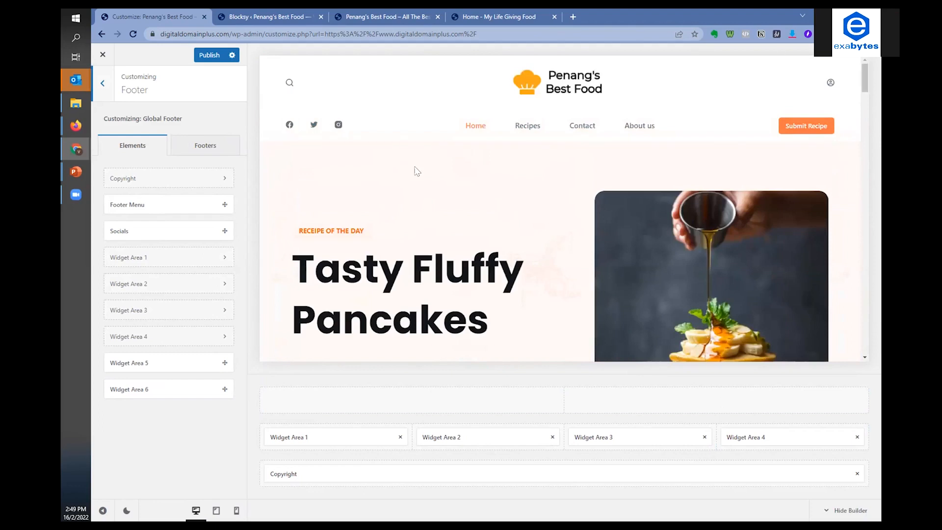
drag(865, 78, 867, 344)
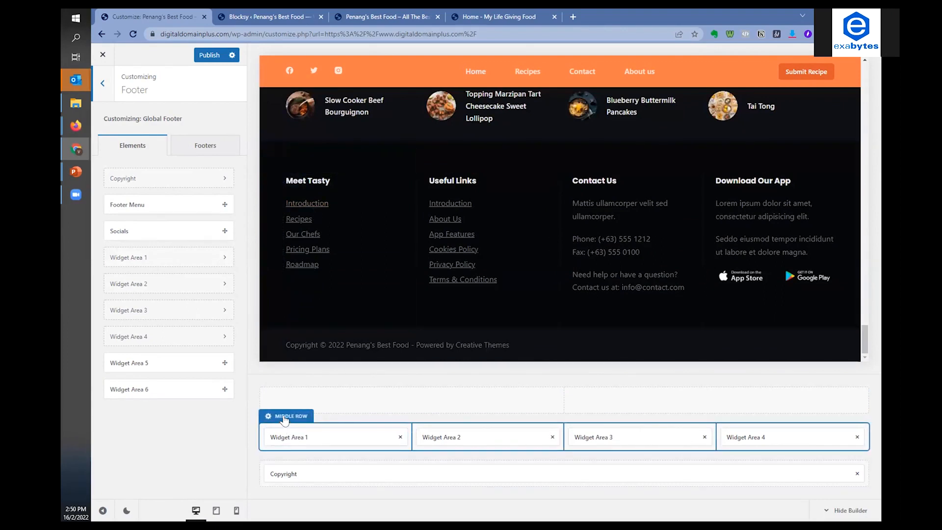
click(284, 417)
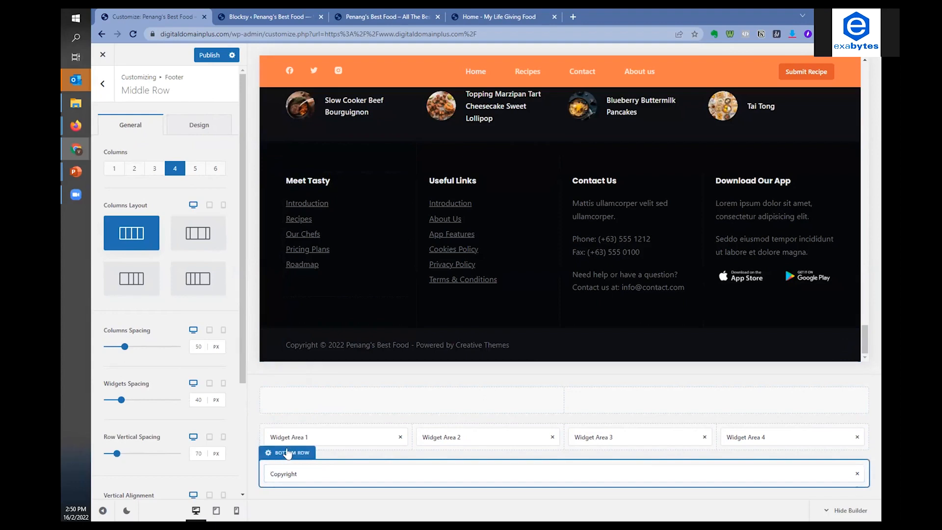
Set the footer Bottom Row to 2 columns, reviewing its Design options
click(284, 454)
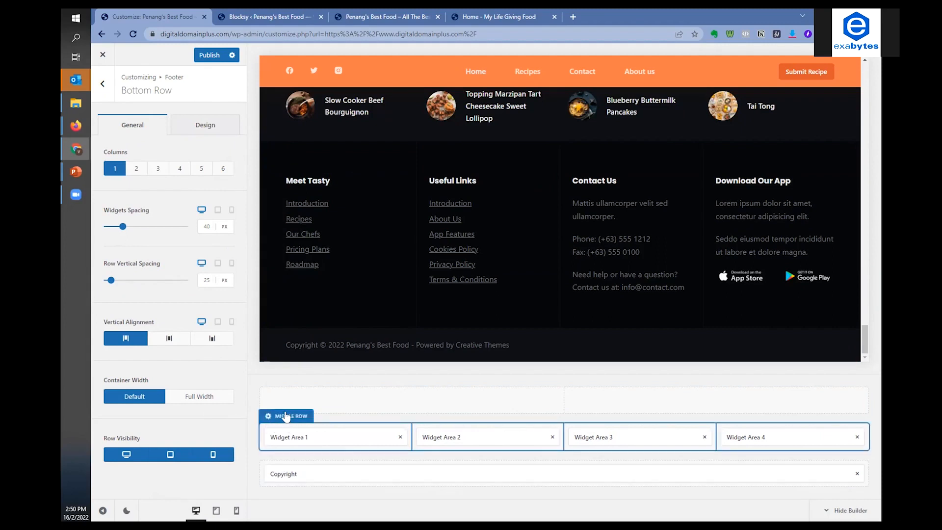
click(136, 170)
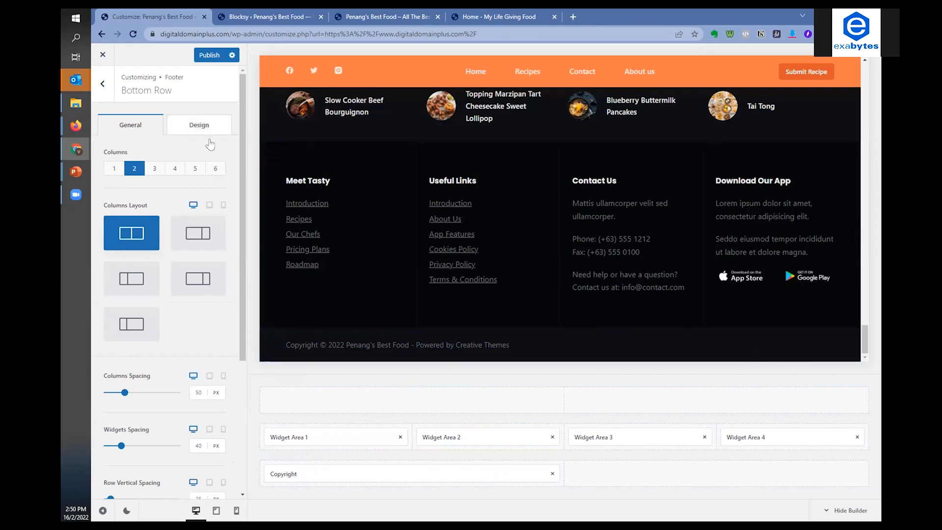
click(194, 131)
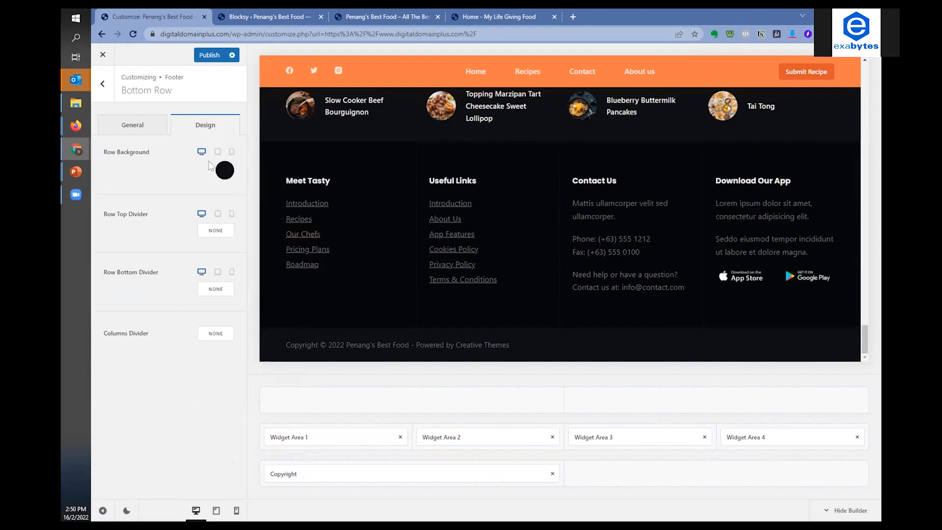
click(142, 130)
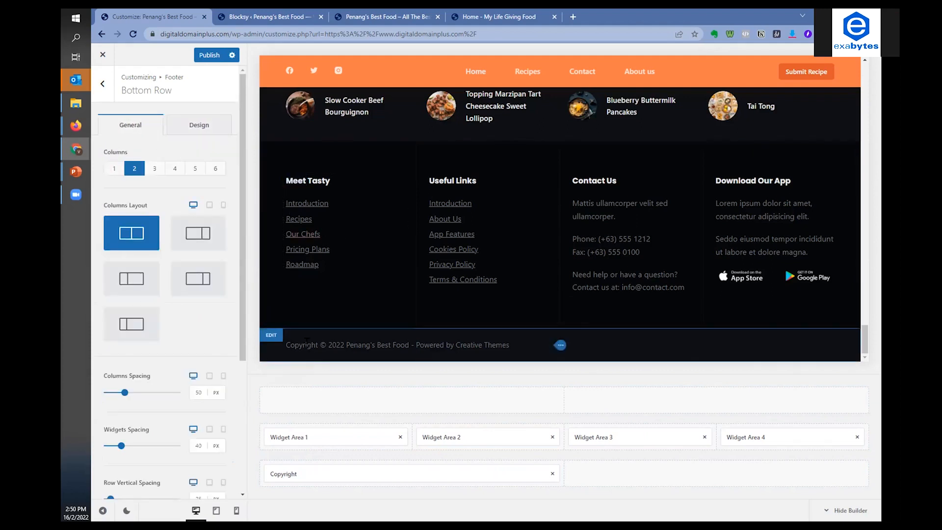
scroll(194, 417, down, 4)
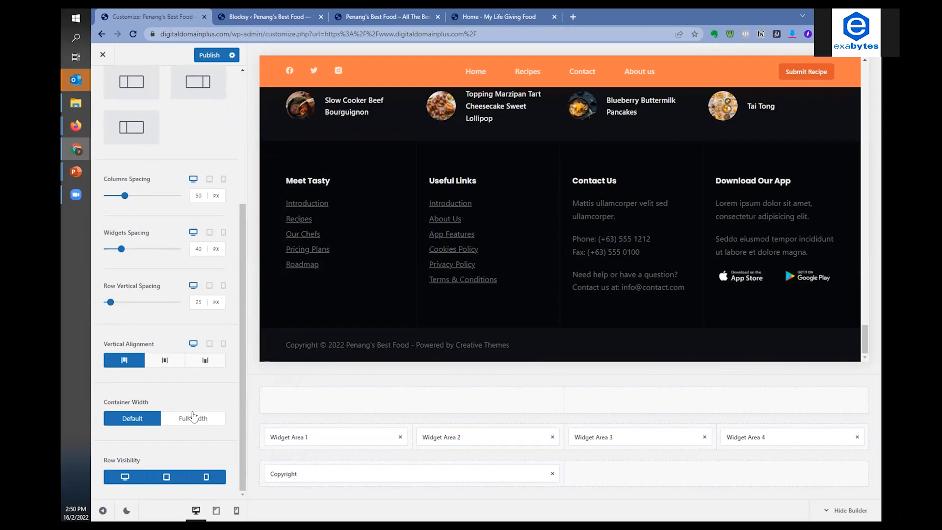
Select the Copyright element in the footer's bottom row
double_click(306, 339)
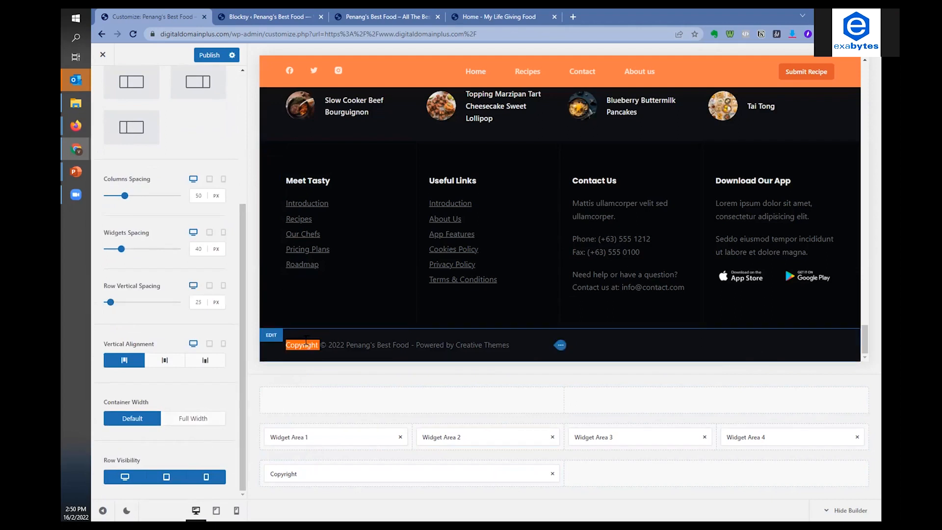
click(315, 340)
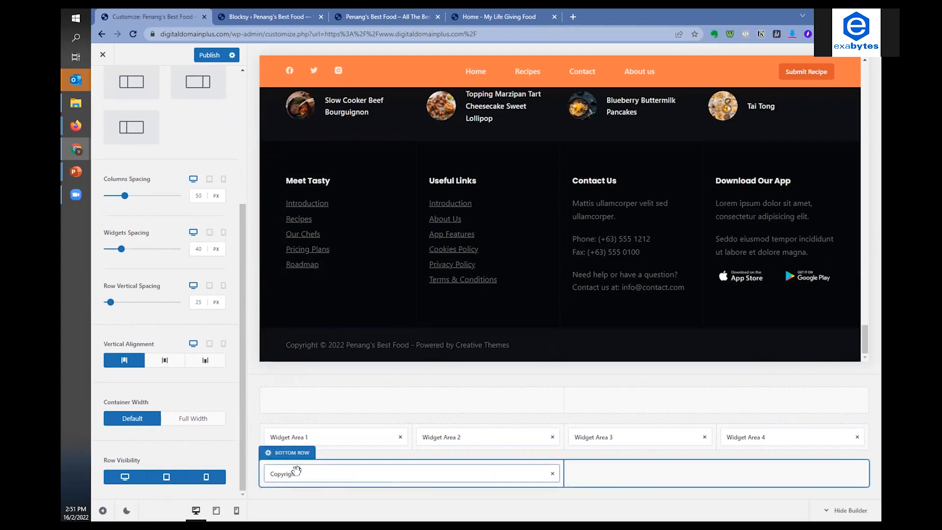
click(295, 472)
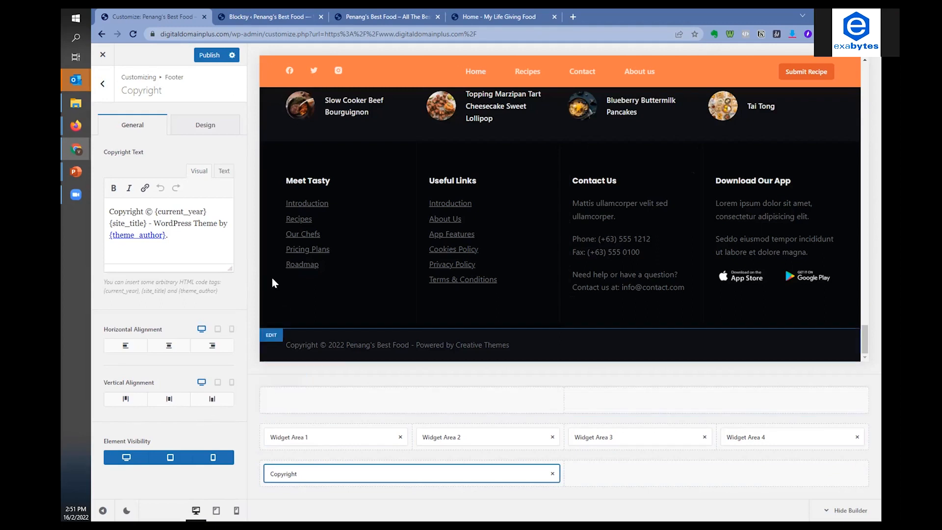
Delete 'WordPress Theme by {theme_author}.' from the copyright text and publish
click(117, 208)
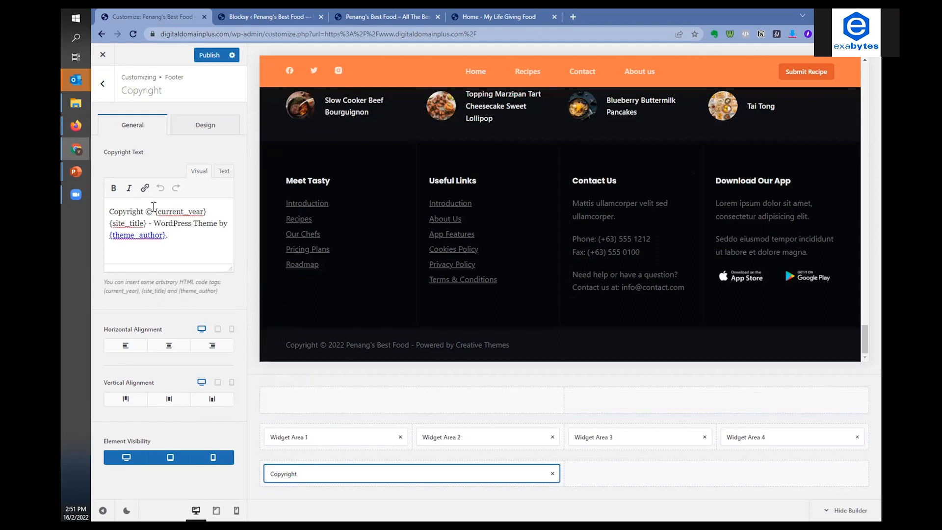
drag(156, 211, 199, 212)
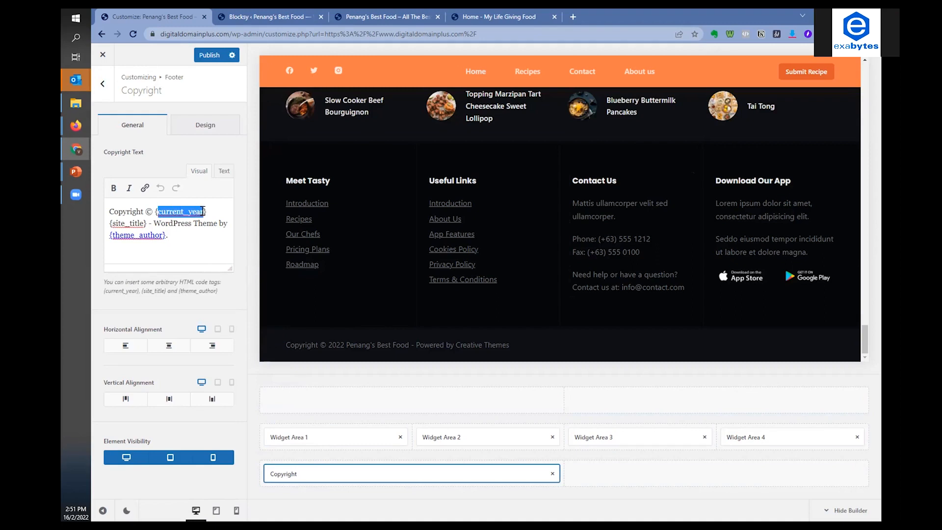
drag(145, 223, 111, 223)
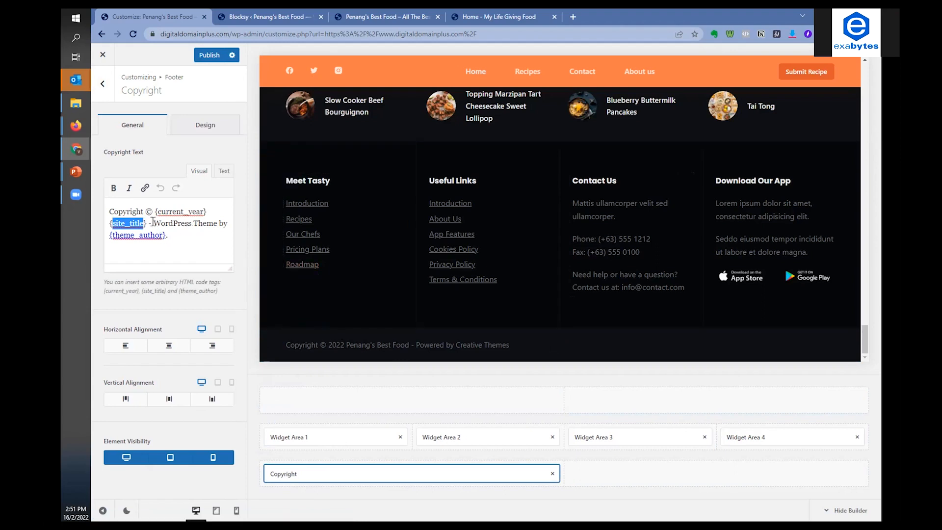
drag(153, 223, 166, 234)
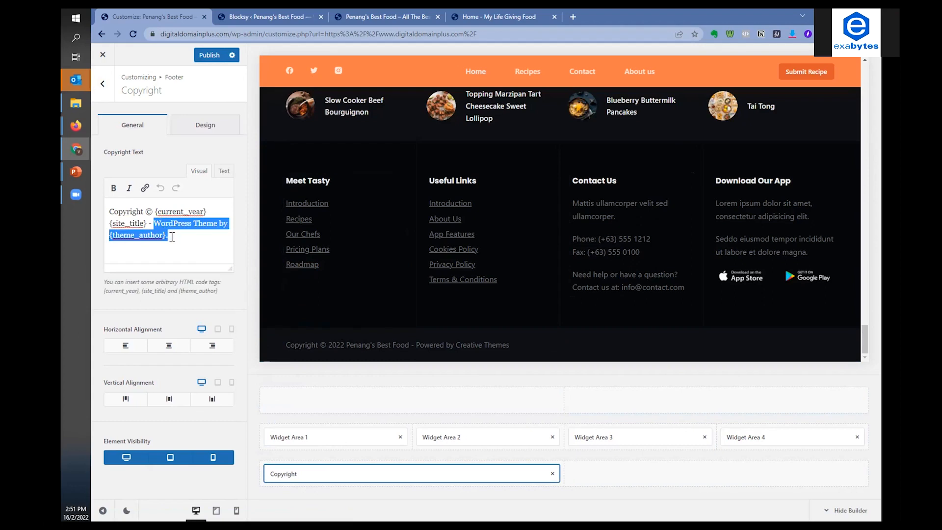
key(BackSpace)
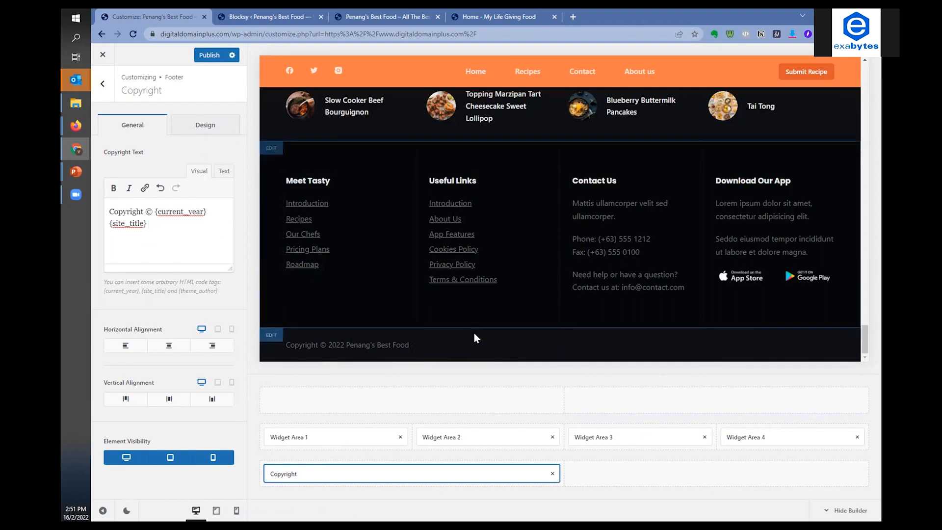
click(211, 56)
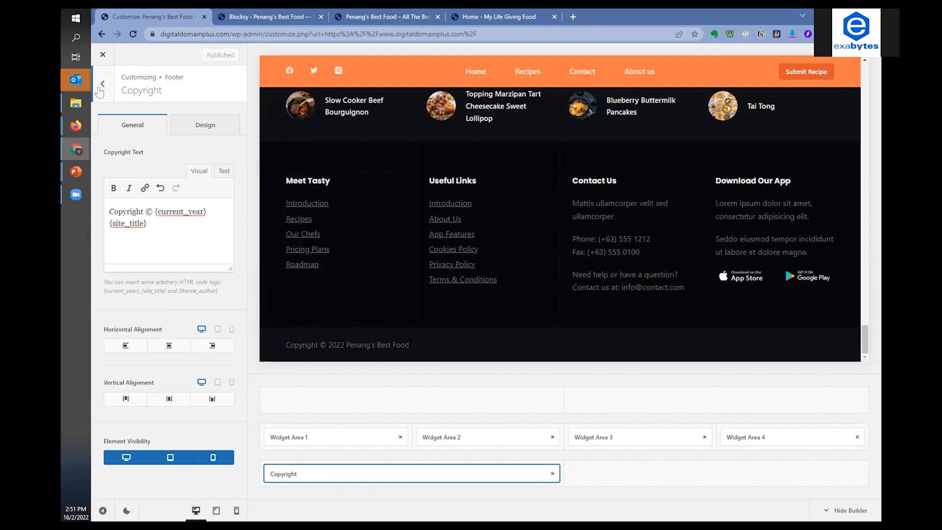
Drag the Socials element into the bottom row's empty second column
click(100, 88)
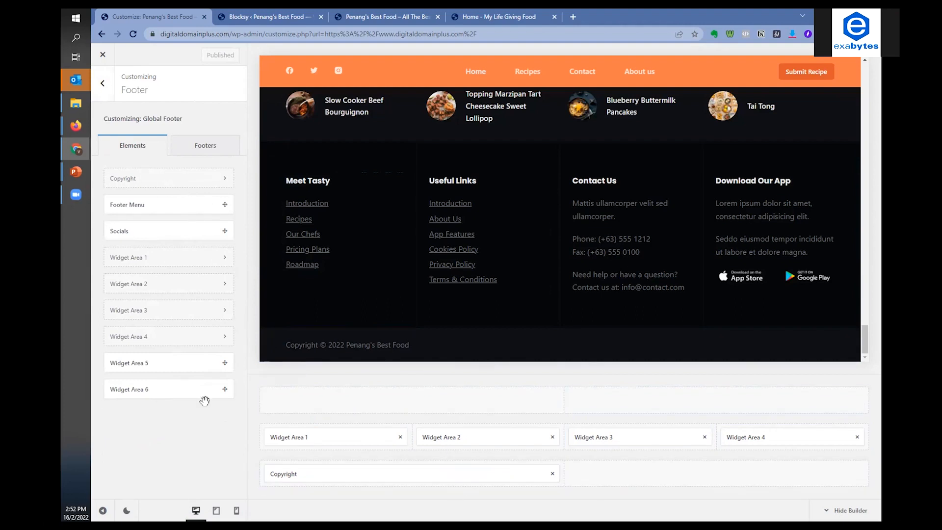
drag(118, 228, 627, 472)
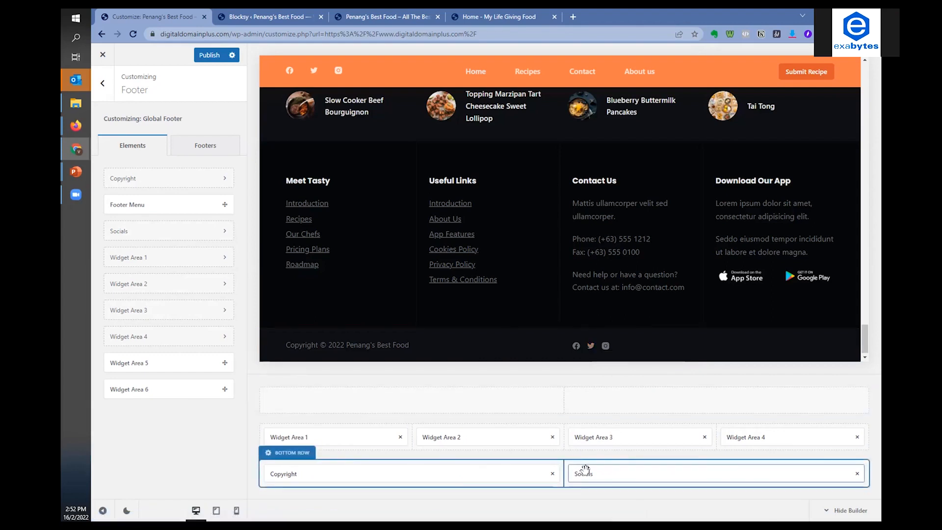
click(584, 471)
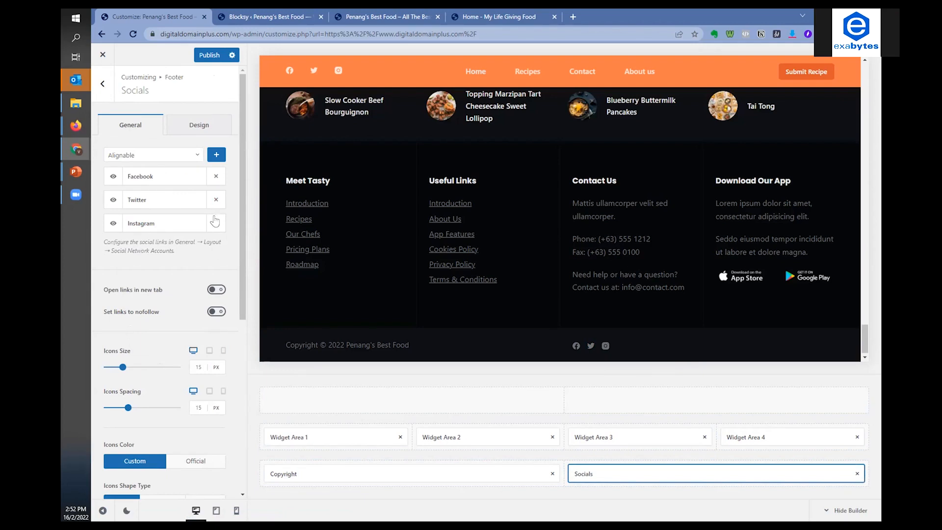
Remove Twitter from the footer socials, leaving Facebook and Instagram, and publish
click(216, 200)
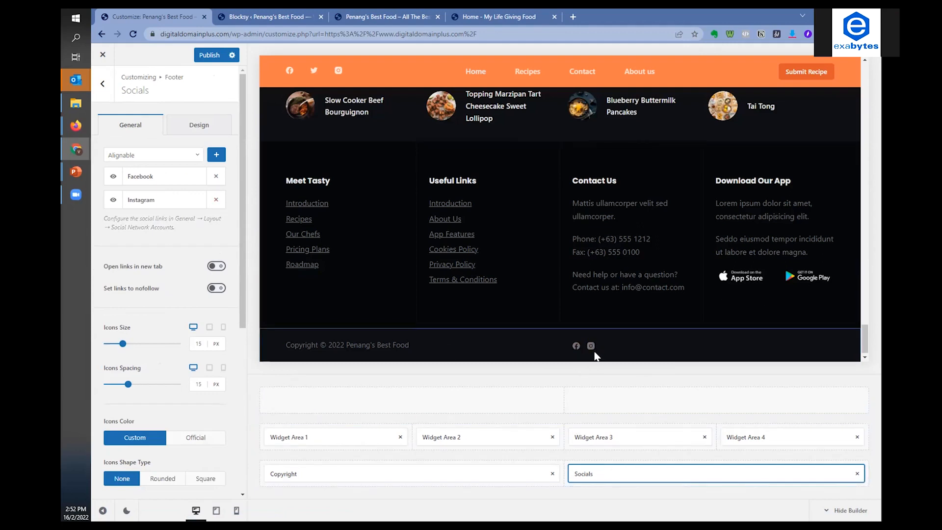
click(202, 56)
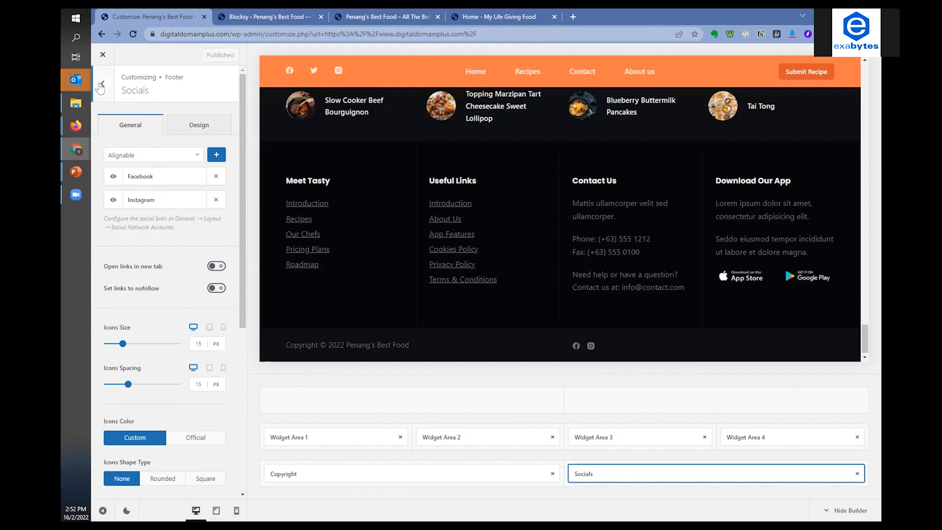
click(101, 86)
click(101, 86)
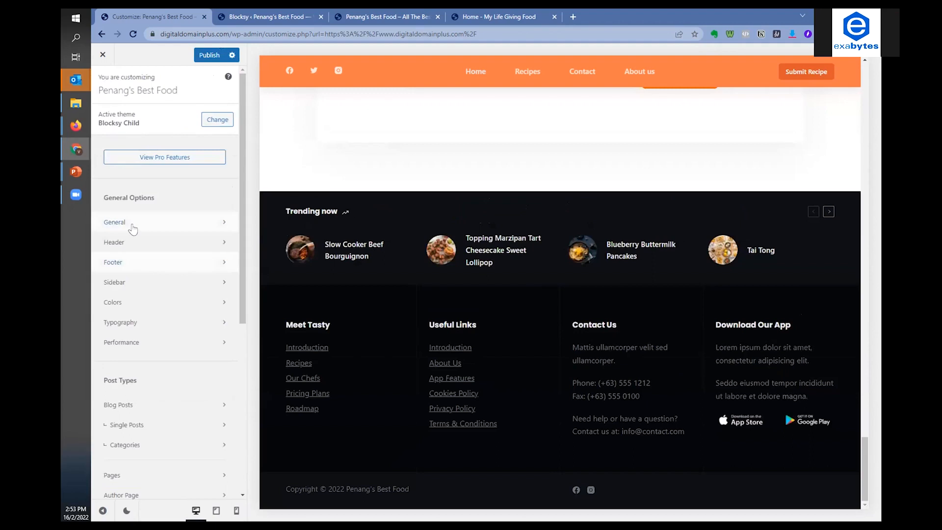
Scroll the preview to the top and open the Colors settings
drag(866, 462, 834, 63)
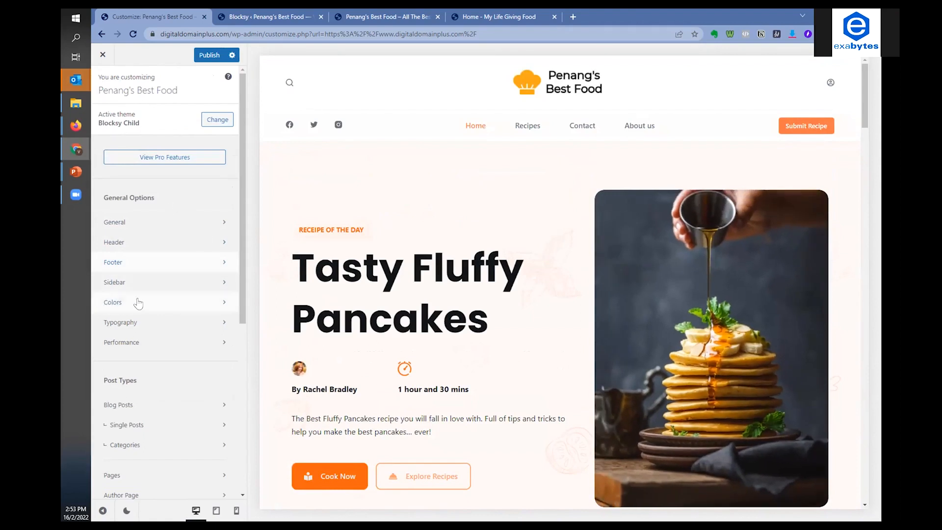
click(120, 304)
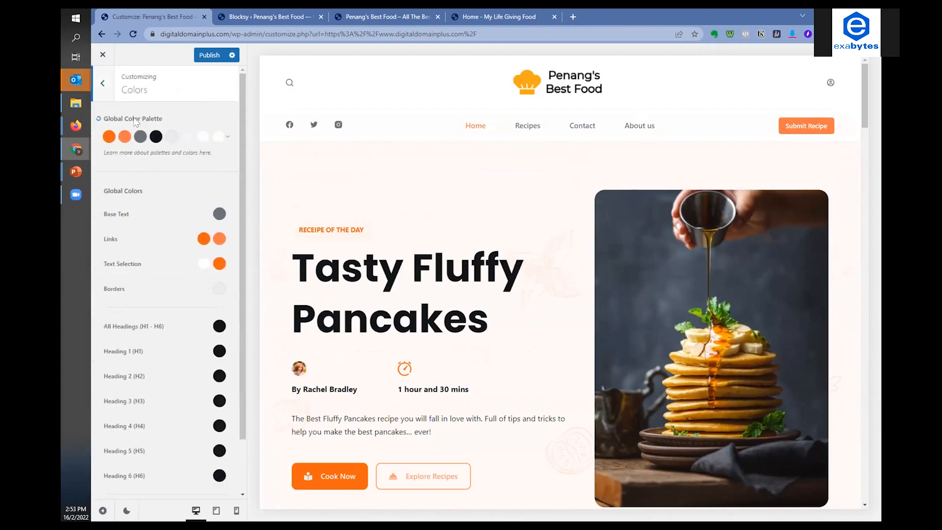
click(100, 83)
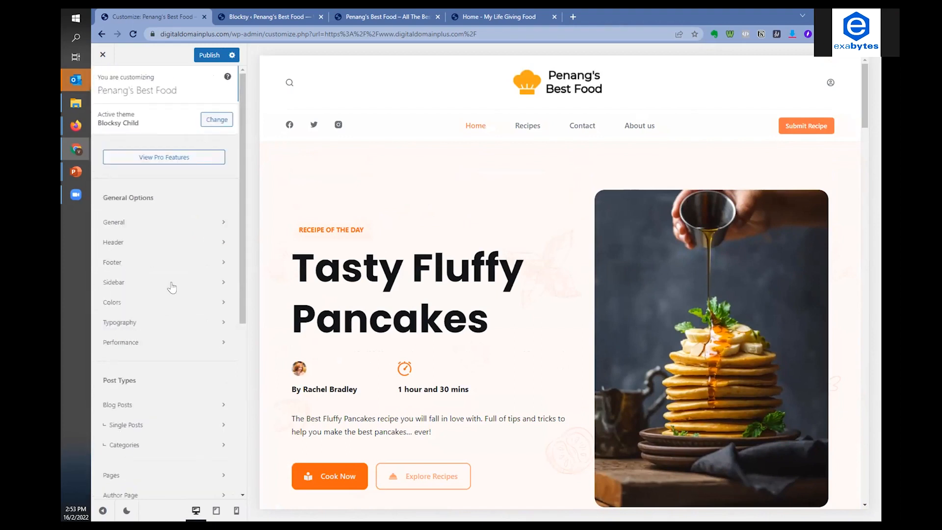
click(123, 304)
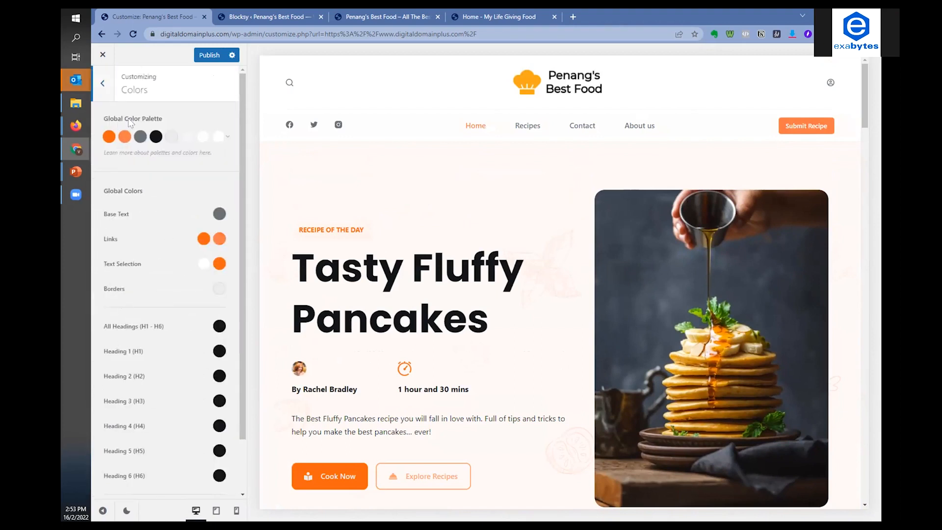
click(227, 139)
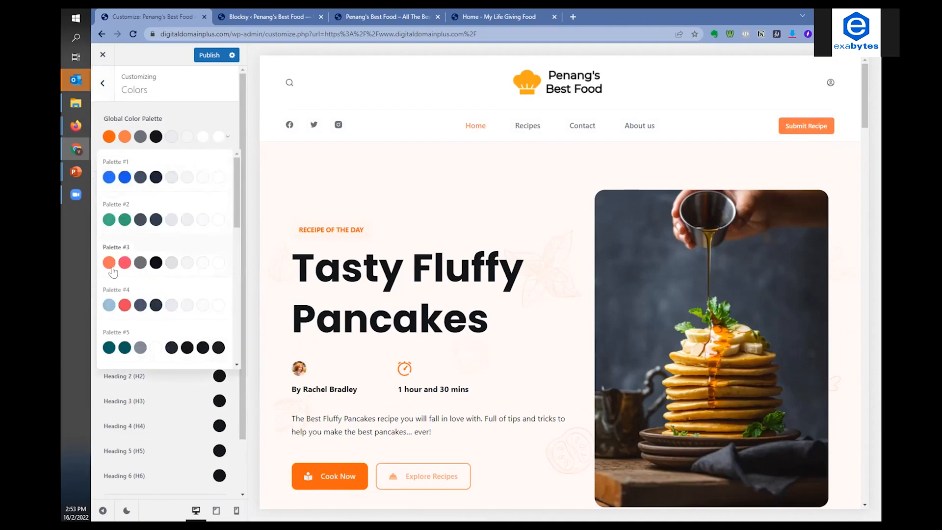
drag(235, 221, 240, 336)
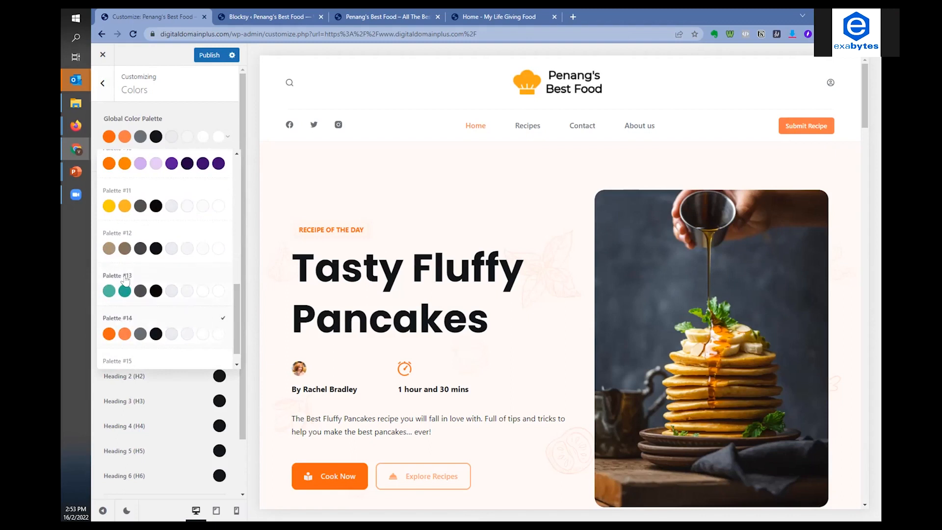
click(222, 277)
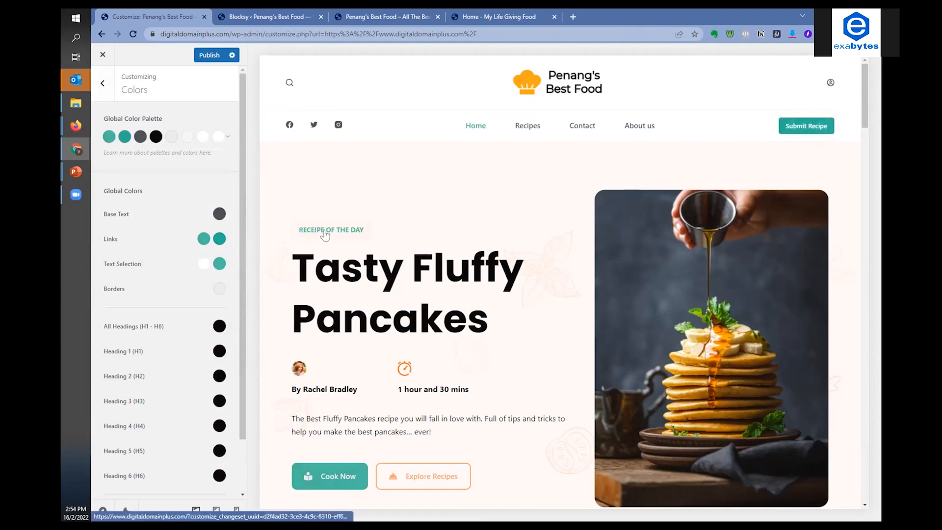
scroll(327, 235, down, 3)
scroll(333, 233, down, 5)
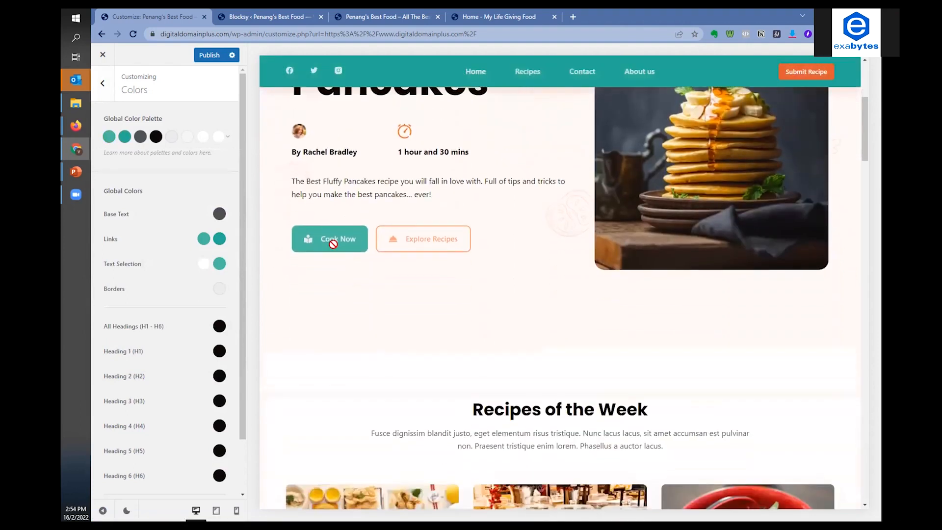
scroll(508, 393, down, 3)
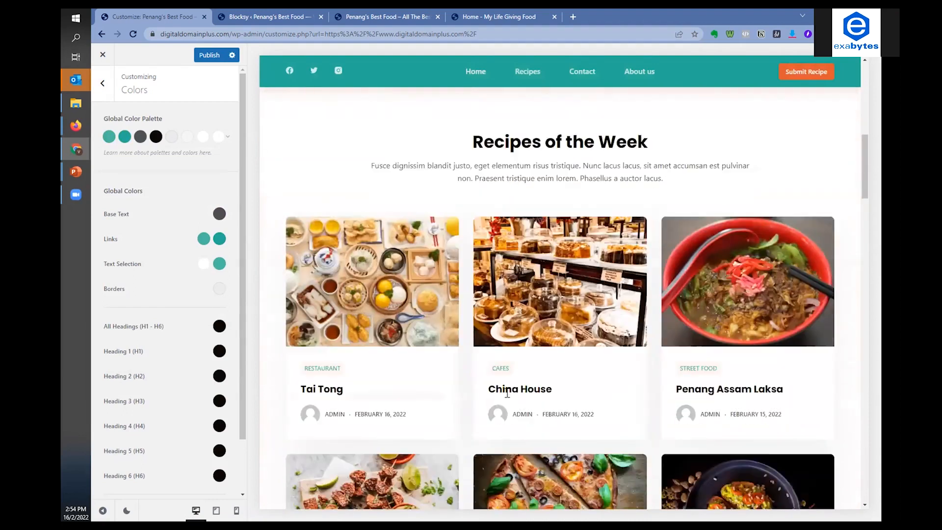
scroll(508, 393, up, 10)
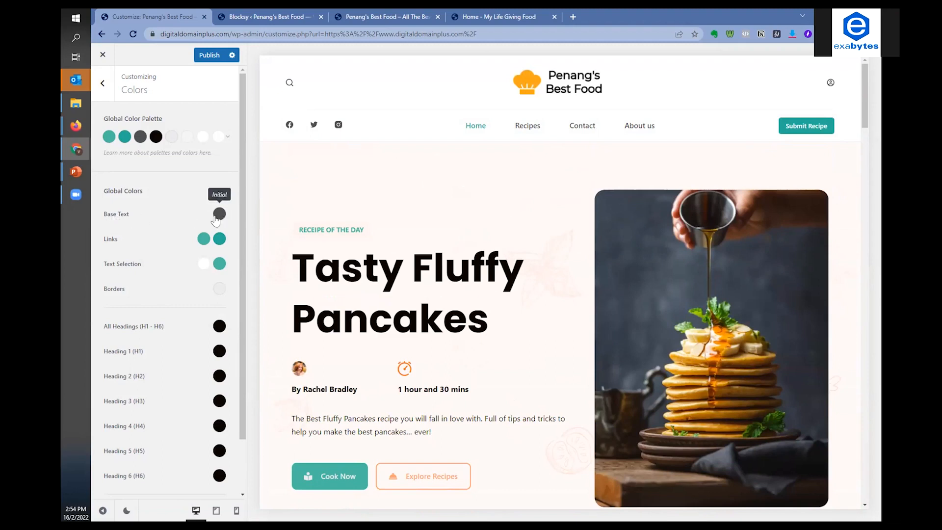
Change the Base Text global color to red in the color picker
scroll(320, 321, down, 3)
scroll(322, 319, down, 2)
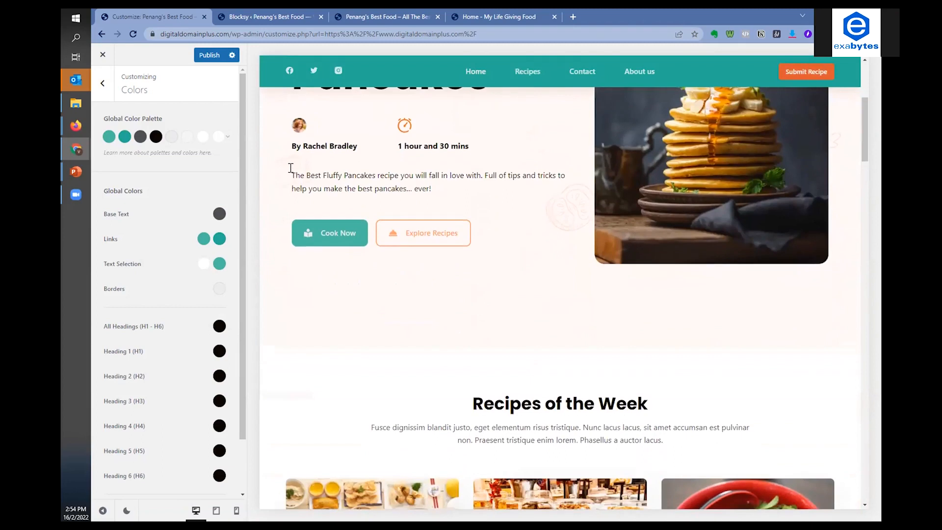
drag(276, 171, 400, 185)
click(436, 196)
click(219, 214)
click(224, 267)
drag(225, 267, 228, 280)
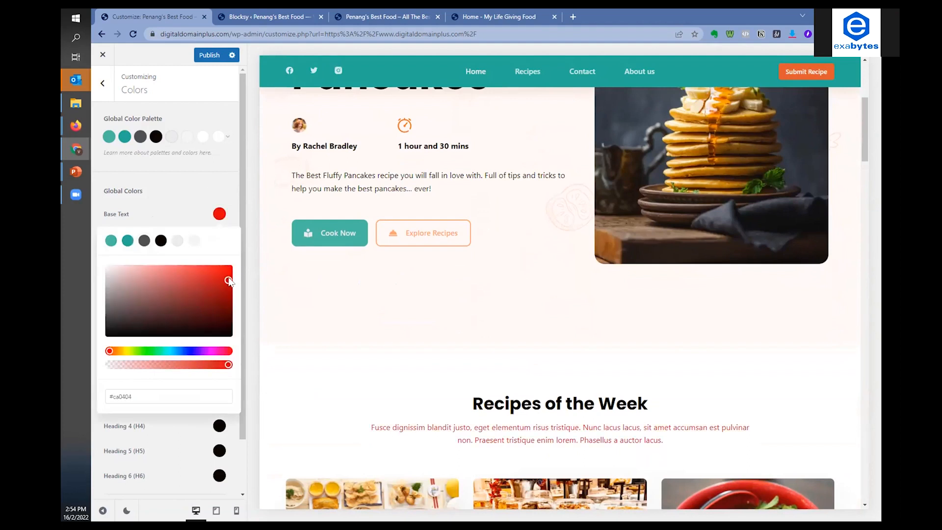
click(225, 312)
drag(224, 312, 228, 284)
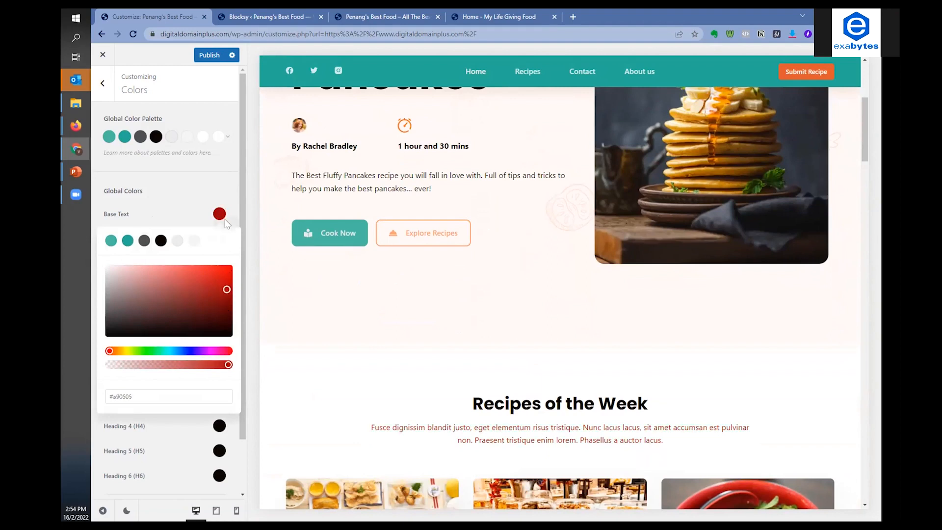
click(220, 213)
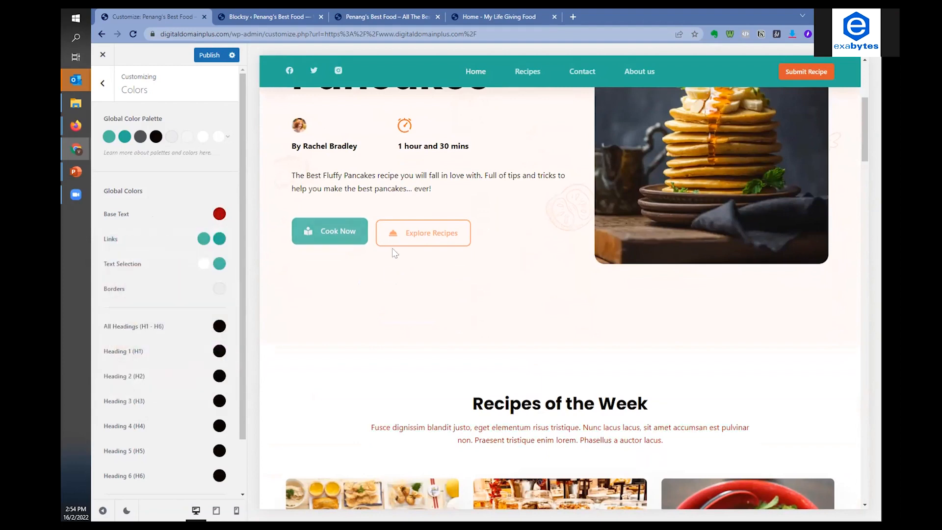
Brighten the Base Text red to #f70000 and check it in the preview
scroll(383, 260, up, 4)
scroll(455, 319, down, 10)
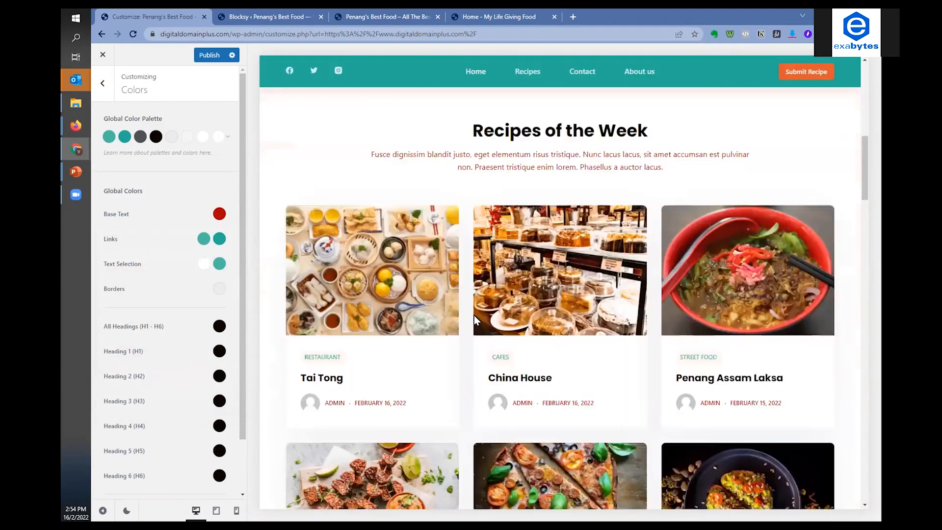
scroll(478, 318, up, 3)
scroll(481, 320, up, 2)
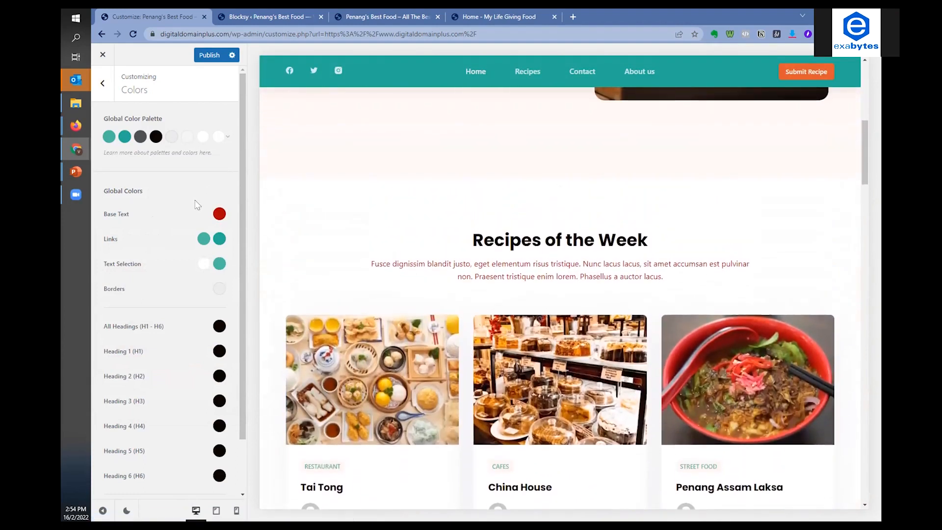
click(219, 215)
drag(226, 289, 234, 273)
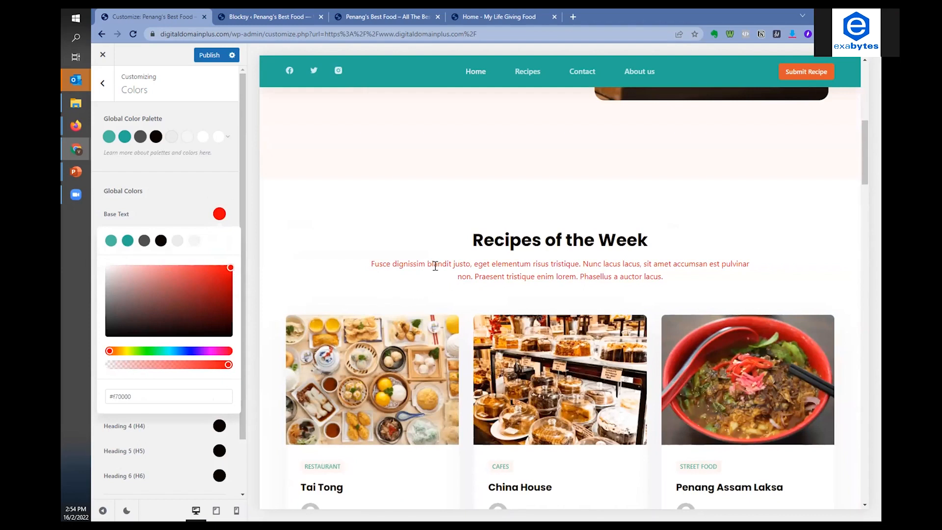
scroll(435, 266, down, 4)
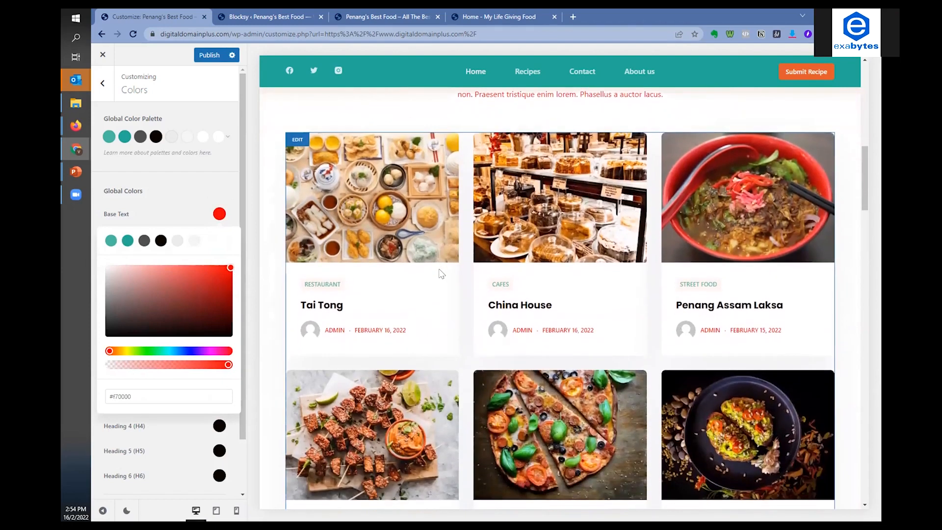
click(242, 166)
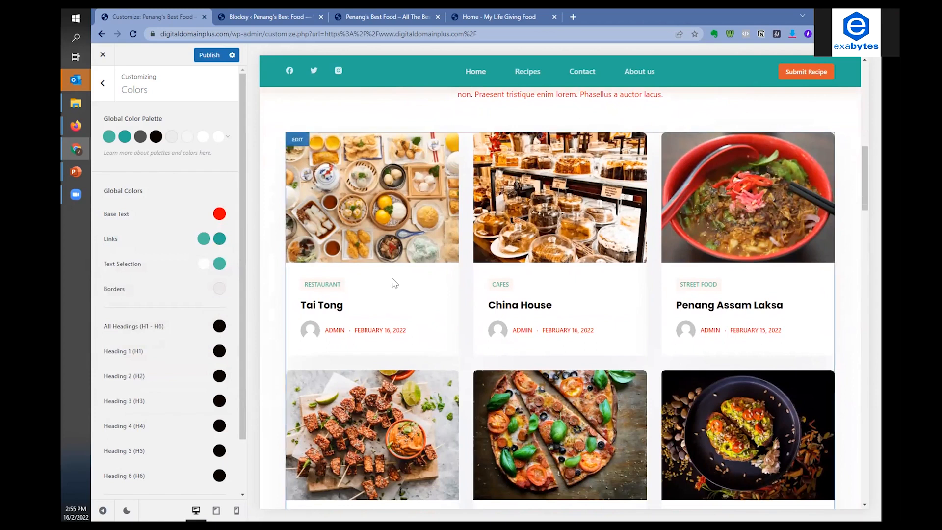
scroll(392, 280, up, 8)
scroll(400, 165, up, 1)
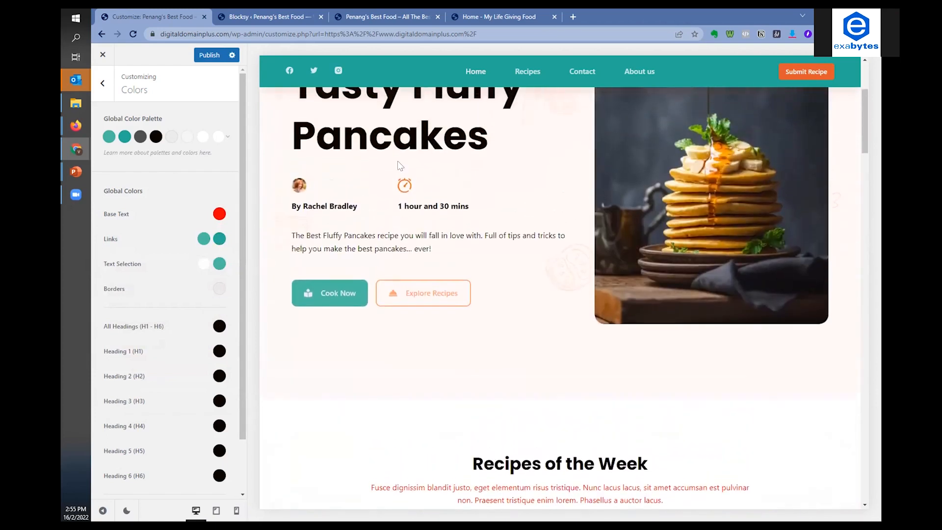
Apply the orange Palette #14 as the global color palette
click(227, 141)
drag(233, 179, 230, 350)
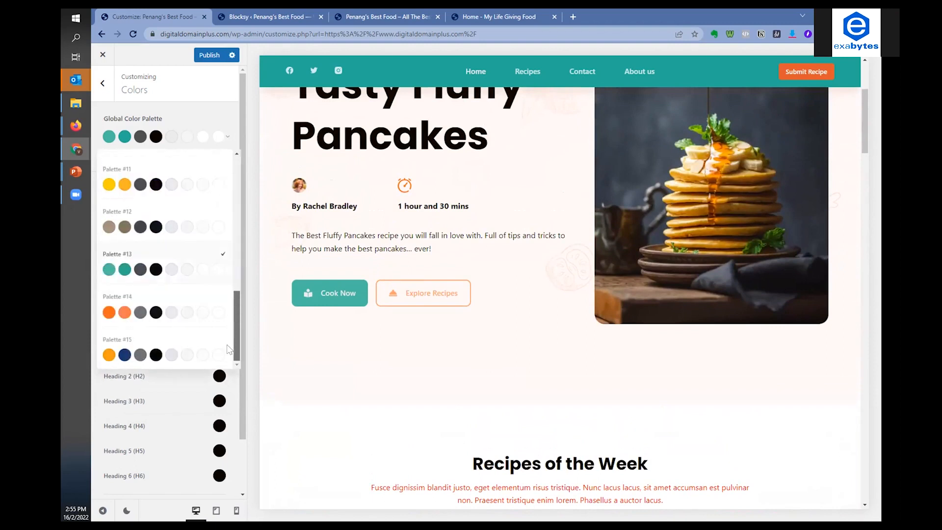
click(222, 297)
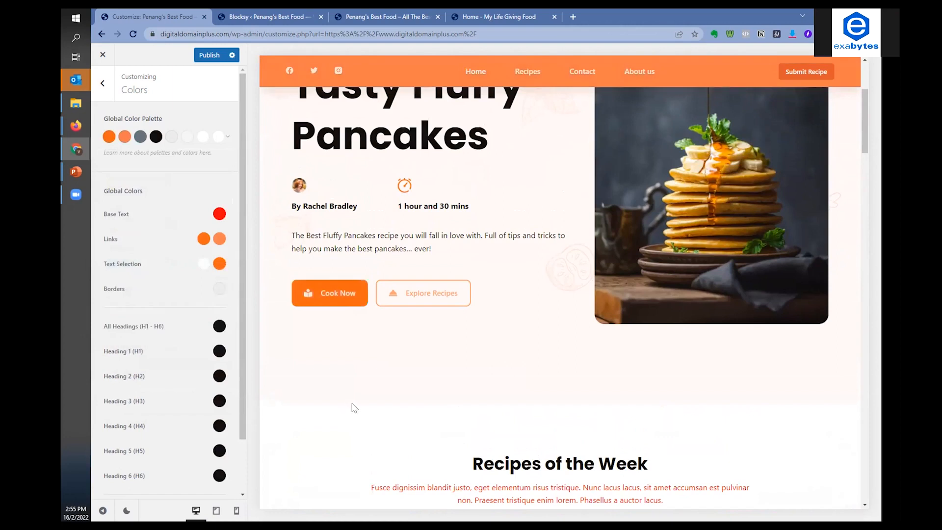
Set Base Text to the palette's grey swatch and return to the main options
click(220, 215)
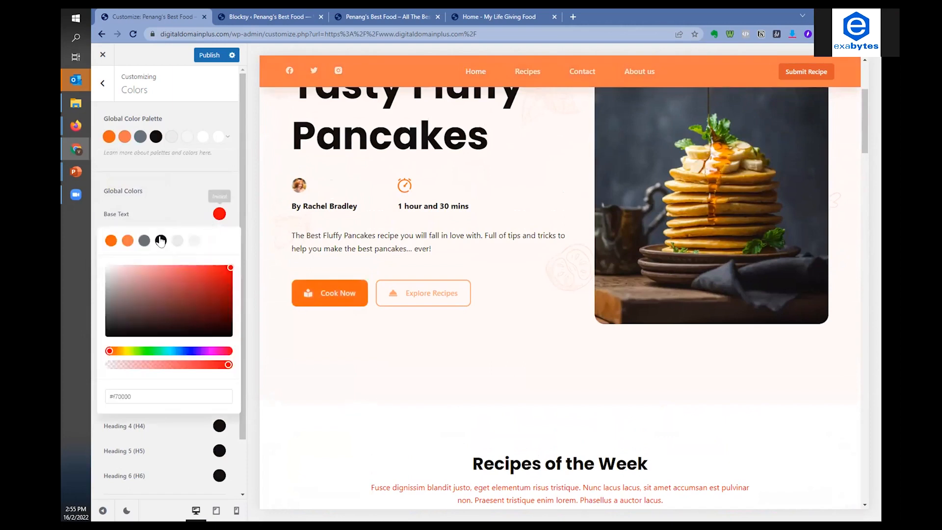
click(143, 240)
click(167, 198)
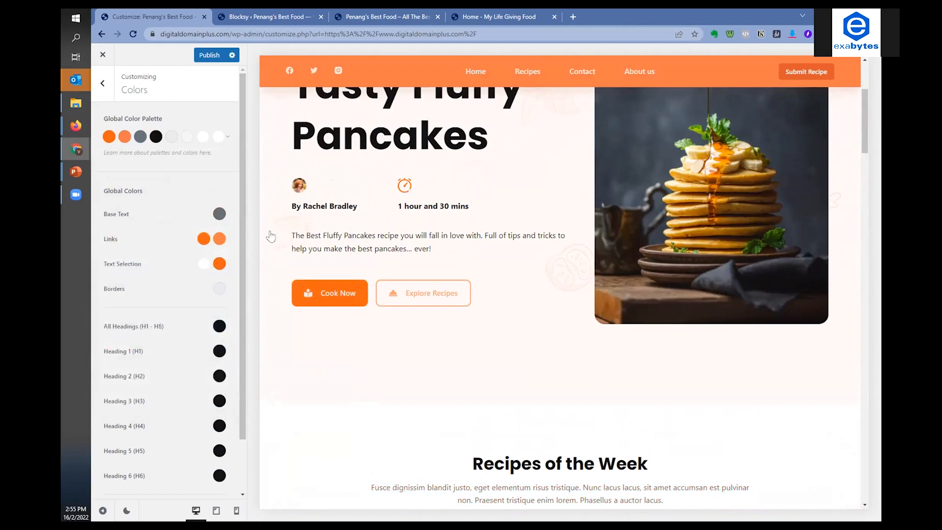
scroll(466, 380, down, 5)
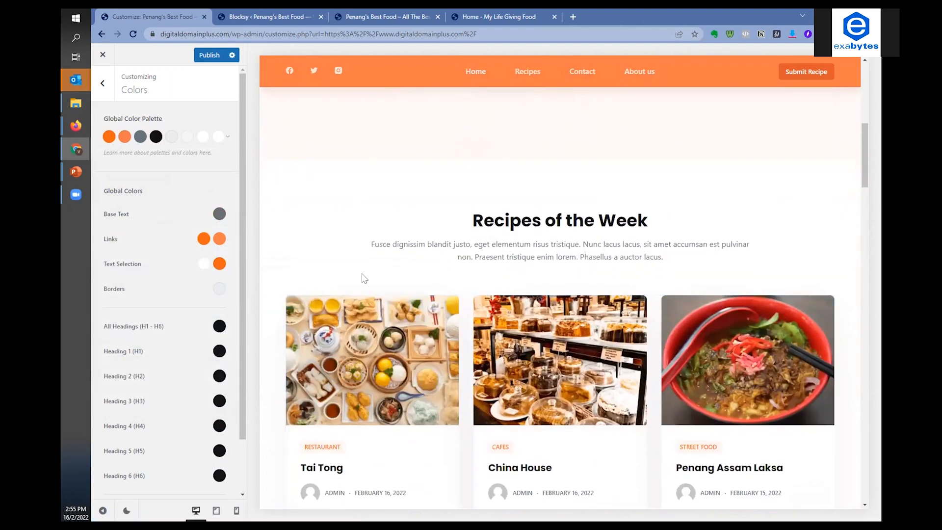
scroll(369, 295, down, 5)
scroll(370, 307, down, 2)
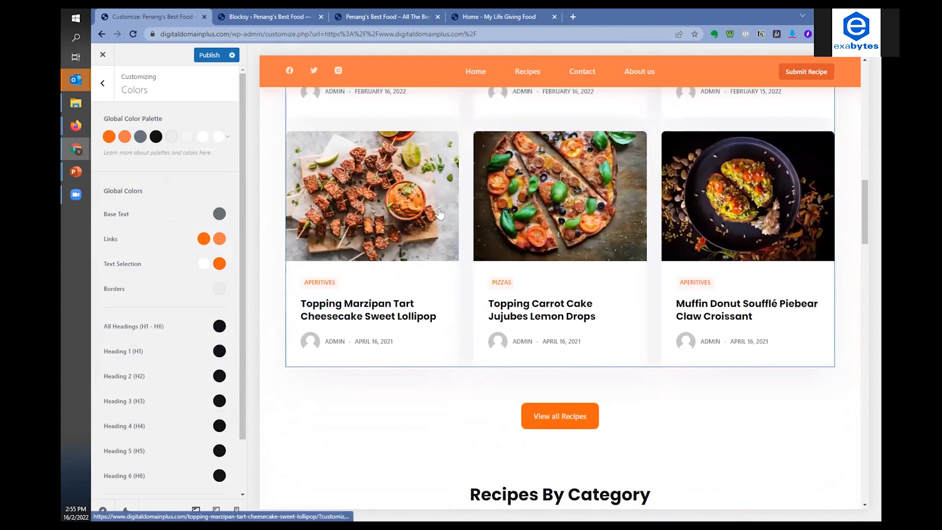
click(98, 85)
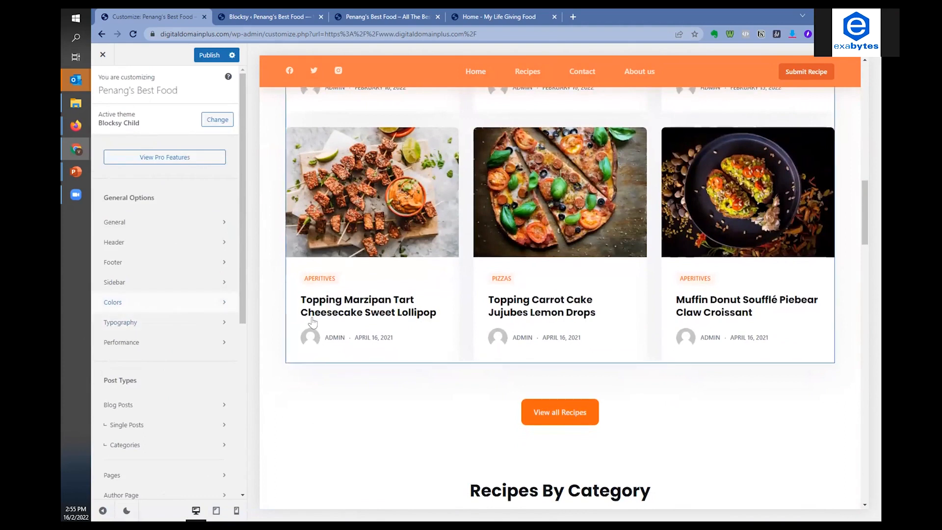
In Typography's Base Font options, keep the font size at 16px
scroll(324, 321, up, 10)
scroll(324, 321, up, 3)
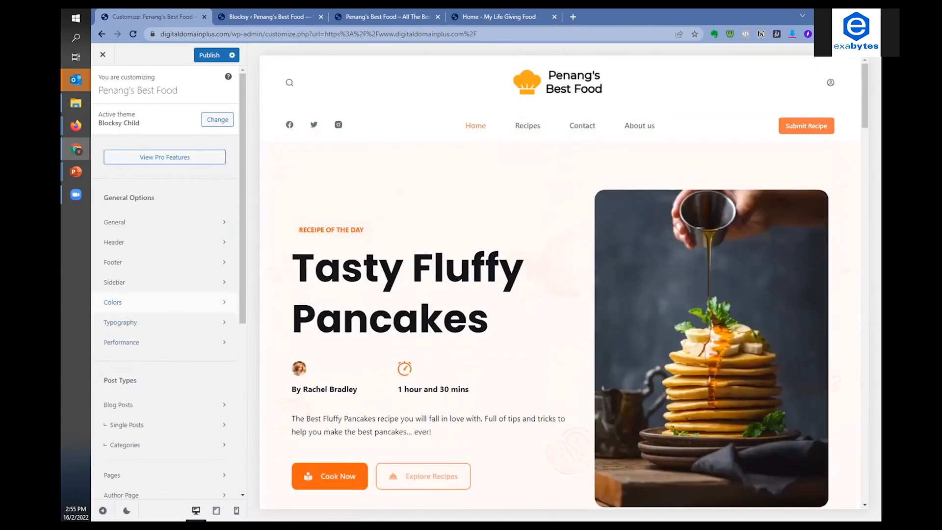
click(107, 324)
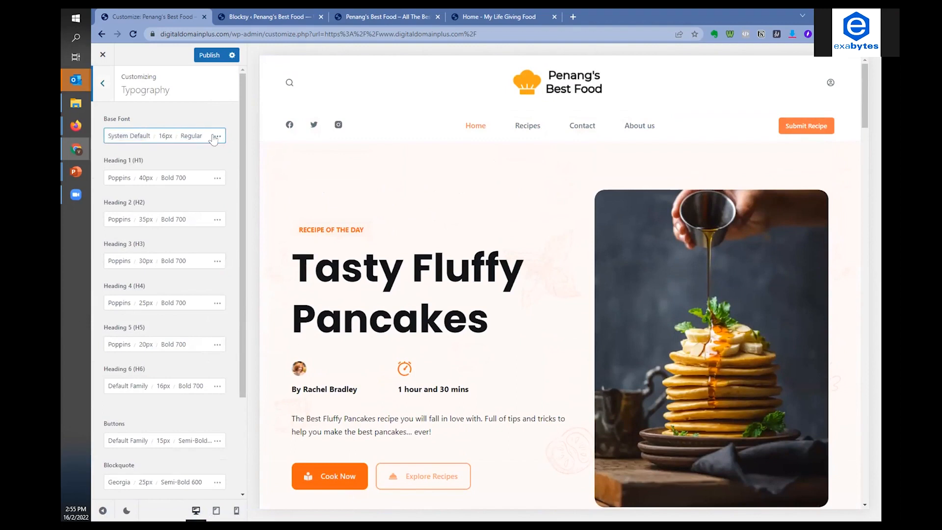
click(216, 136)
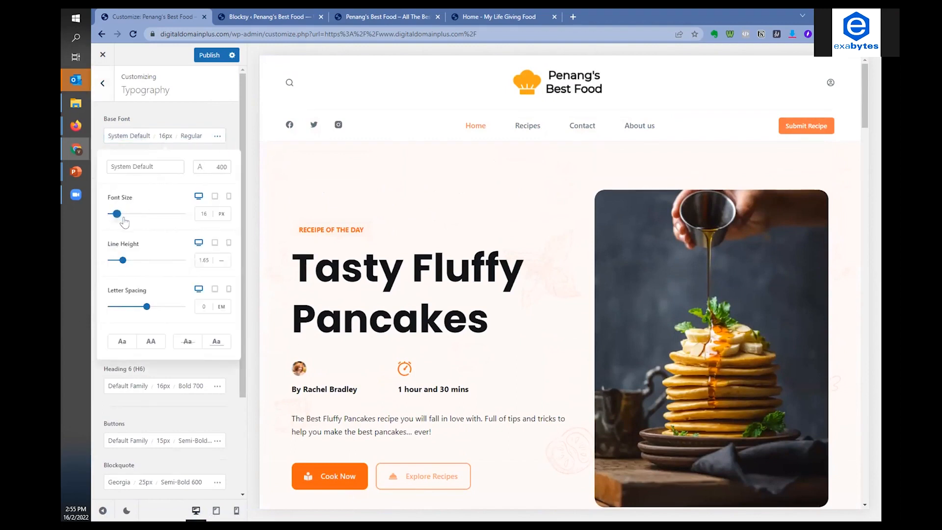
scroll(303, 343, down, 2)
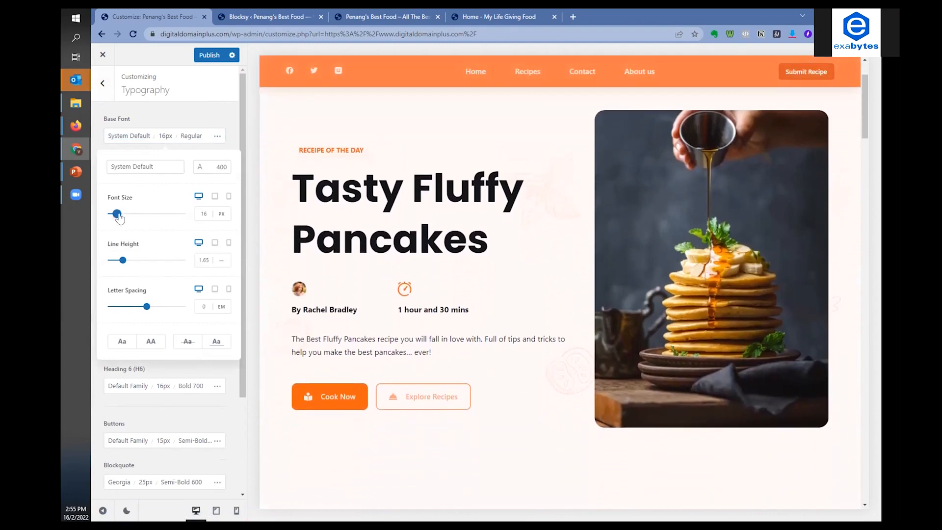
drag(116, 217, 110, 216)
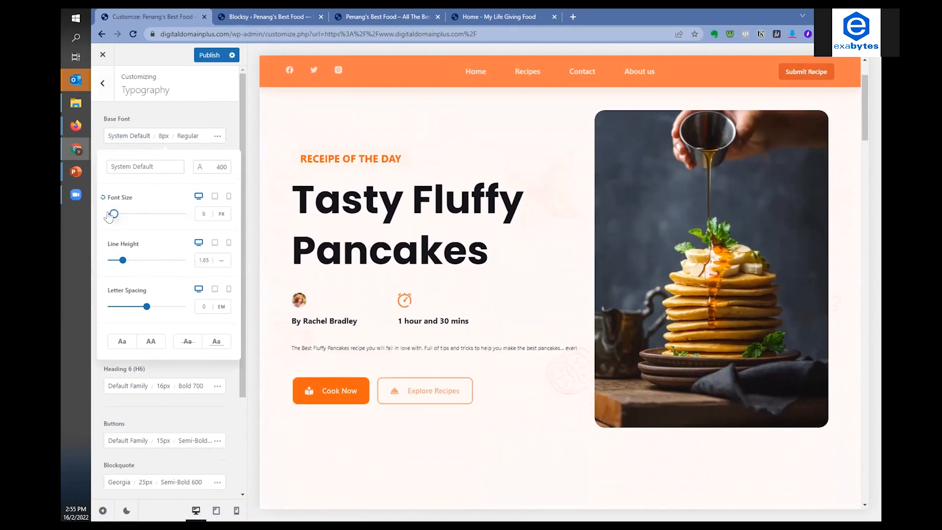
drag(209, 210, 196, 207)
text(16)
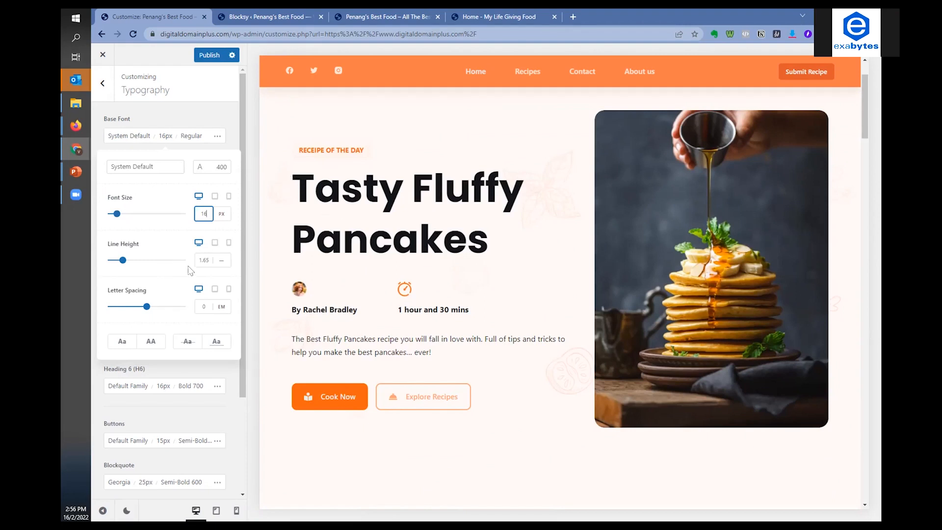
Test, then reset base font line height to 1.65 and letter spacing to 0
drag(122, 263, 140, 261)
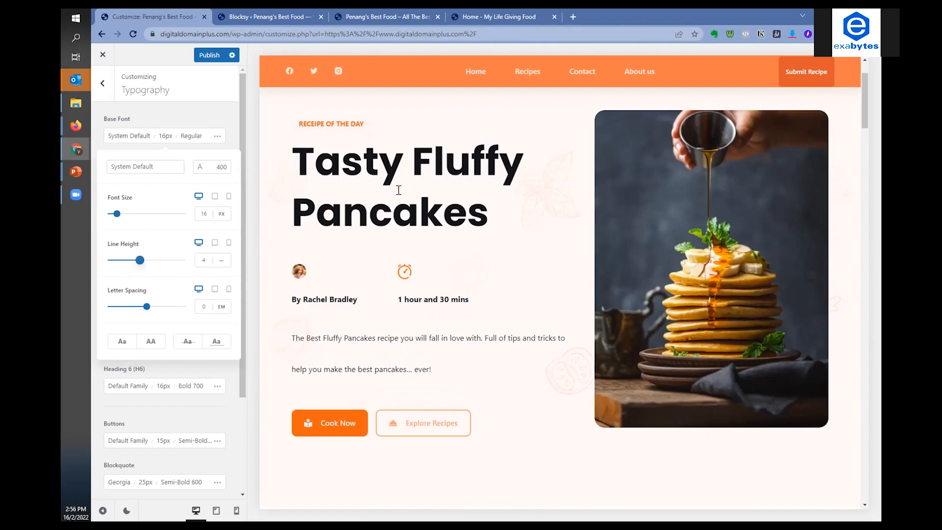
mouse_move(141, 257)
click(101, 245)
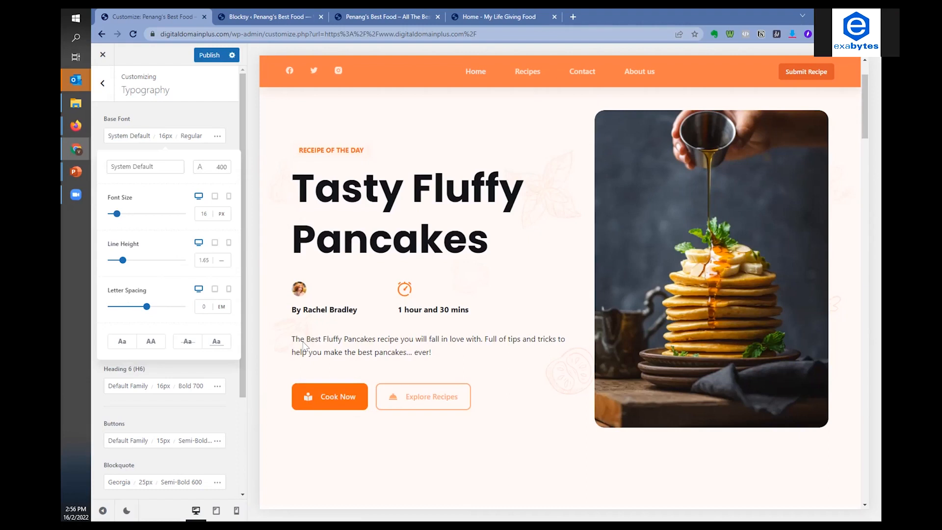
click(145, 307)
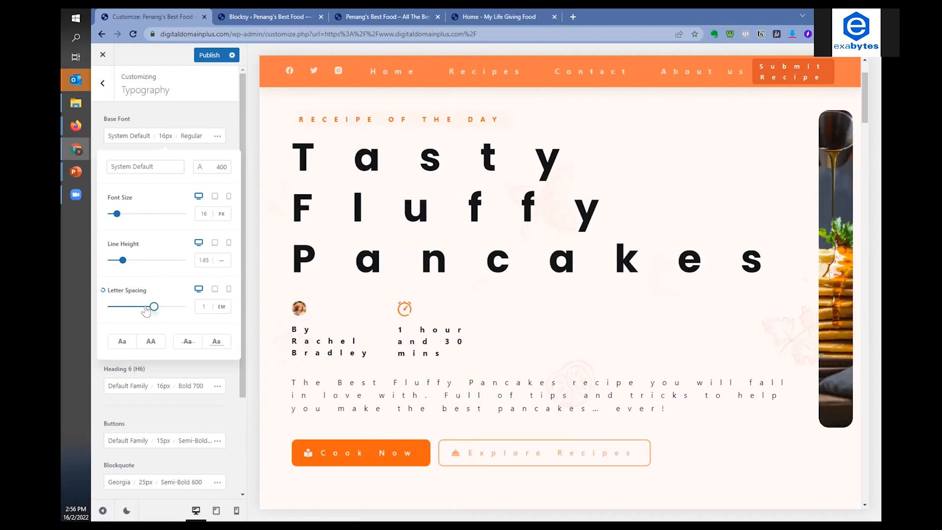
click(146, 309)
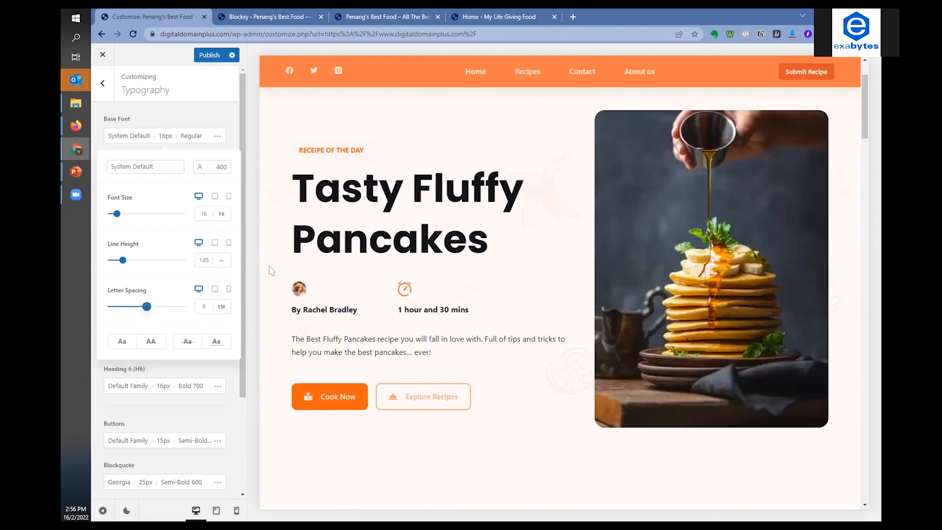
click(98, 119)
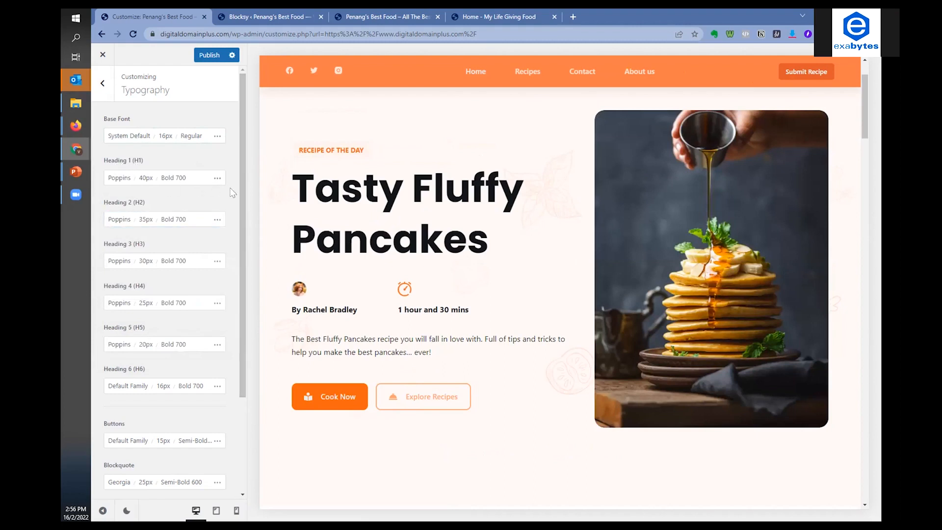
mouse_move(241, 344)
mouse_down()
mouse_move(243, 426)
mouse_move(247, 334)
mouse_up()
Return to the main Customizer list and open the Site Identity settings
click(103, 88)
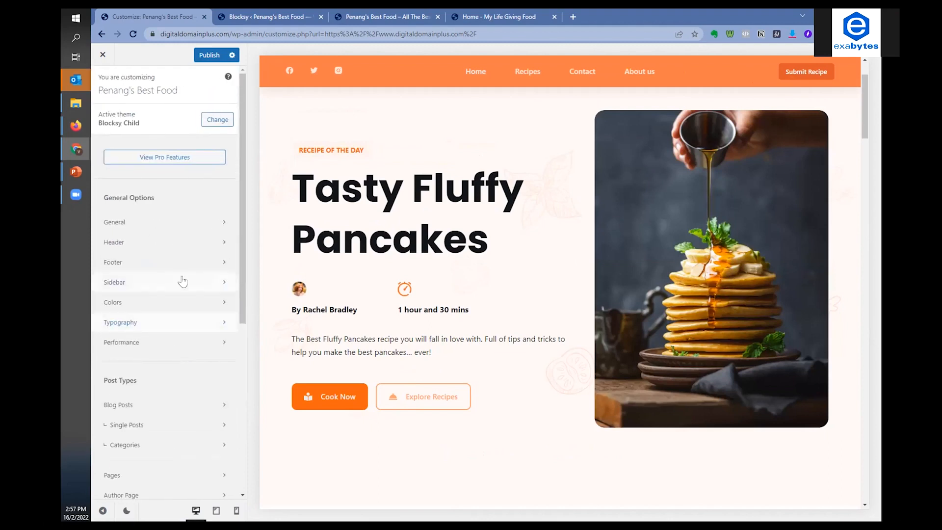
drag(240, 258, 237, 455)
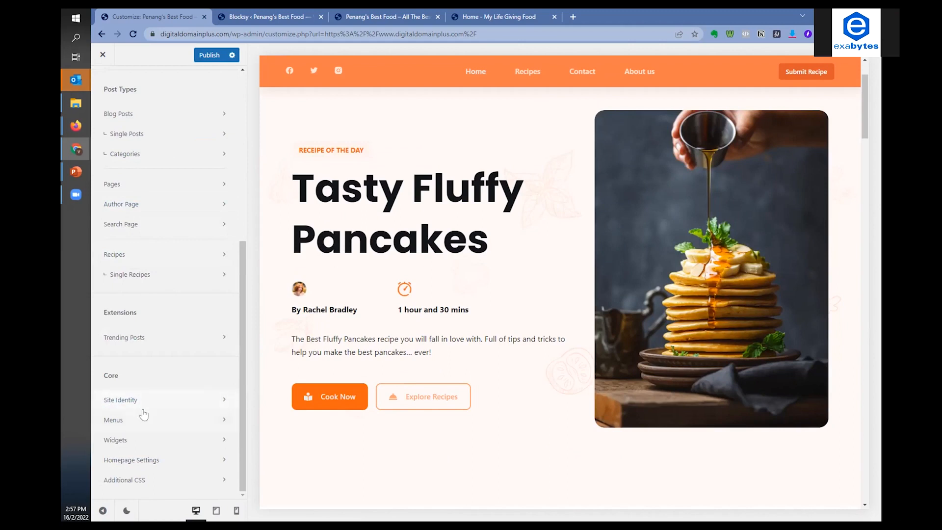
click(160, 409)
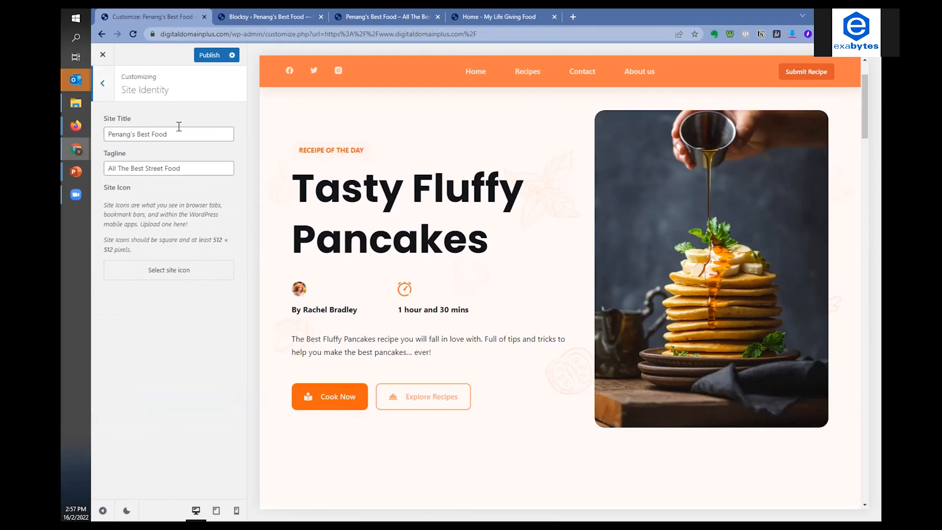
Review the site title Penang's Best Food and its tagline, then go to the Blocksy dashboard
drag(190, 133, 107, 140)
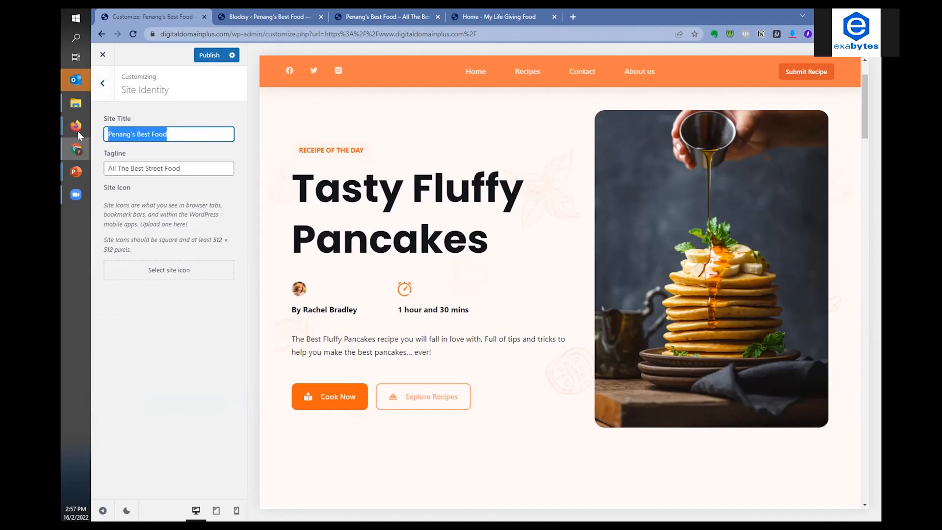
click(186, 168)
triple_click(147, 168)
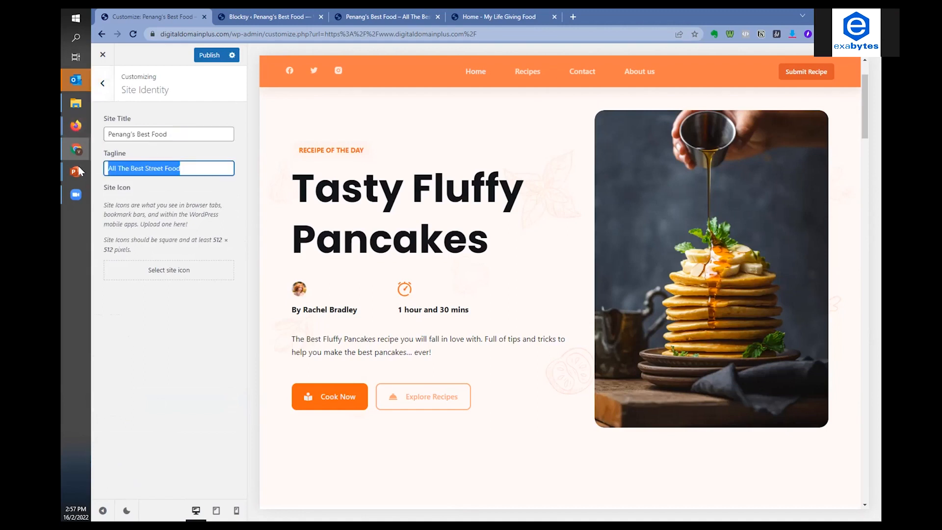
click(214, 115)
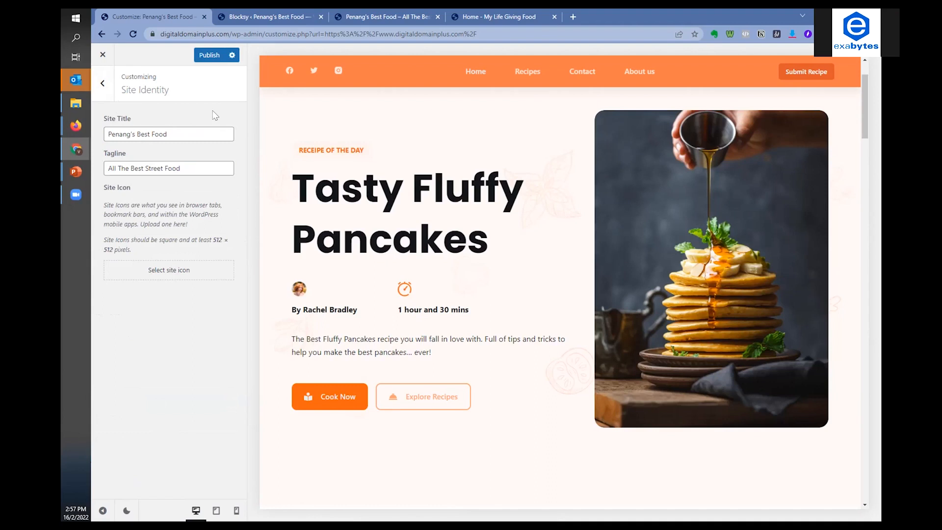
click(261, 16)
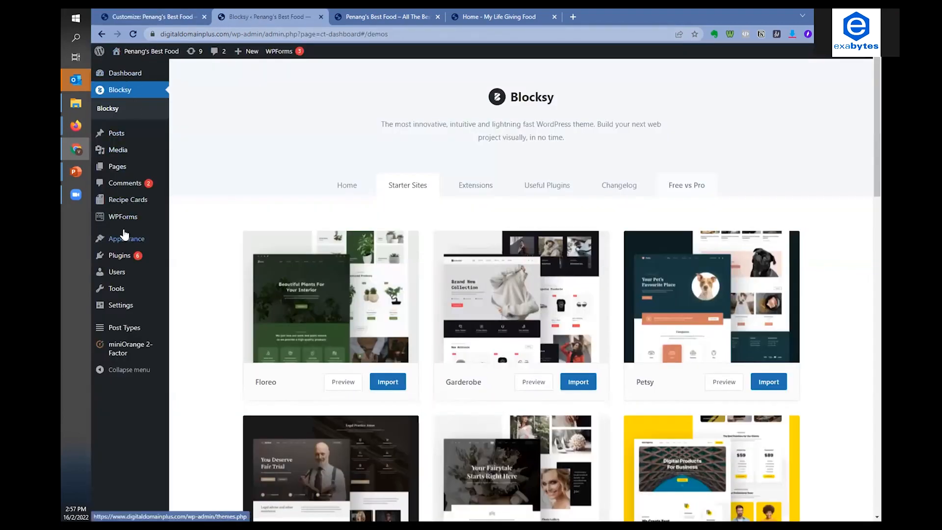
Confirm General Settings shows Penang's Best Food with tagline All The Best Street Food, then return to the Customizer
mouse_move(126, 238)
mouse_move(126, 306)
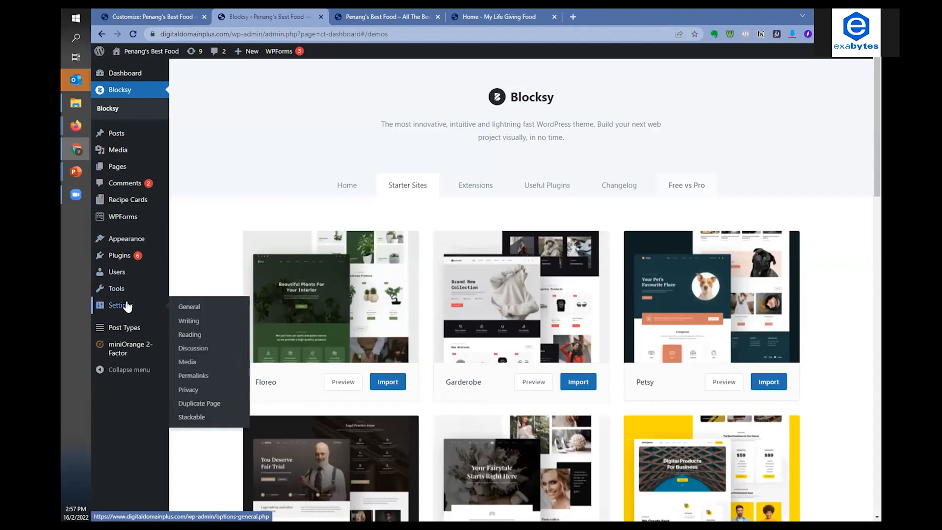
click(194, 308)
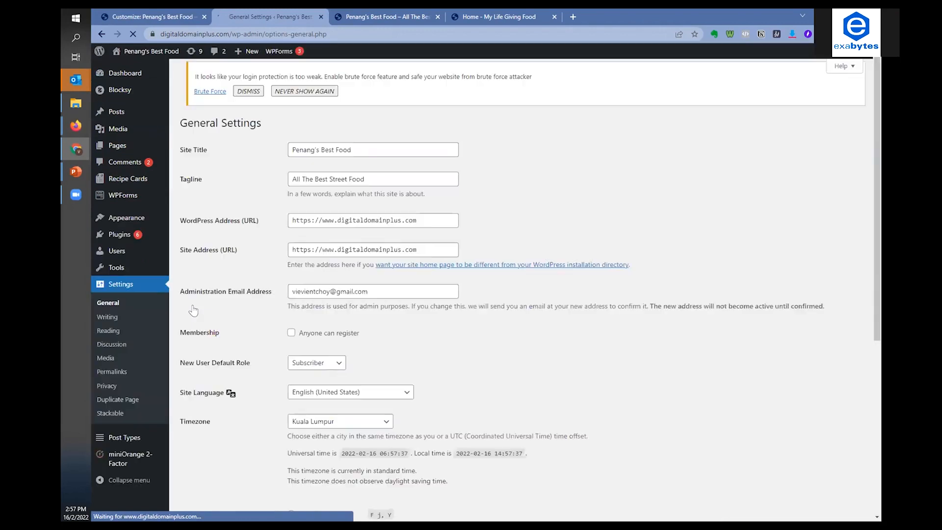
click(358, 147)
click(376, 183)
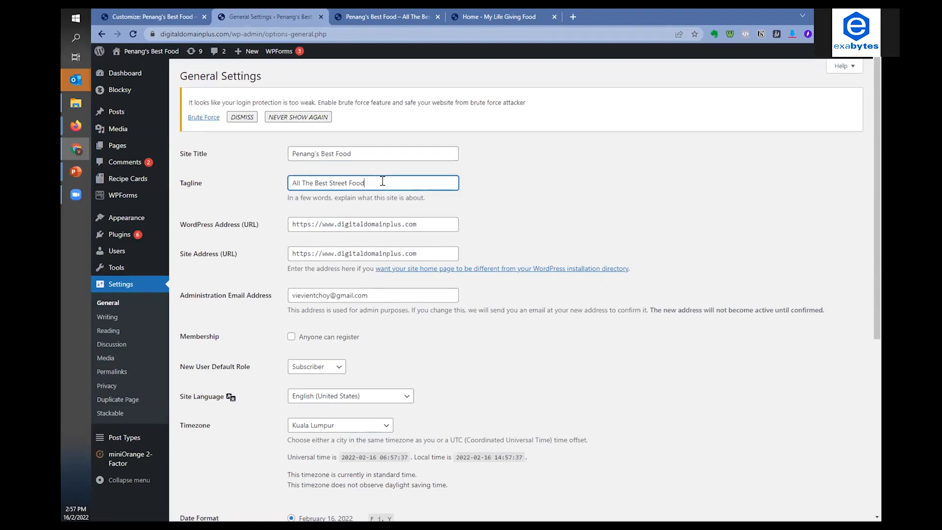
click(150, 17)
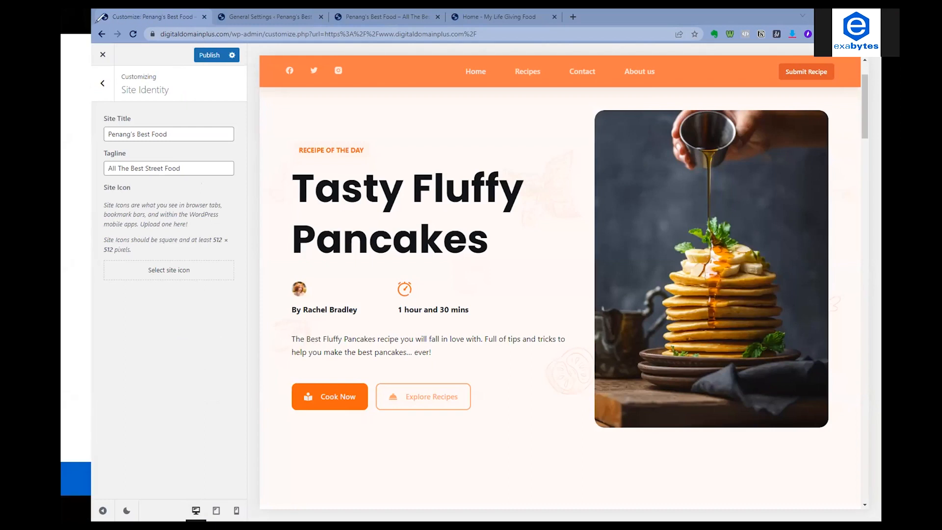
mouse_move(99, 20)
mouse_down()
mouse_move(117, 20)
mouse_move(101, 23)
mouse_up()
click(425, 103)
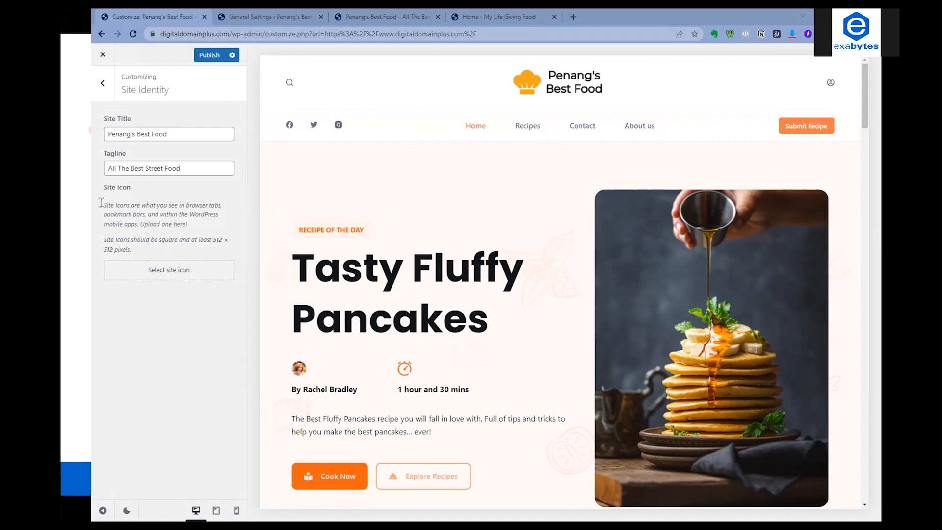
drag(104, 204, 119, 205)
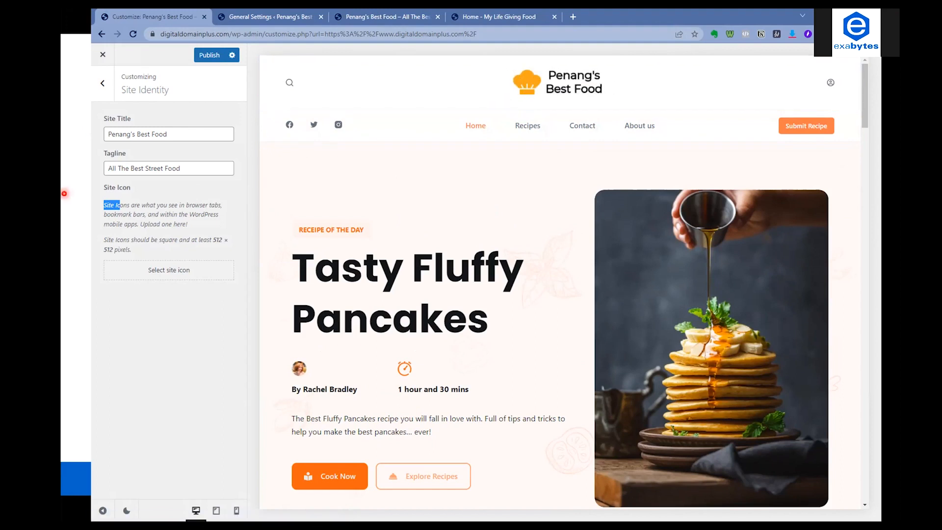
click(65, 193)
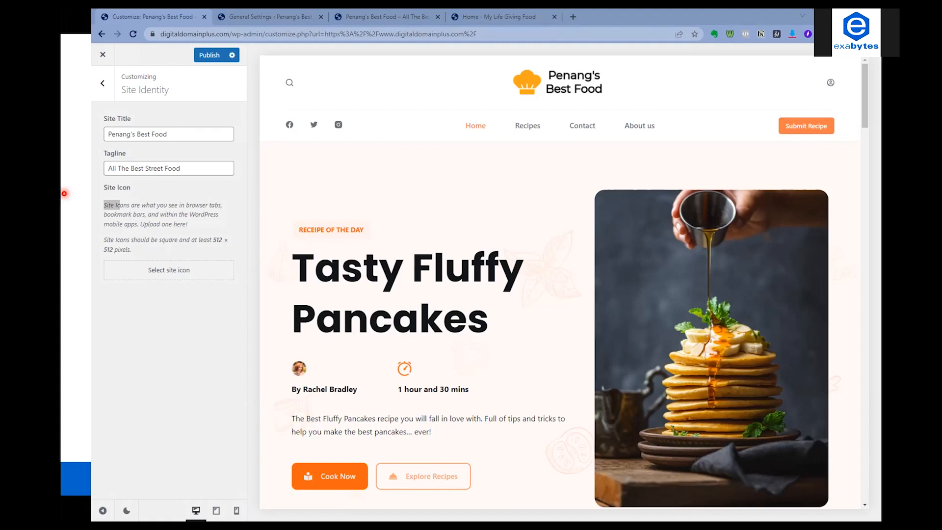
Upload Site-Icon-2.jpg from Downloads and crop it as the orange chef-hat site icon
click(167, 273)
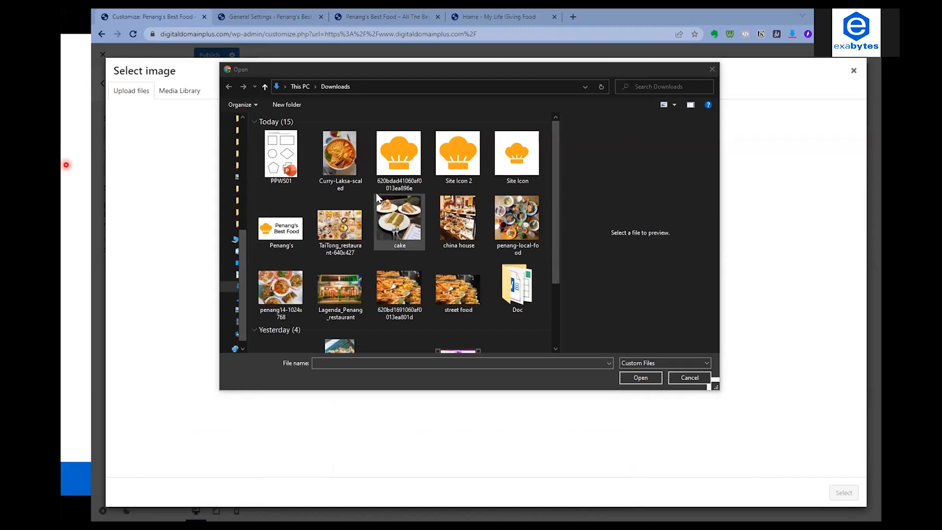
click(455, 145)
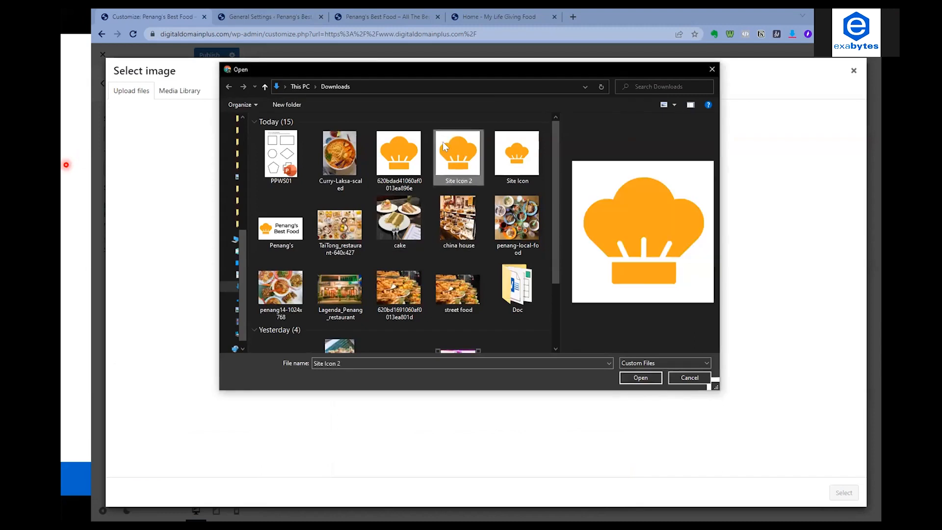
click(638, 379)
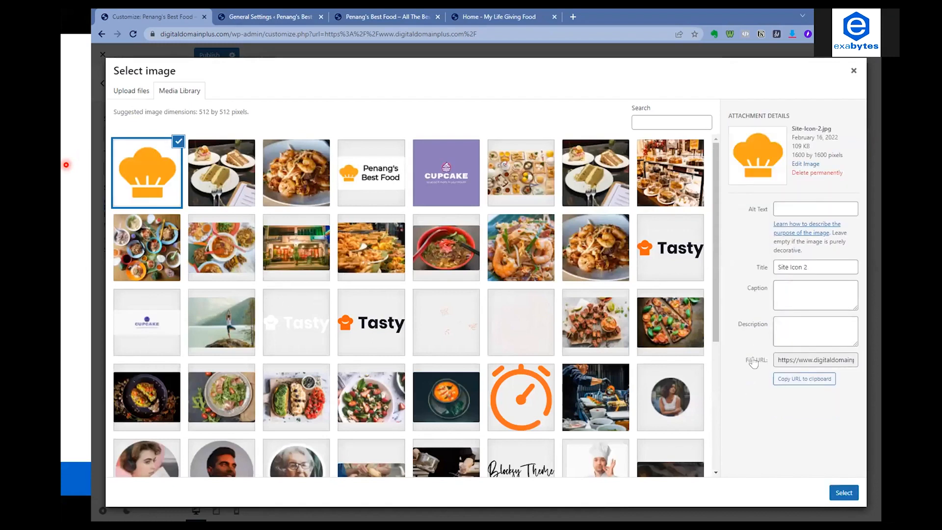
click(840, 493)
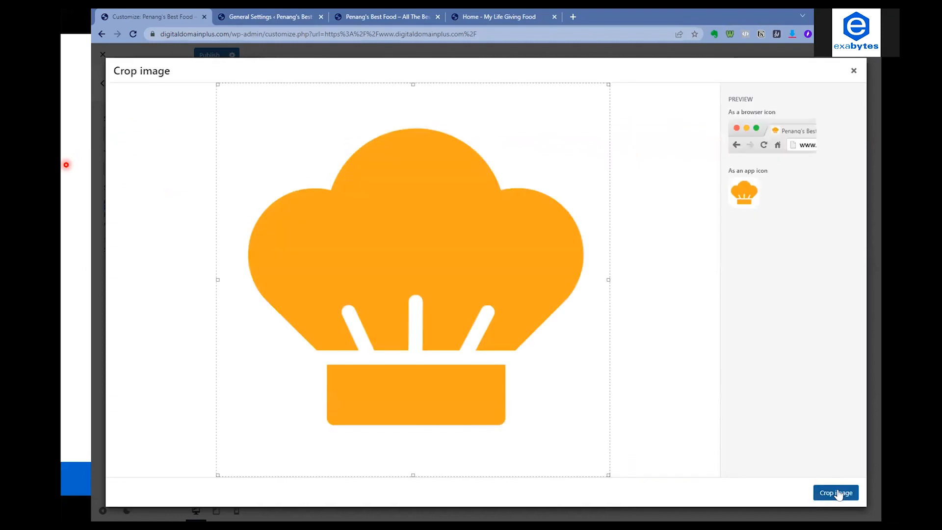
click(836, 493)
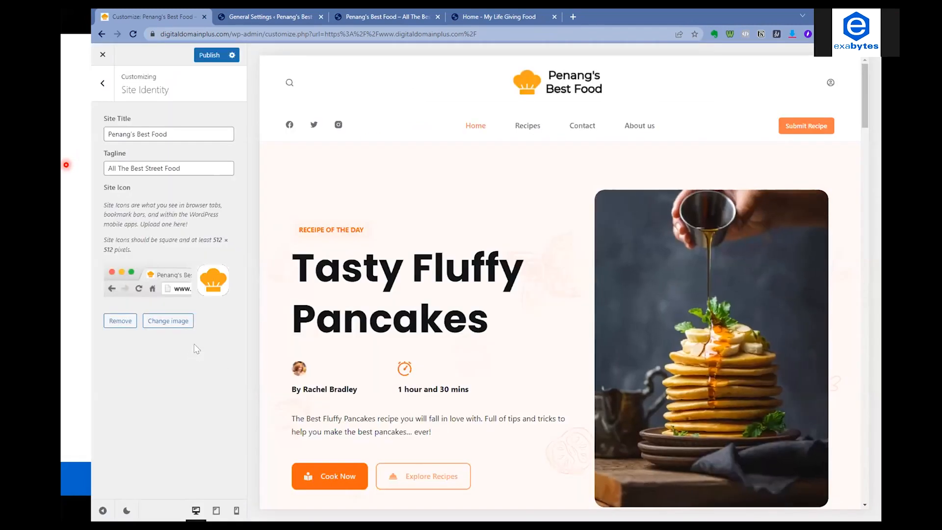
Publish the site identity changes, go back to the Customizer sections, and bring up the Let's Get Started slide
click(215, 56)
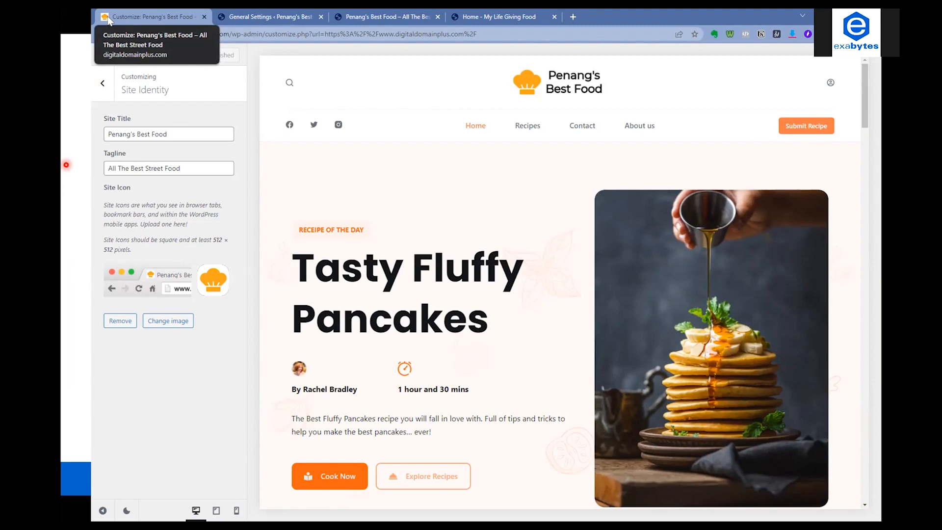
click(105, 91)
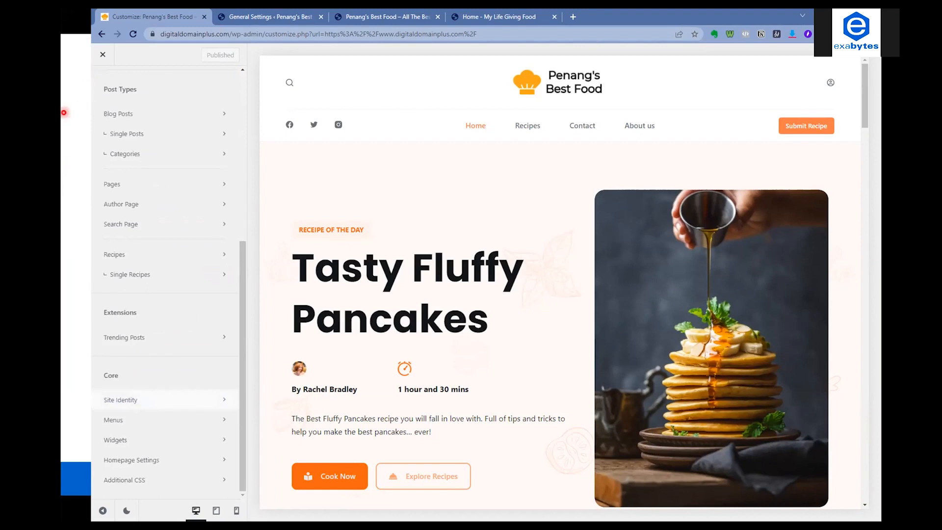
click(63, 112)
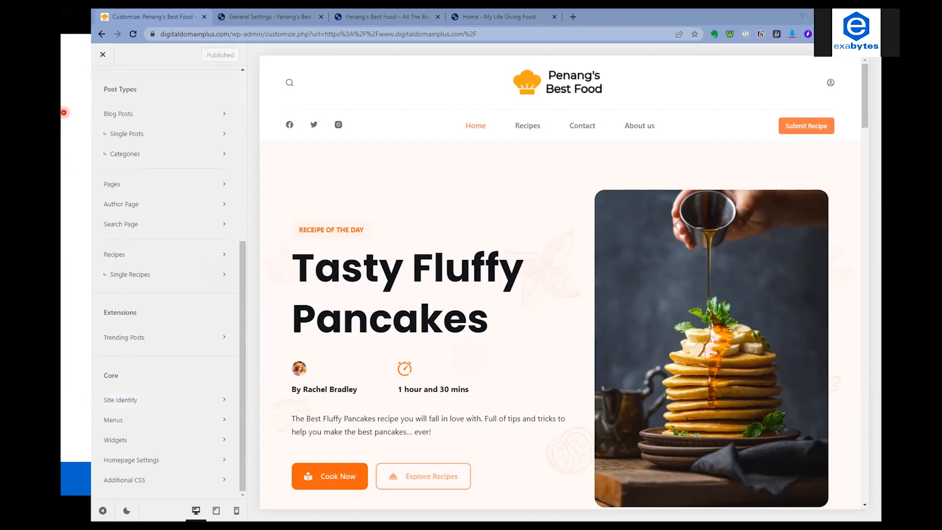
click(64, 112)
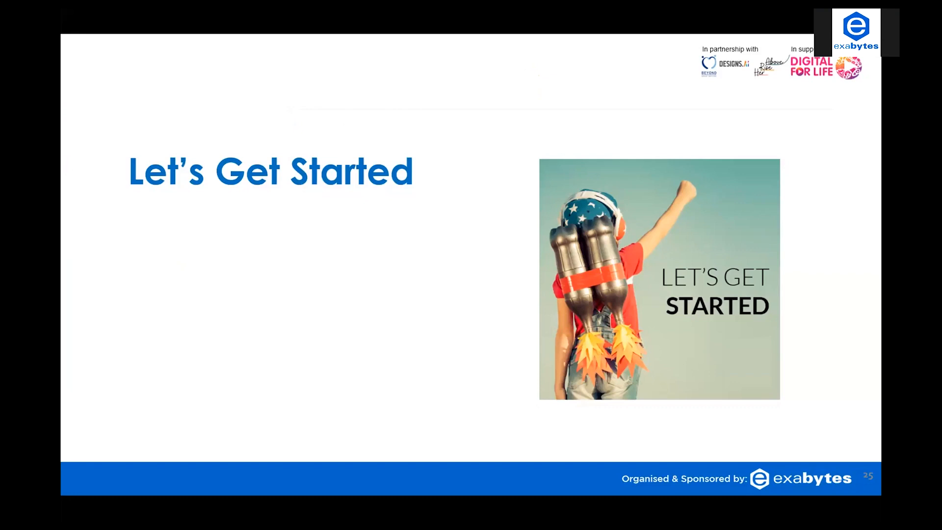
Switch from the Let's Get Started slide back to the Chrome window with the Customizer
key(alt+Tab)
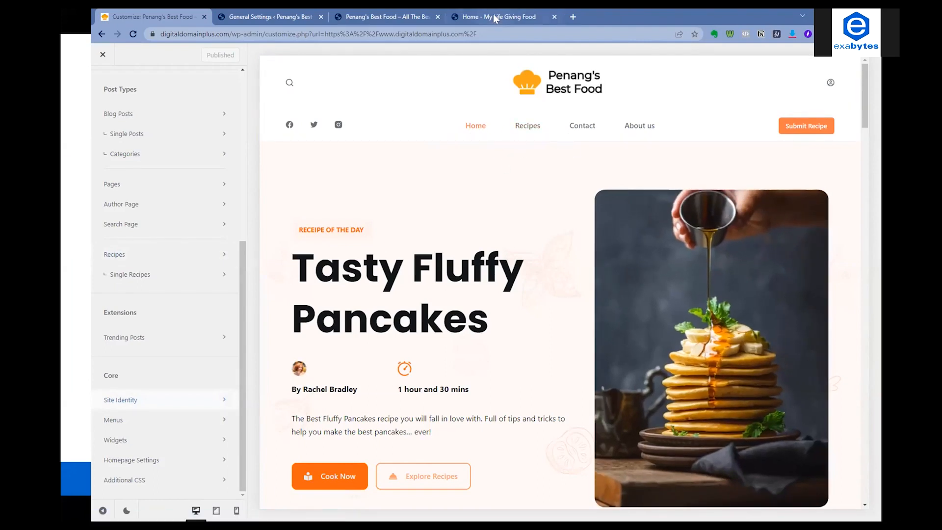
Browse the live Penang's Best Food homepage with its chef-hat logo, then visit the Contact and About us pages
click(429, 17)
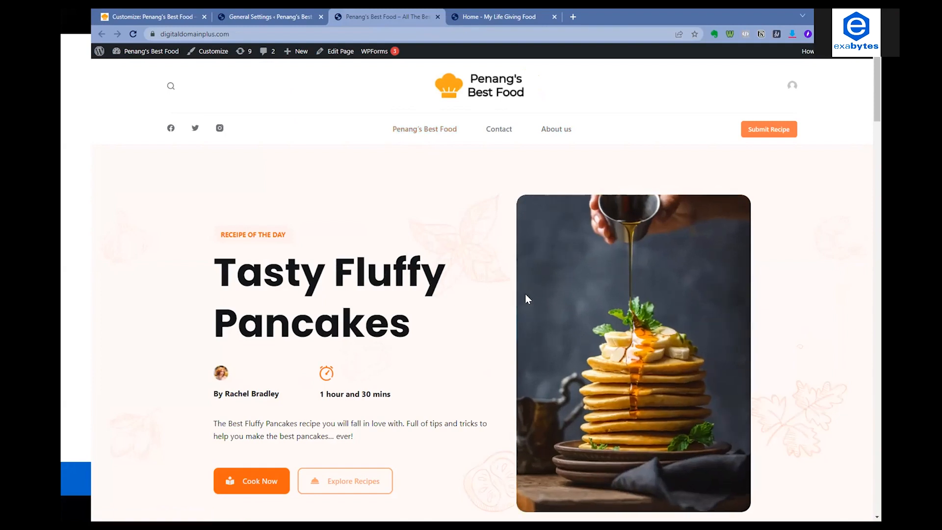
scroll(525, 293, down, 3)
scroll(486, 251, down, 15)
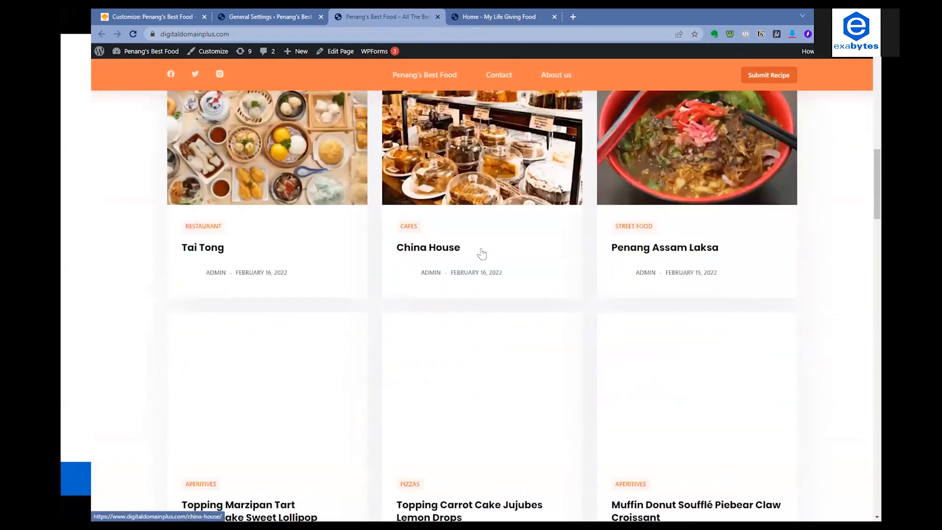
scroll(484, 251, down, 12)
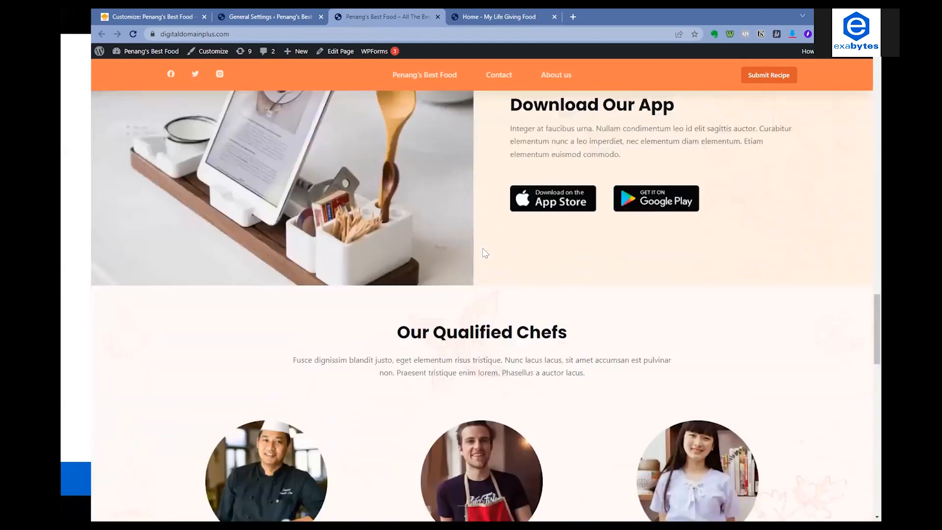
scroll(577, 204, up, 20)
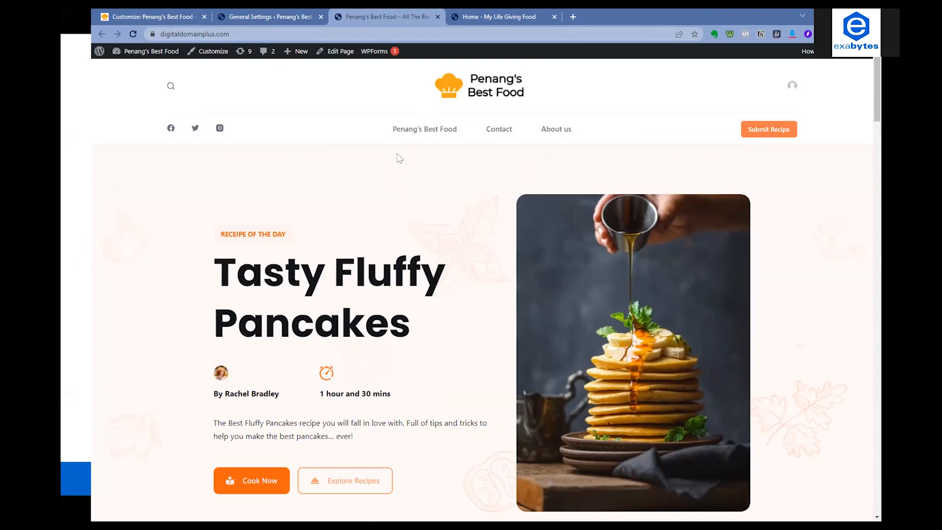
mouse_move(879, 108)
mouse_down()
mouse_move(880, 124)
mouse_move(878, 105)
mouse_up()
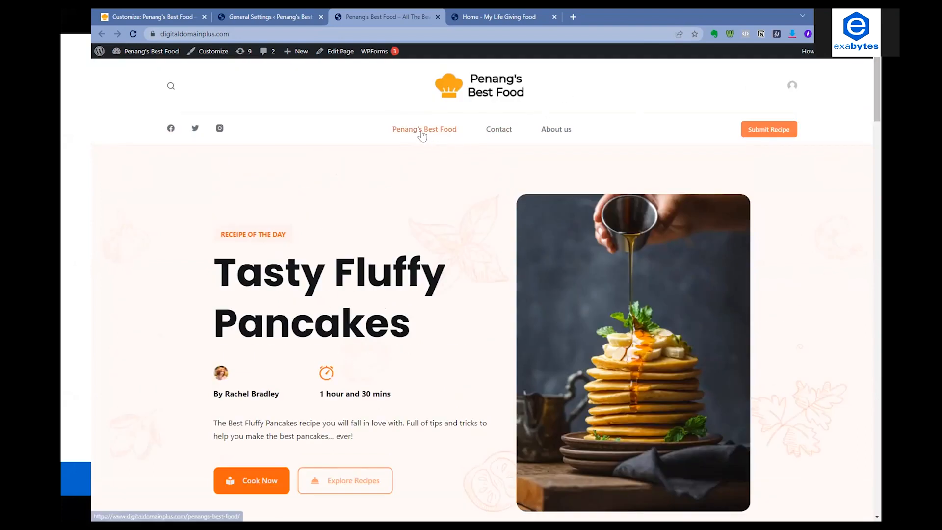
click(498, 130)
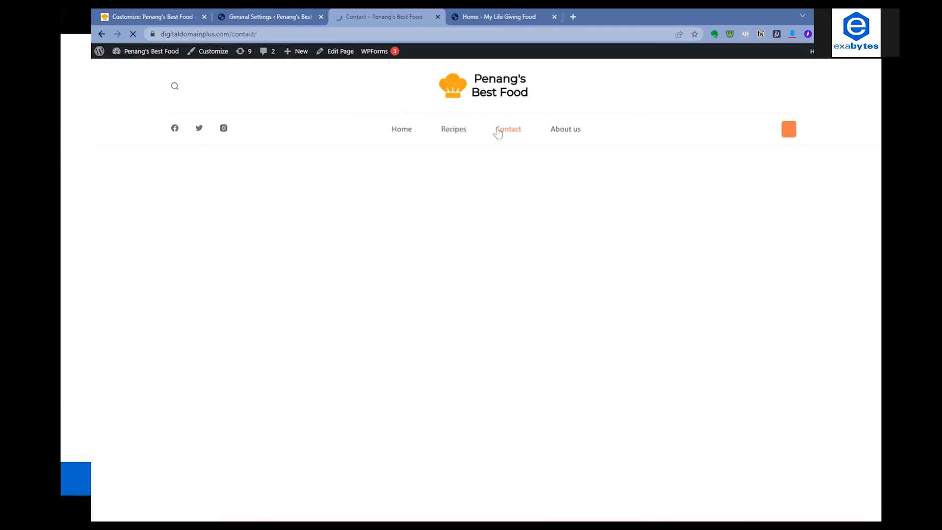
click(561, 134)
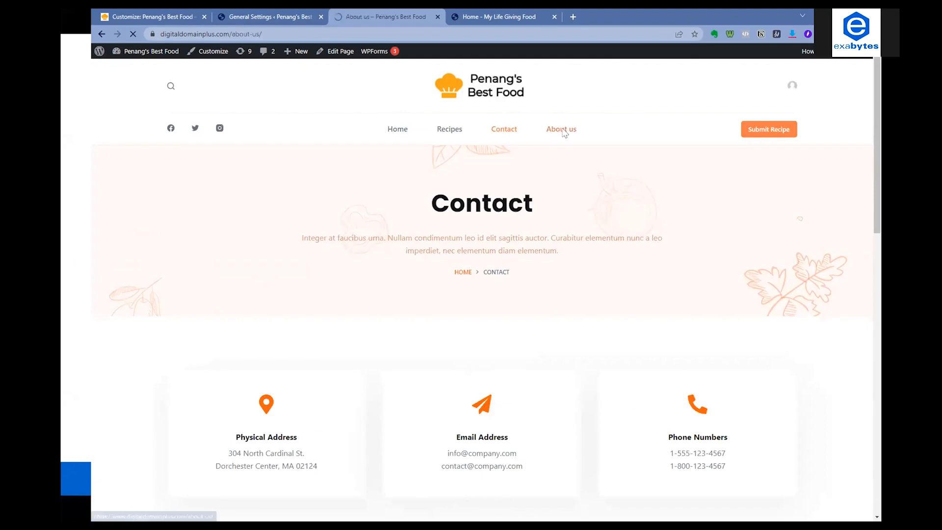
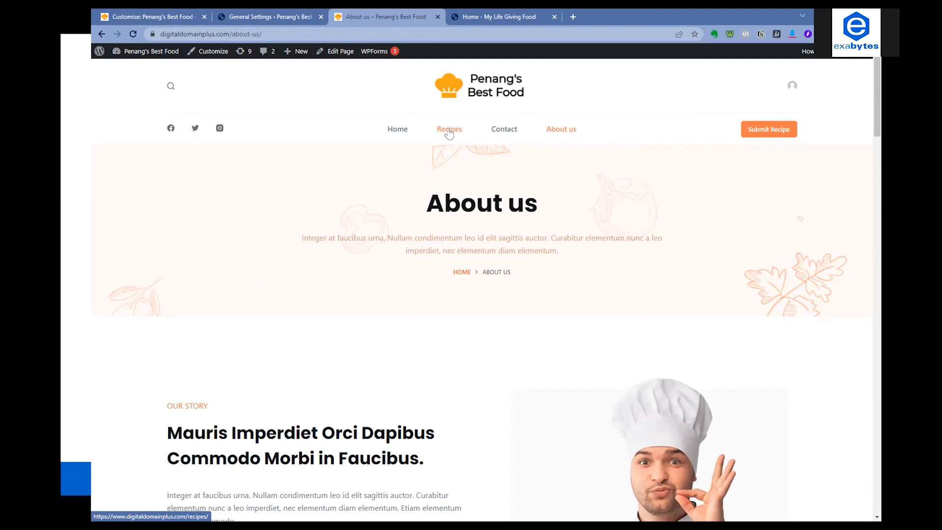
Open the site's Recipes page and scroll through its recipe cards and pagination, then back up
click(448, 130)
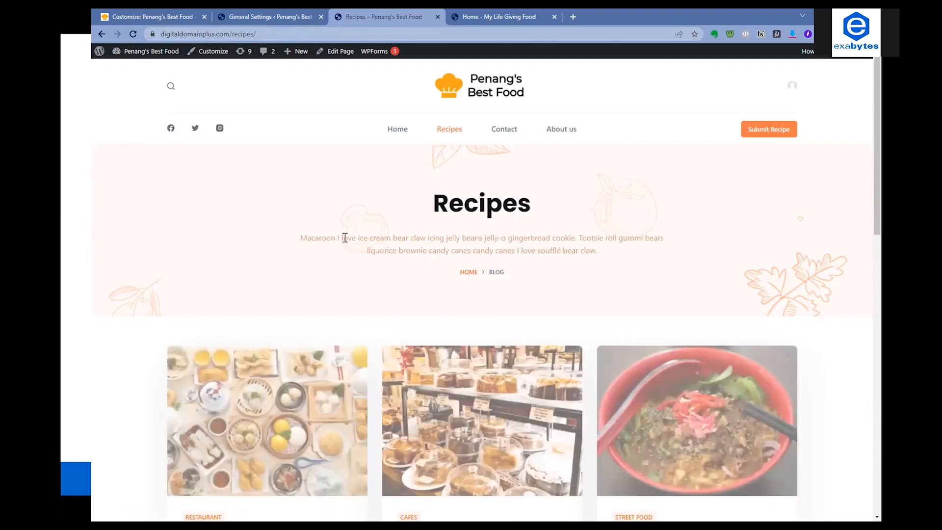
scroll(346, 240, down, 5)
scroll(345, 239, down, 5)
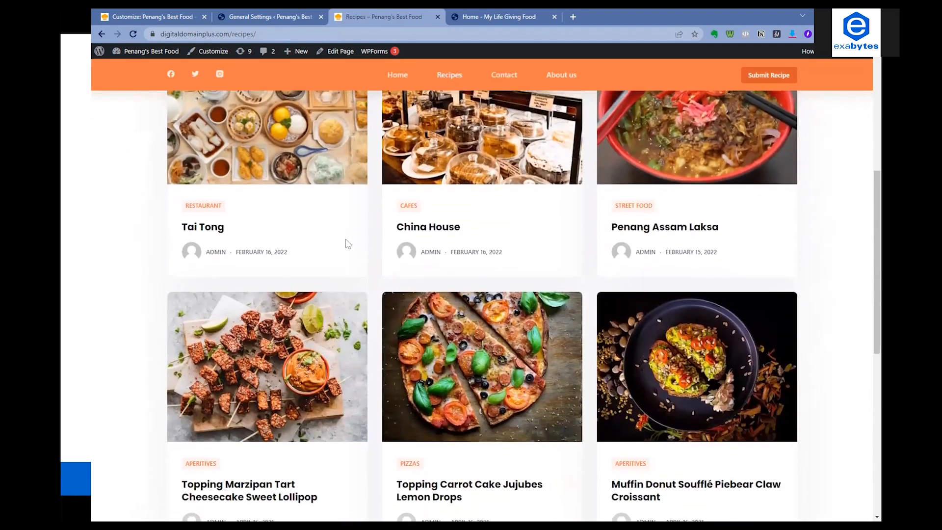
scroll(350, 244, down, 3)
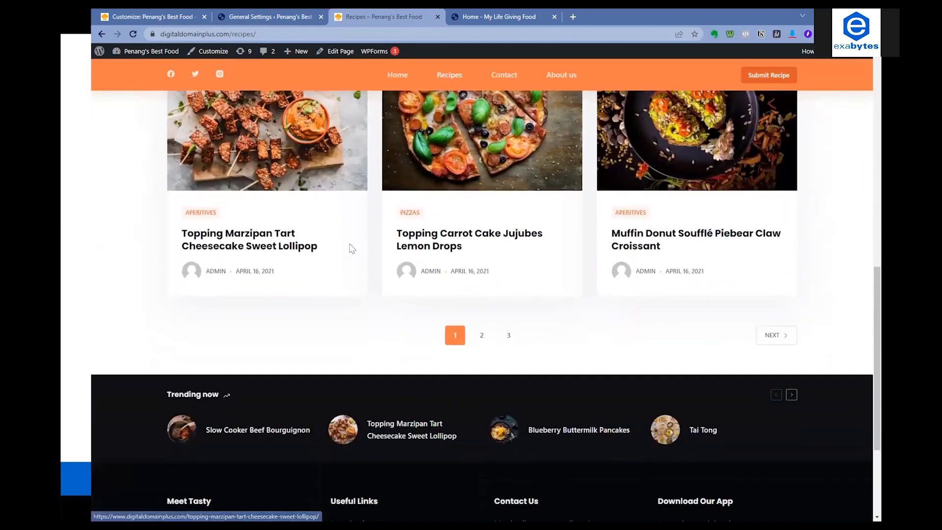
scroll(350, 243, up, 8)
scroll(349, 244, up, 5)
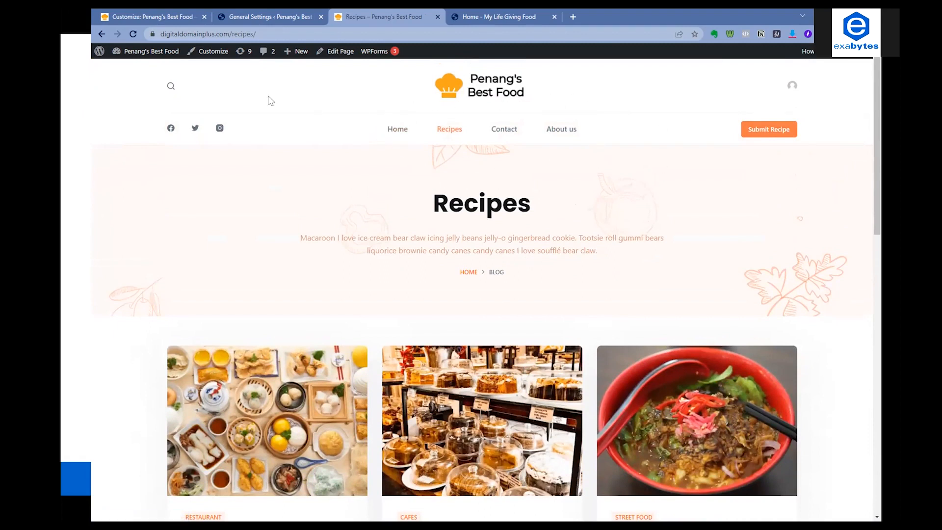
Go from the Dashboard to Appearance > Menus and load Main Menu (Mobile Menu) for editing
mouse_move(121, 53)
click(122, 70)
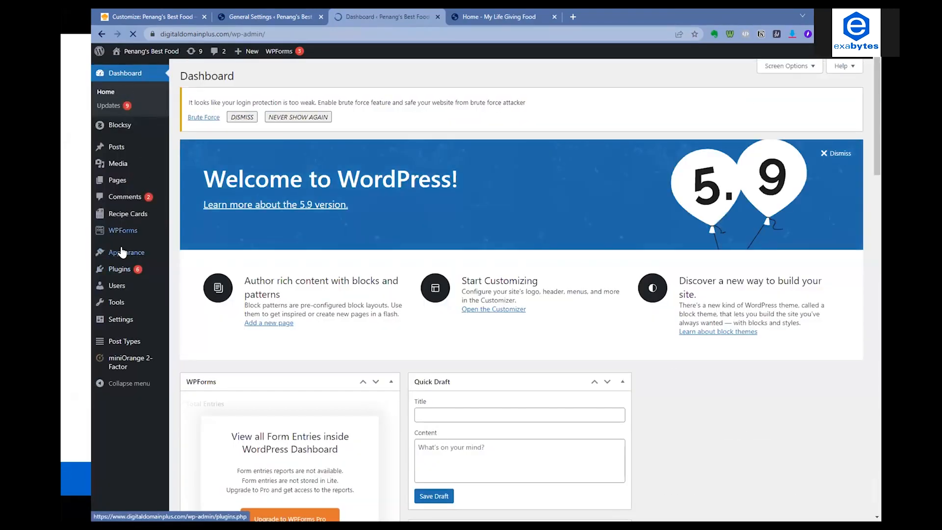
mouse_move(122, 253)
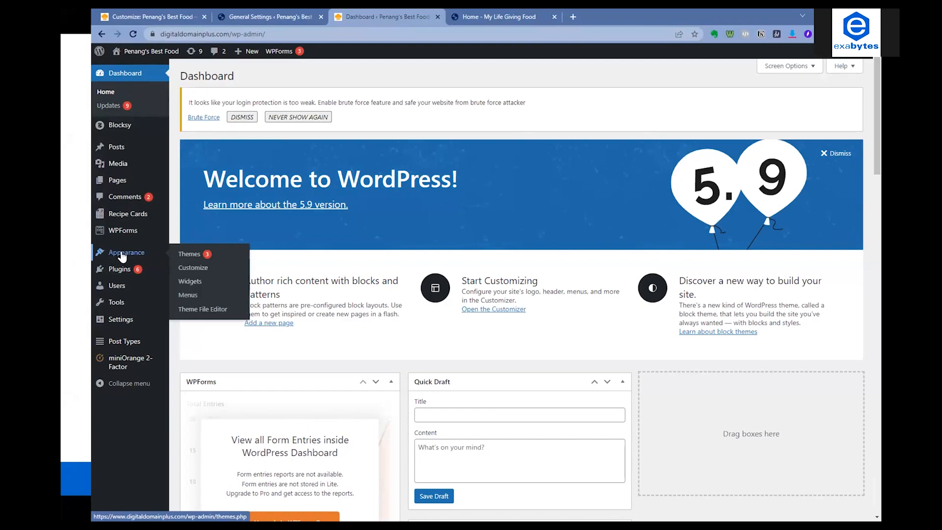
click(185, 300)
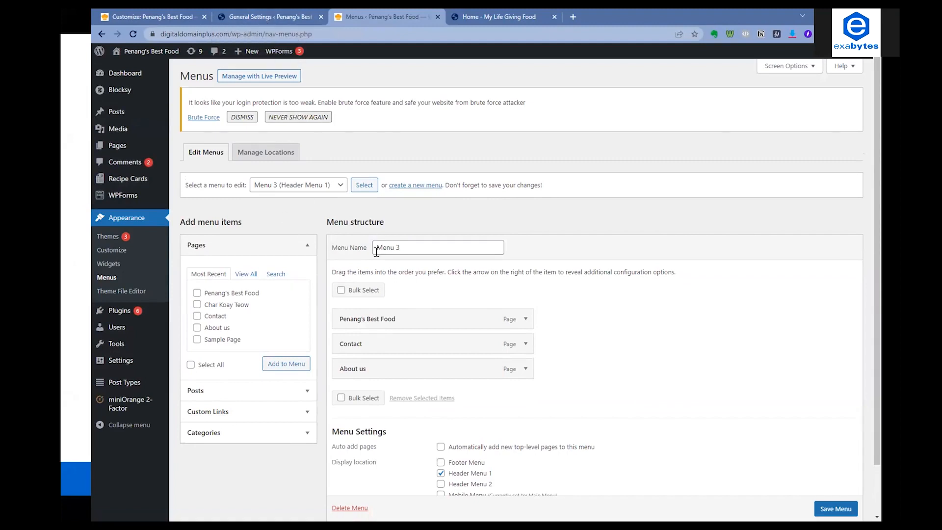
click(332, 186)
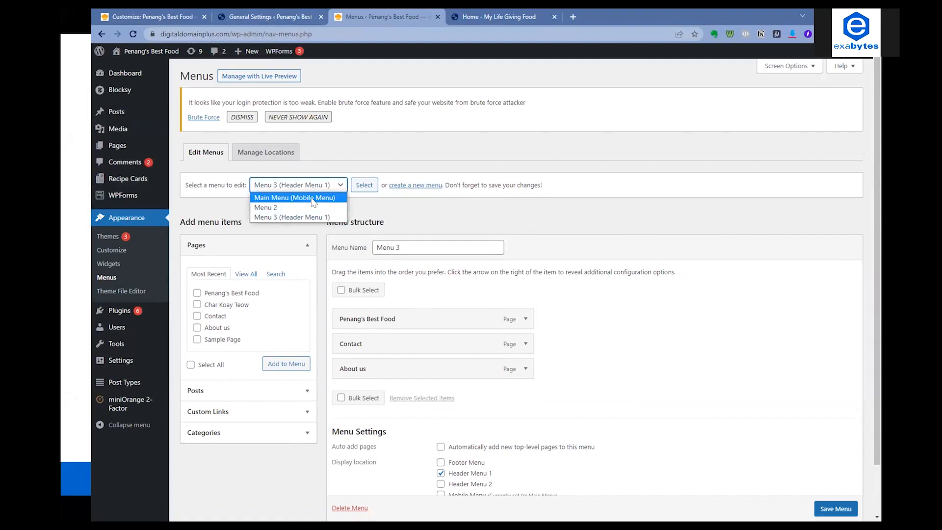
click(308, 198)
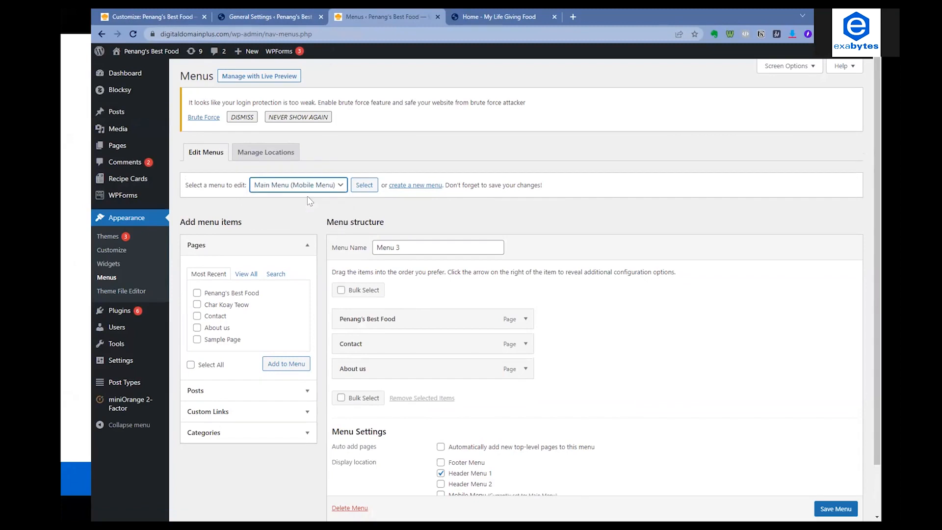
click(357, 189)
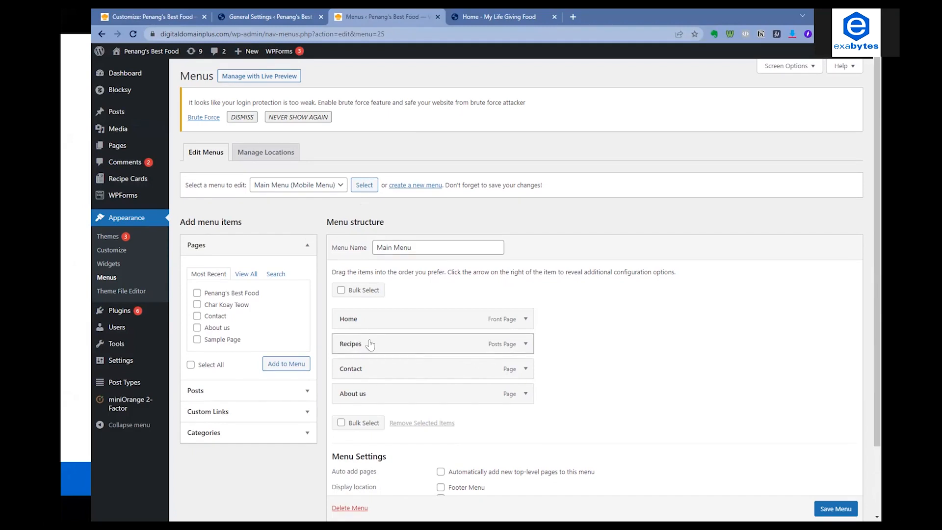
Create a new empty menu named 'Menu 4', then bring up the Visit Site link options
click(417, 187)
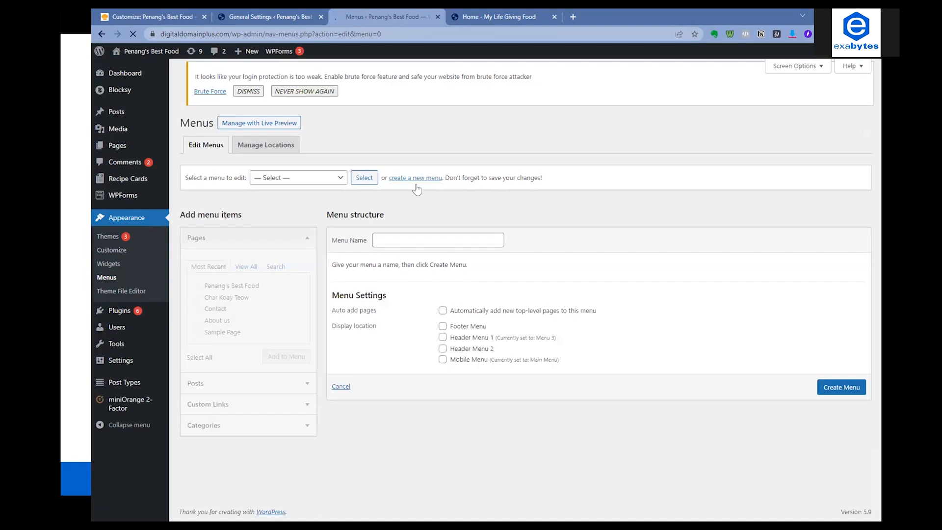
click(396, 246)
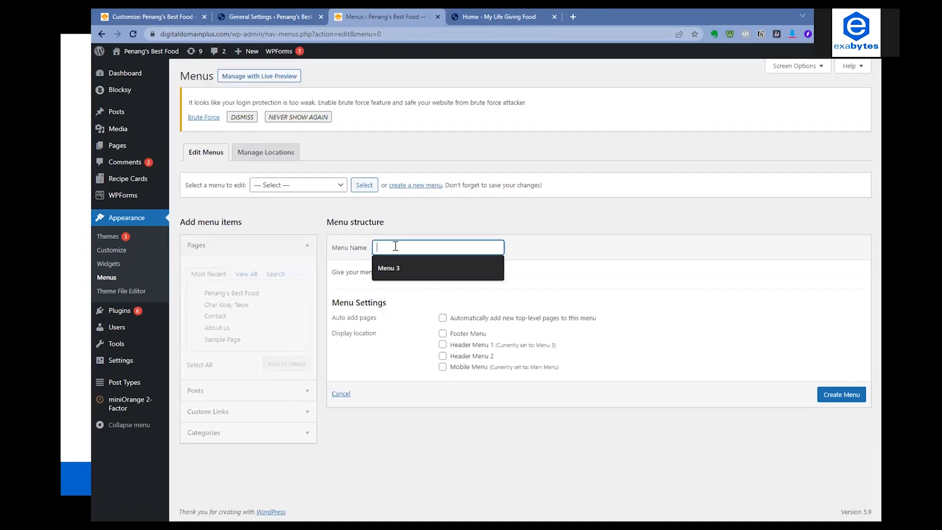
click(398, 268)
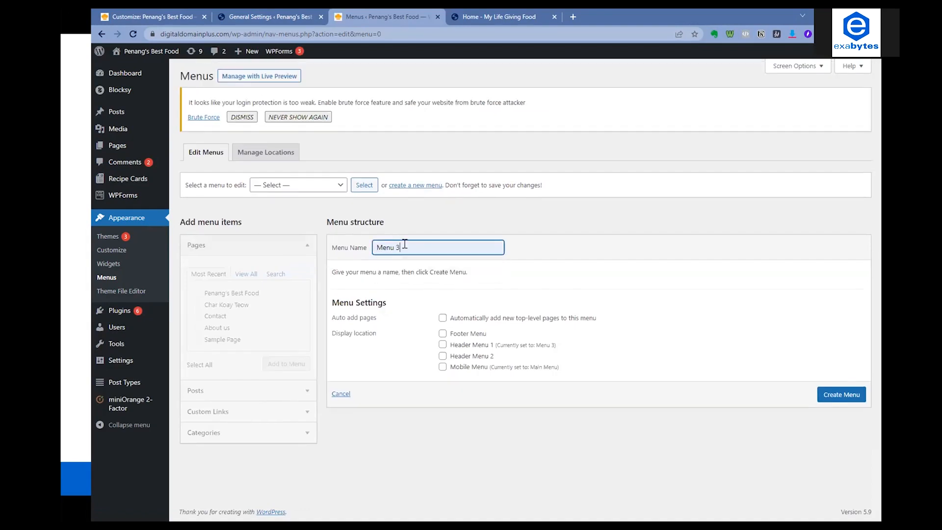
key(BackSpace)
text(4)
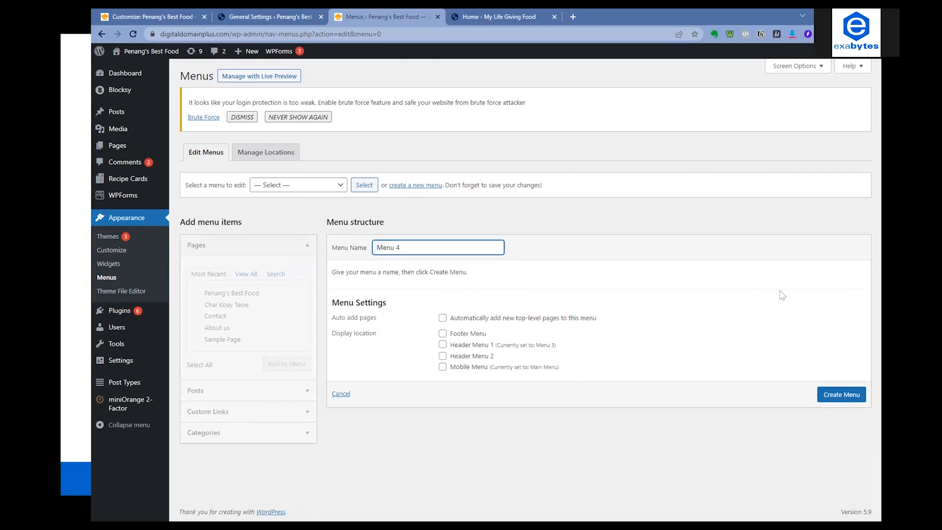
click(828, 398)
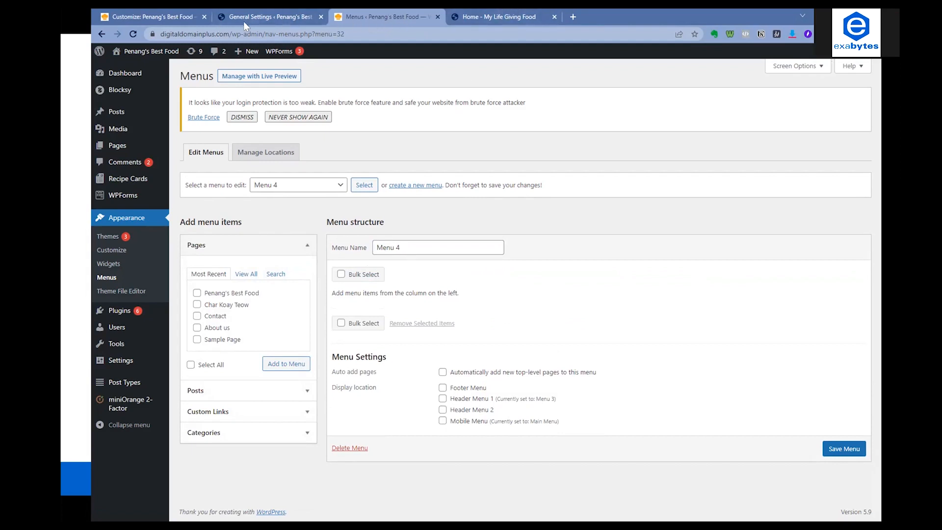
mouse_move(146, 51)
right_click(136, 69)
Open the live site's front page in a new tab, then show all Pages for Menu 4
click(147, 76)
click(478, 18)
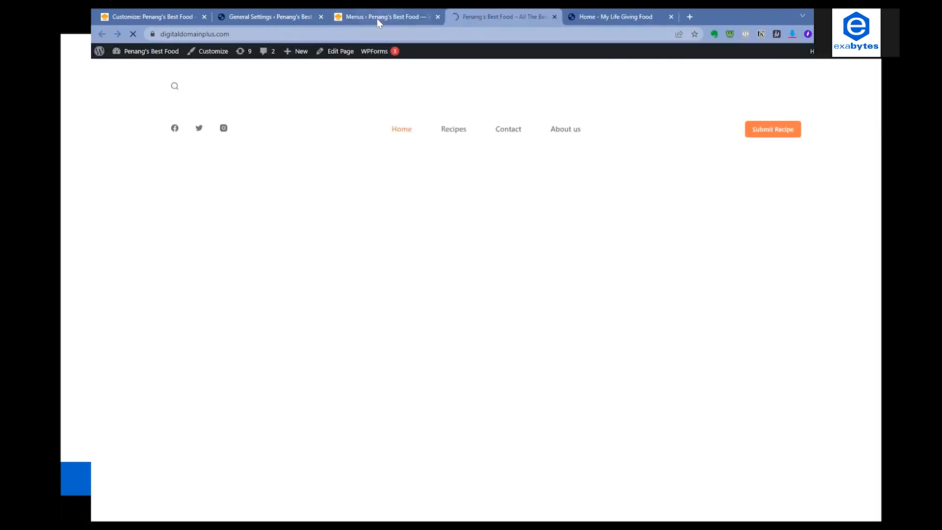
click(378, 20)
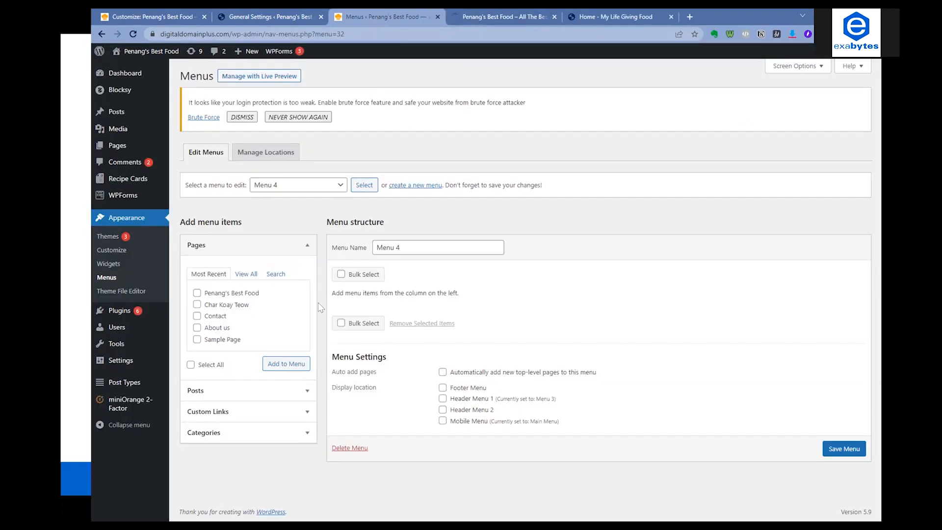
click(505, 17)
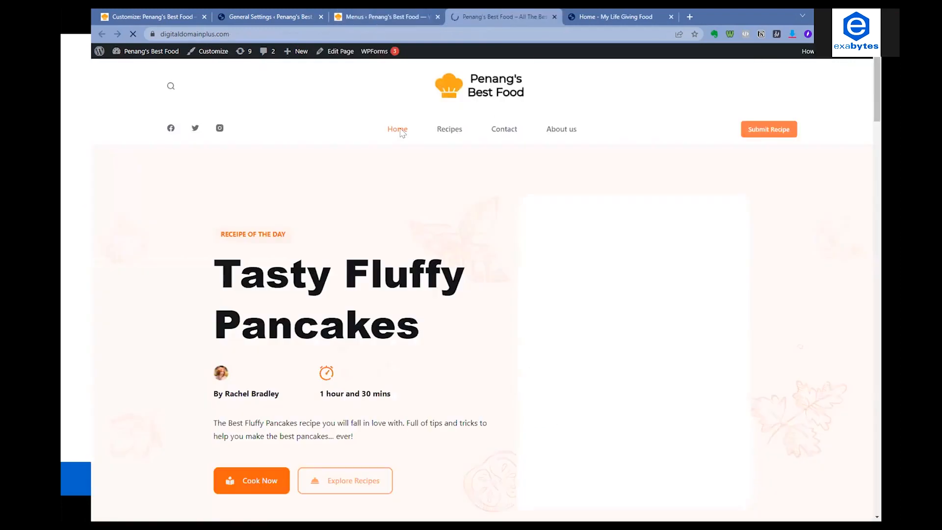
click(397, 16)
click(245, 275)
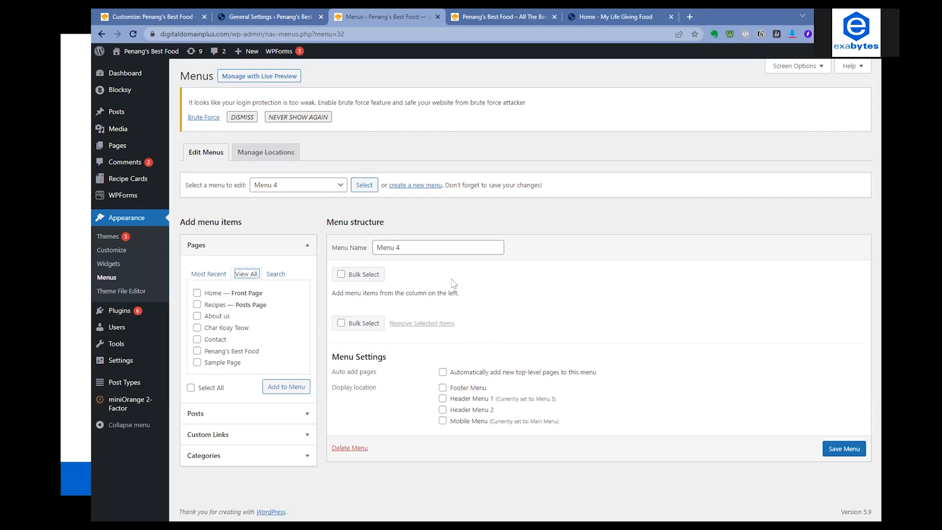
Load Main Menu, assign it to Header Menu 1 alongside Mobile Menu, and save it
click(334, 189)
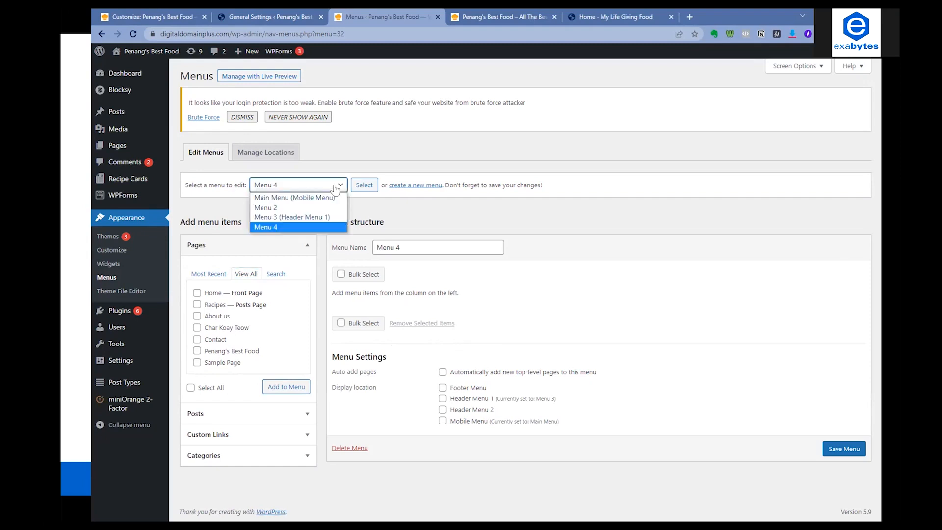
click(293, 198)
click(357, 188)
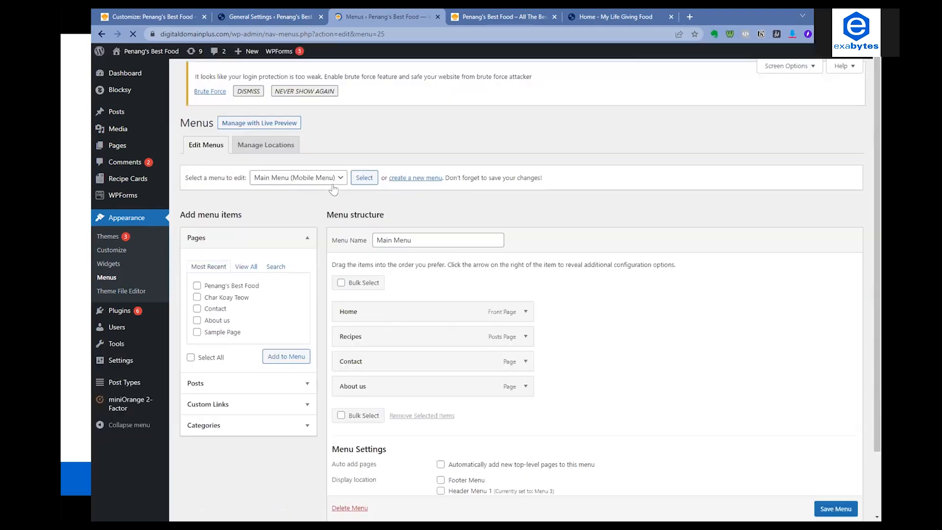
scroll(427, 324, down, 2)
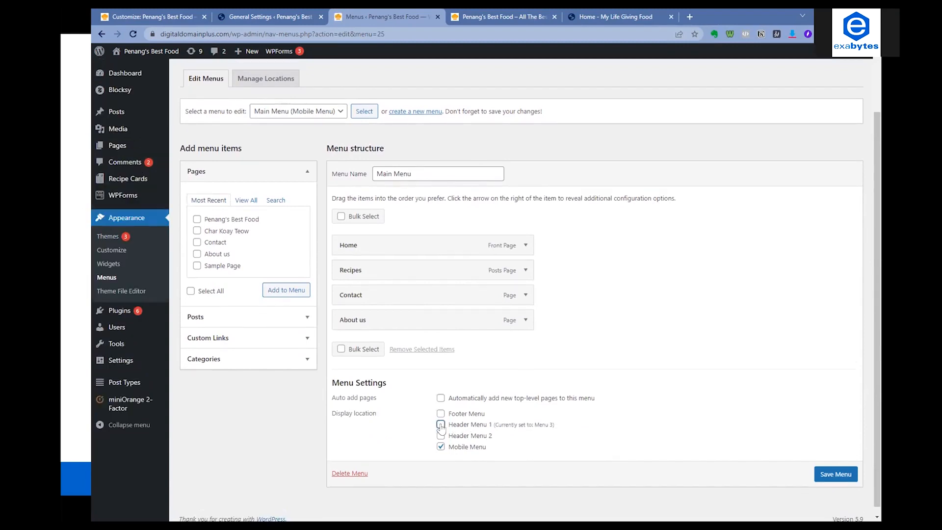
click(845, 475)
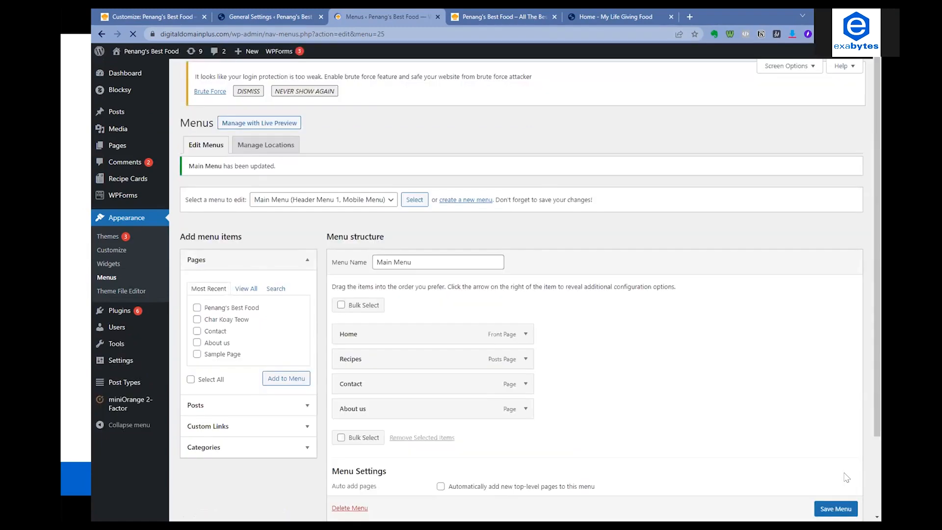
scroll(559, 398, down, 2)
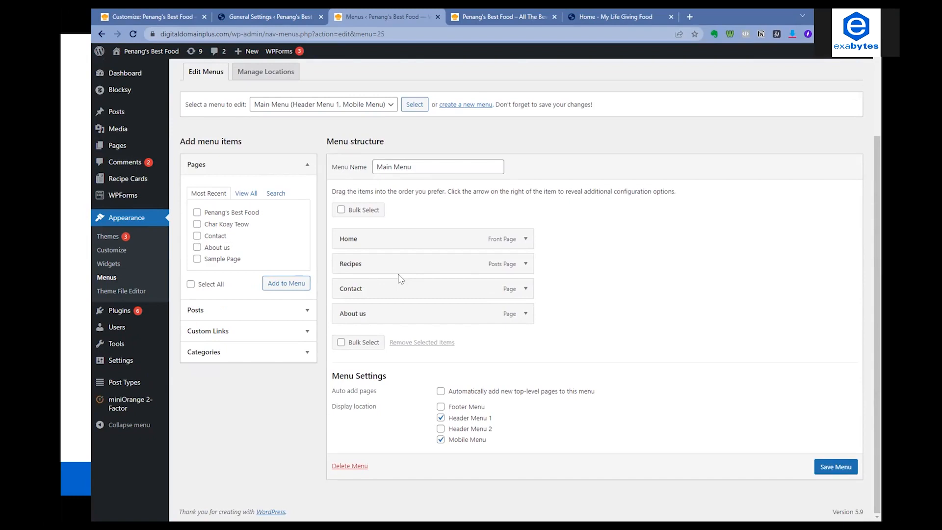
click(259, 11)
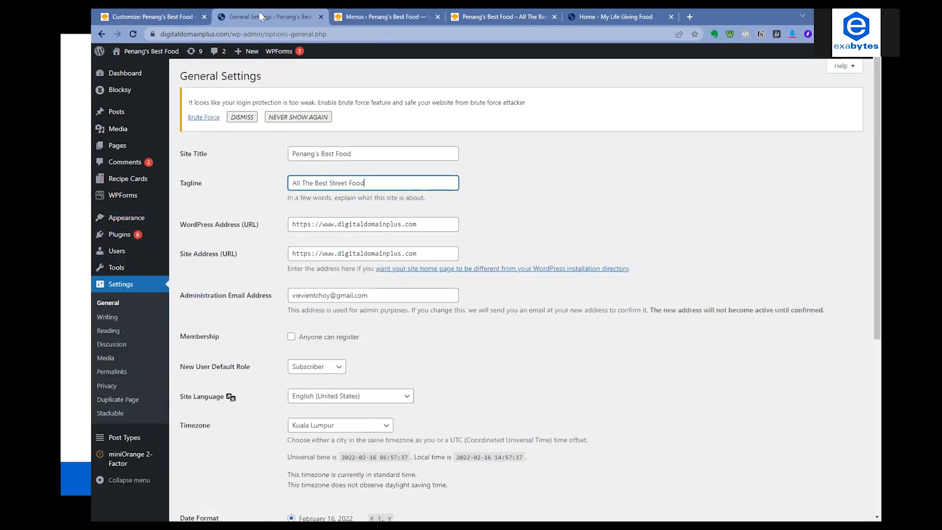
In the Customizer header builder, check that Menu 1's Select Menu dropdown offers Main Menu
click(118, 17)
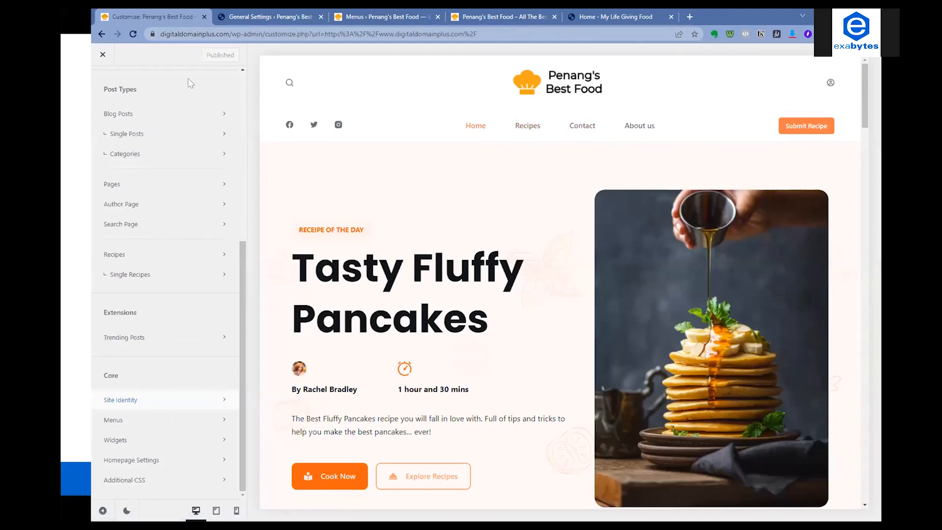
scroll(180, 227, up, 5)
scroll(179, 230, up, 2)
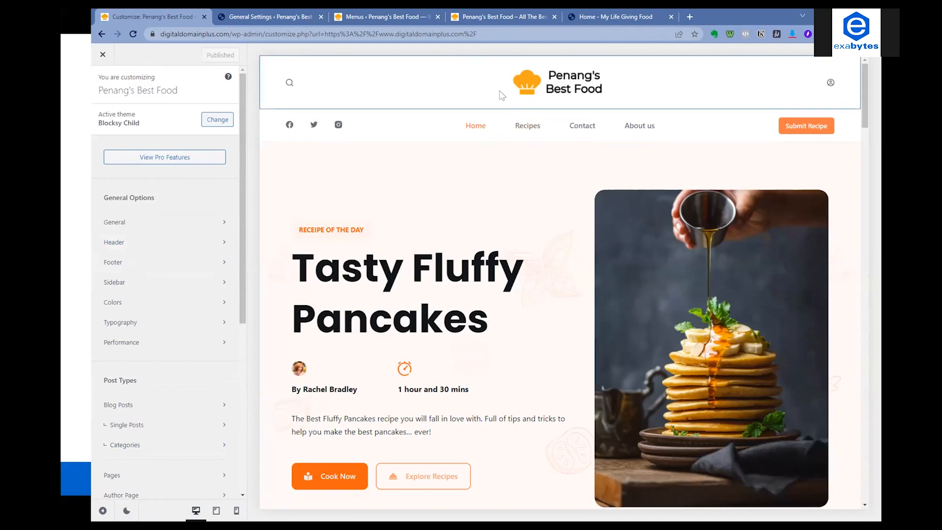
click(114, 246)
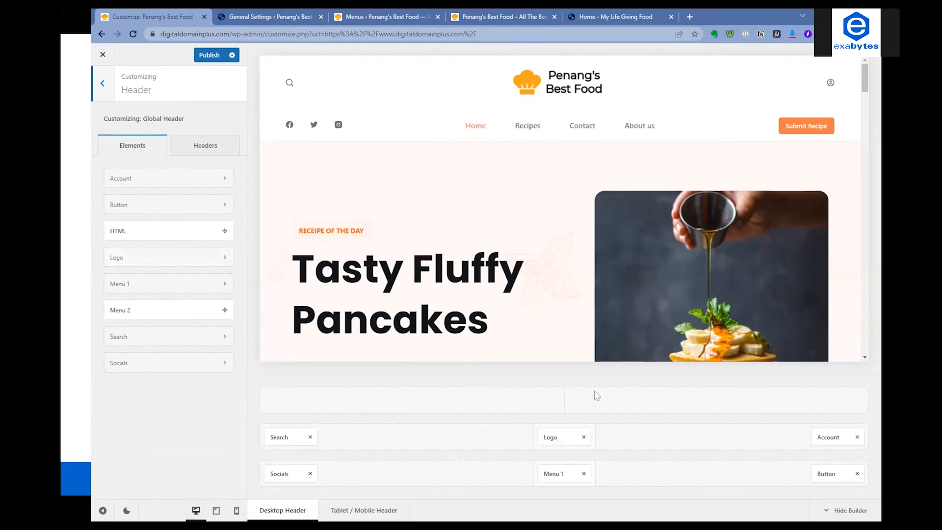
click(555, 472)
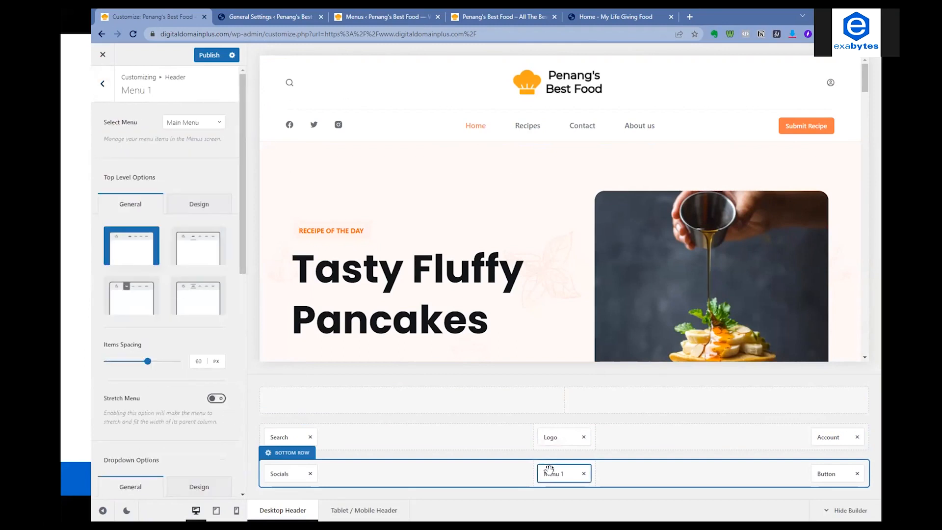
click(215, 124)
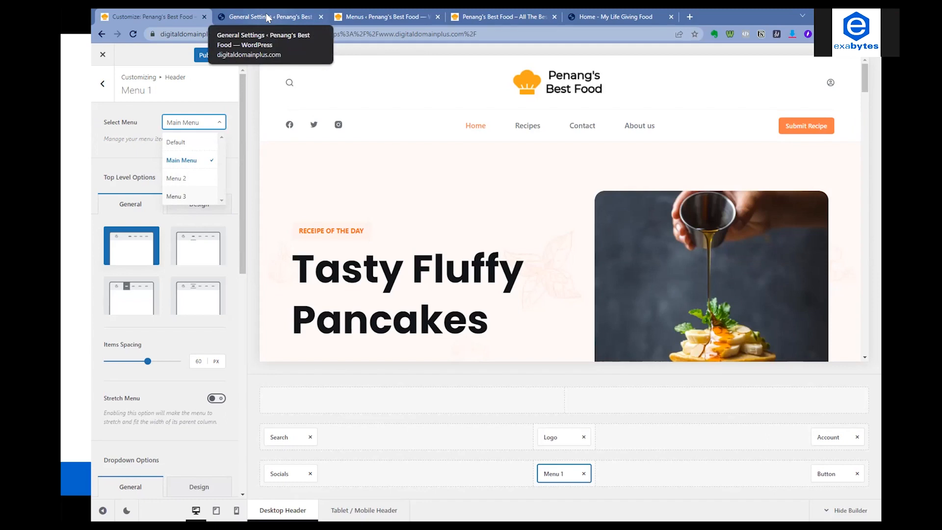
click(267, 17)
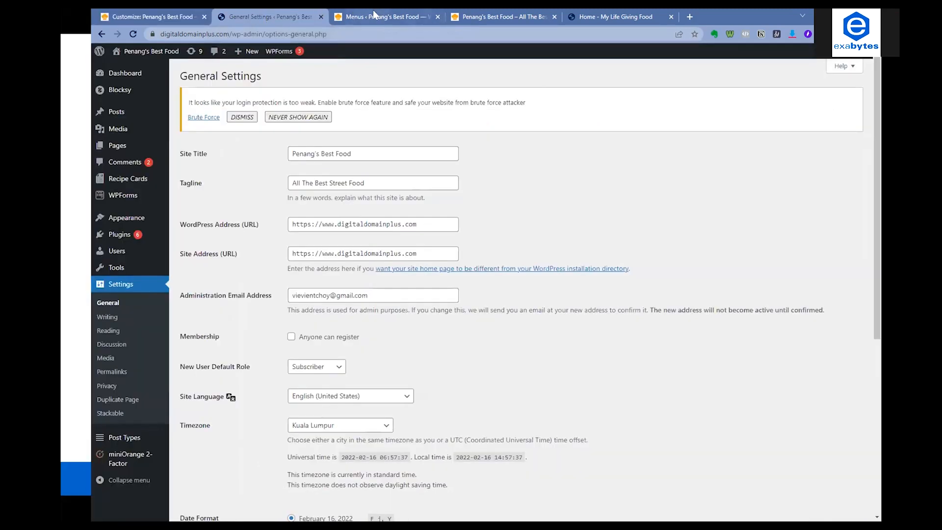
In Custom Links, enter the full Facebook profile address as the link URL
click(374, 17)
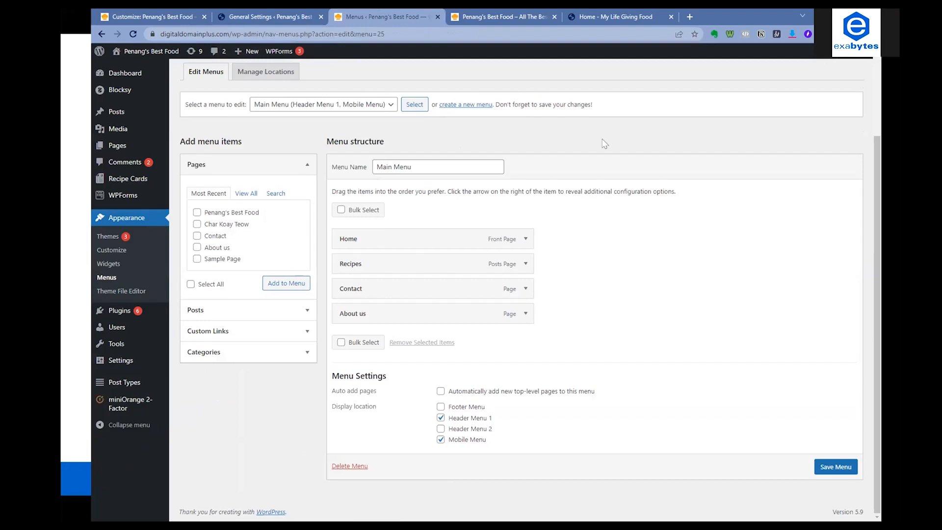
click(242, 332)
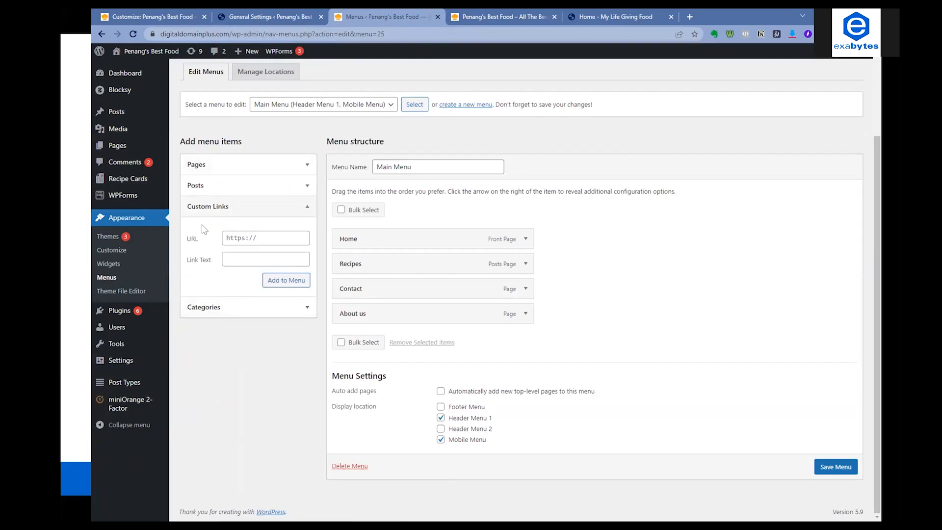
click(276, 284)
click(259, 237)
text(www.facebook.com/)
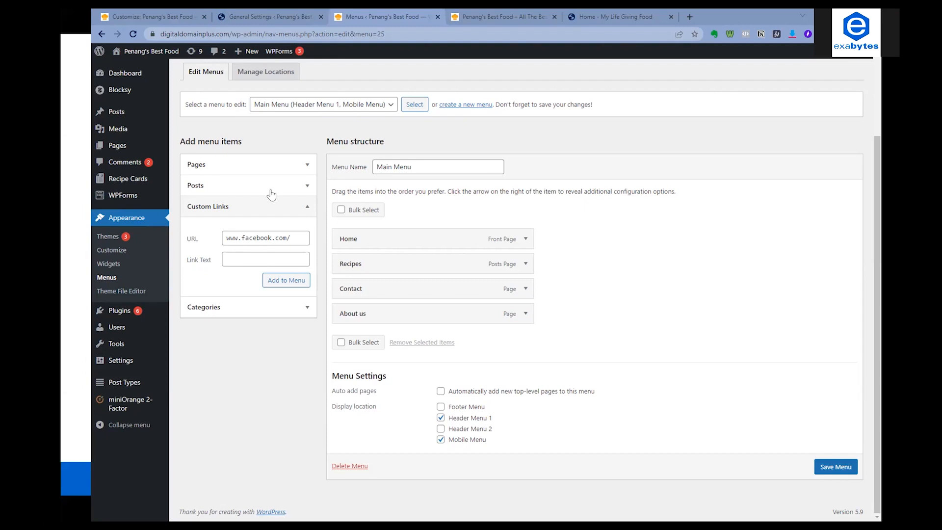
drag(293, 238, 170, 228)
key(ctrl+v)
click(240, 257)
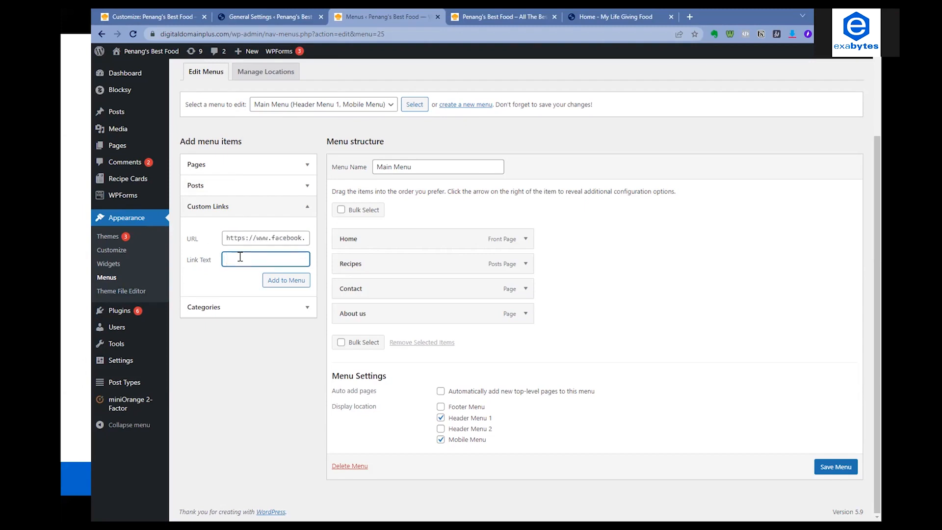
text(Visit)
Label the link 'Visit Me', add it to Main Menu, and save the menu
key(BackSpace)
key(BackSpace)
key(BackSpace)
key(BackSpace)
text(Vi)
key(BackSpace)
key(BackSpace)
text(Visit Me)
click(278, 286)
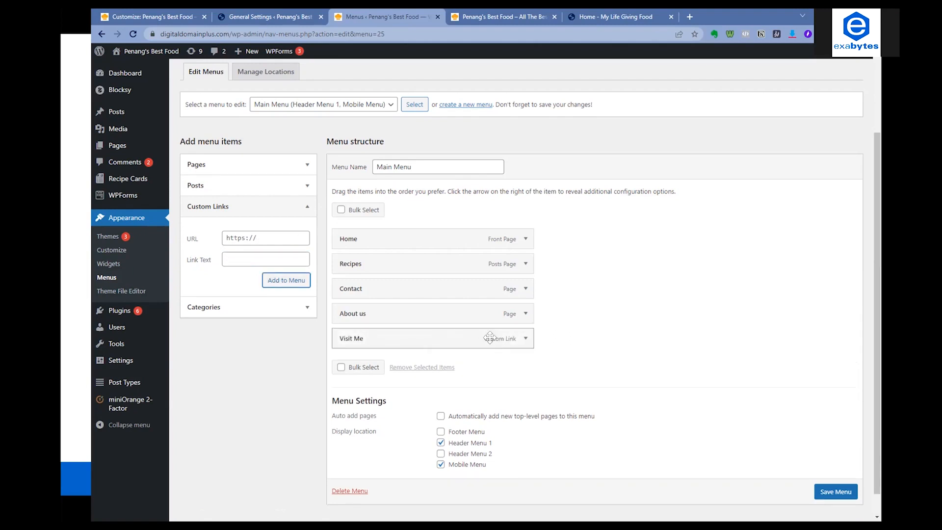
scroll(850, 483, down, 1)
click(836, 480)
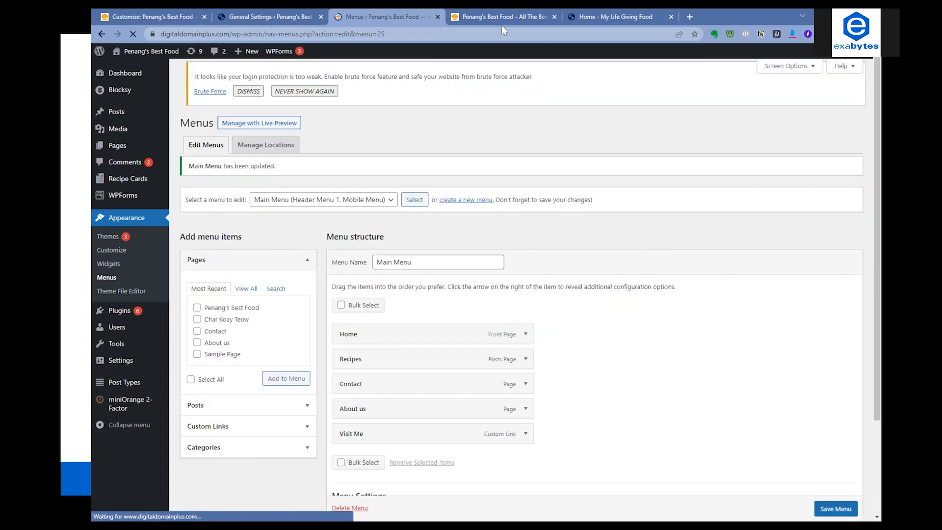
click(499, 14)
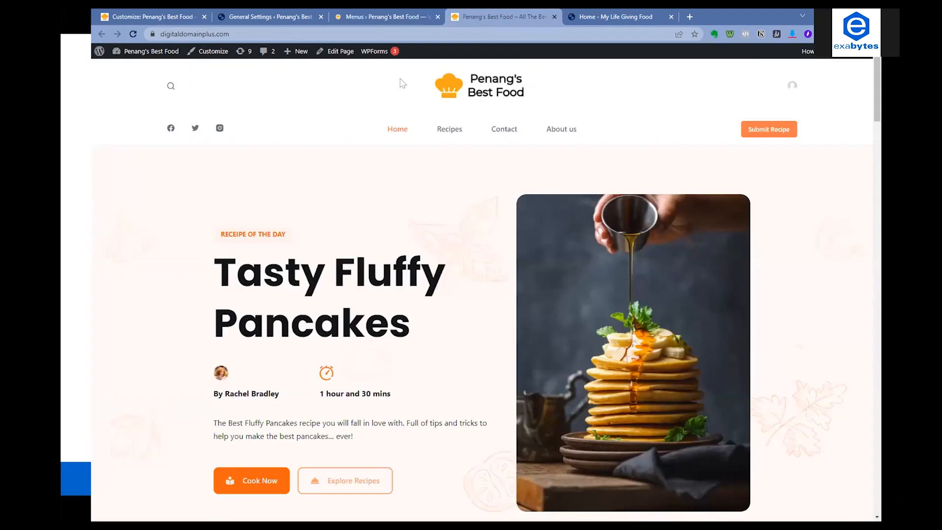
Reload the live homepage and follow the new Visit Me item to confirm it opens Facebook
click(133, 34)
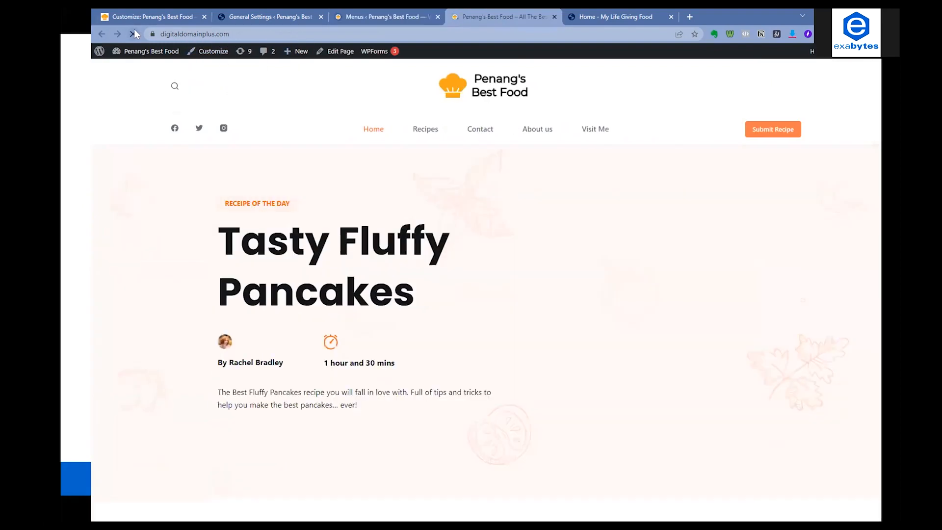
click(597, 127)
drag(244, 34, 148, 34)
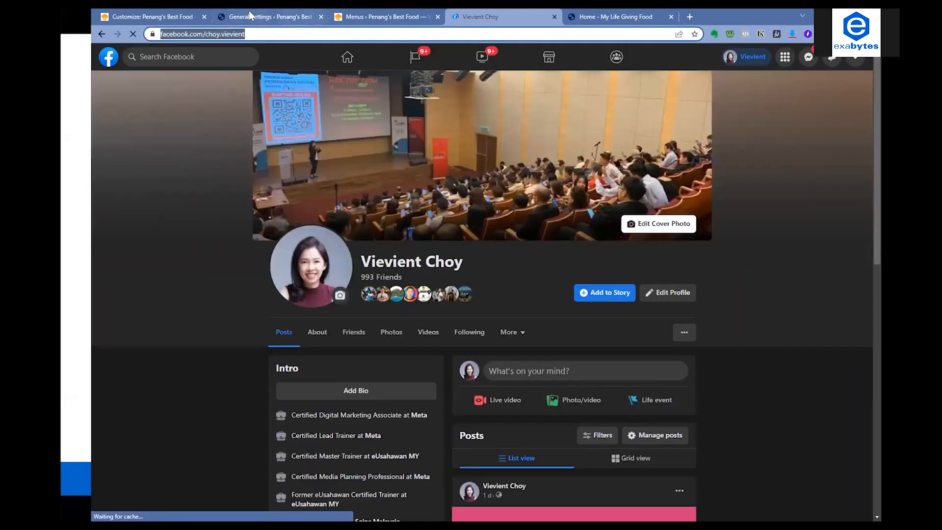
Check the Visit Me item's URL in the Menus editor, then switch to the Bakery Hearts window
click(250, 16)
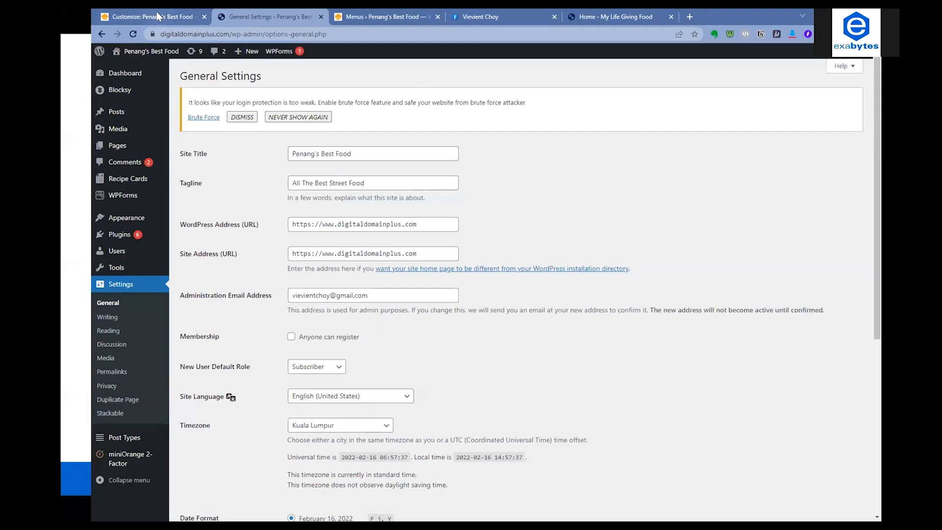
click(158, 17)
click(377, 17)
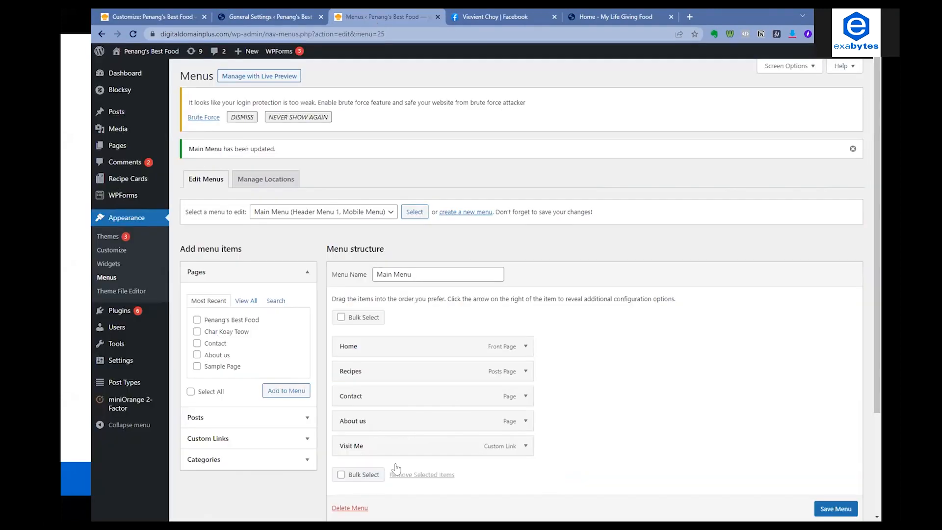
click(526, 446)
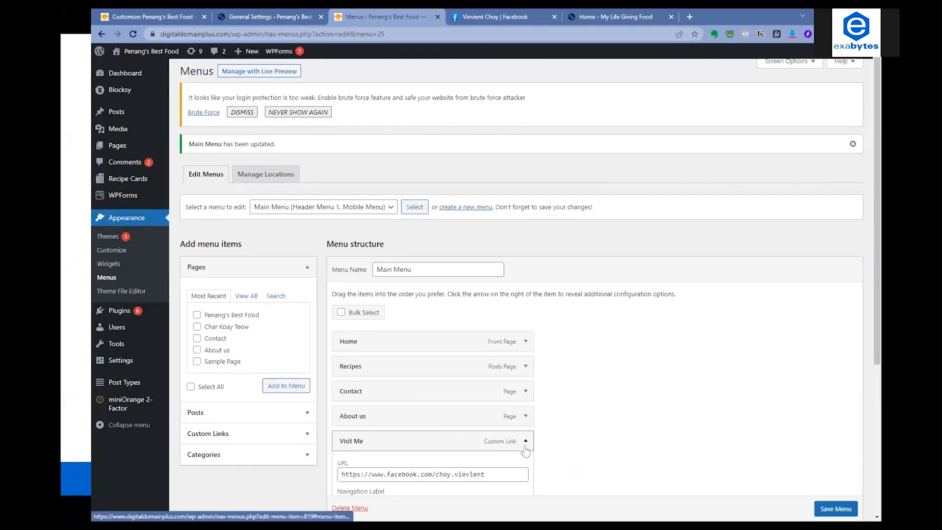
scroll(526, 451, down, 3)
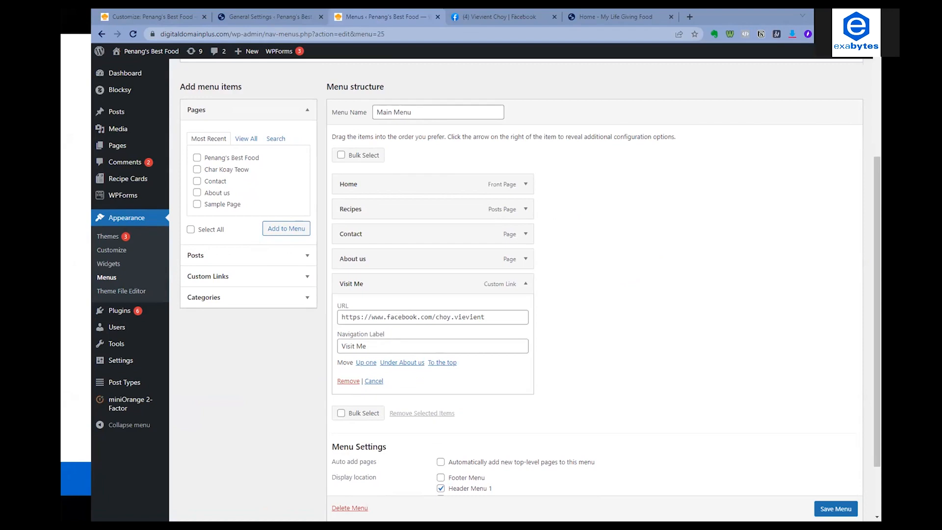
click(549, 12)
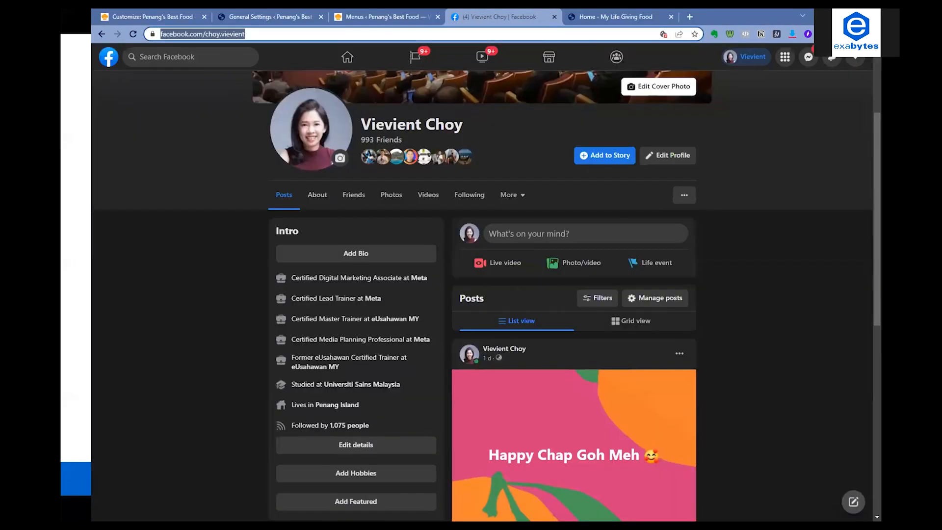
key(alt+Tab)
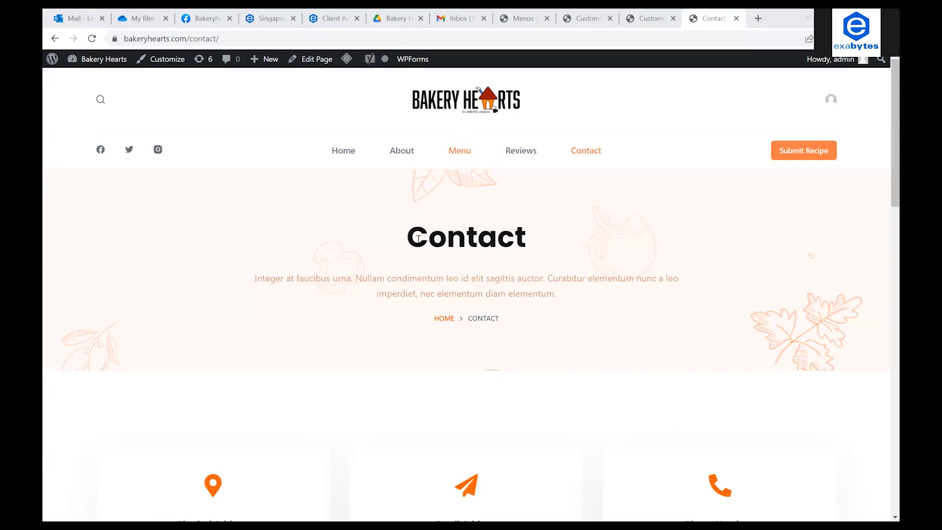
Select the Contact heading and intro text on the Bakery Hearts page
drag(407, 228, 565, 373)
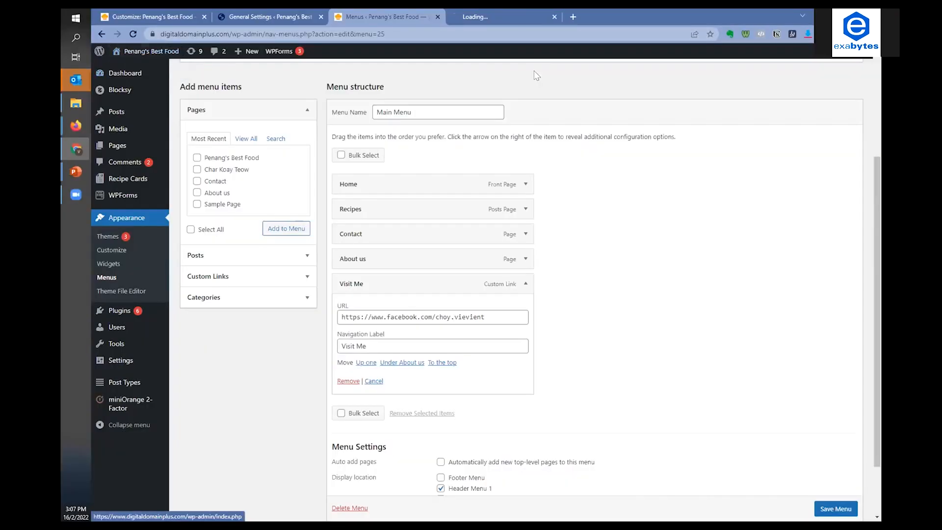
In Appearance > Menus, expand the Visit Me item, remove it, and save Main Menu
click(515, 11)
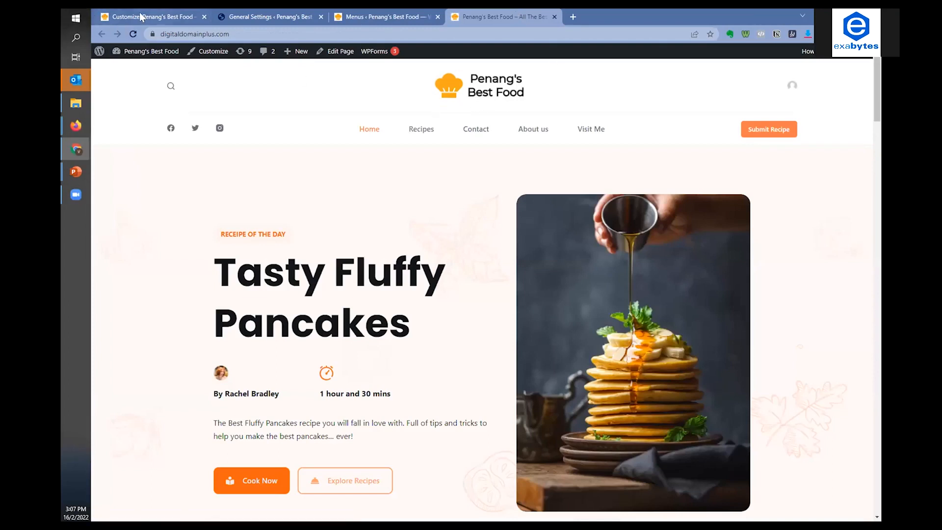
click(209, 52)
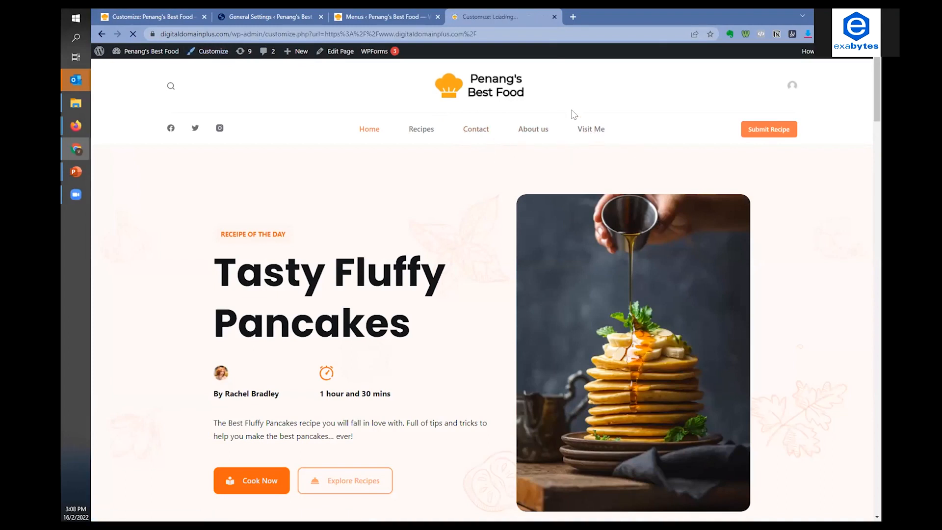
click(274, 18)
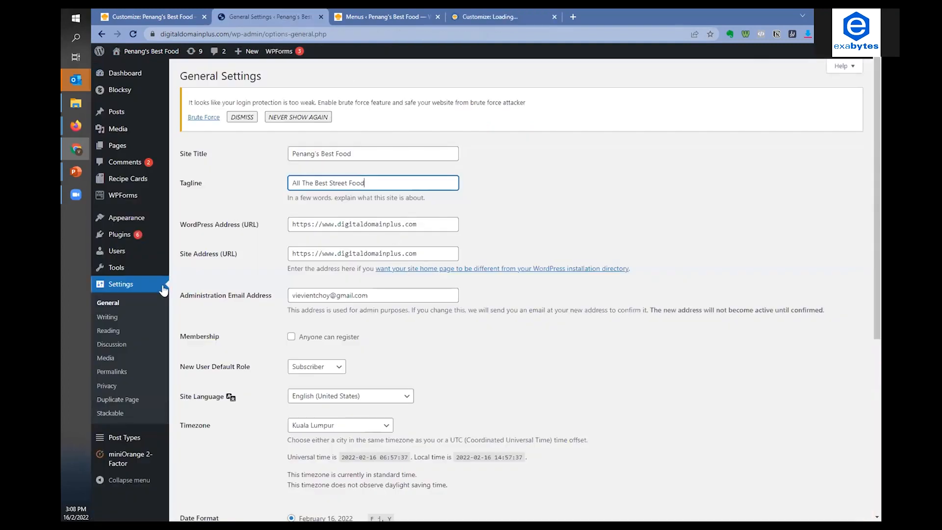
mouse_move(123, 218)
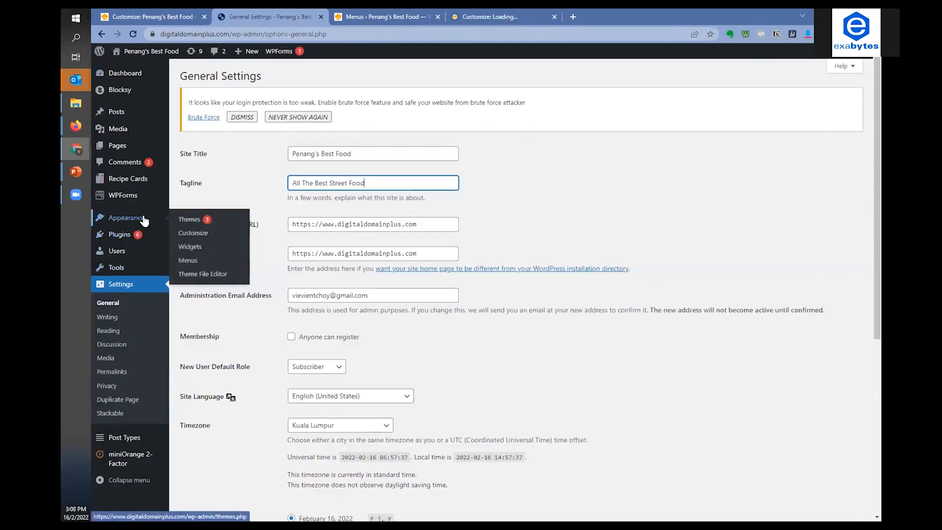
click(184, 261)
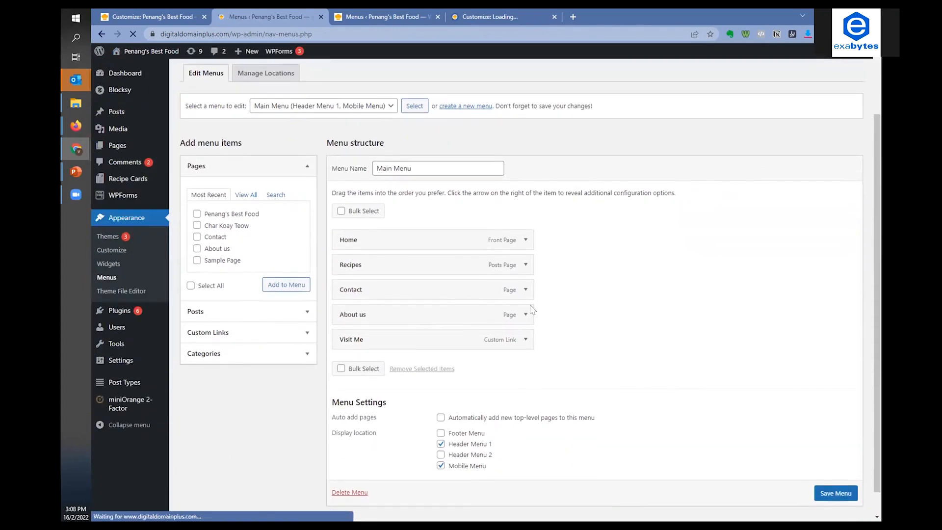
click(525, 337)
click(348, 436)
click(852, 467)
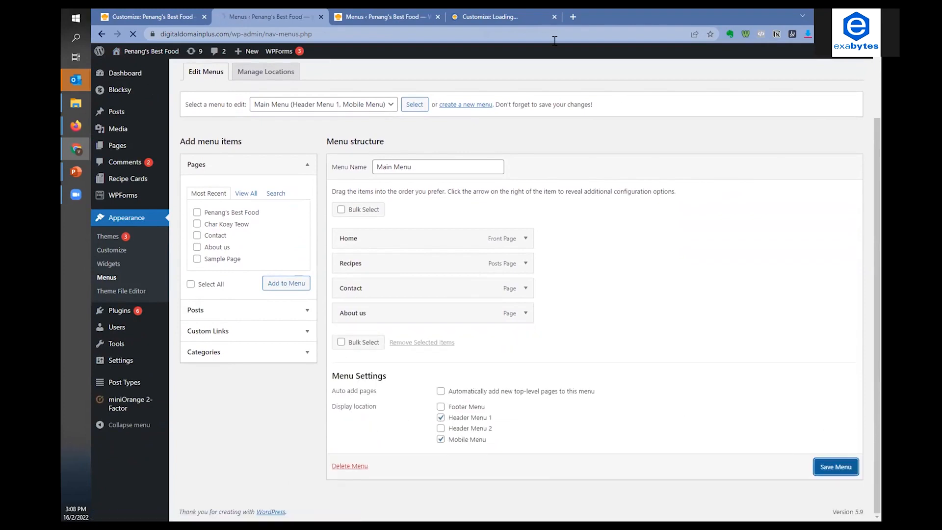
click(496, 18)
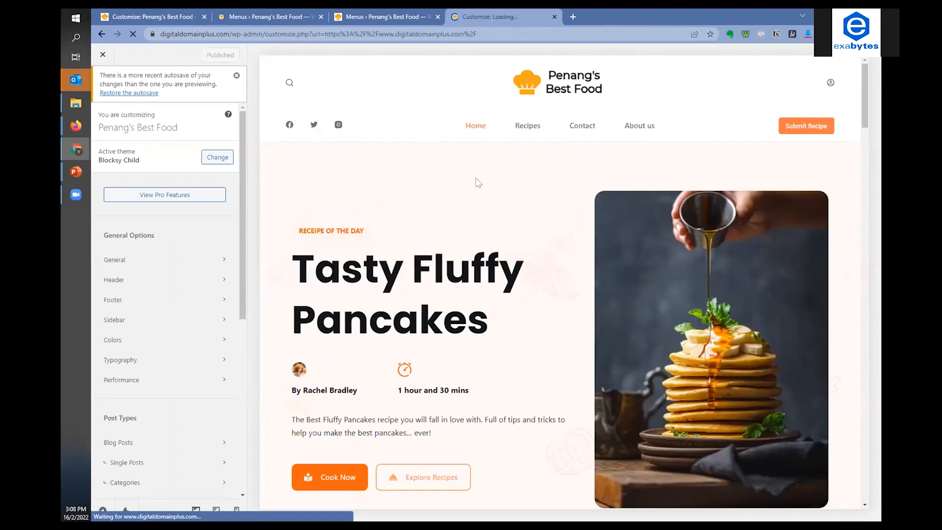
Return to the Customize tab and open Home Page Demo for editing in a new tab
scroll(250, 253, down, 6)
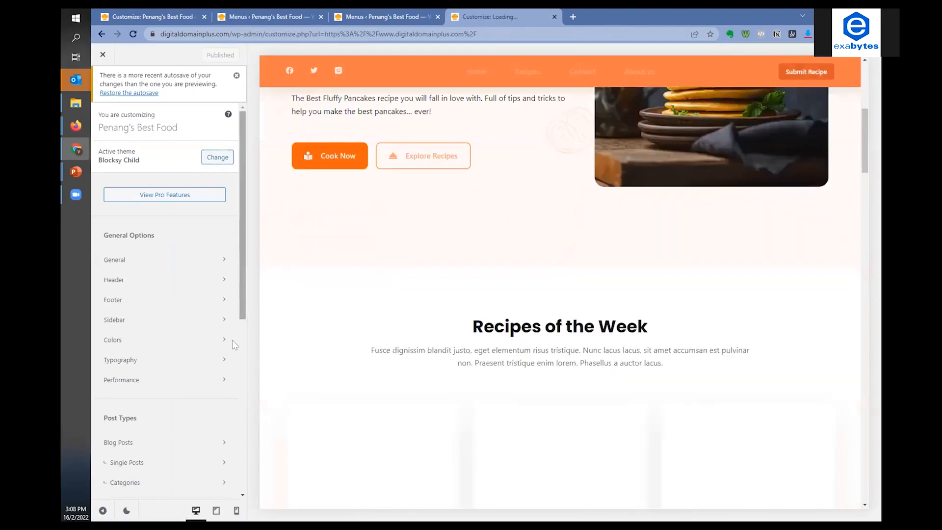
scroll(232, 340, down, 5)
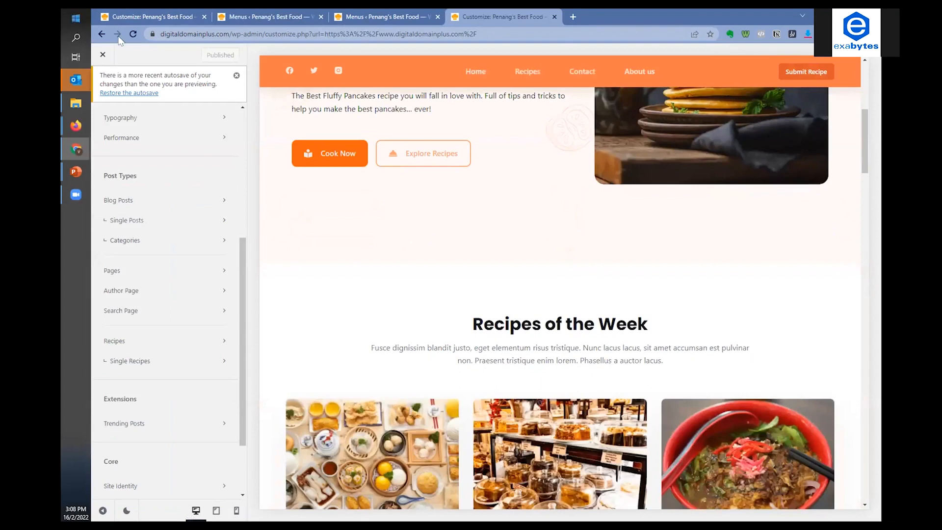
click(118, 18)
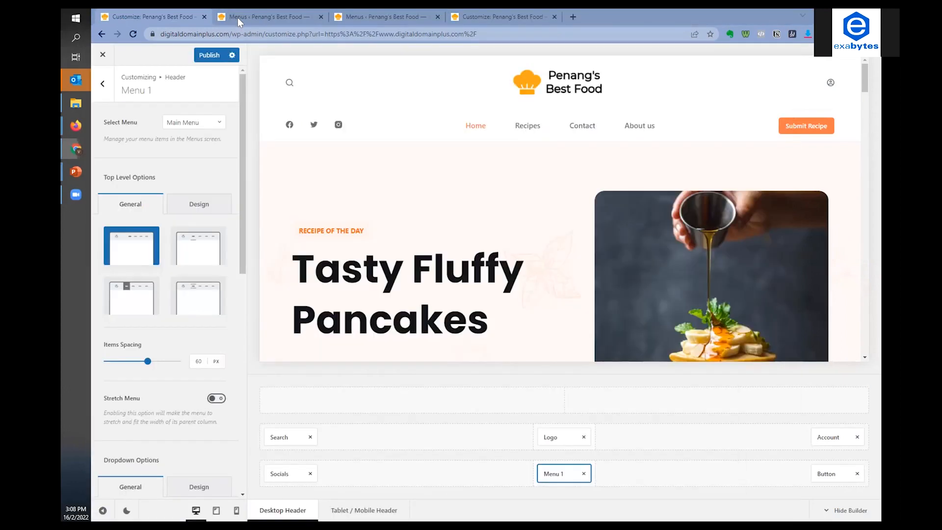
click(237, 17)
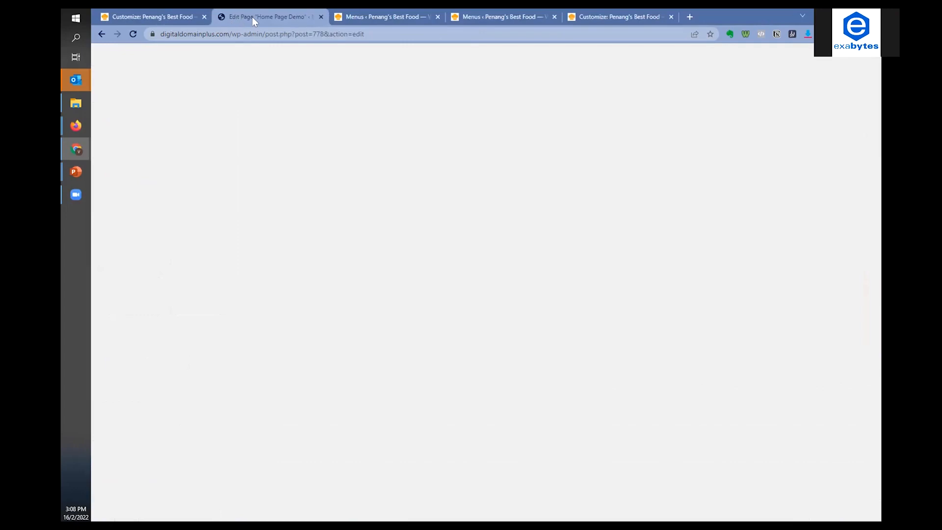
Close the leftover Customize tab and open the live Home Page Demo page from its Permalink
click(155, 16)
key(ctrl+w)
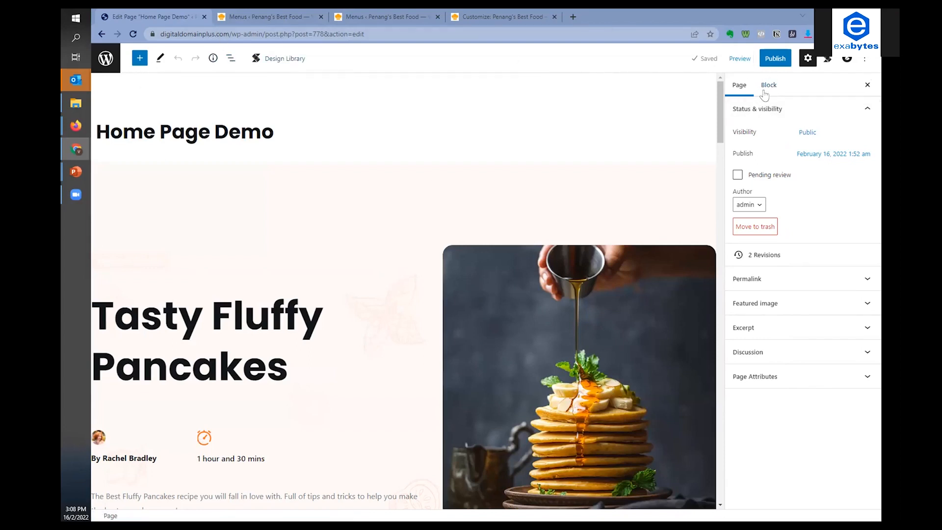
click(739, 83)
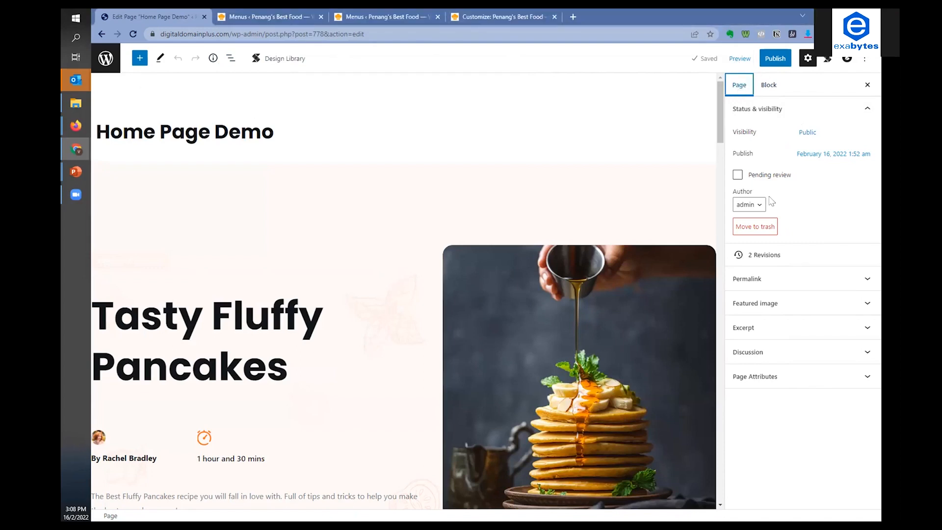
click(760, 280)
click(828, 375)
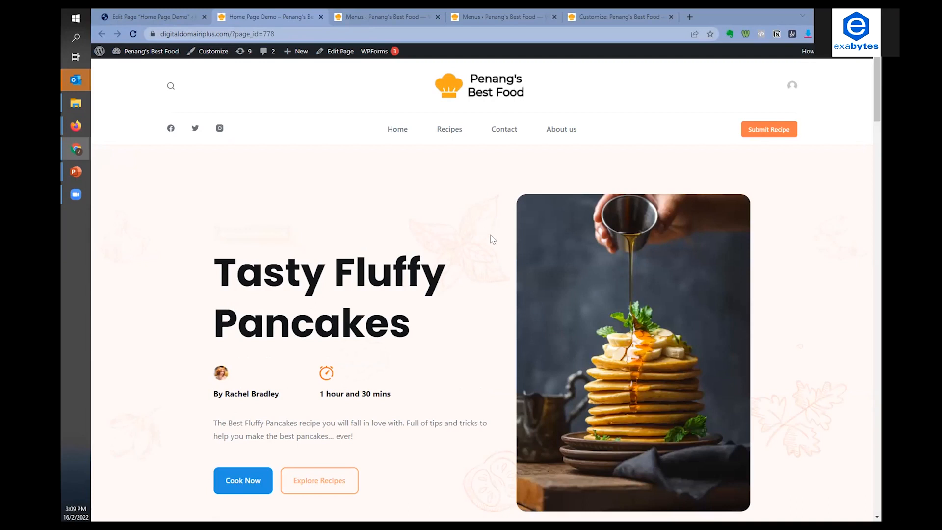
Scroll through the live Home Page Demo page, selecting and then deselecting the hero heading
scroll(419, 244, down, 3)
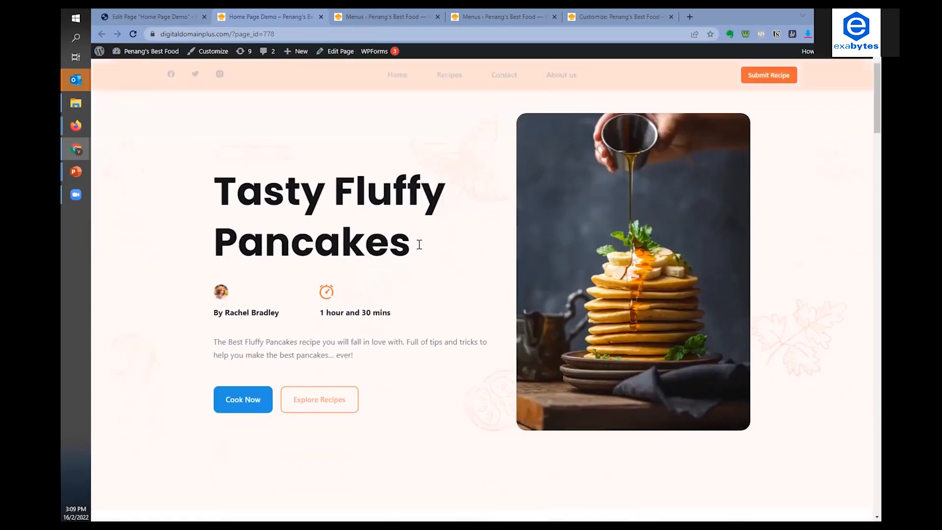
scroll(447, 250, up, 3)
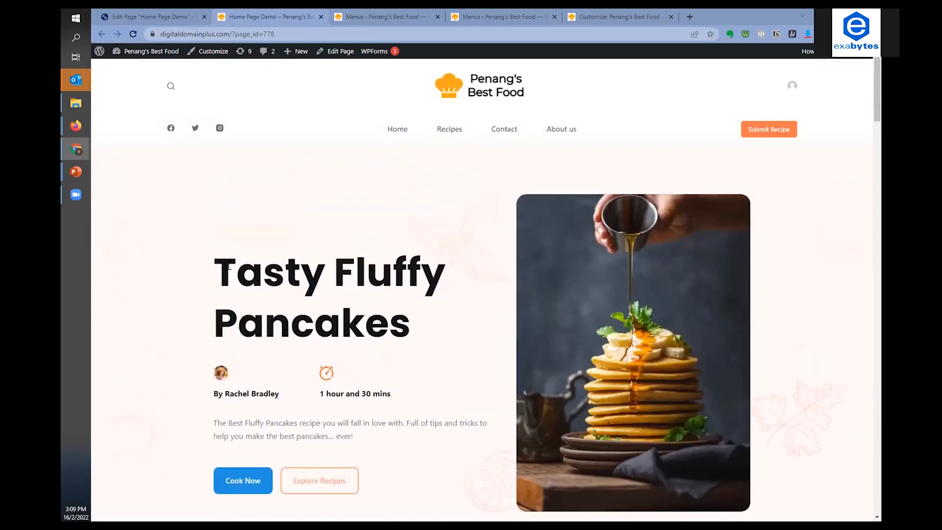
drag(216, 267, 412, 321)
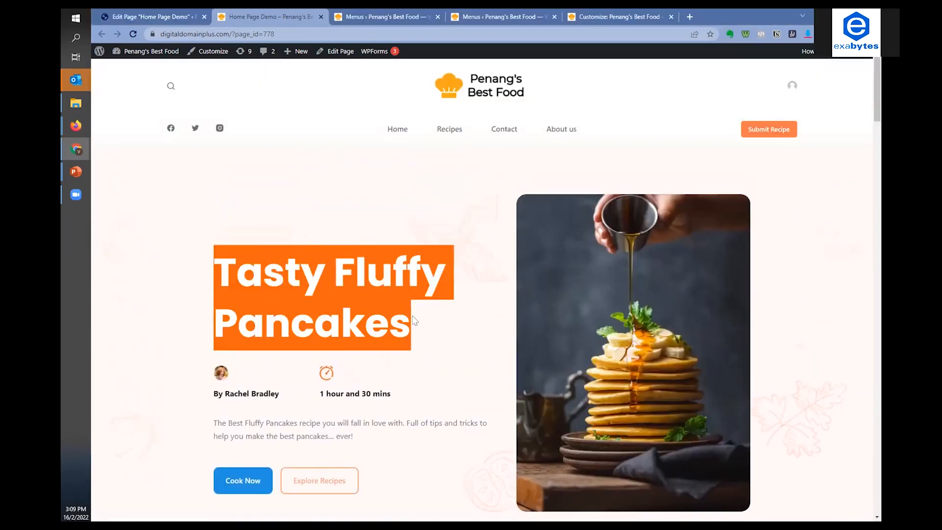
scroll(403, 321, down, 1)
scroll(404, 321, down, 1)
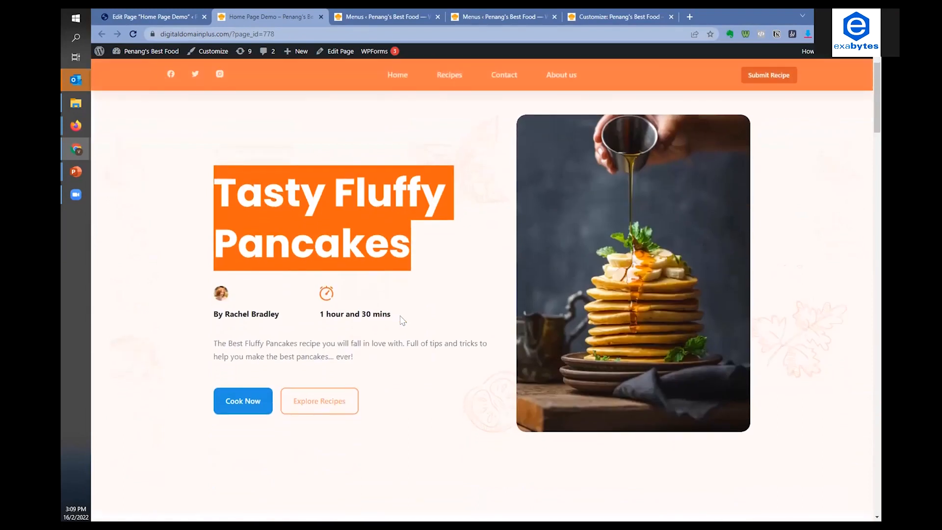
scroll(417, 314, up, 2)
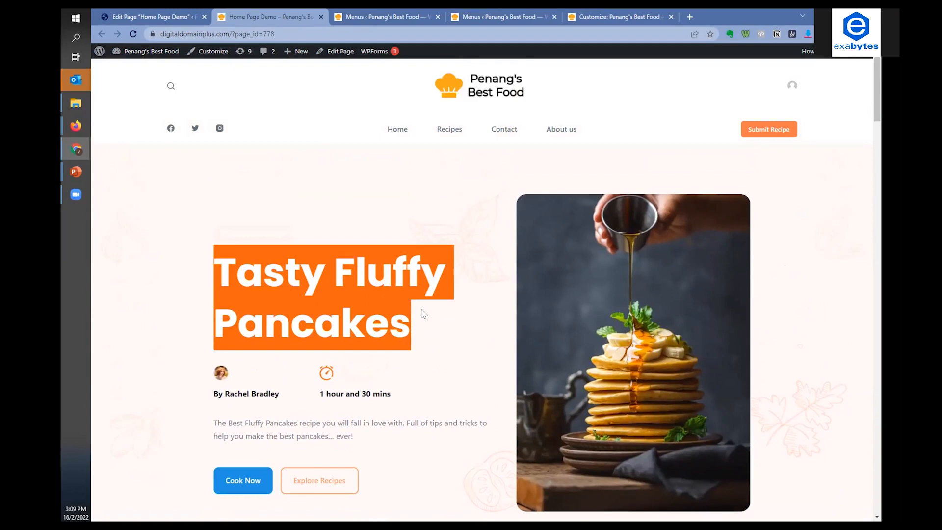
click(443, 280)
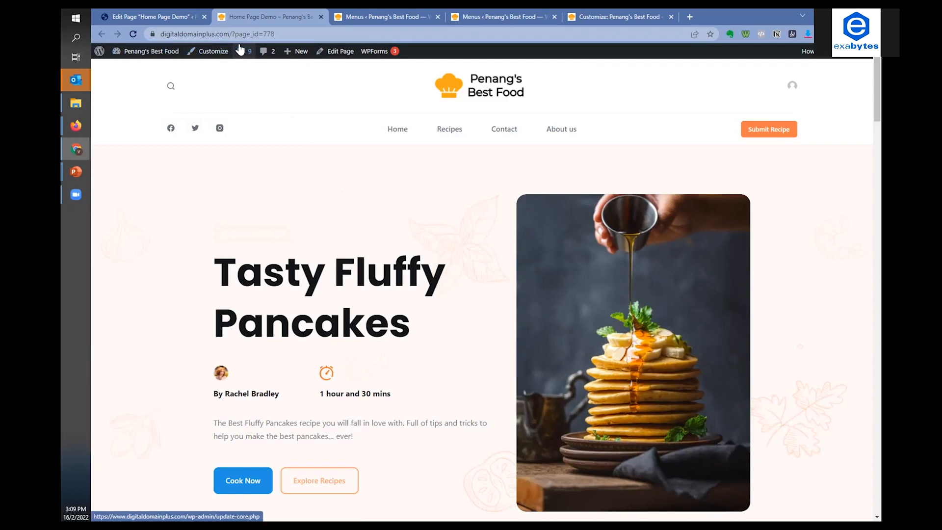
Reopen Home Page Demo in the block editor and close both Menus tabs and the Customize tab
mouse_move(319, 53)
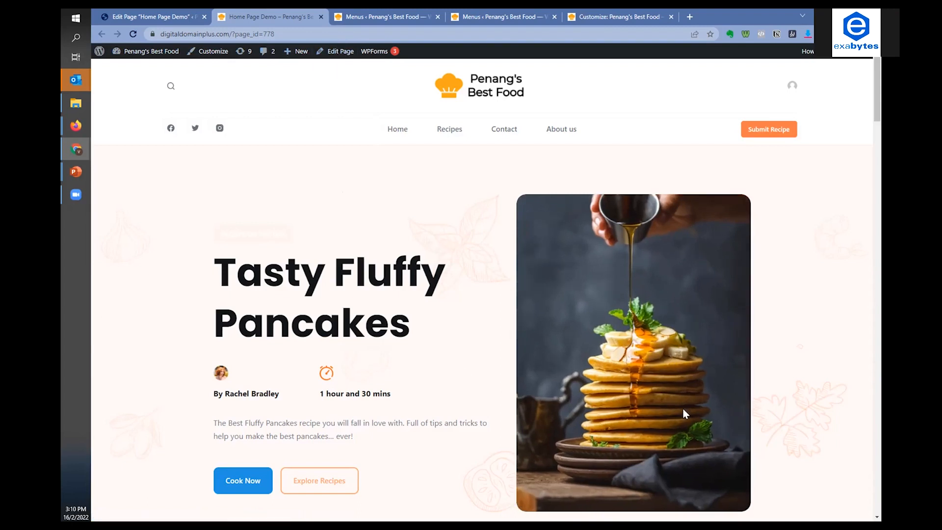
click(329, 53)
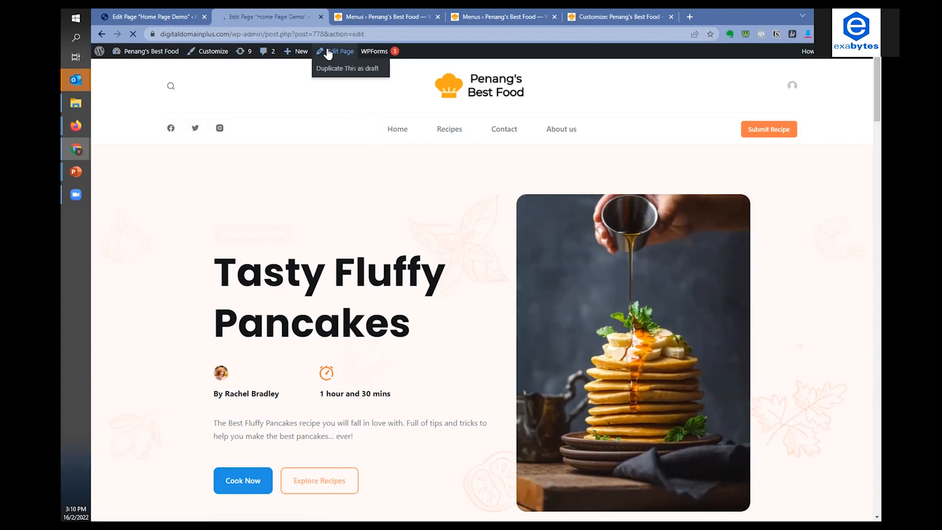
click(555, 17)
click(437, 16)
click(437, 17)
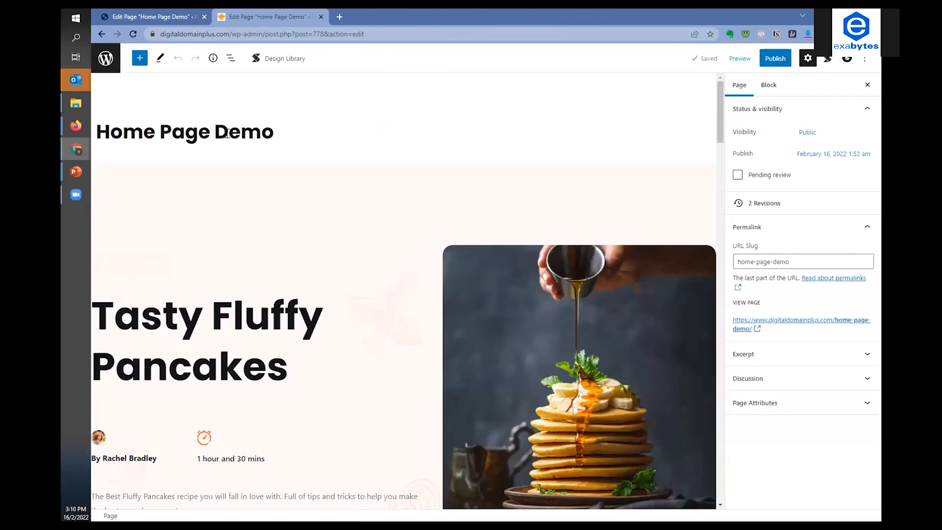
Select parts of the 'Home Page Demo' title text, then clear the selection
drag(287, 131, 102, 136)
drag(277, 133, 96, 133)
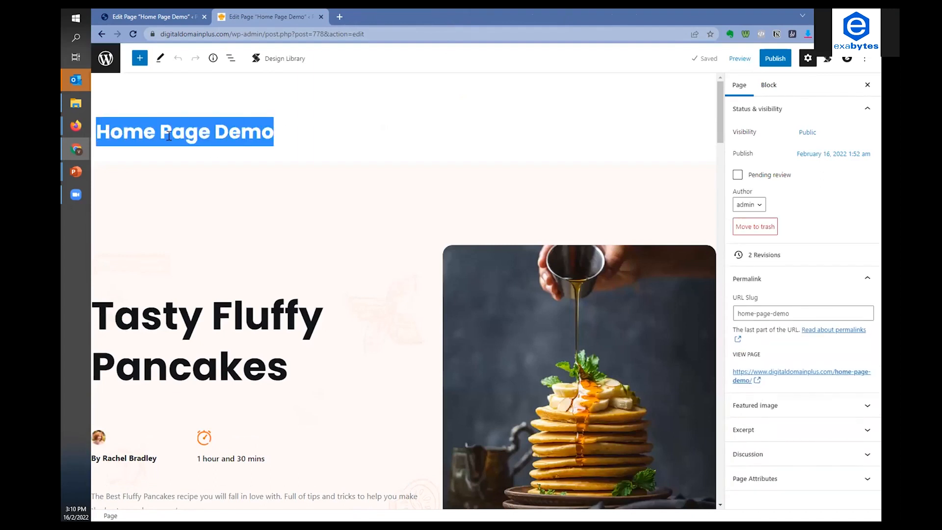
click(195, 137)
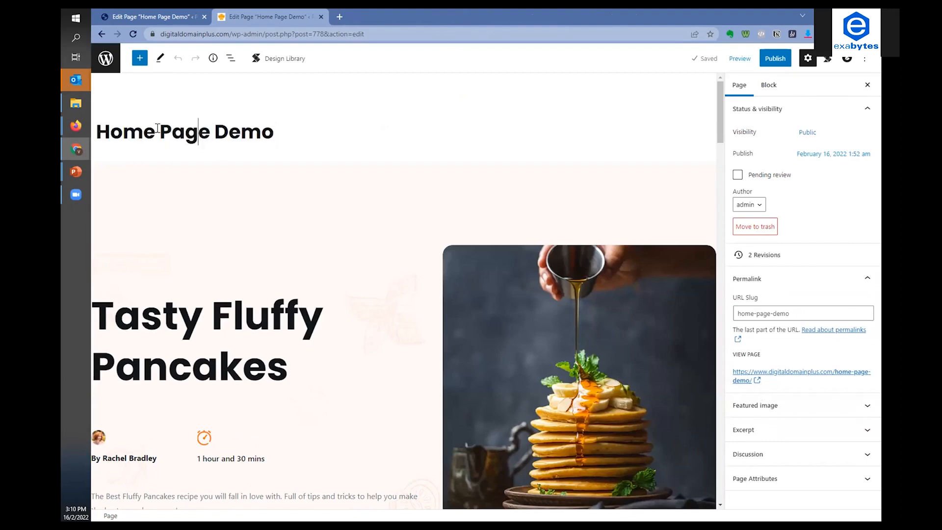
drag(159, 129, 278, 133)
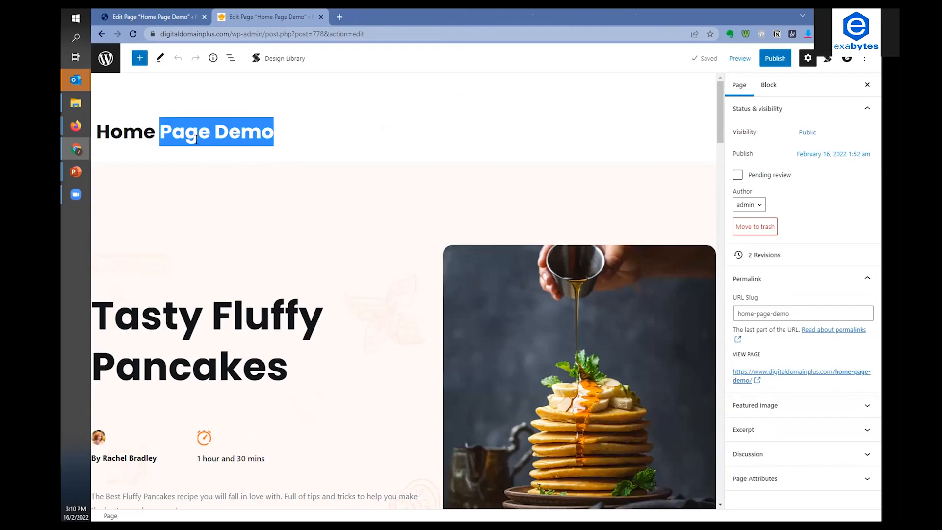
click(290, 135)
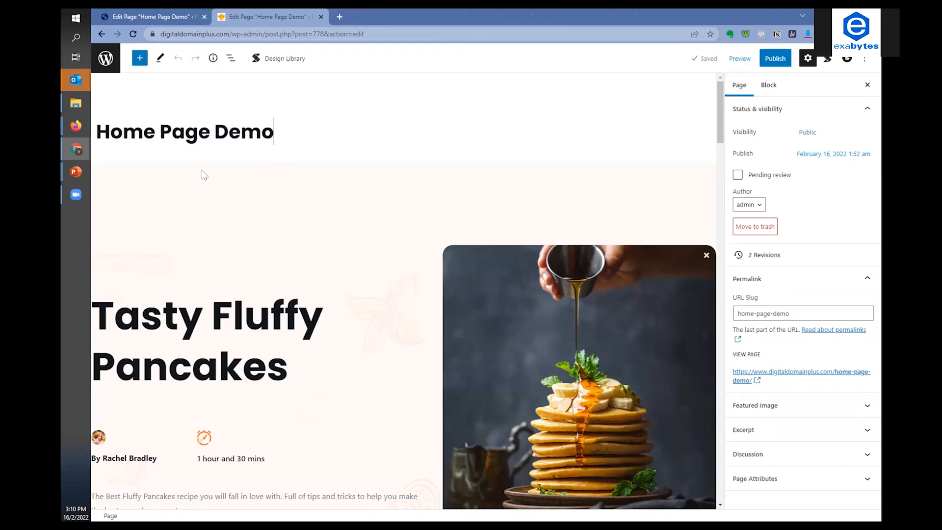
scroll(222, 179, down, 2)
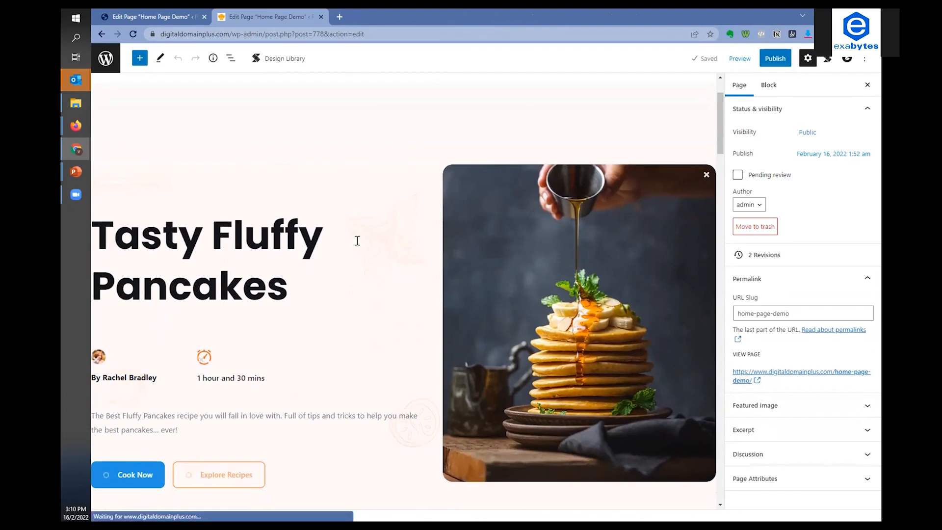
Select the Tasty Fluffy Pancakes heading, close the Settings sidebar and dismiss the pancake image picker
click(434, 270)
scroll(614, 269, down, 4)
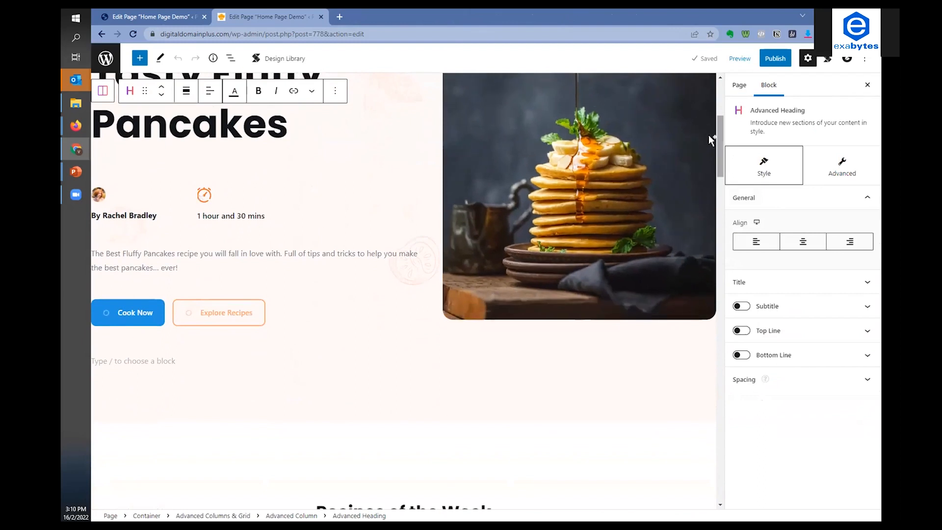
scroll(718, 150, down, 3)
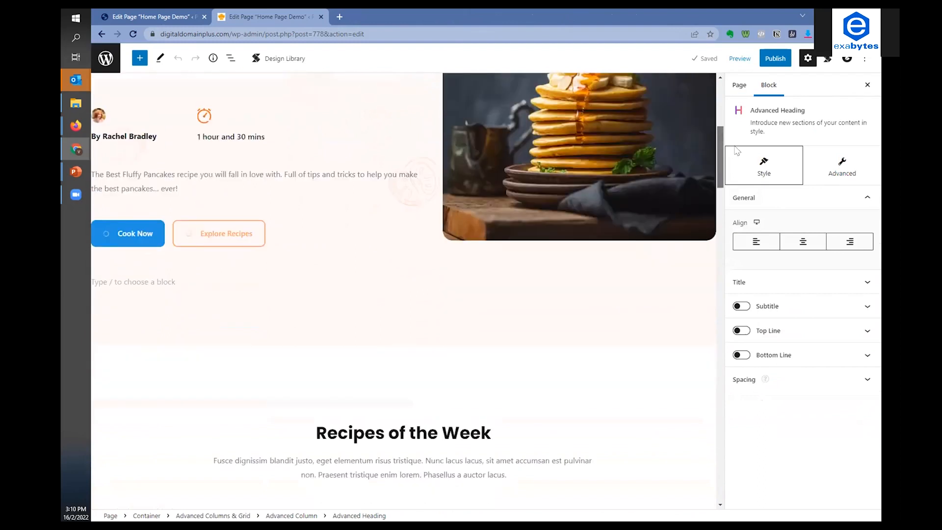
click(868, 84)
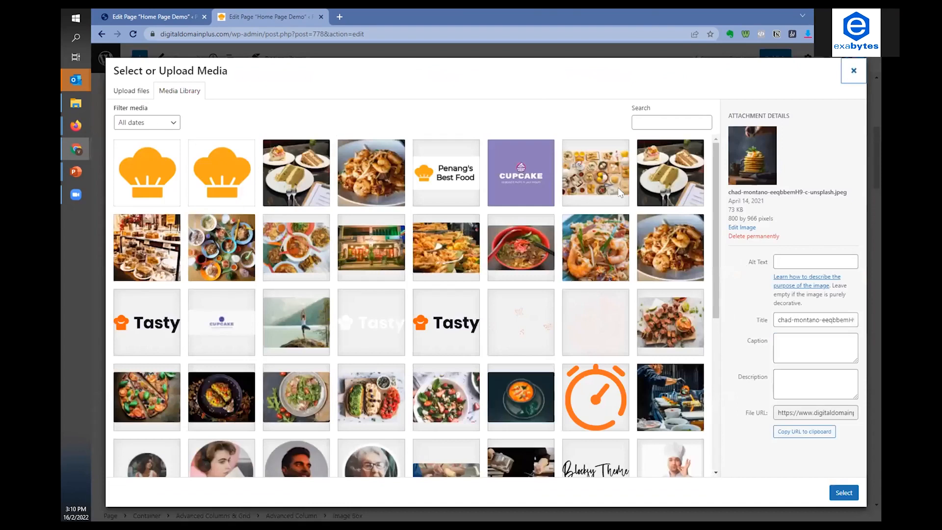
click(854, 70)
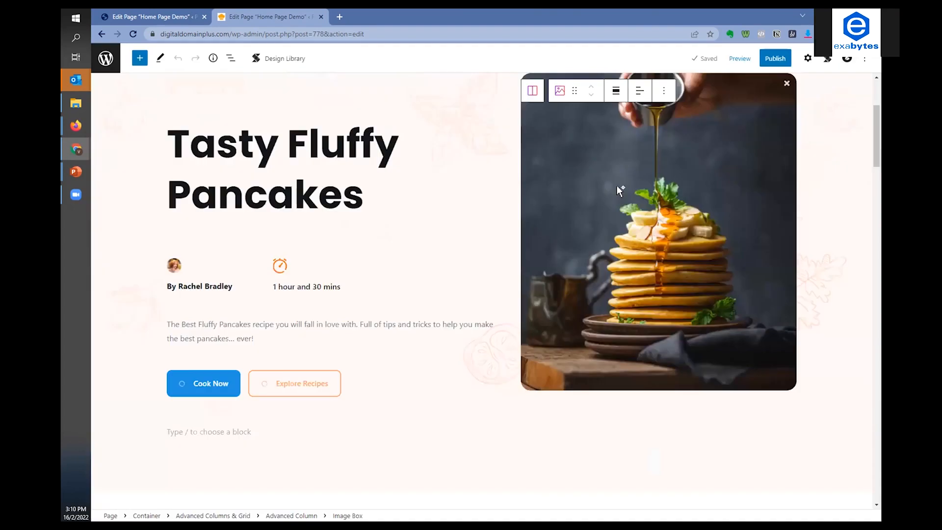
scroll(876, 93, up, 2)
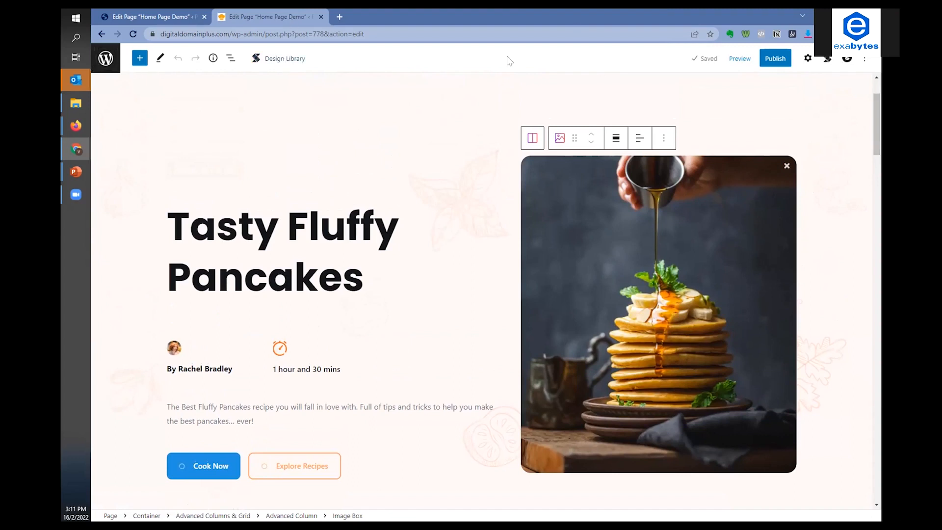
click(228, 60)
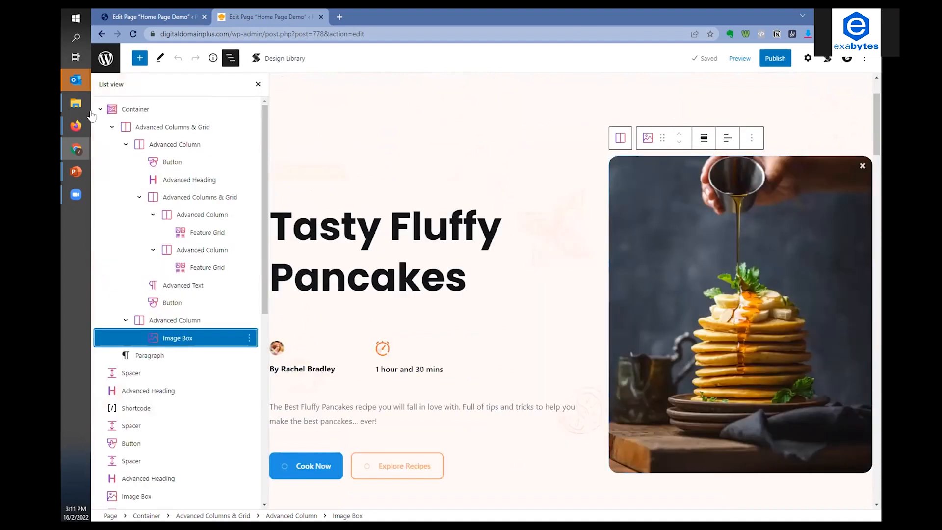
click(99, 109)
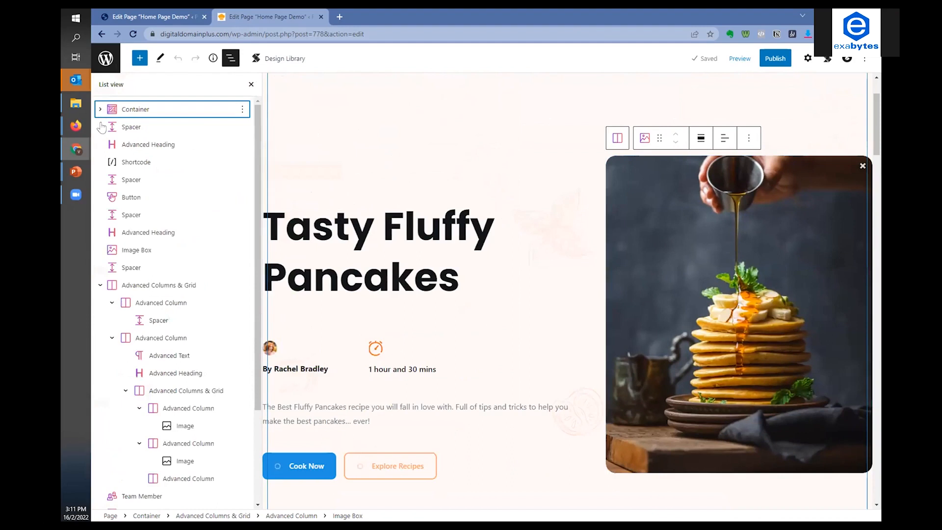
click(100, 286)
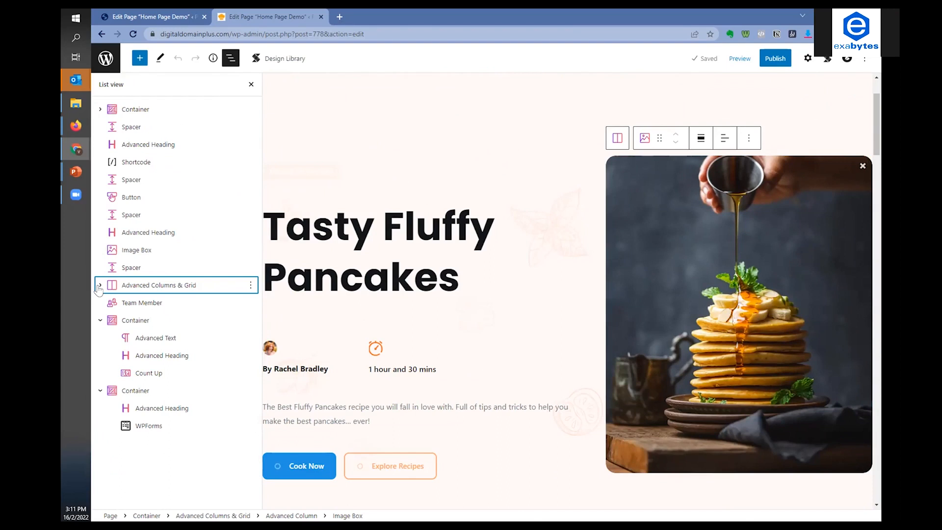
click(100, 109)
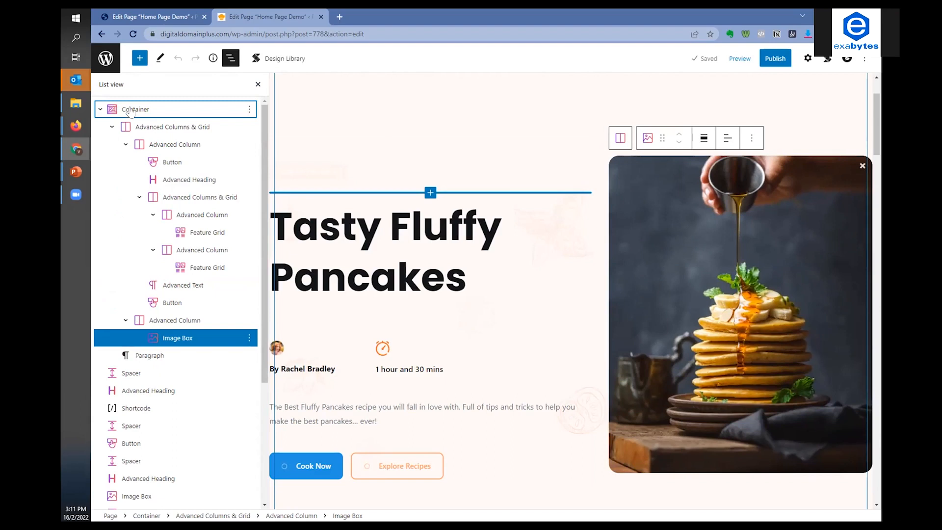
click(156, 129)
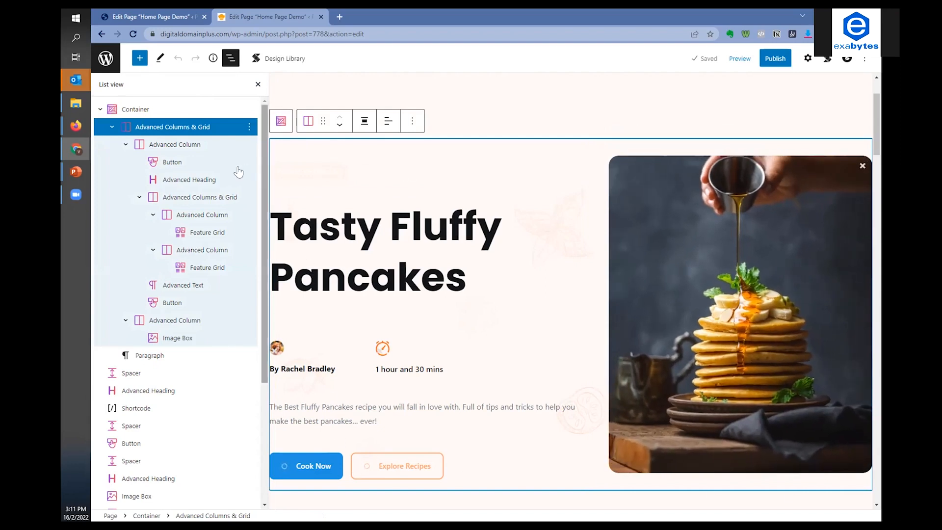
click(185, 148)
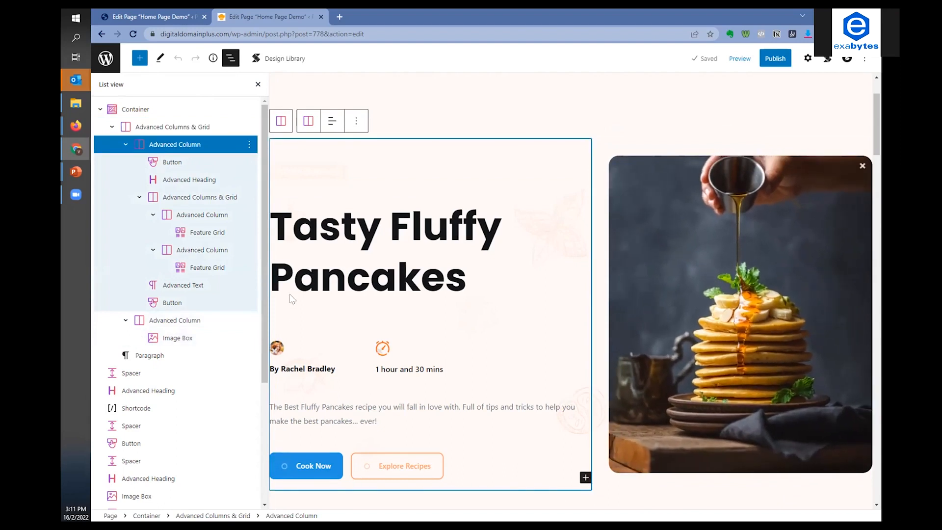
click(172, 163)
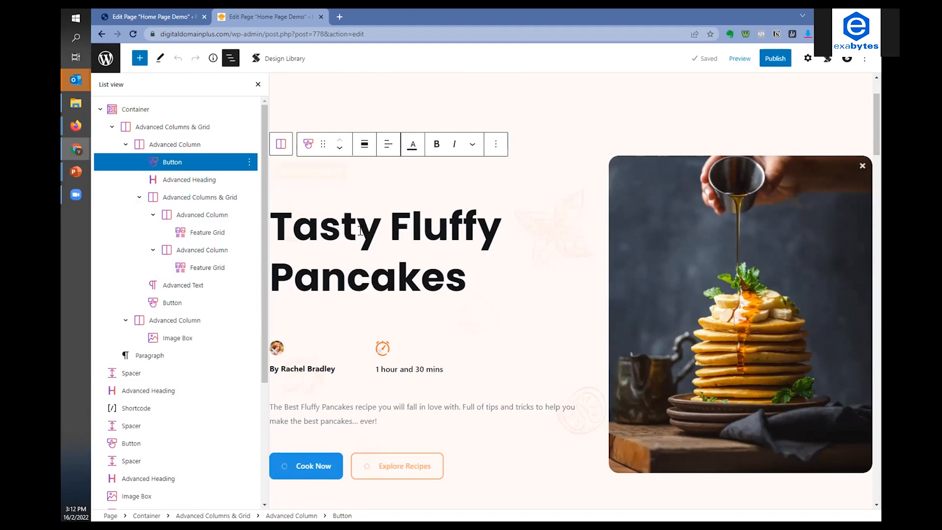
Replace the hero heading text with 'Char Koay Teow', then select its outer Container
double_click(369, 223)
click(421, 264)
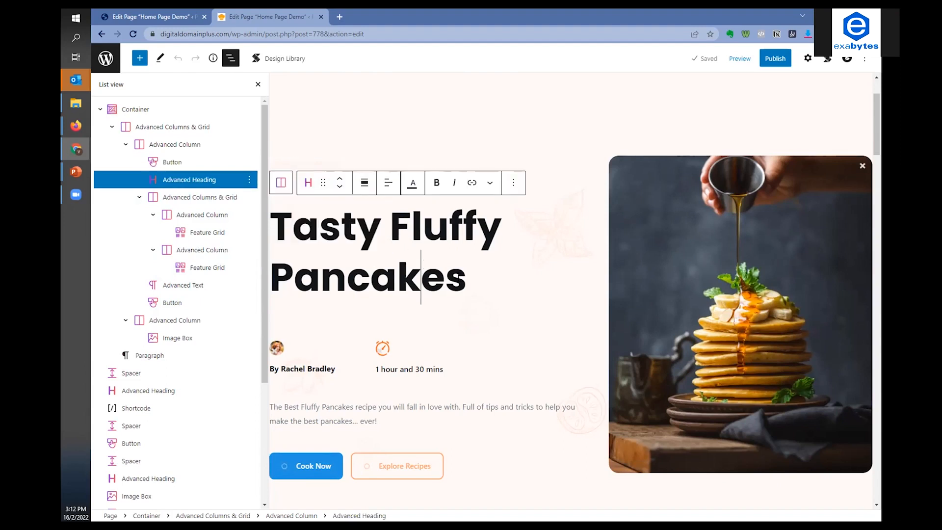
mouse_move(467, 279)
mouse_down()
mouse_move(293, 230)
mouse_move(278, 235)
mouse_up()
text(Chr)
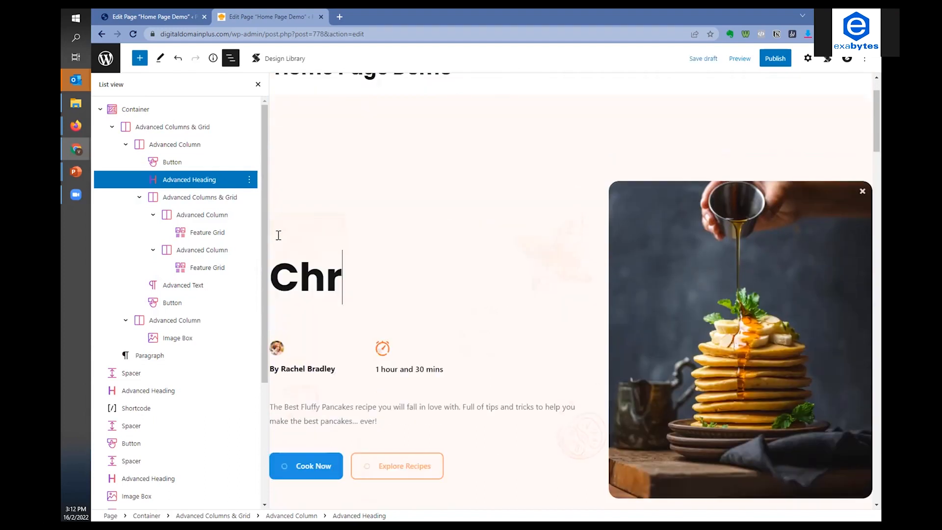
key(BackSpace)
text(ar K)
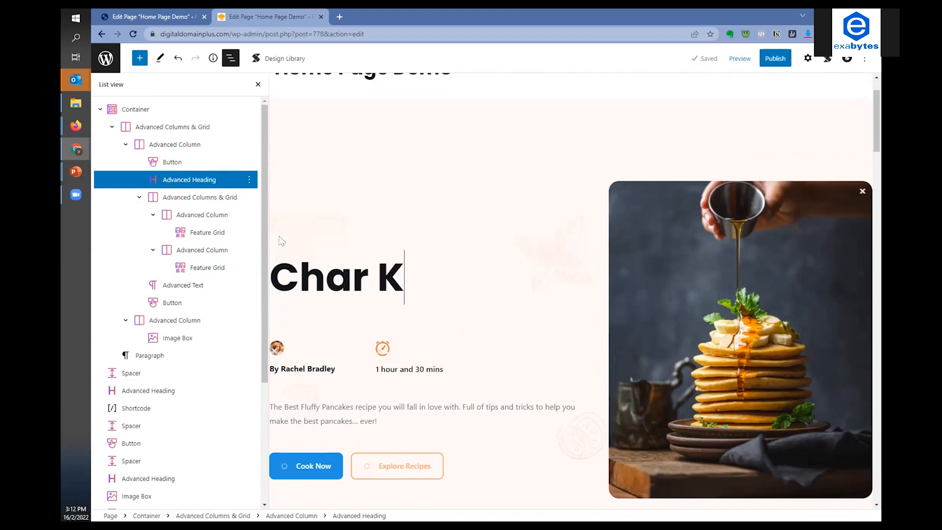
text(oay T)
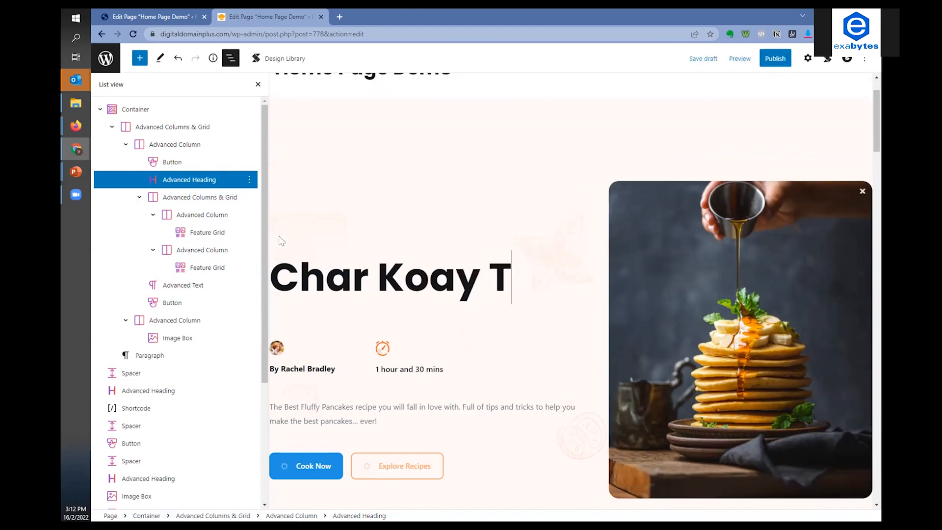
text(eow)
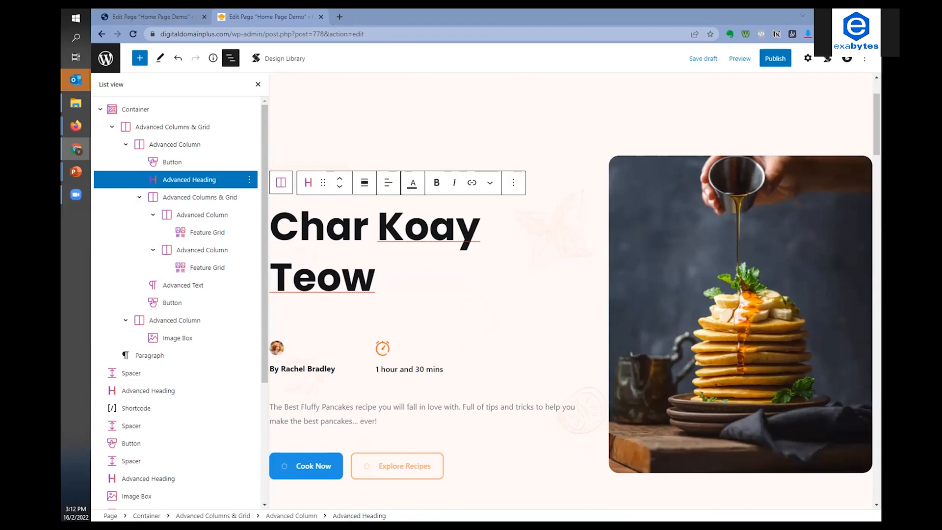
click(359, 124)
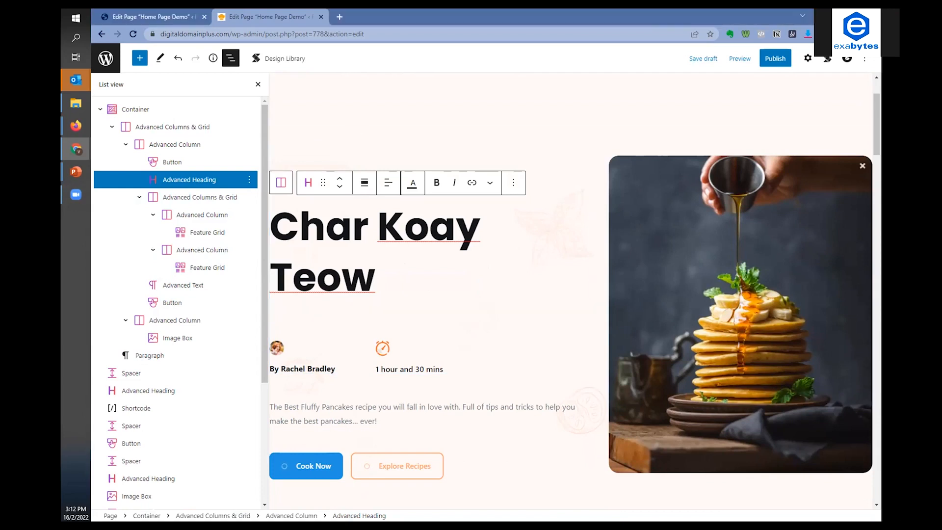
click(135, 109)
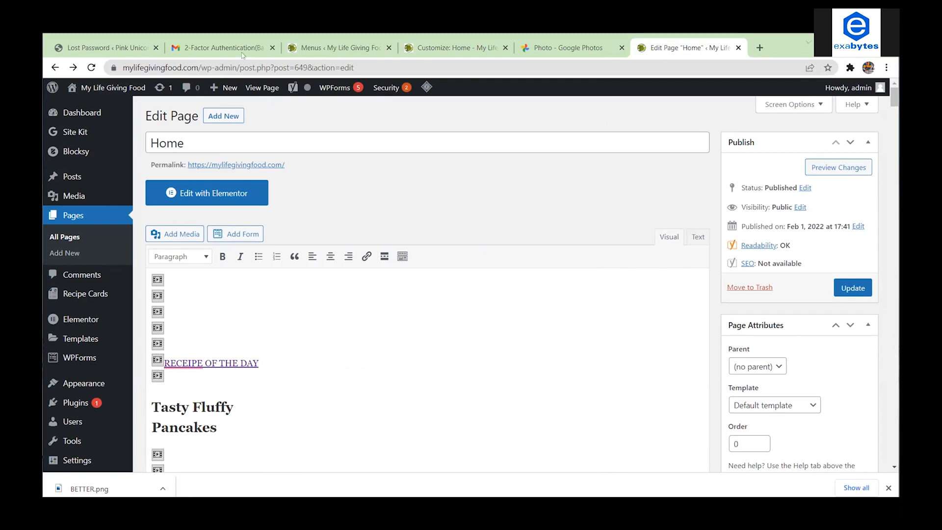
click(54, 67)
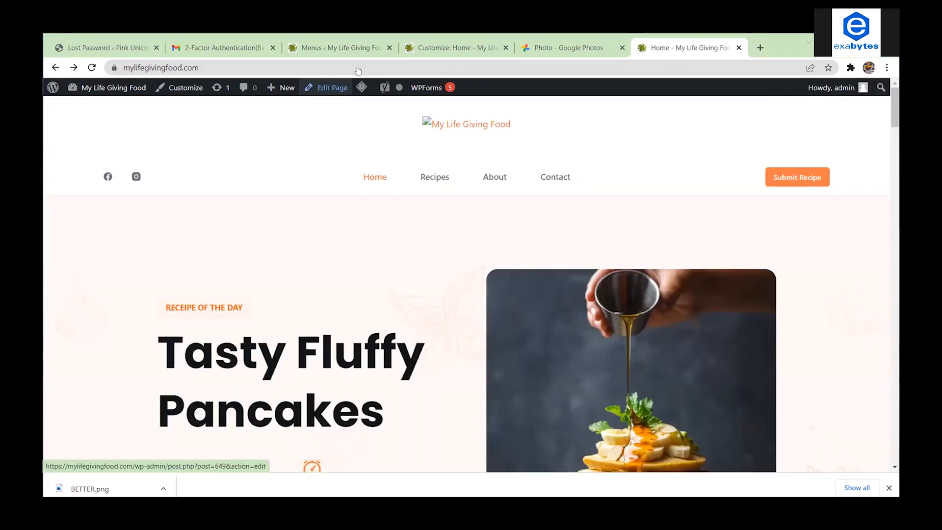
click(328, 89)
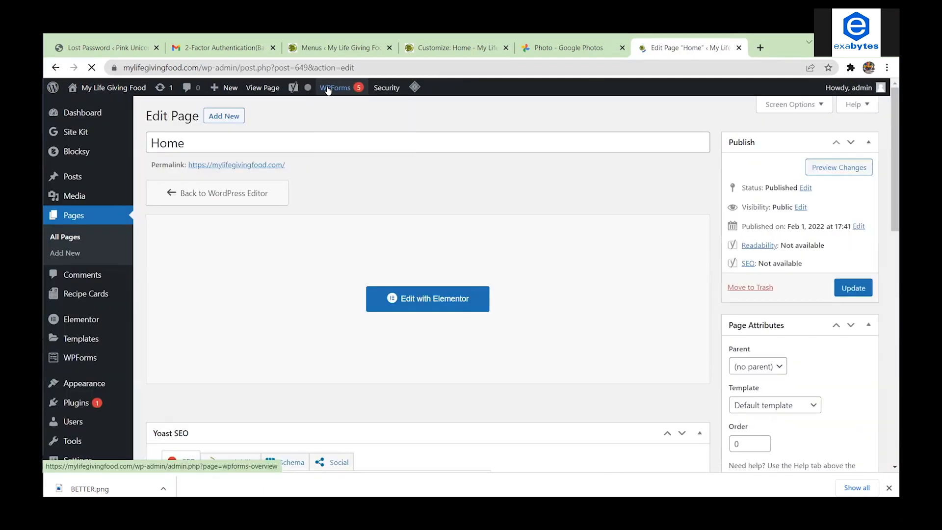
scroll(301, 290, down, 1)
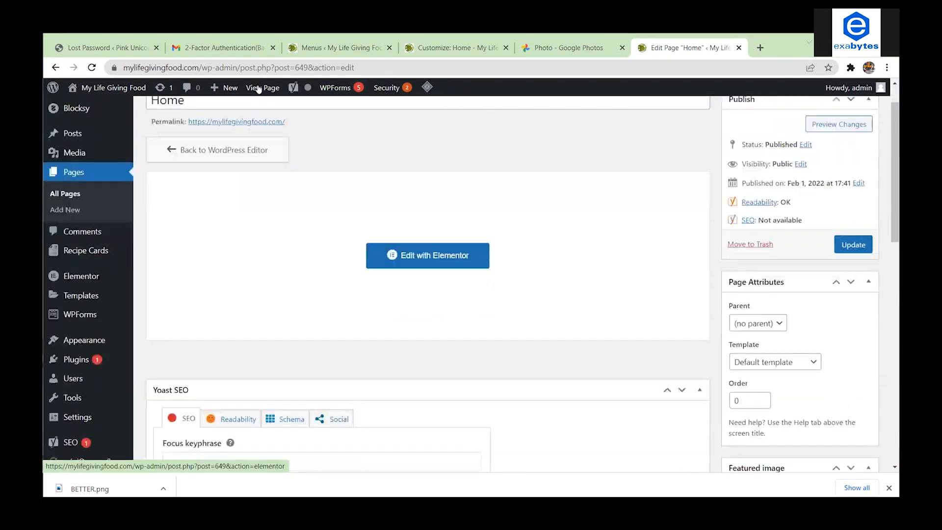
scroll(252, 88, down, 10)
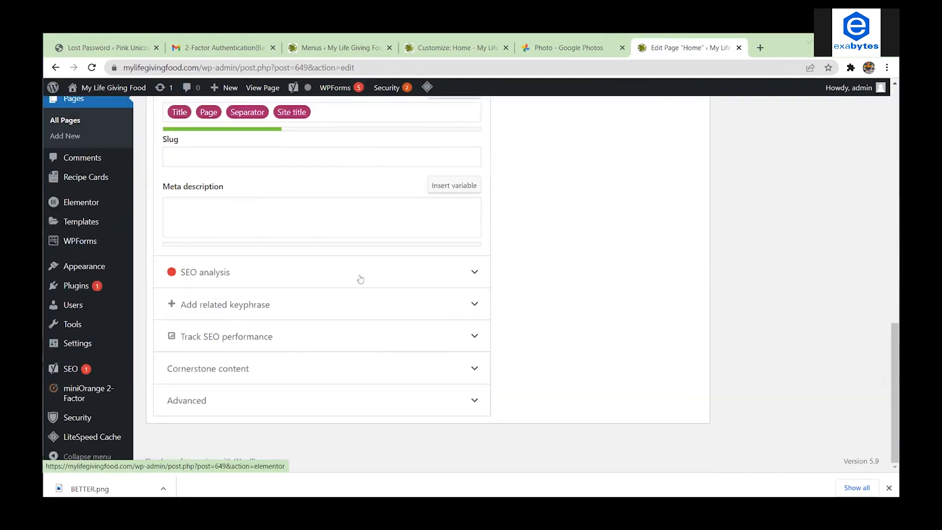
scroll(371, 297, up, 8)
scroll(371, 298, up, 4)
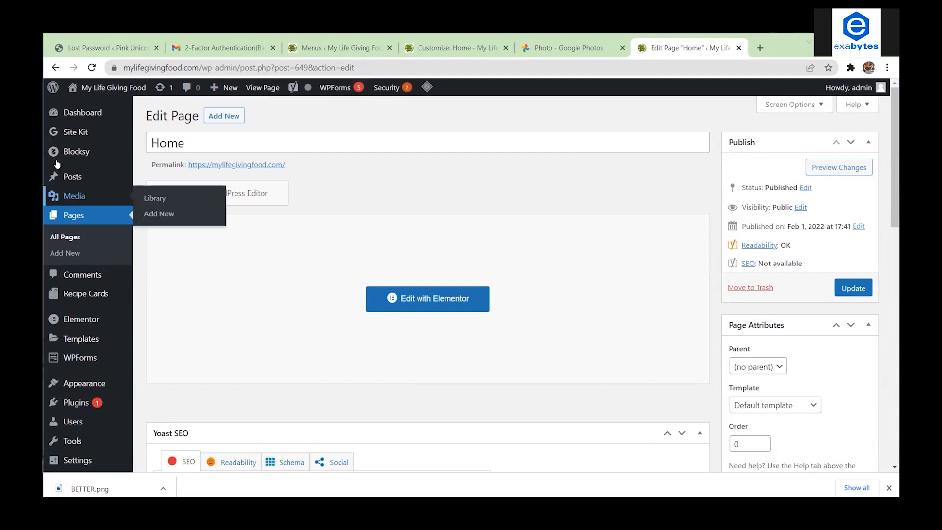
mouse_move(68, 153)
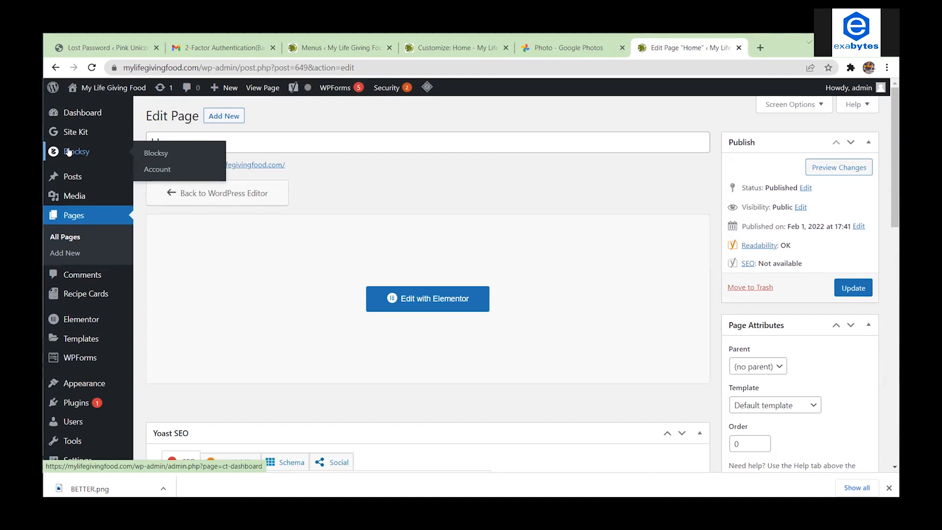
Open the Blocksy dashboard's Starter Sites list and scroll down to the Tasty card
click(69, 153)
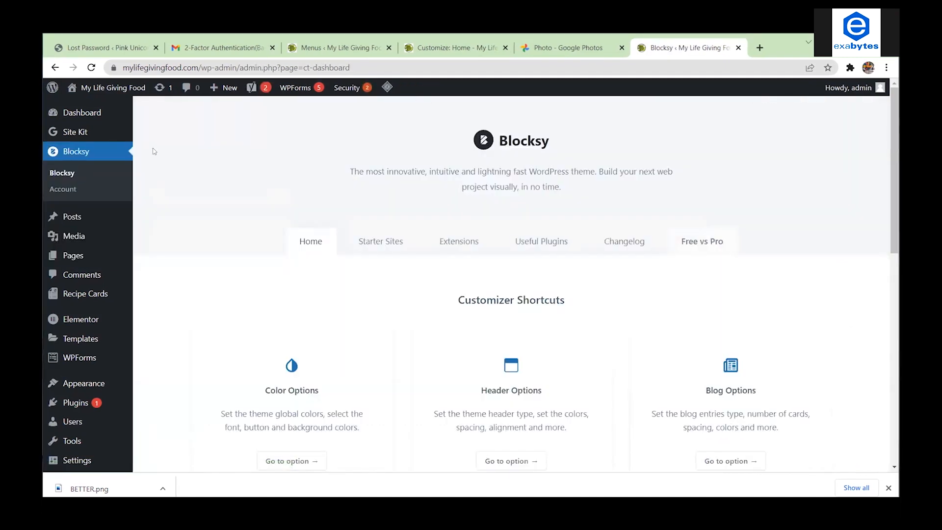
scroll(508, 171, down, 3)
scroll(507, 174, up, 3)
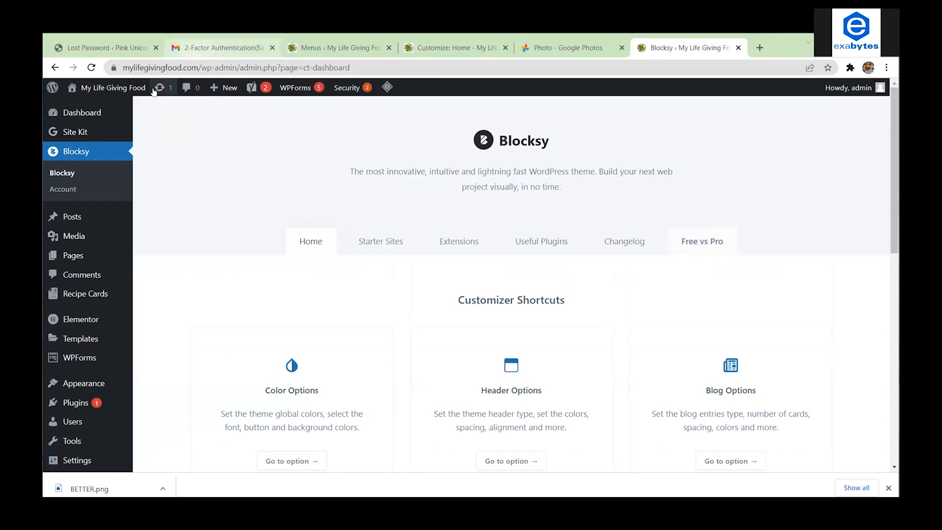
mouse_move(90, 108)
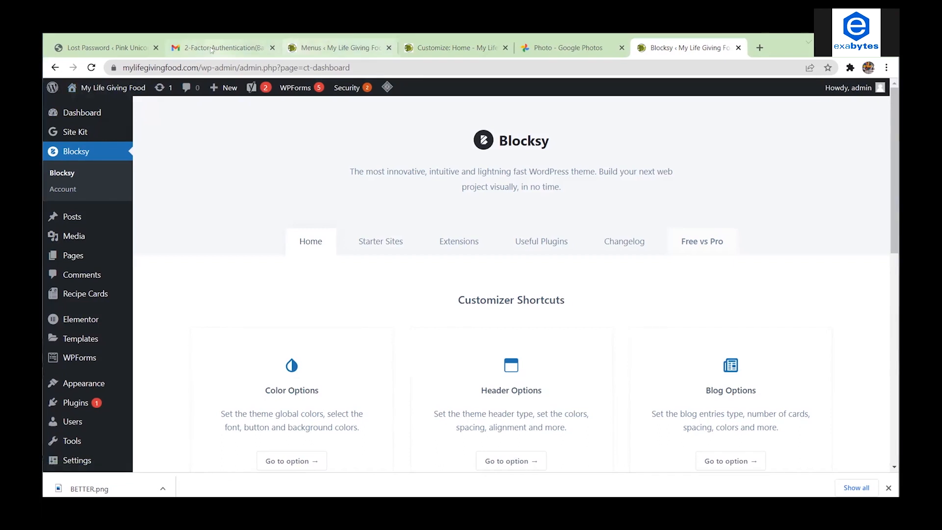
click(373, 247)
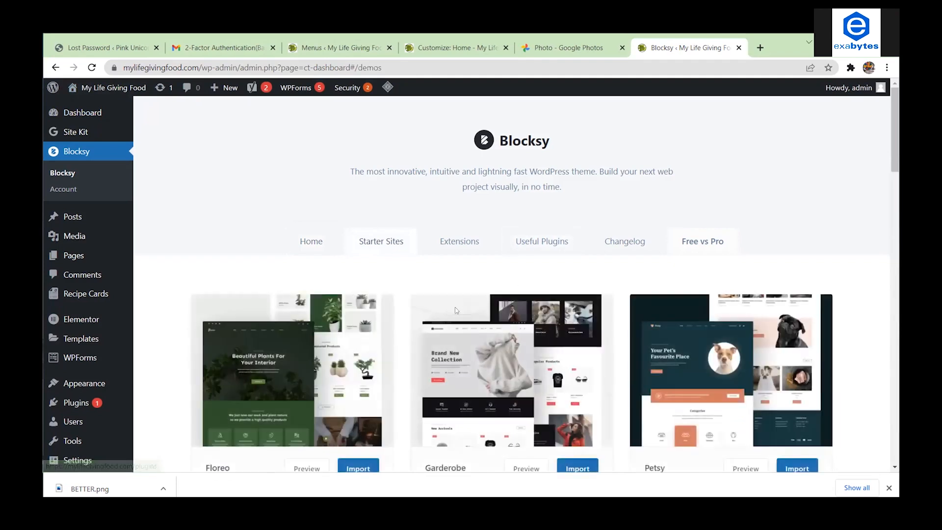
scroll(449, 307, down, 4)
scroll(426, 316, down, 12)
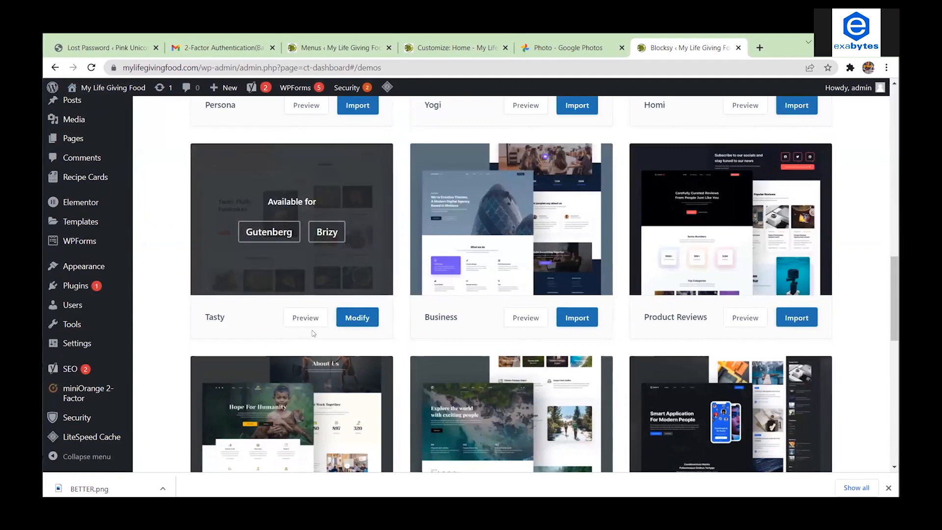
Remove the installed Tasty starter site through Modify and dismiss the confirmation
click(347, 319)
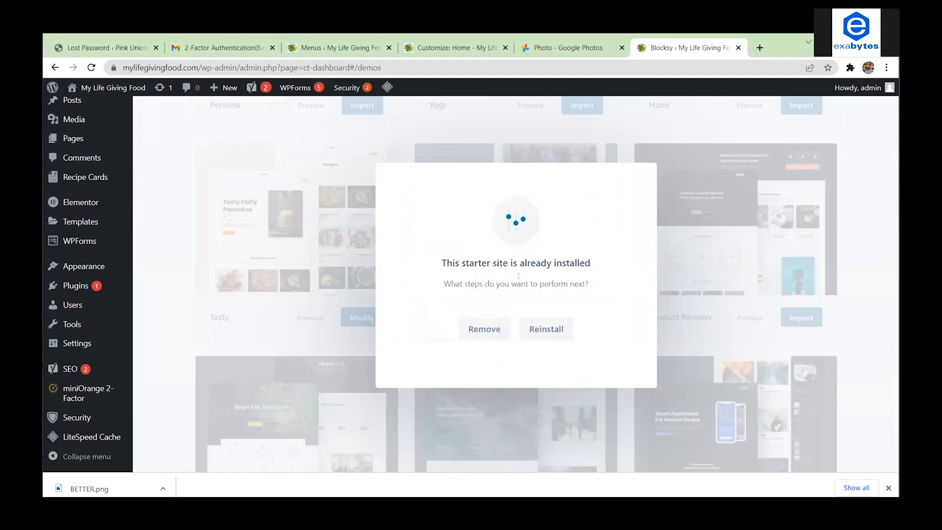
click(495, 334)
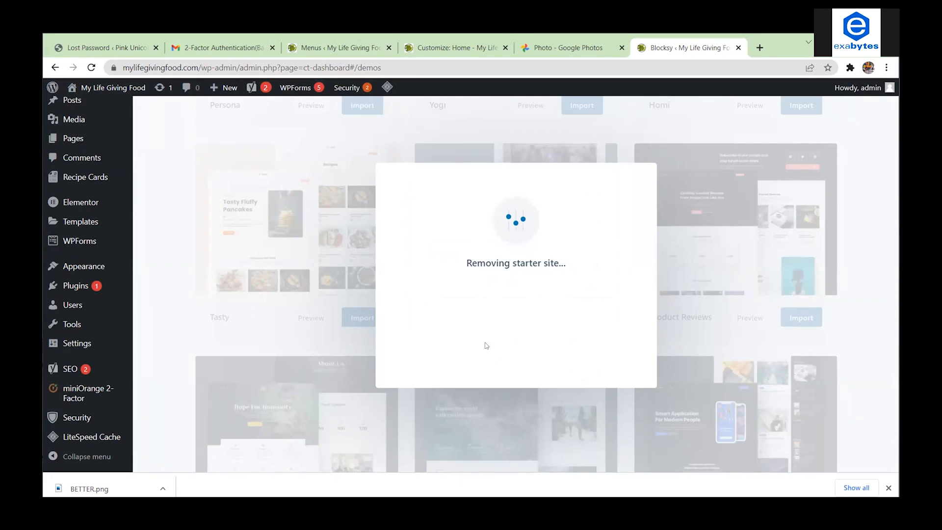
click(516, 318)
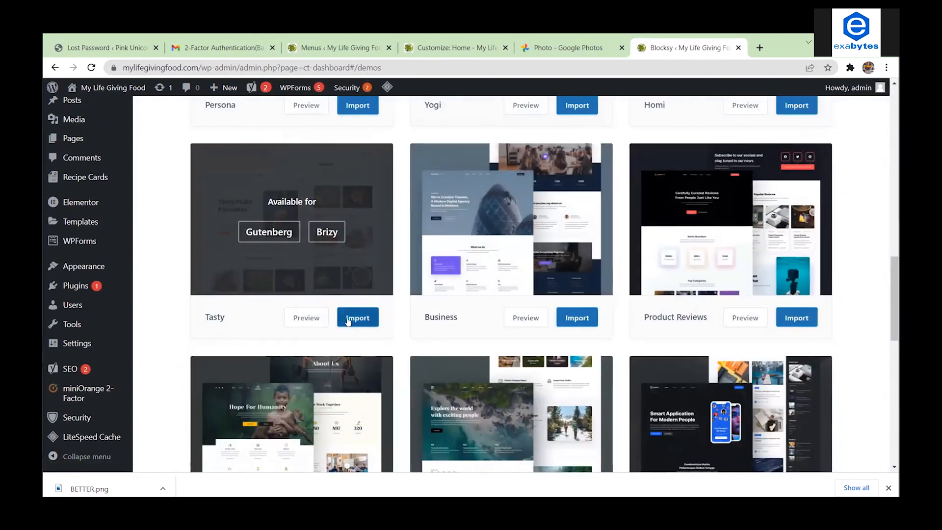
Start a clean Tasty import with Gutenberg and required plugins, then close Chrome's downloads bar
click(348, 320)
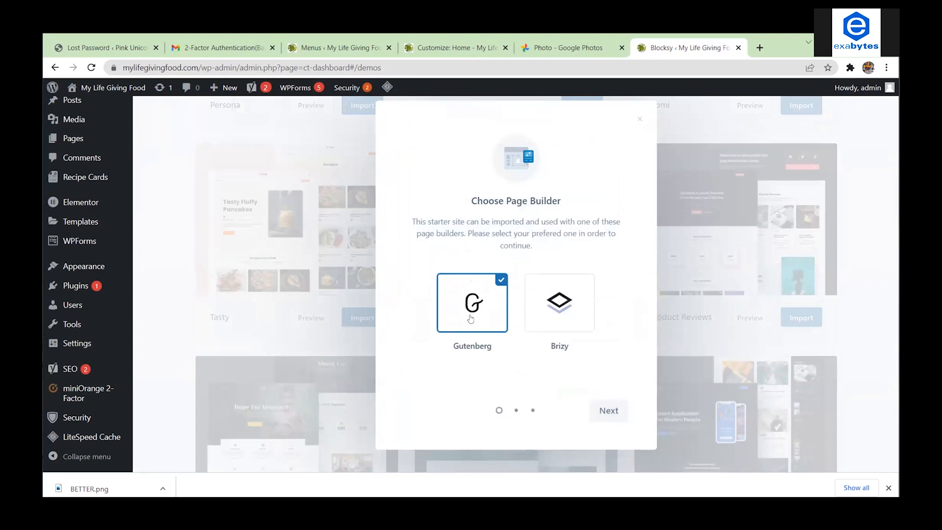
click(603, 418)
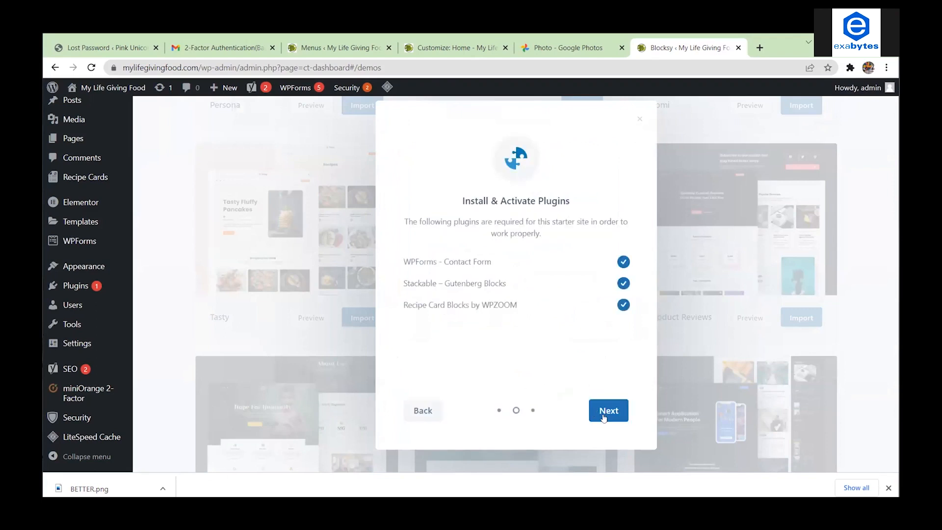
click(604, 417)
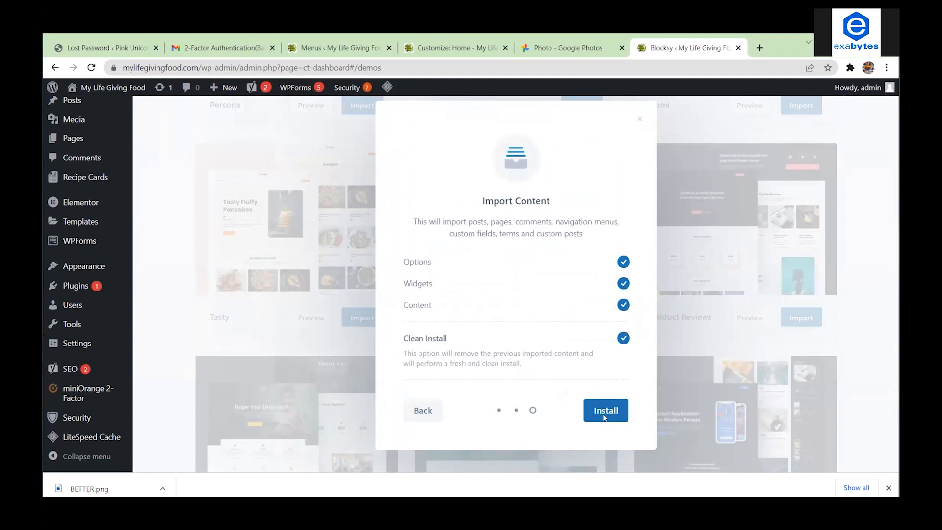
click(604, 417)
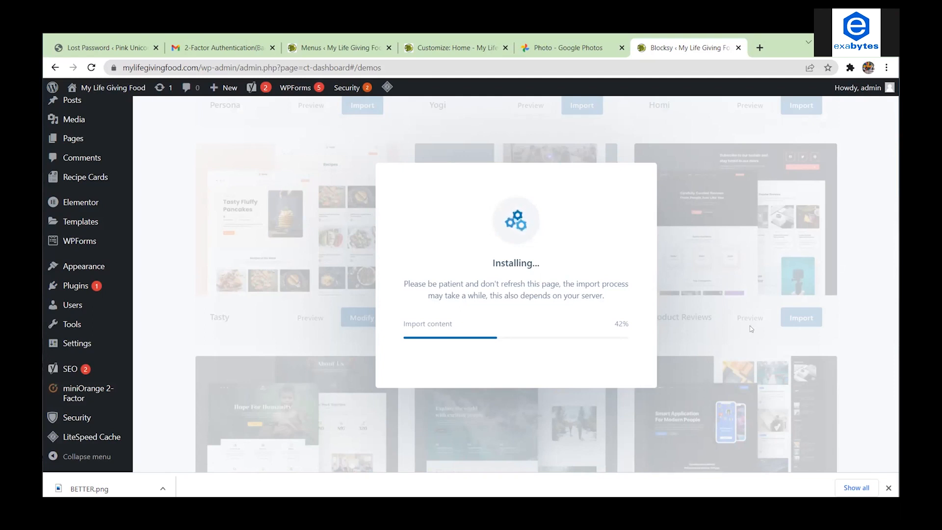
click(888, 488)
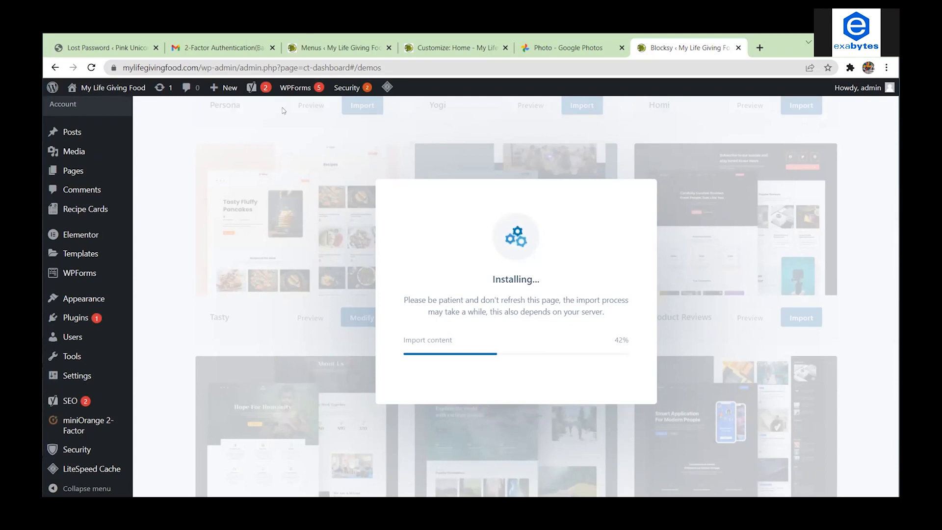
Close the stale Menus tab, keep the Customize tab open, and return to the Blocksy import
click(308, 47)
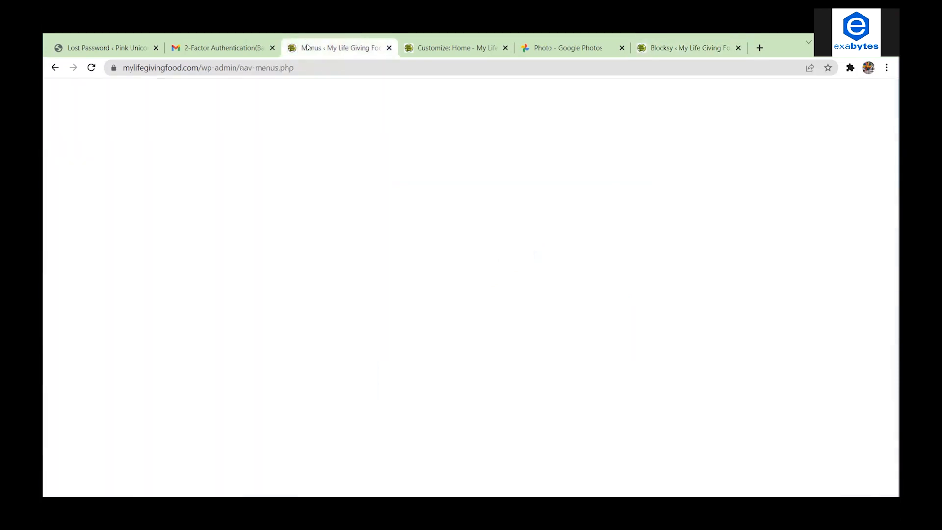
click(388, 47)
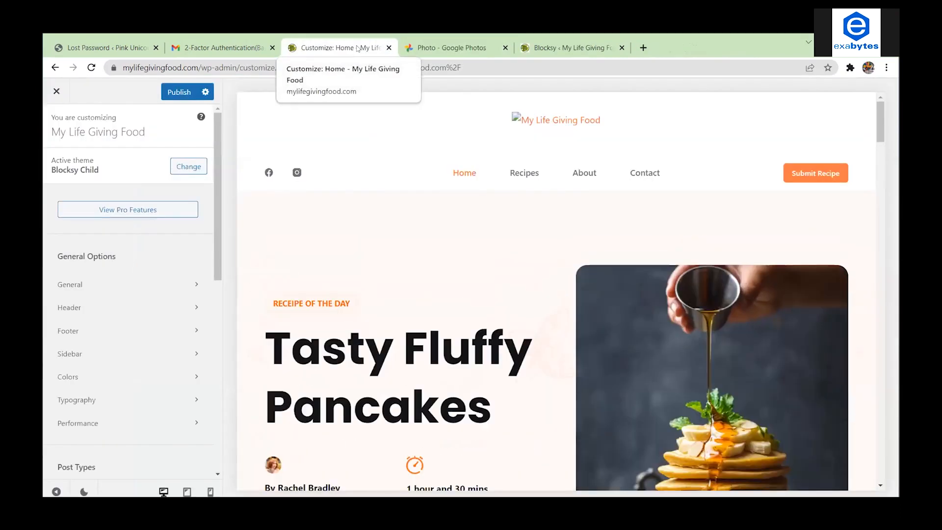
click(389, 47)
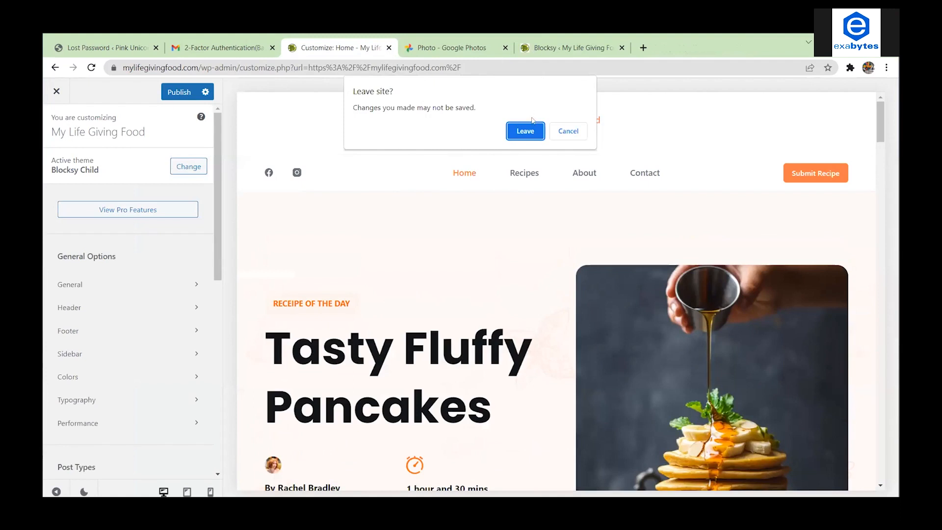
click(564, 131)
click(607, 47)
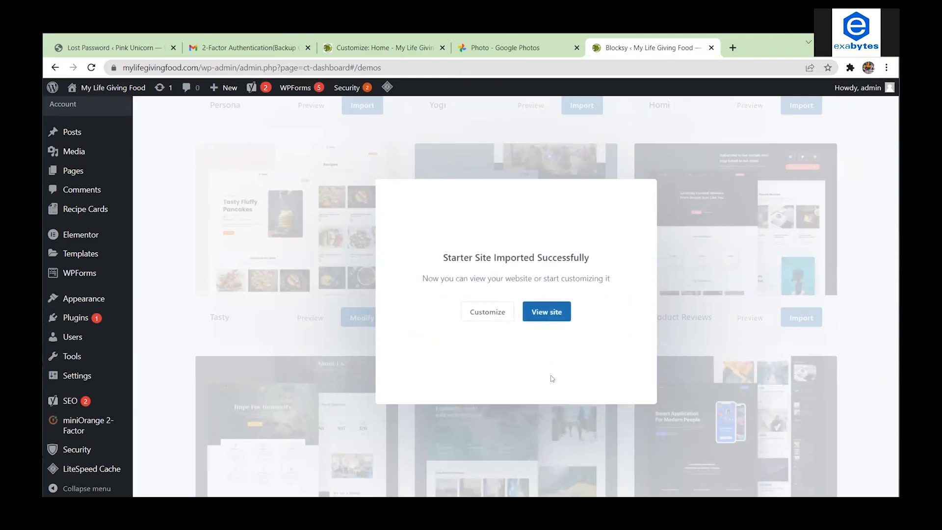
View the newly imported Tasty site and open the Home page's edit screen
click(528, 317)
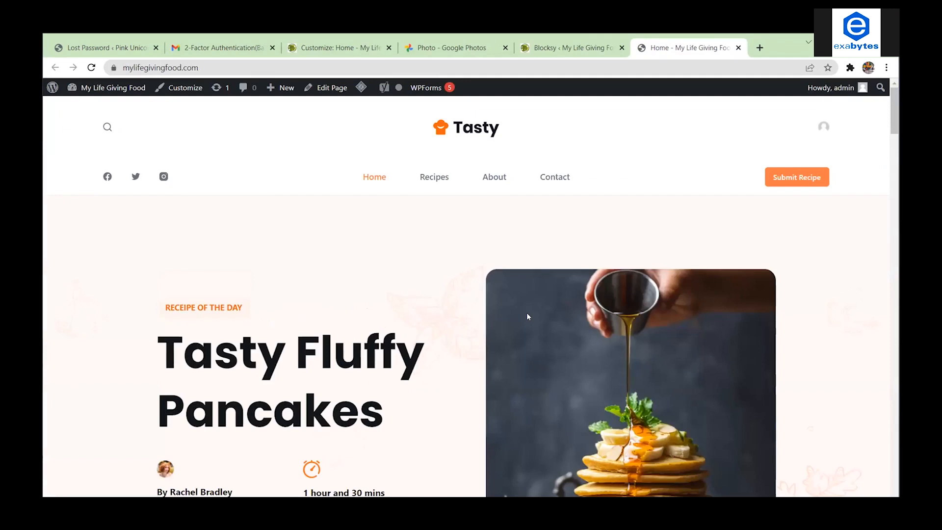
click(328, 89)
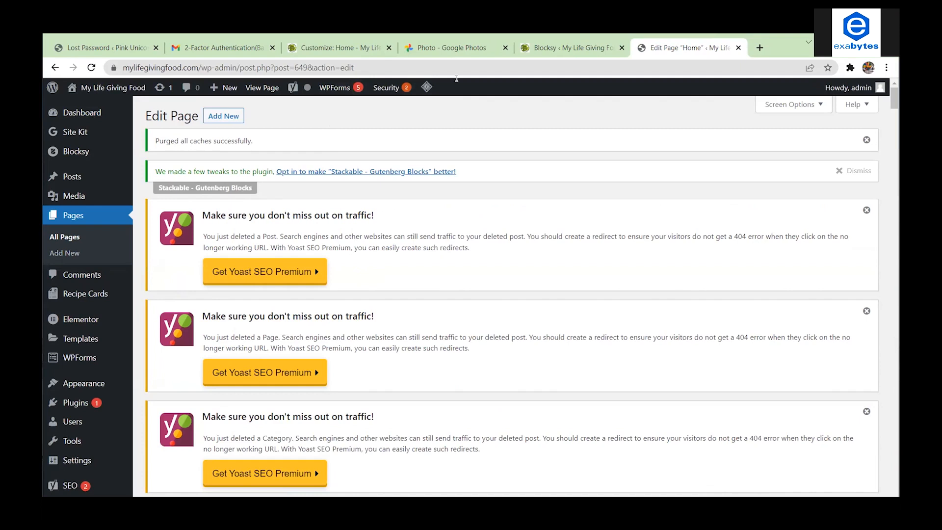
click(551, 49)
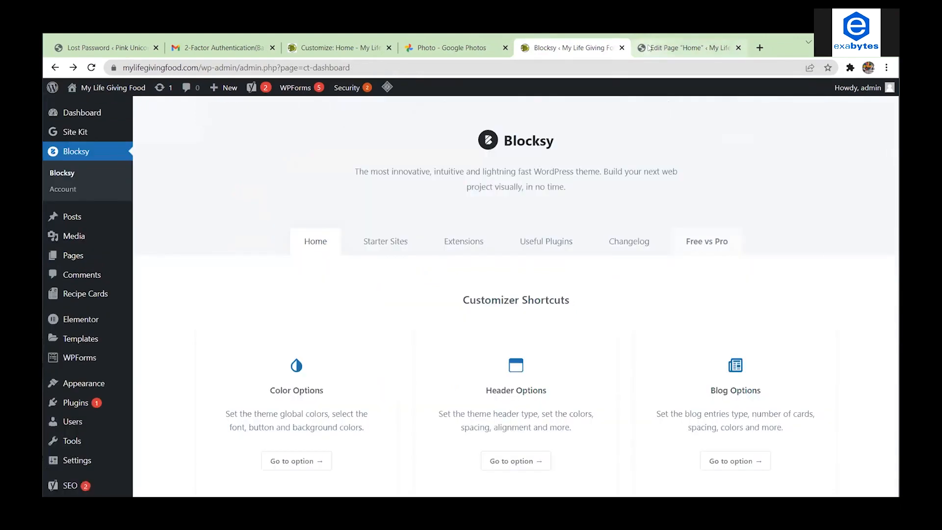
click(651, 49)
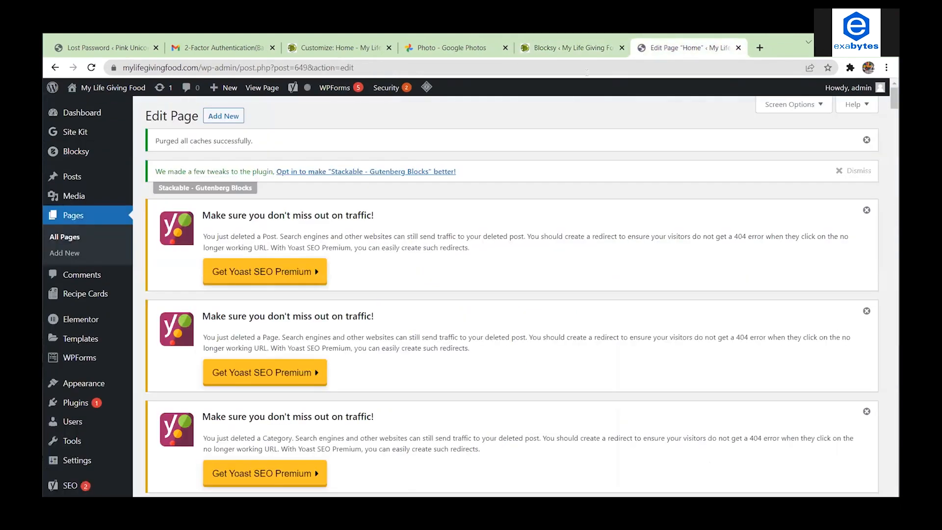
Revisit the live homepage, reopen its edit screen and launch Edit with Elementor
mouse_move(113, 87)
click(90, 110)
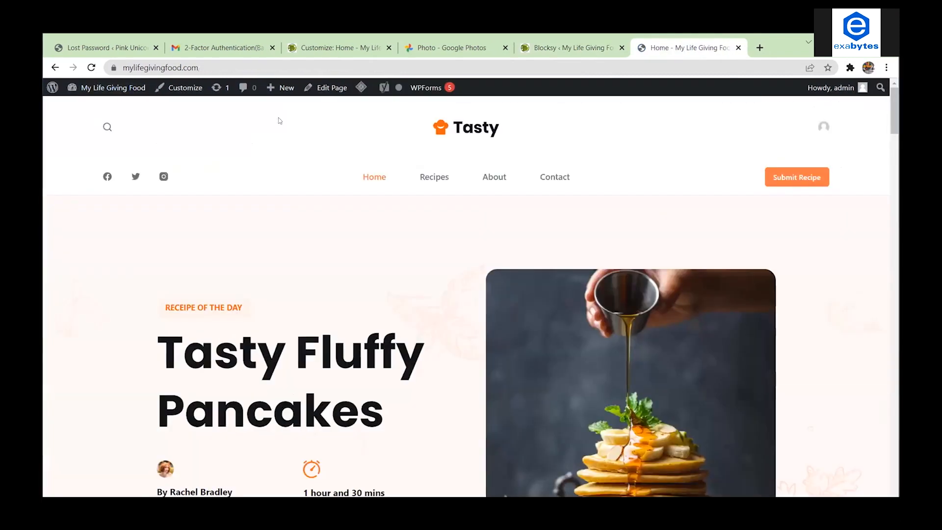
click(334, 91)
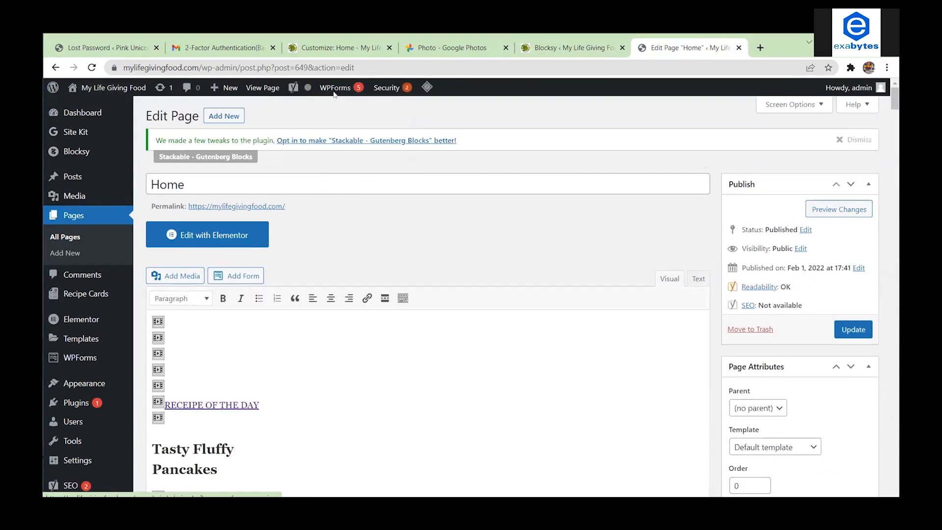
scroll(373, 258, down, 3)
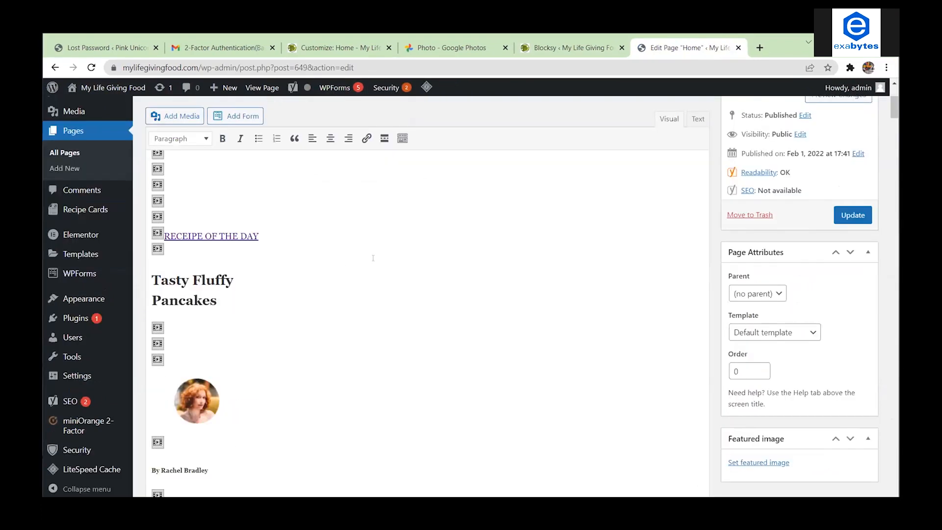
scroll(373, 259, up, 3)
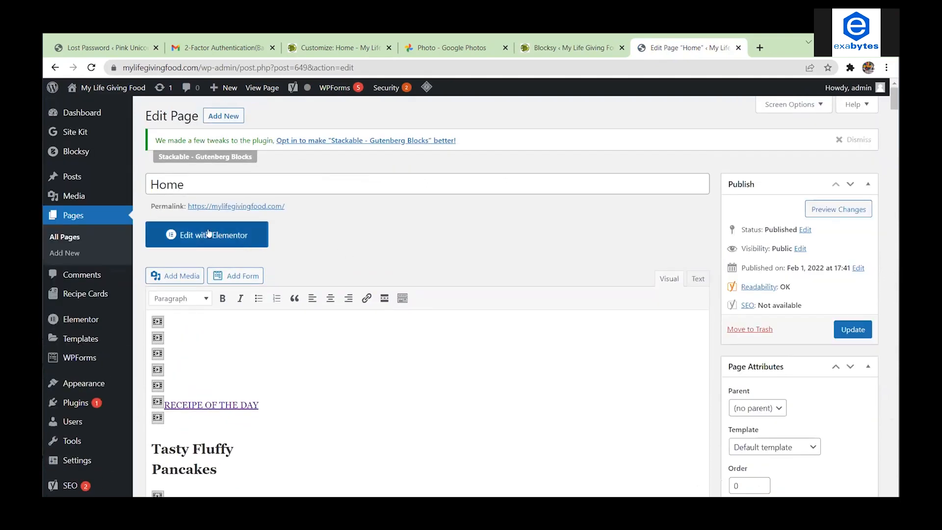
click(201, 234)
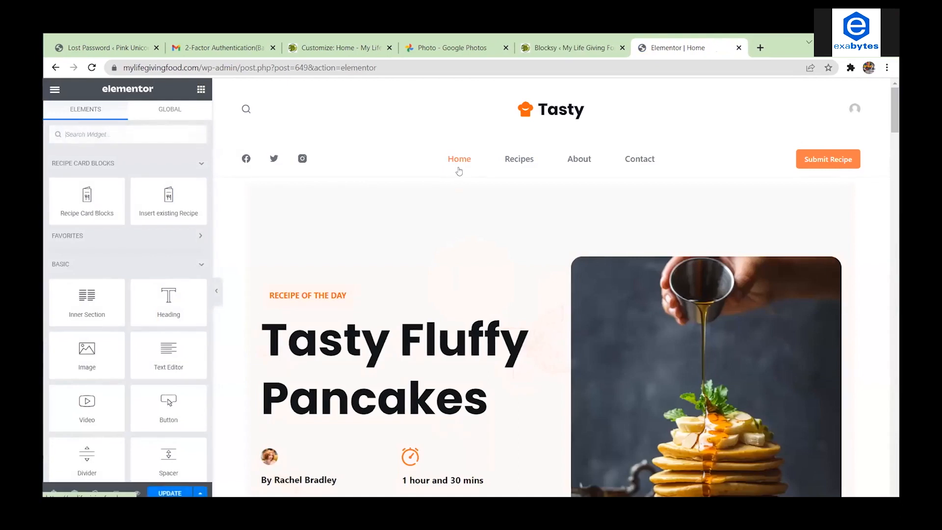
Scroll the Elementor canvas to inspect the Tasty Fluffy Pancakes hero on the Home page
drag(142, 403, 143, 403)
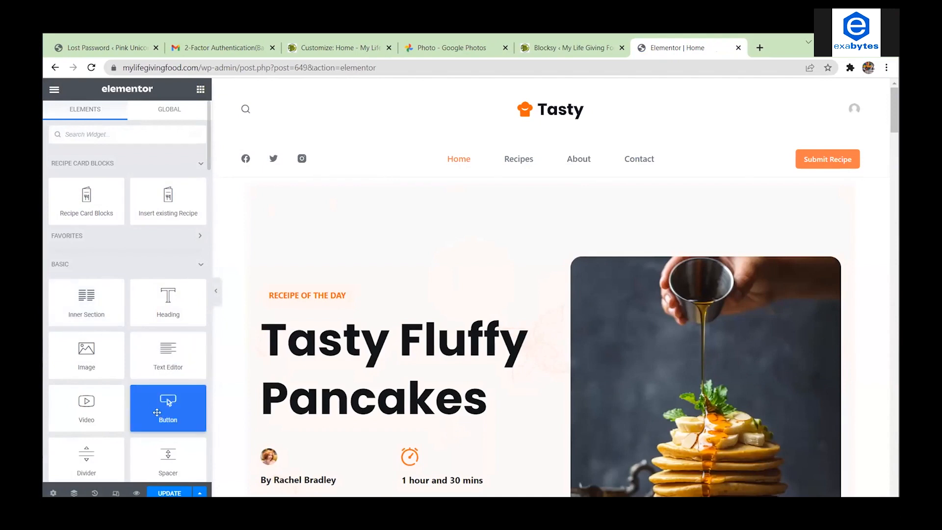
scroll(158, 415, down, 5)
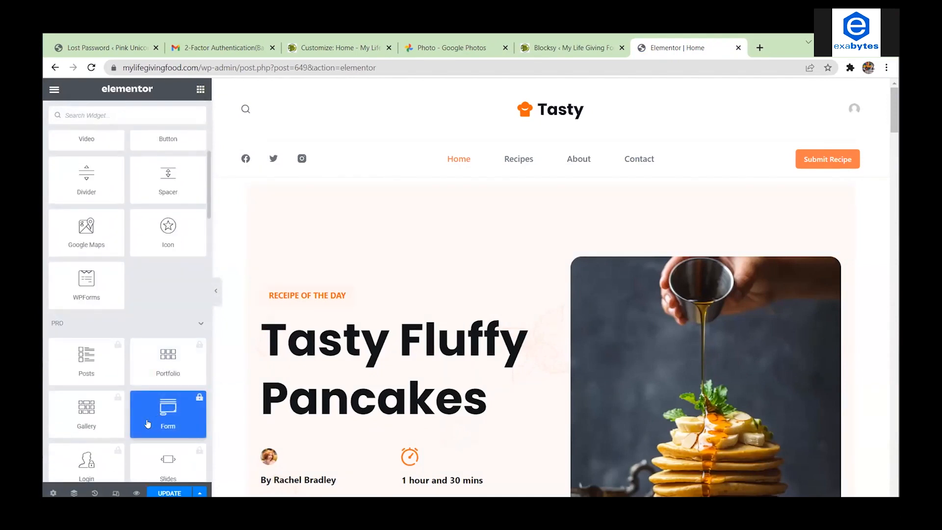
scroll(147, 420, up, 6)
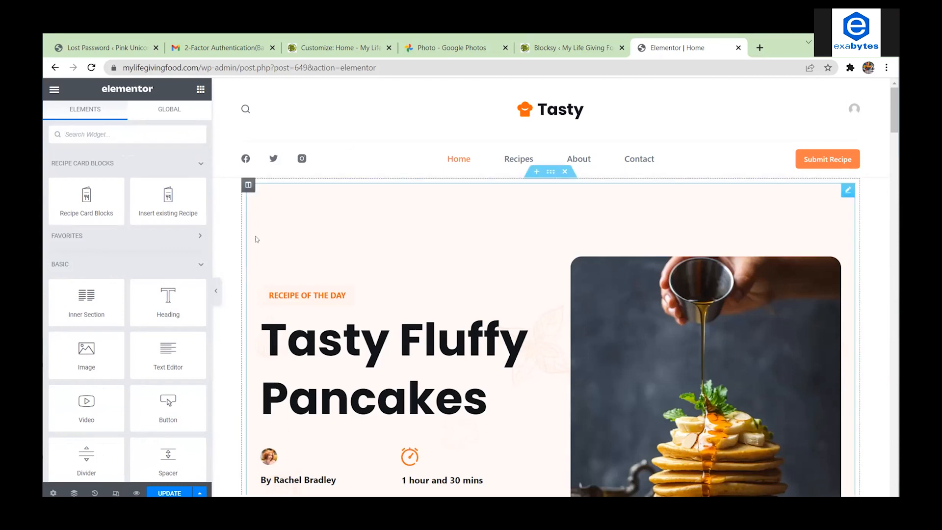
Select the hero heading text 'Tasty Fluffy Pancakes' and replace it with 'woohoo'
click(352, 343)
scroll(360, 384, down, 5)
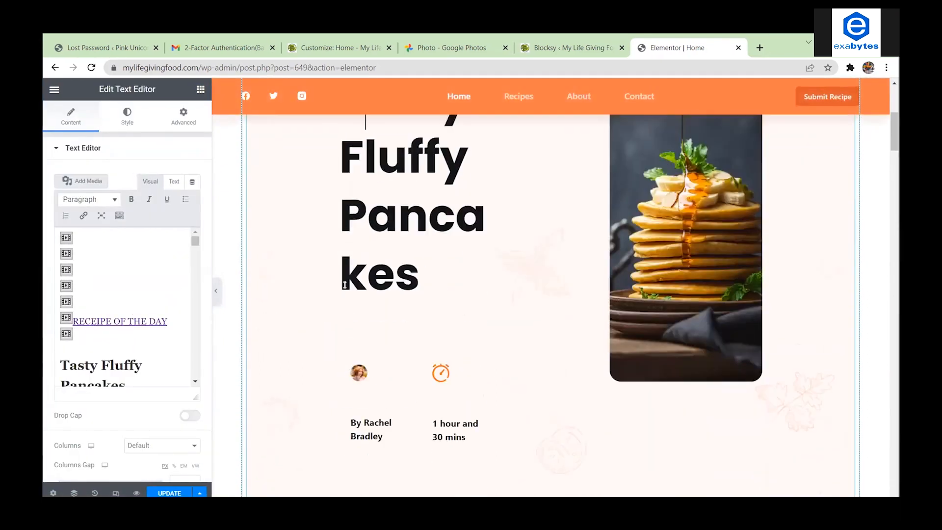
scroll(343, 289, up, 1)
drag(421, 338, 338, 130)
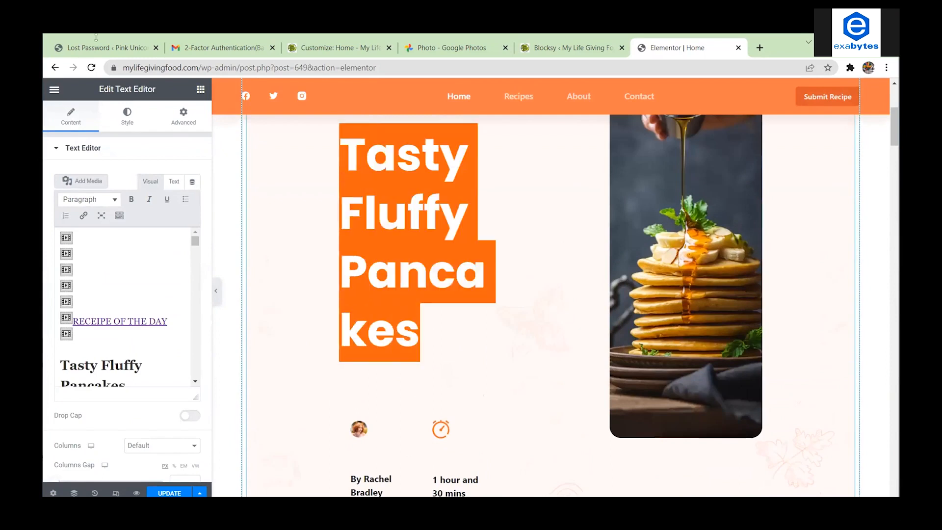
text(woohoo)
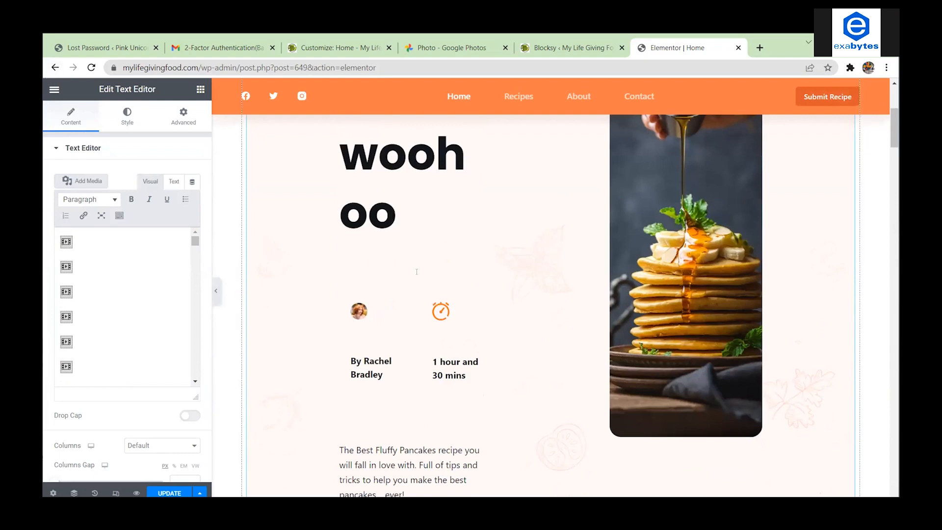
Scroll through the Home page to check the renamed 'woohoo' hero heading
scroll(417, 271, down, 2)
scroll(417, 272, down, 4)
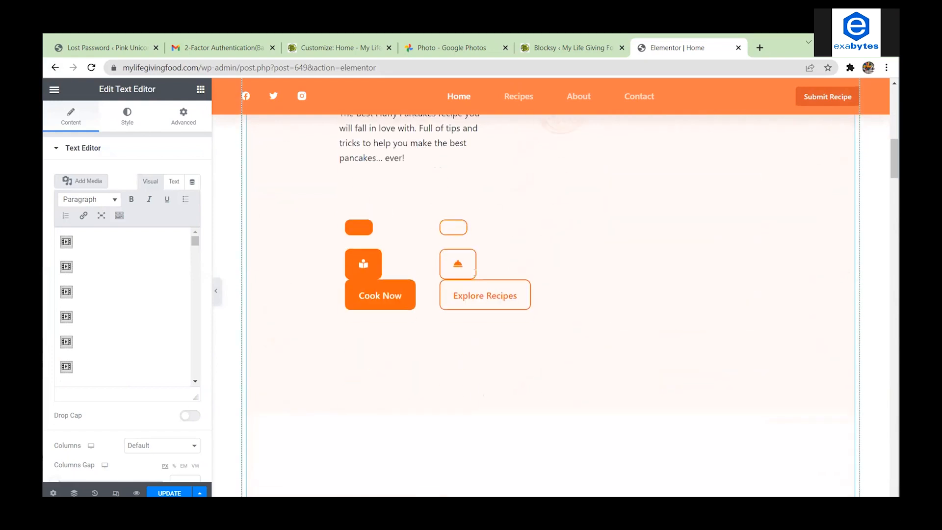
scroll(588, 219, up, 2)
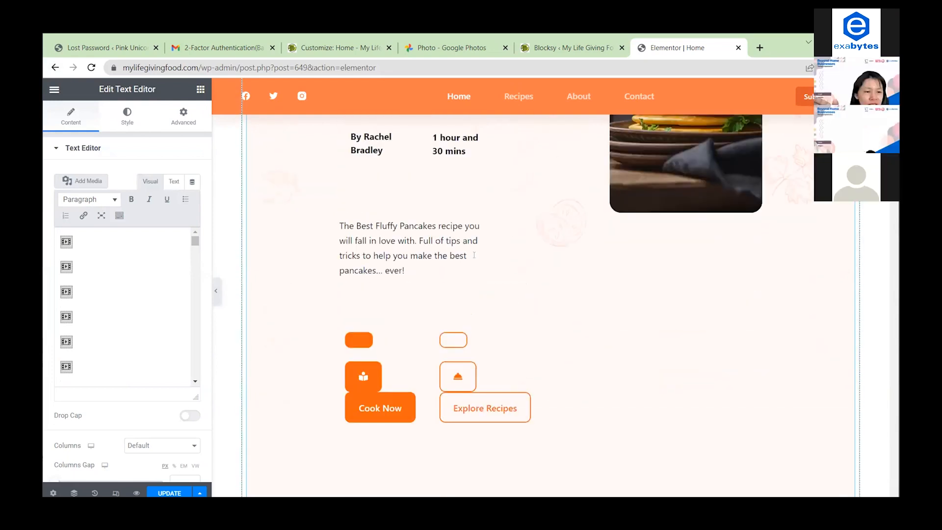
scroll(147, 417, down, 2)
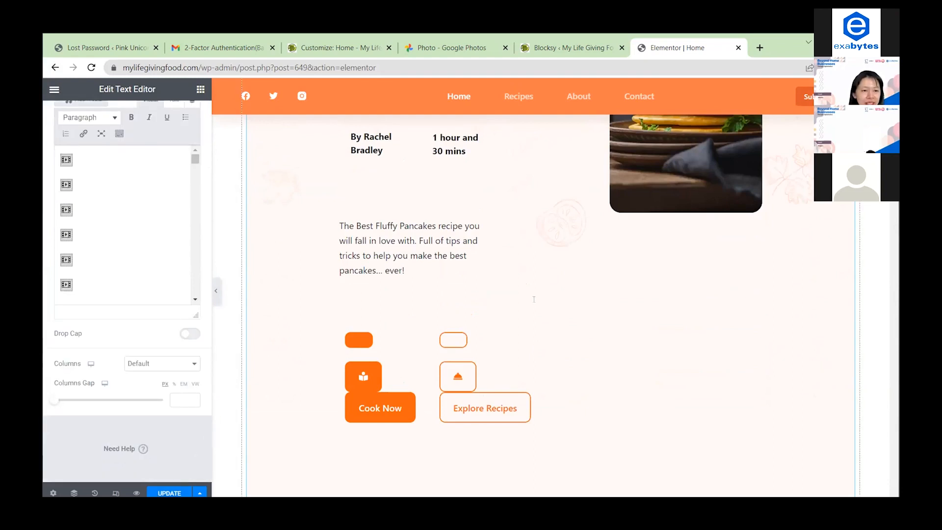
scroll(534, 299, up, 5)
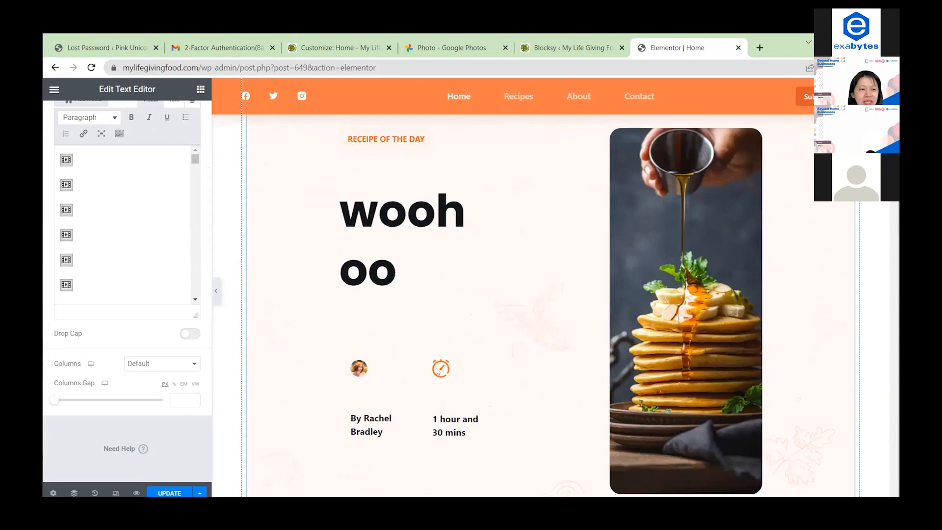
scroll(436, 368, down, 2)
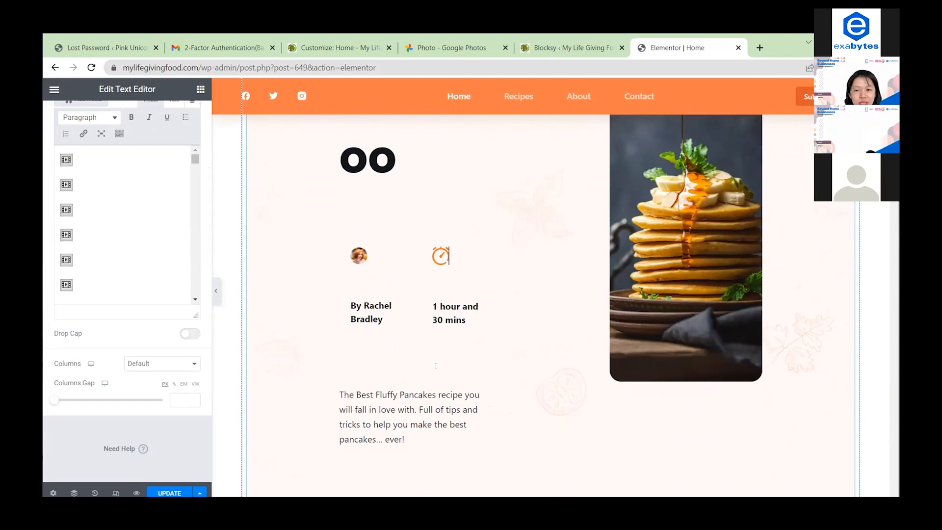
scroll(436, 365, down, 2)
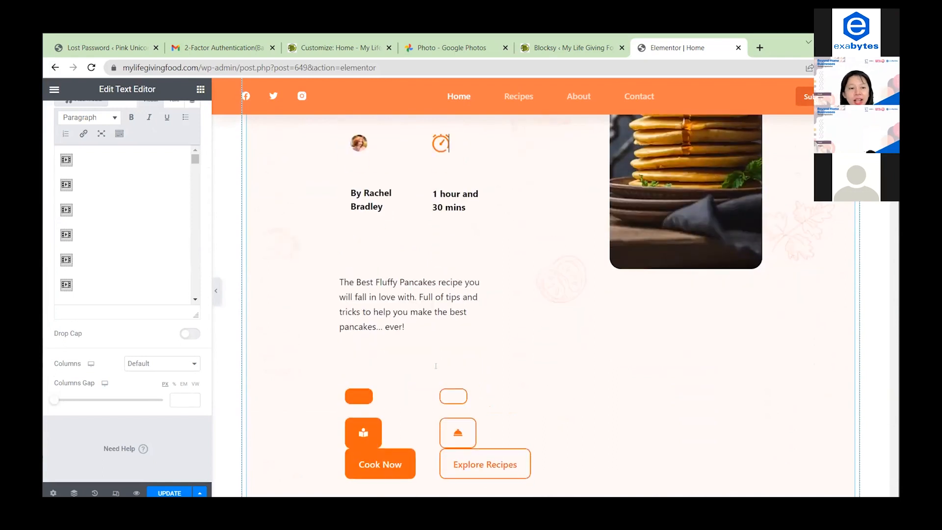
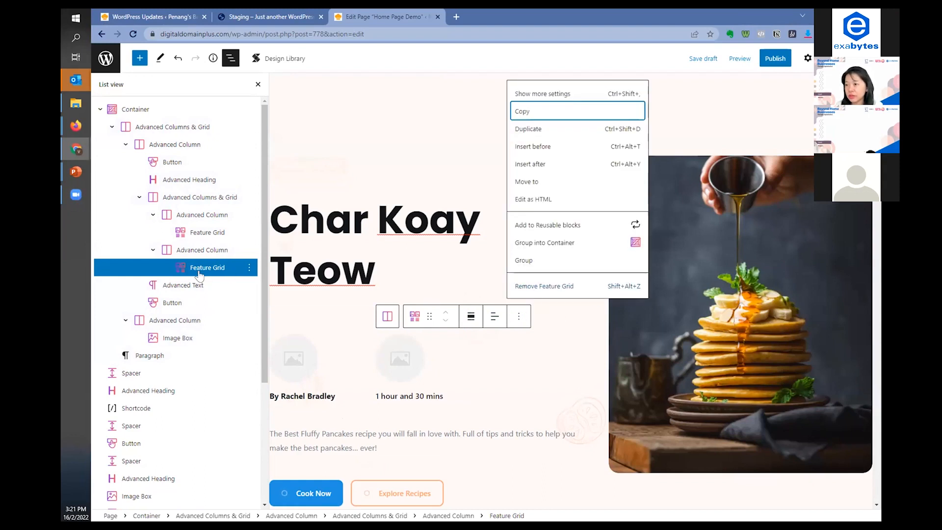
Remove the second Feature Grid block, then the remaining one under the Char Koay Teow heading
click(532, 285)
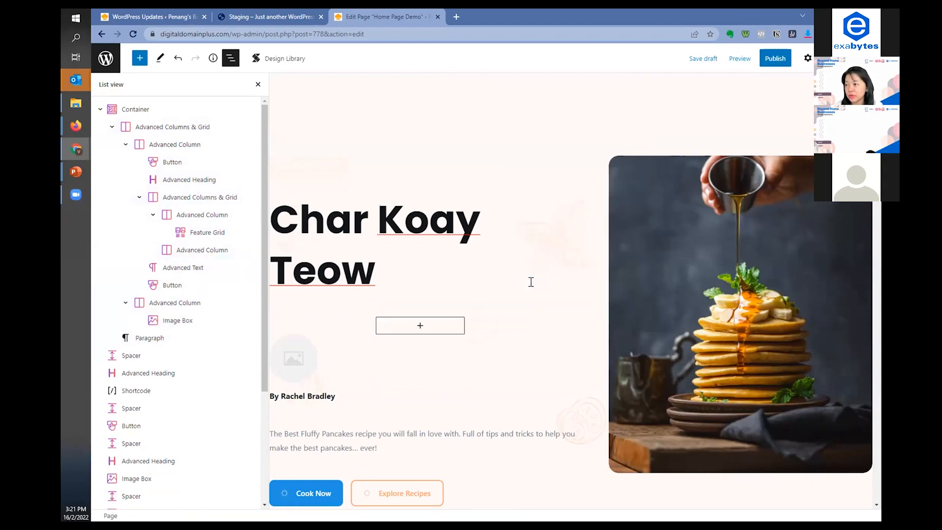
click(303, 361)
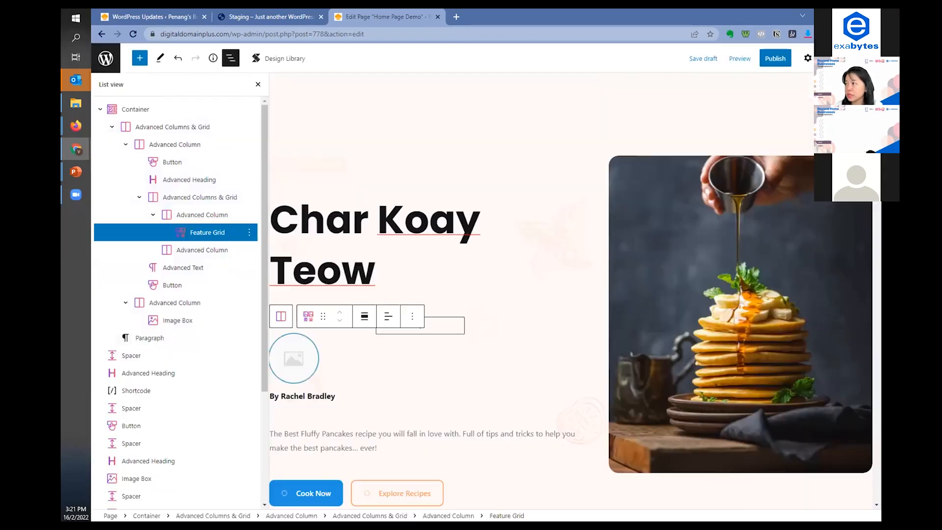
key(Escape)
click(412, 316)
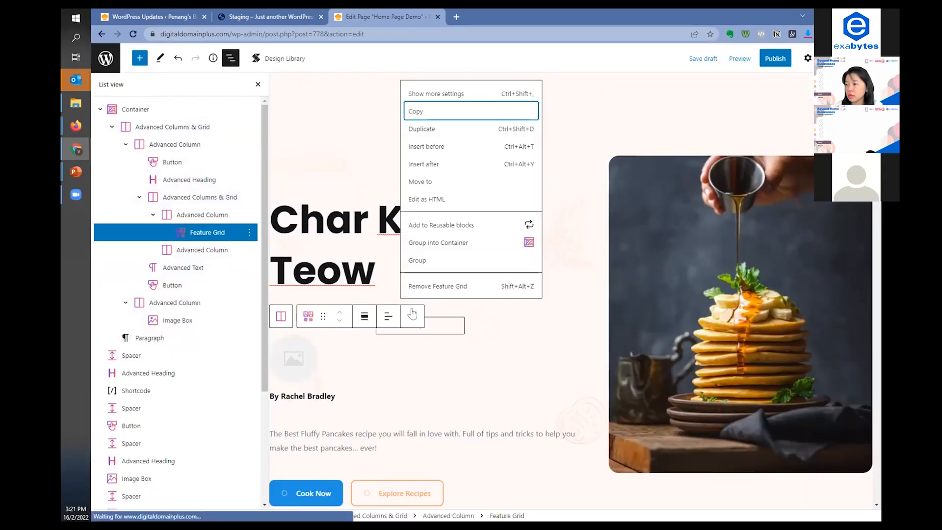
click(425, 288)
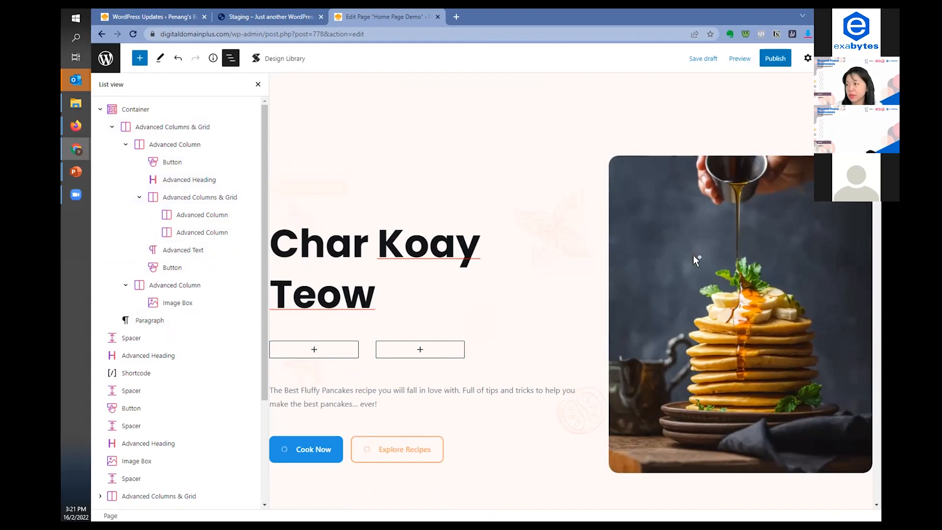
Swap the hero's pancake photo for the char-koay-teow3 shrimp noodle image from the Media Library
click(740, 305)
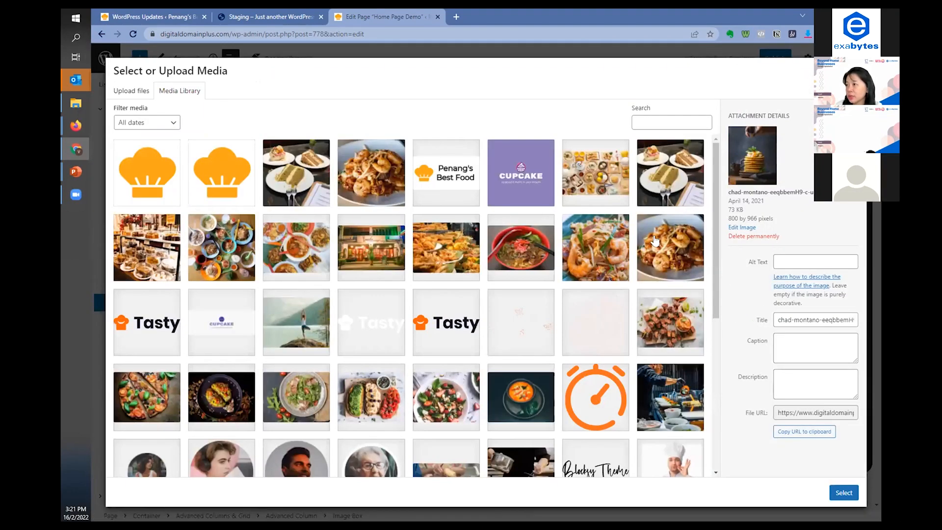
click(597, 246)
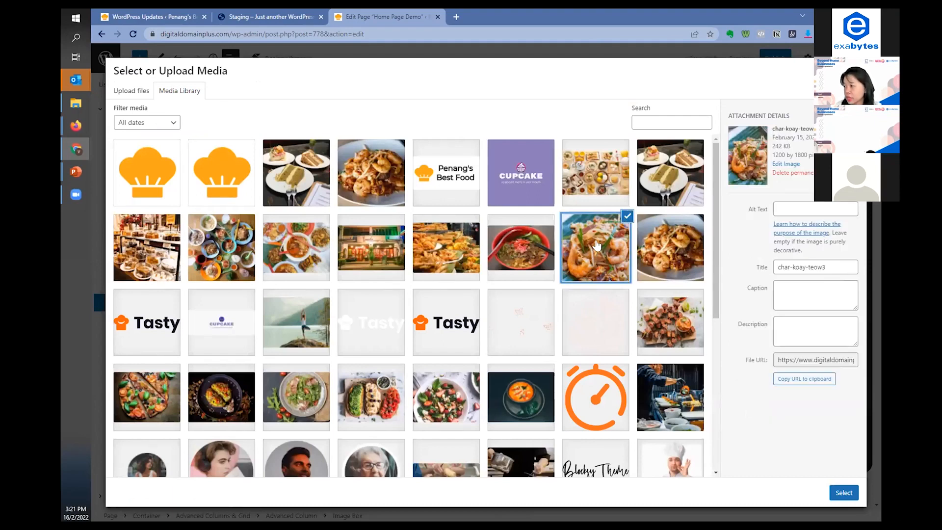
click(837, 493)
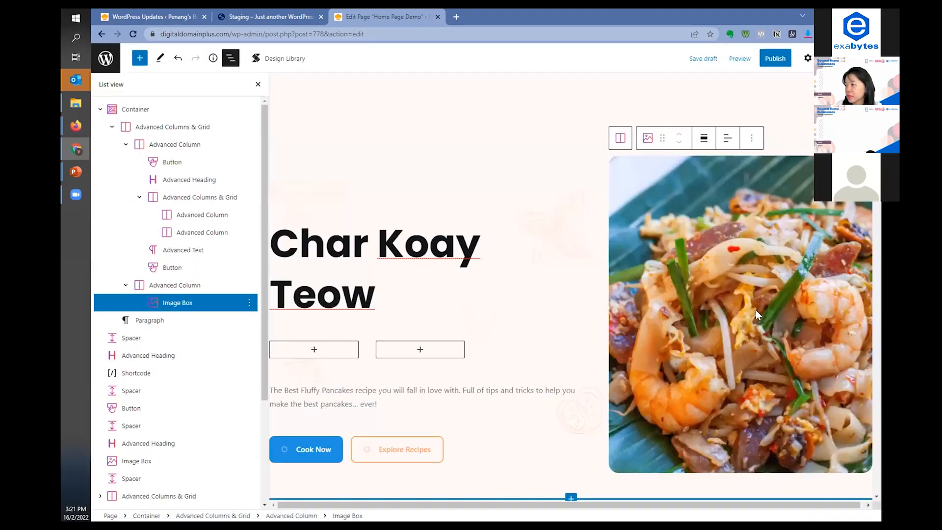
scroll(707, 275, down, 2)
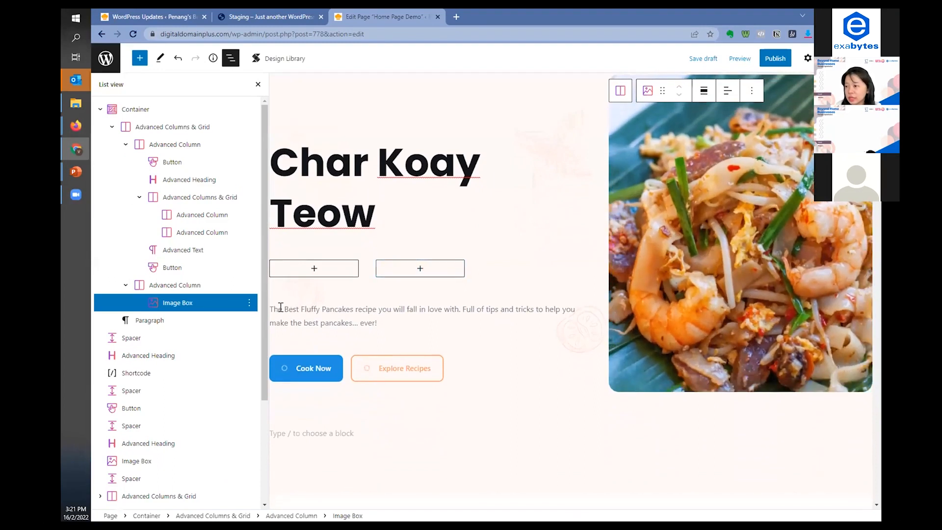
Replace the pancake paragraph with the pasted Char Koay Teow description of stir-fried flat rice noodles
triple_click(289, 306)
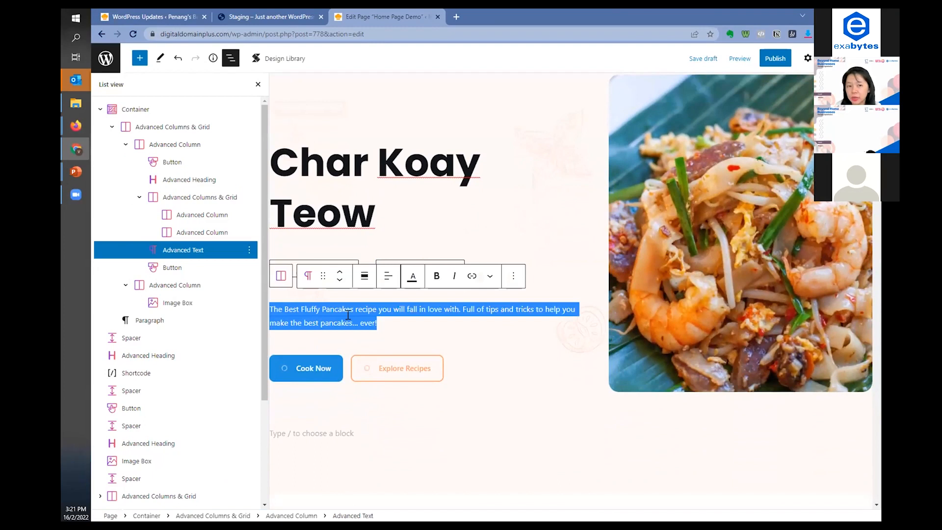
key(alt+Tab)
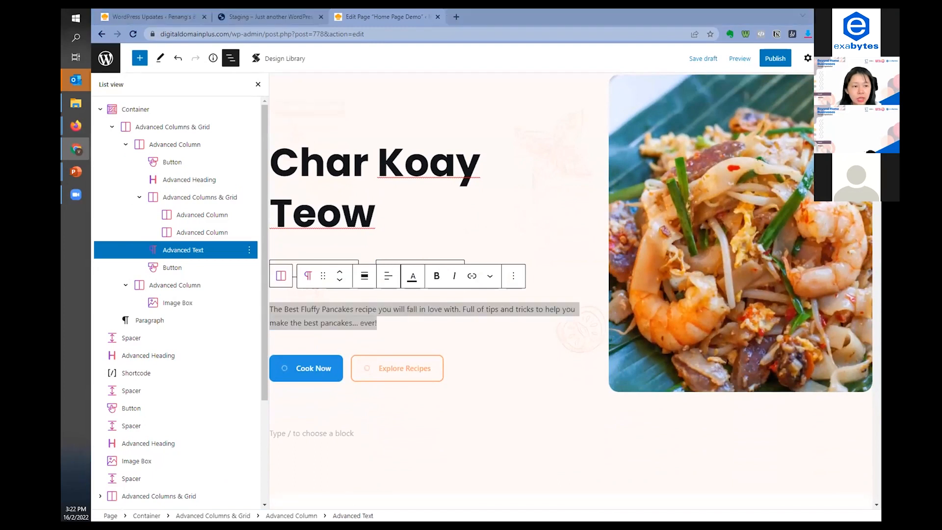
drag(321, 310, 268, 307)
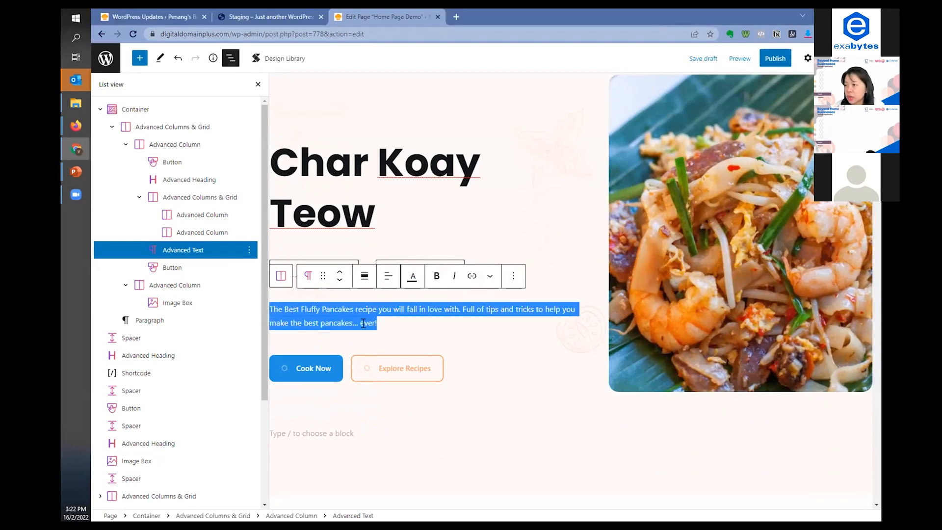
text(Flat rice noodles stir fried over intense heat in a well-seasoned wok with cockles, Chinese sausage, bean sprouts, and fish cake.)
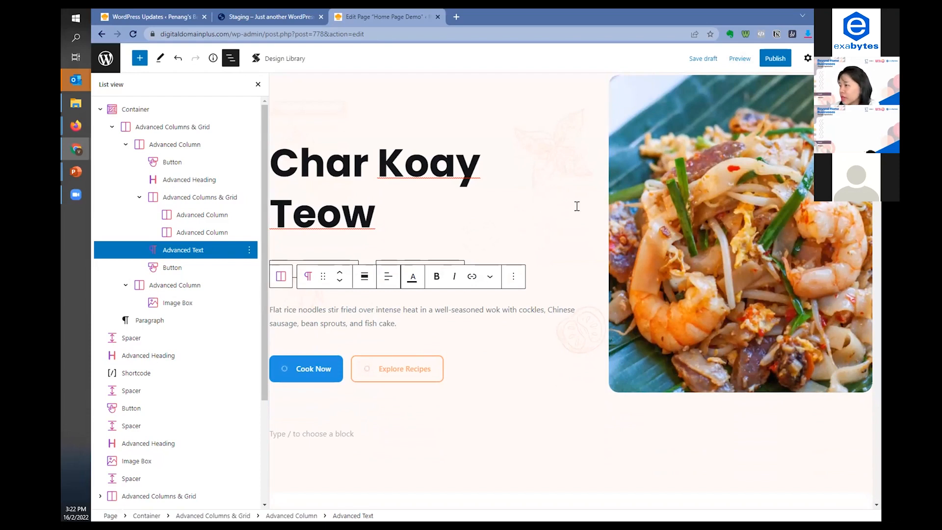
Relabel the Cook Now button as 'Locations'
click(307, 372)
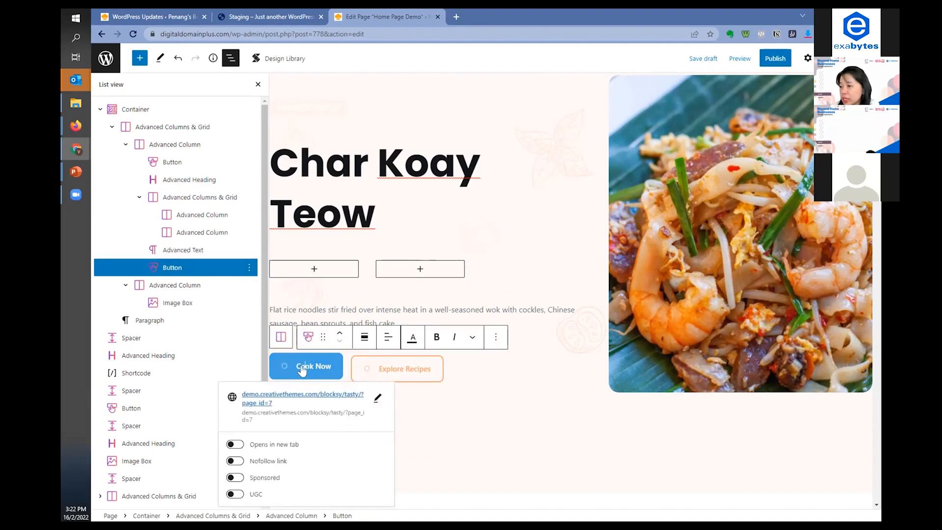
drag(295, 370, 332, 372)
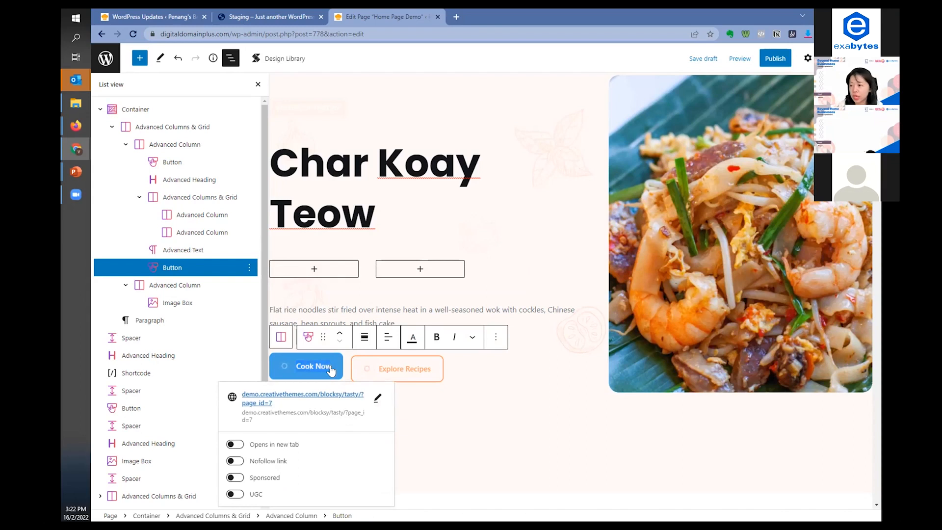
text(LOca)
key(BackSpace)
key(BackSpace)
key(BackSpace)
text(ocations)
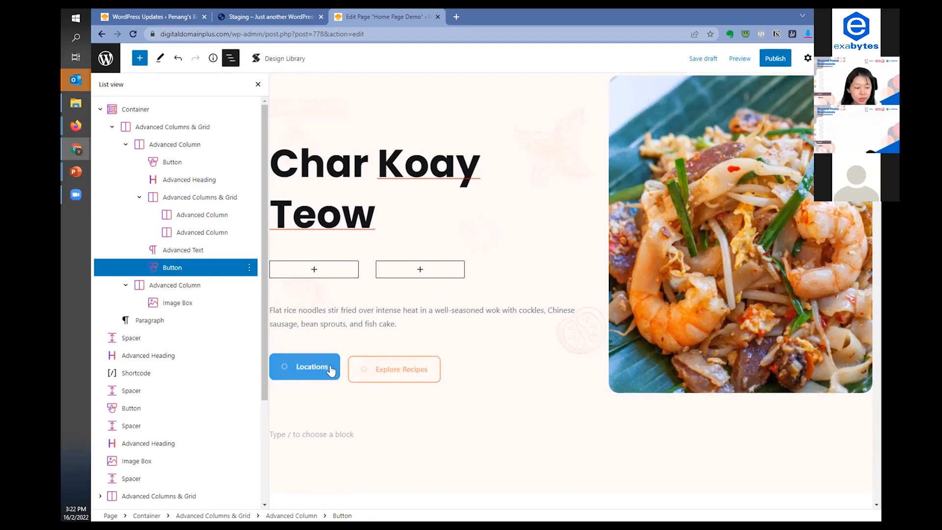
Relabel the Explore Recipes button as 'Other Street Food'
click(395, 376)
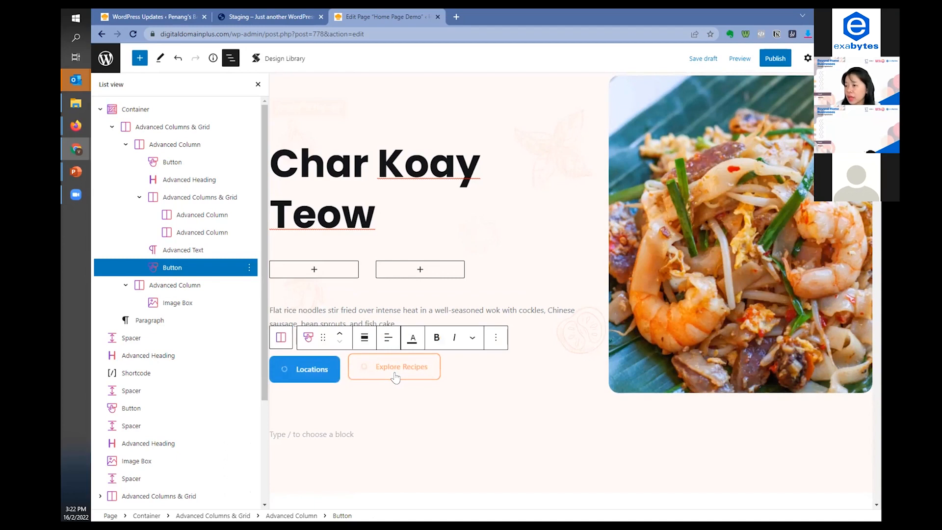
click(395, 374)
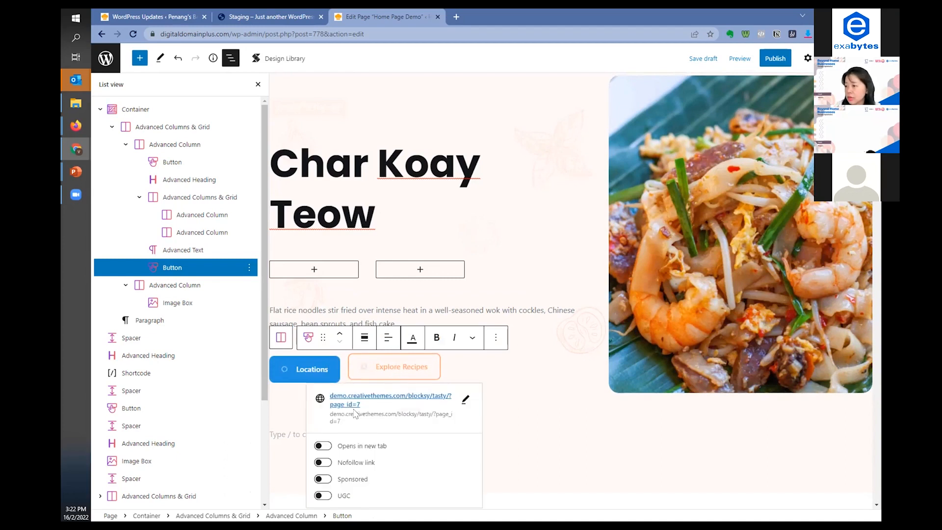
drag(396, 371, 442, 376)
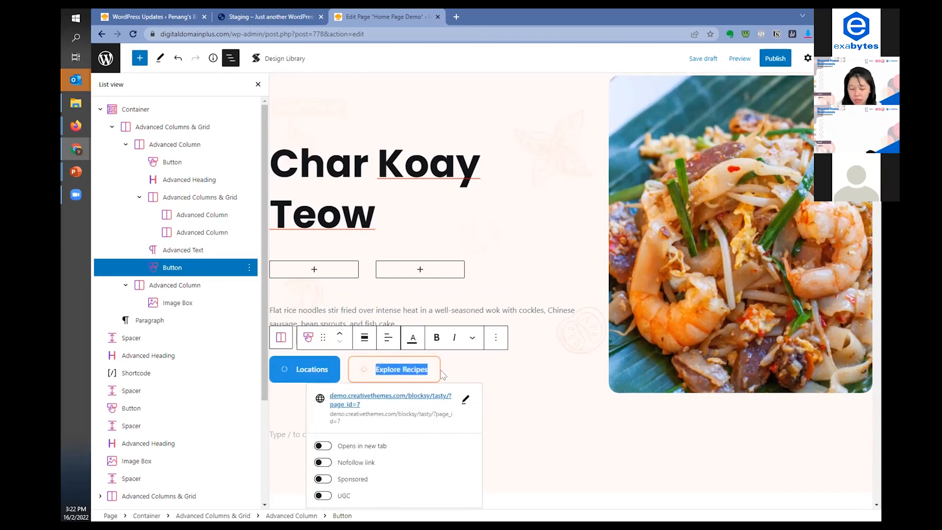
text(Other Strett)
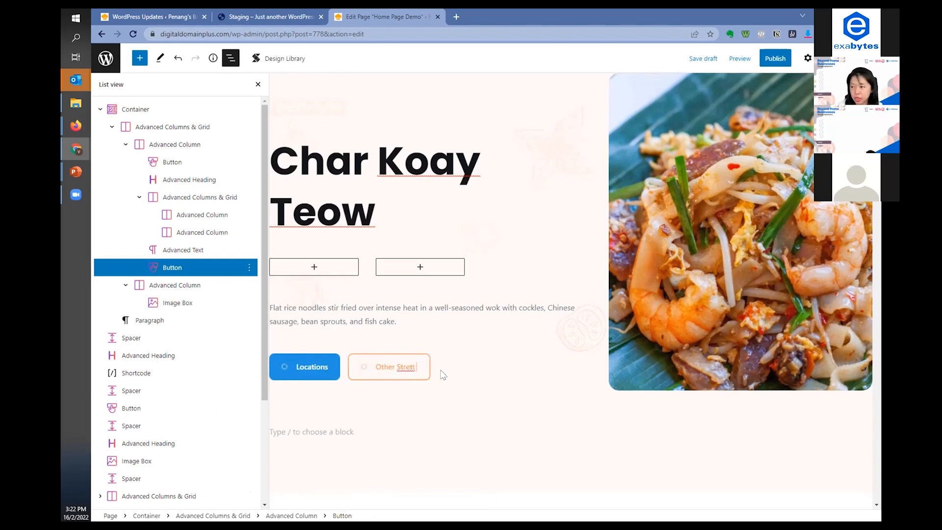
key(BackSpace)
key(BackSpace)
key(BackSpace)
text(rr)
key(BackSpace)
key(BackSpace)
text(et Fo)
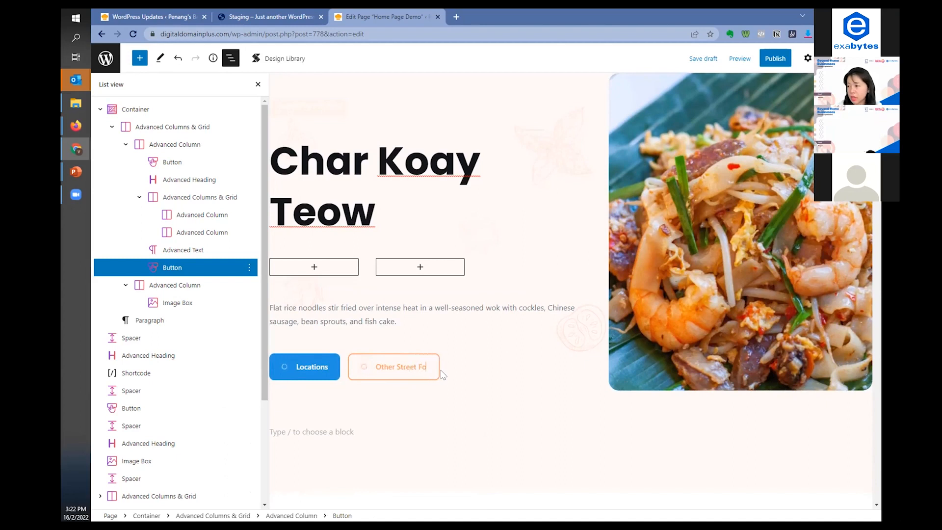
text(od)
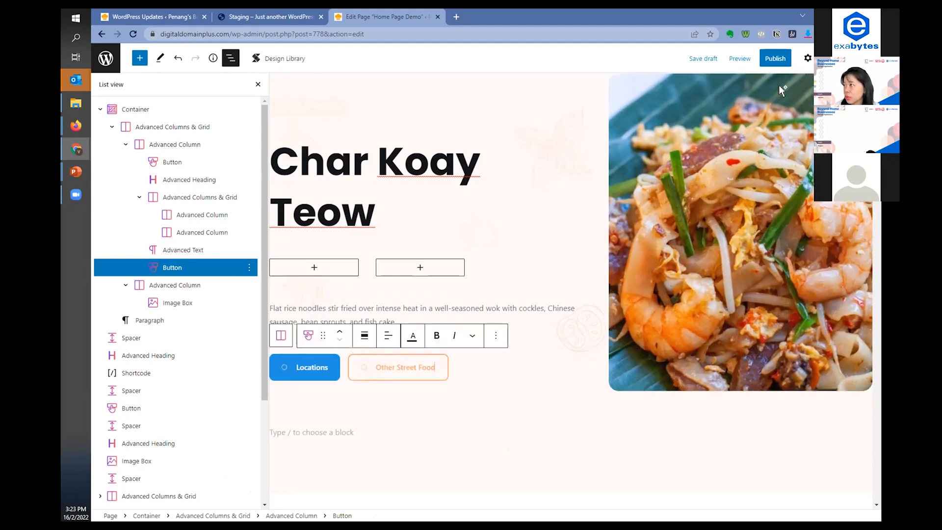
Publish the Home Page Demo page and remove the empty Advanced Columns & Grid block
click(777, 60)
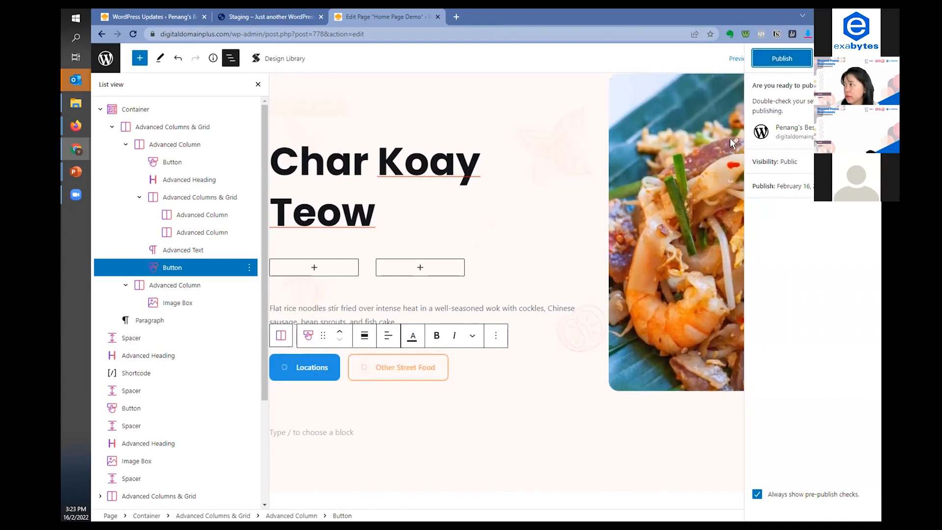
click(770, 58)
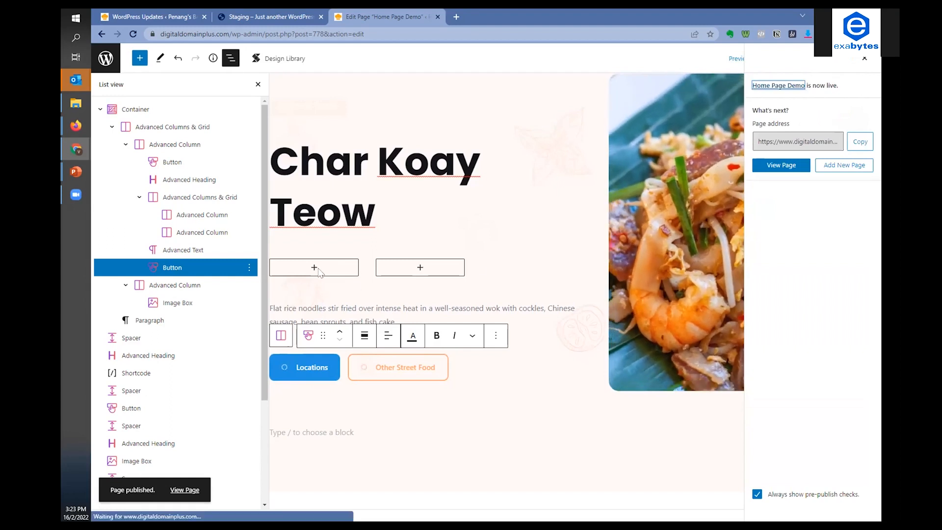
click(217, 201)
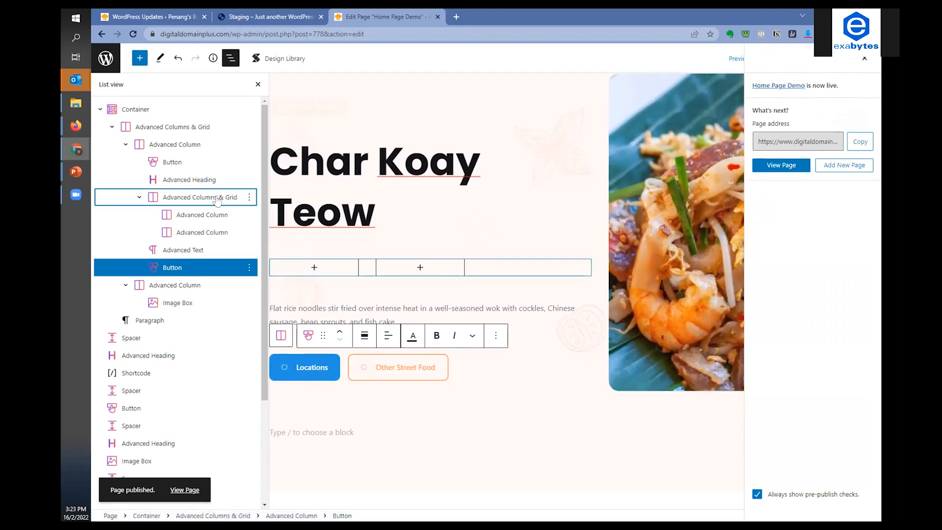
click(218, 202)
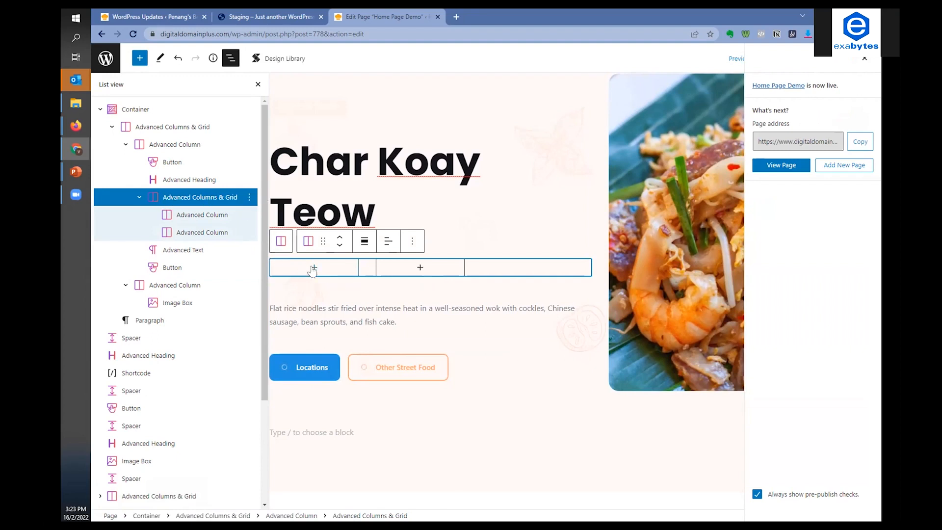
click(249, 199)
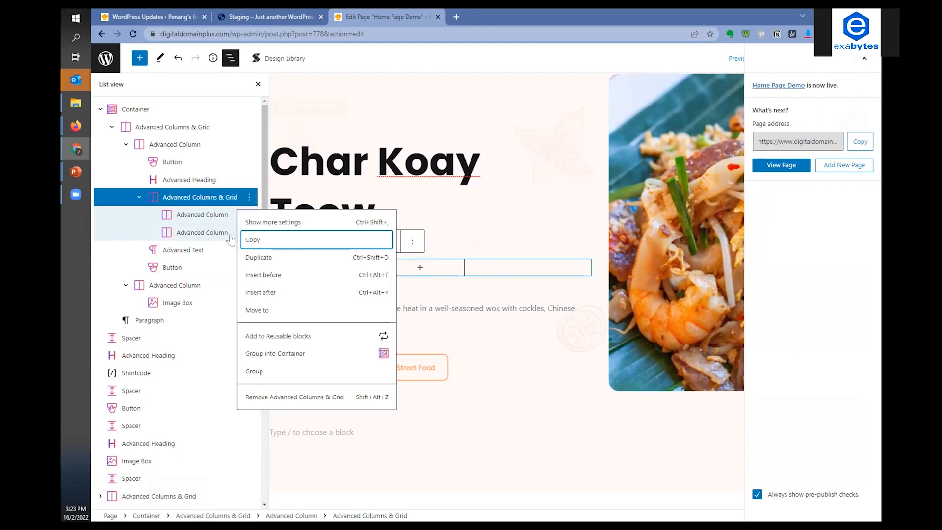
click(282, 398)
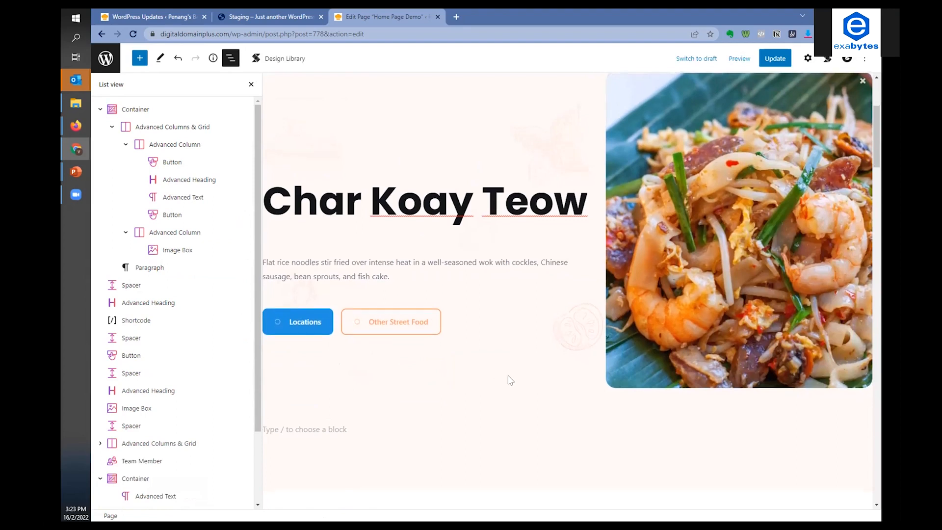
Update the page to save the revised Char Koay Teow hero
scroll(511, 378, down, 2)
scroll(499, 332, up, 5)
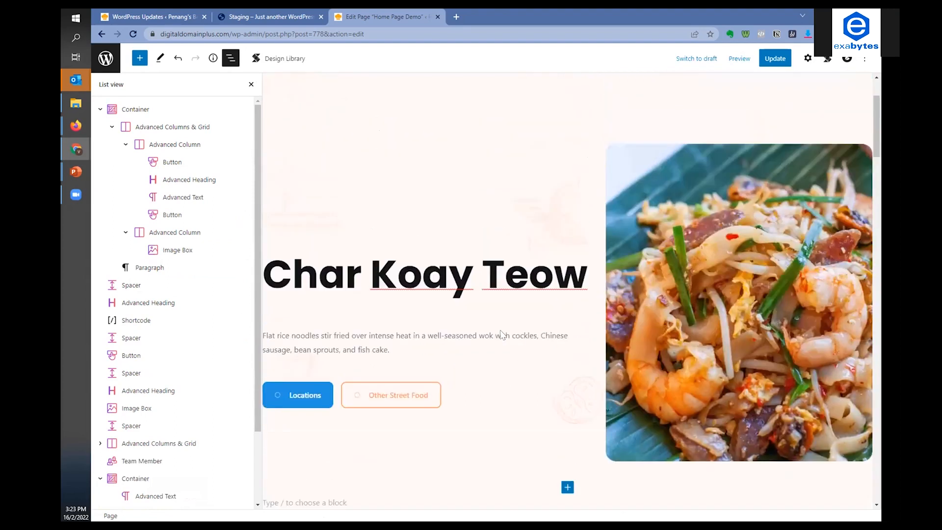
scroll(500, 331, down, 2)
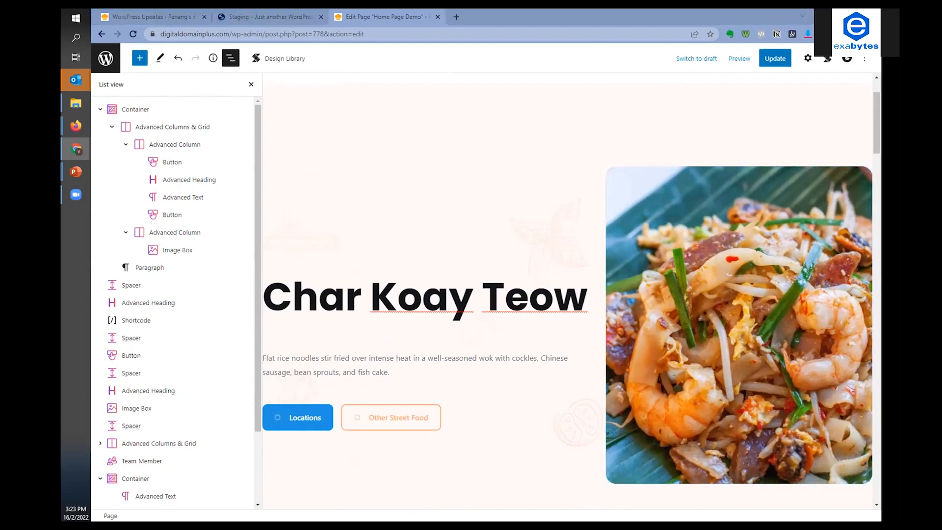
click(781, 62)
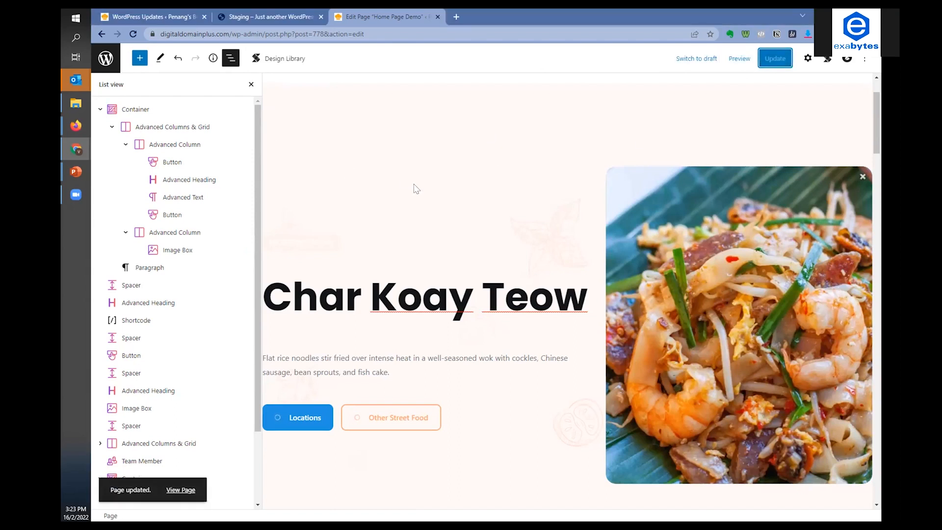
Close the block outline panel and scroll down to the Recipes of the Week section
scroll(608, 238, down, 2)
scroll(607, 236, down, 6)
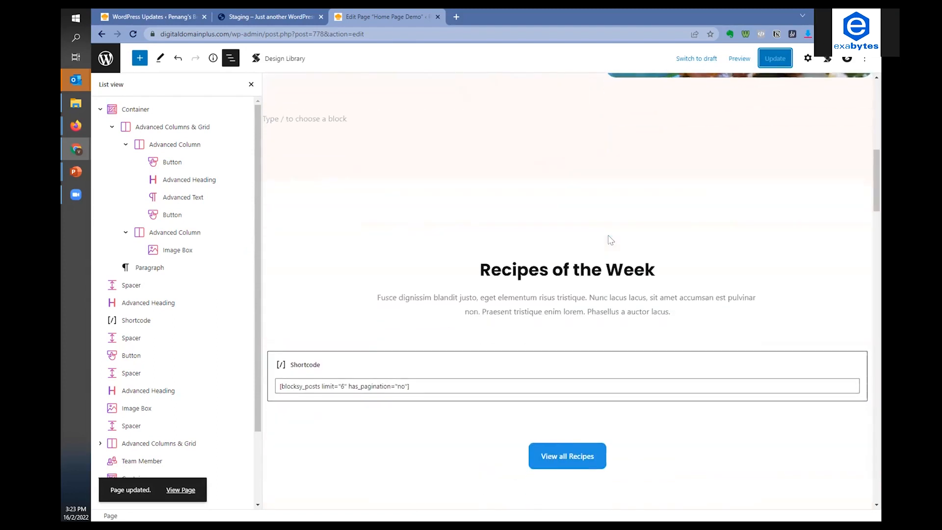
scroll(609, 236, down, 1)
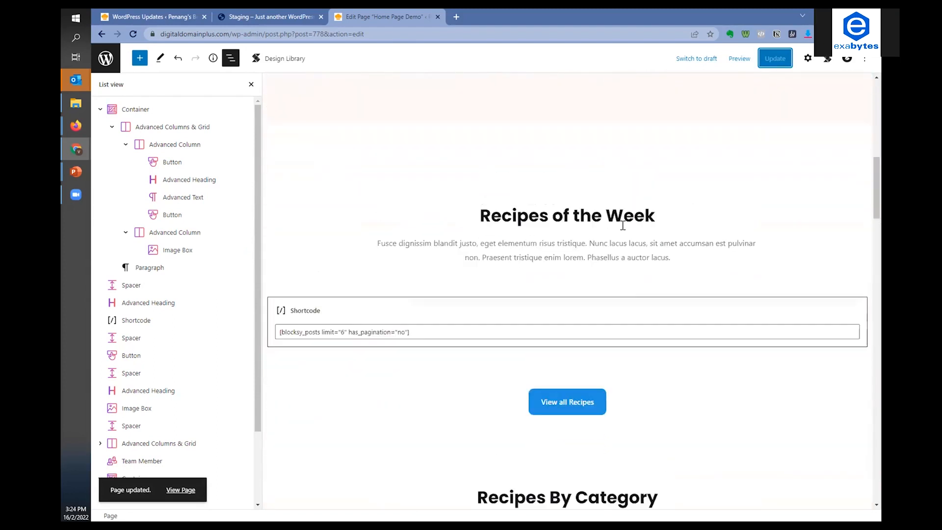
scroll(623, 225, up, 9)
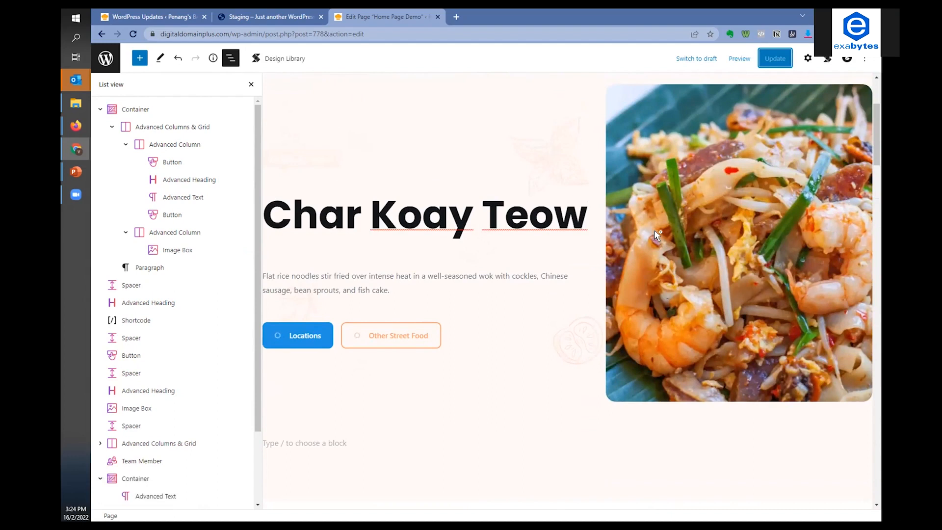
click(251, 85)
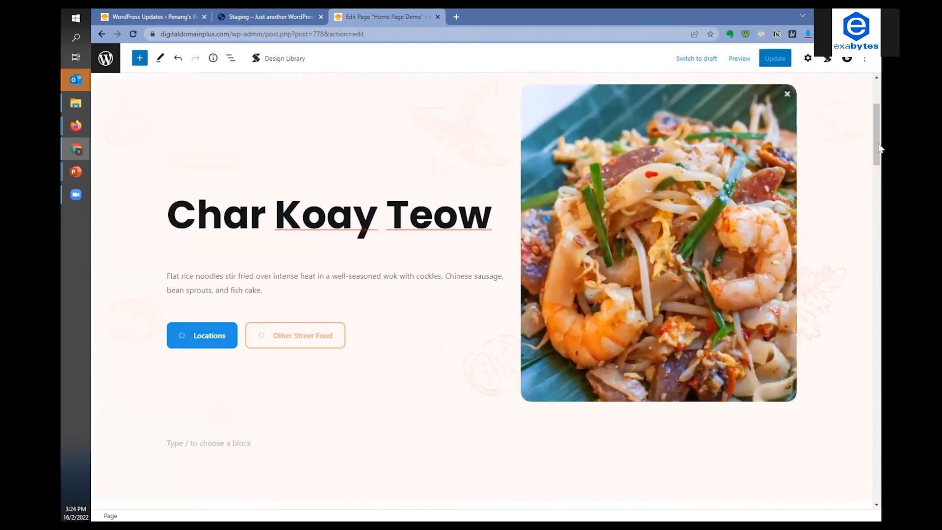
scroll(878, 113, up, 3)
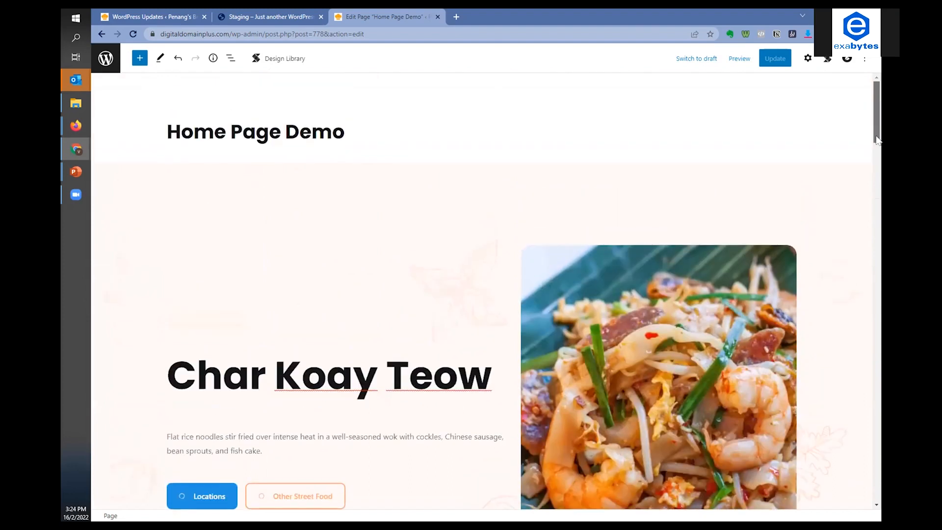
scroll(876, 136, down, 5)
scroll(876, 171, down, 6)
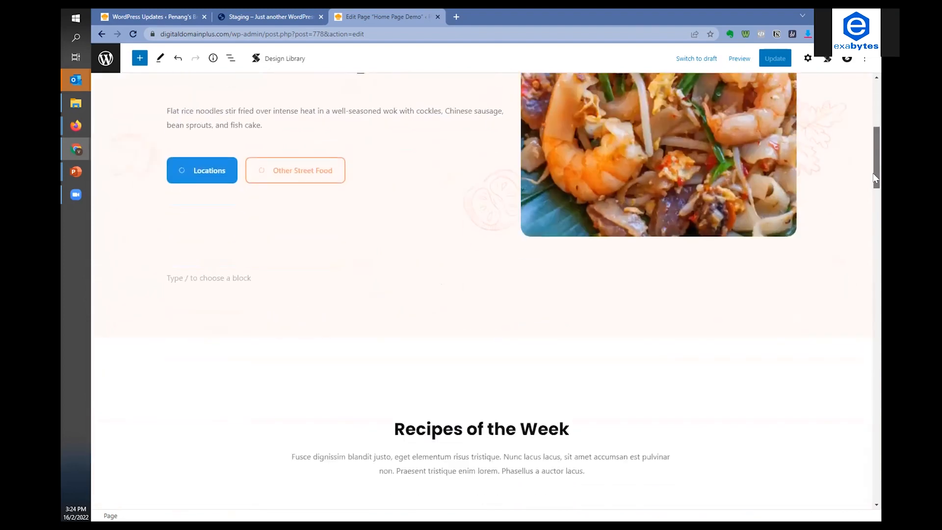
Retitle the Recipes of the Week heading as 'Best Places To Visit This Week'
click(495, 243)
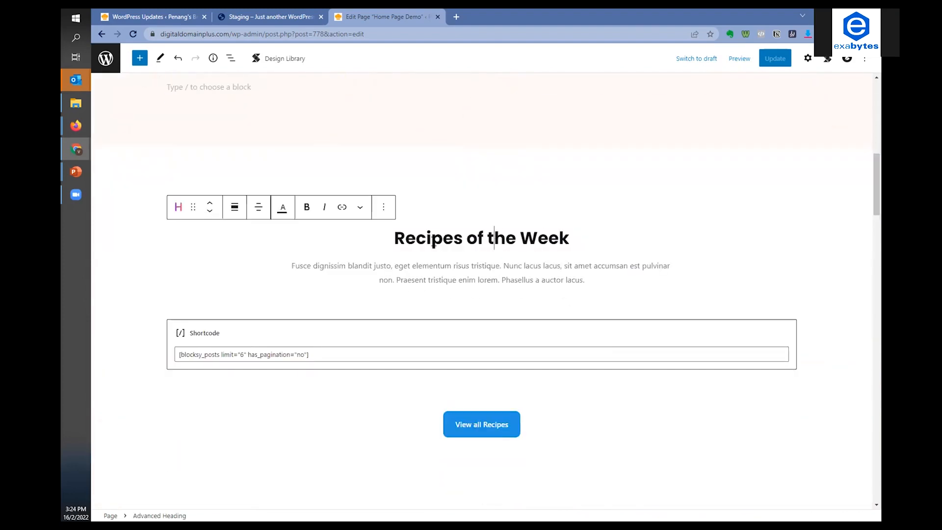
drag(391, 239, 591, 242)
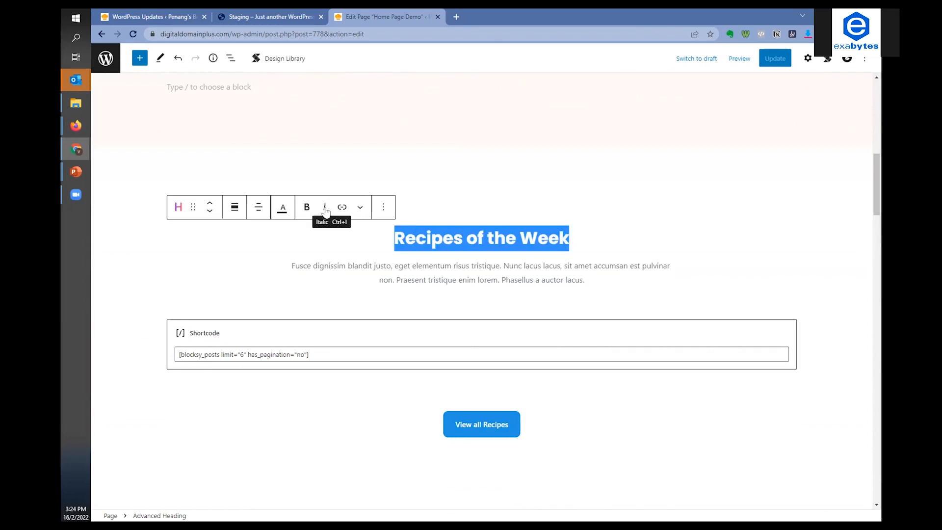
text(Best P)
key(BackSpace)
text(aces Yo bi)
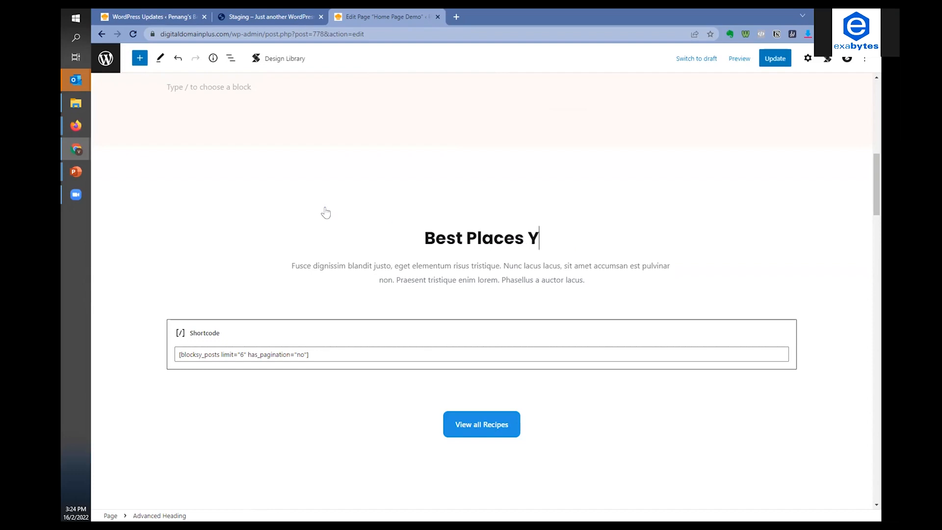
key(BackSpace)
key(BackSpace)
key(BackSpace)
key(BackSpace)
key(BackSpace)
text(To Vii)
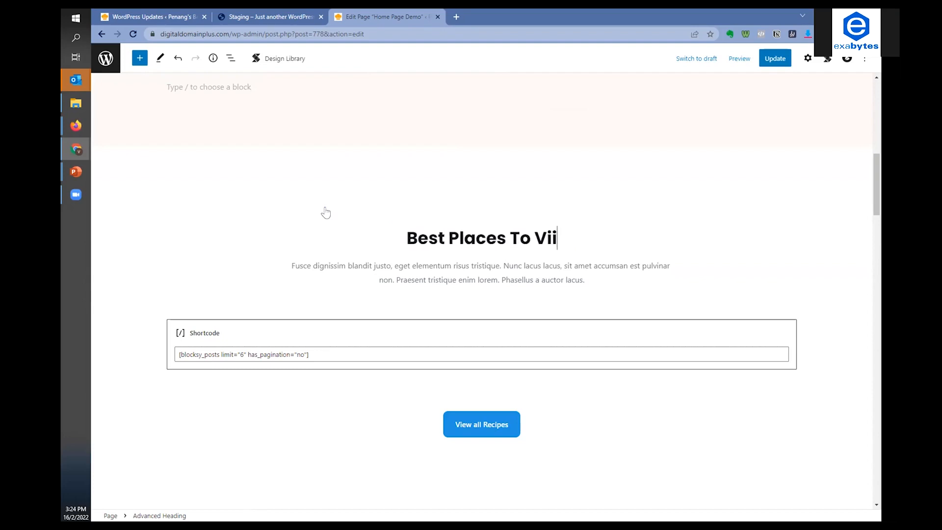
key(BackSpace)
text(sit )
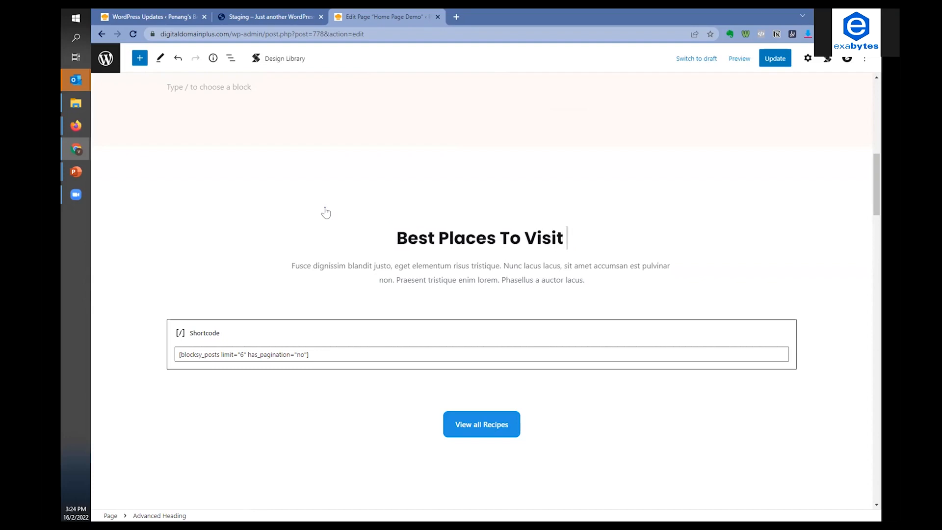
text(This Week)
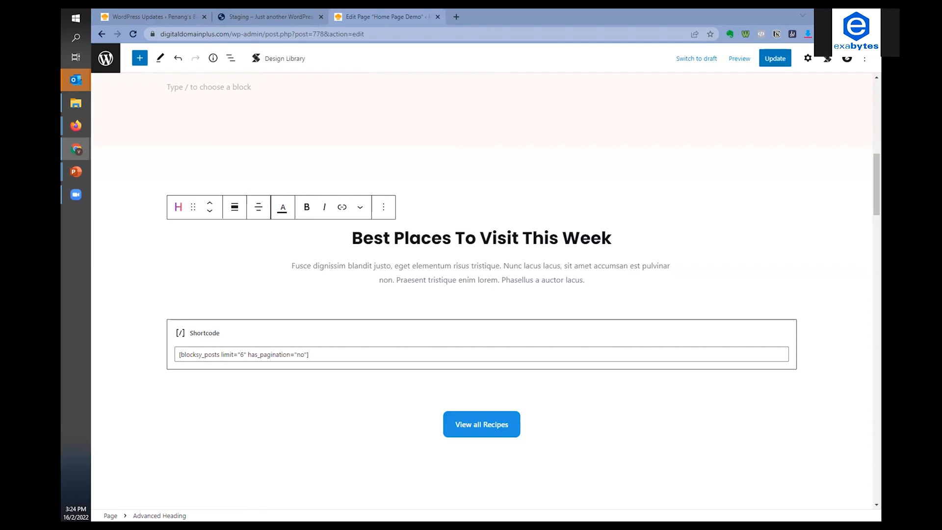
Replace the placeholder section description with the pasted best-places subtitle
click(416, 277)
key(ctrl+a)
text(ere are the list of the best places and food you should check out this week)
click(354, 278)
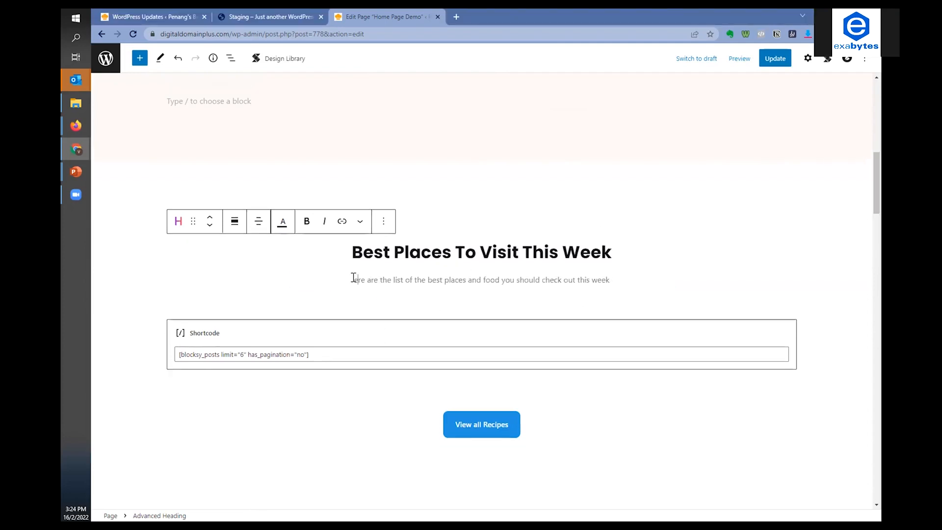
text(H)
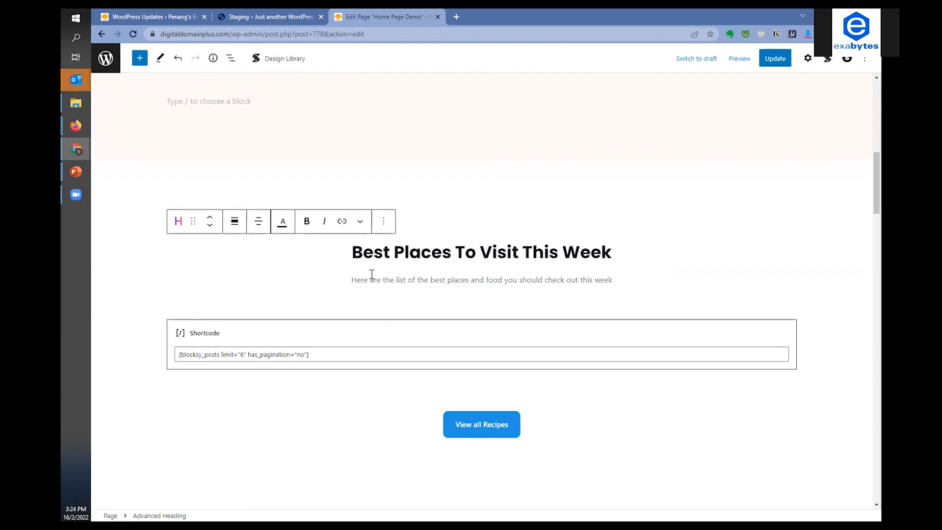
Load the site's homepage by trimming the browser address down to the domain
click(184, 19)
click(188, 18)
drag(230, 34, 412, 27)
key(BackSpace)
key(Return)
Review the live homepage's Recipes of the Week cards, then return to the Home Page Demo editor
click(378, 16)
click(142, 14)
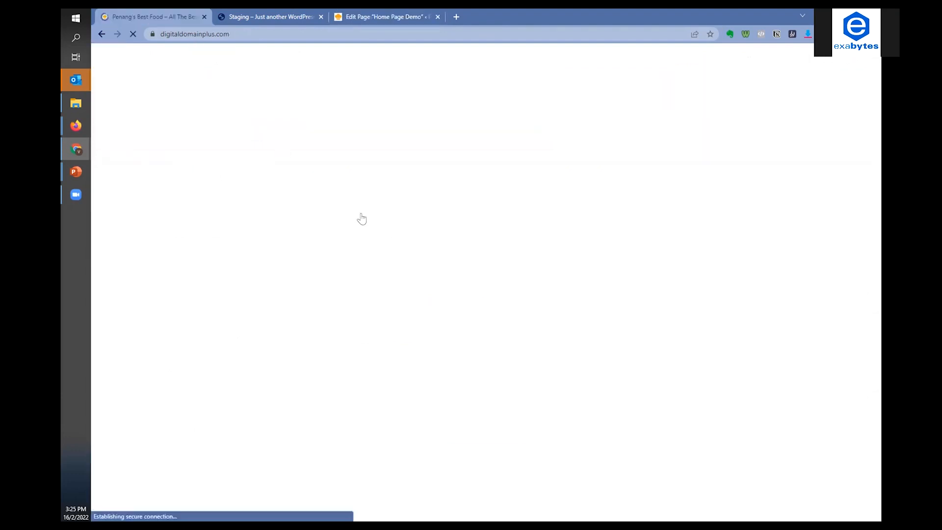
scroll(407, 227, down, 10)
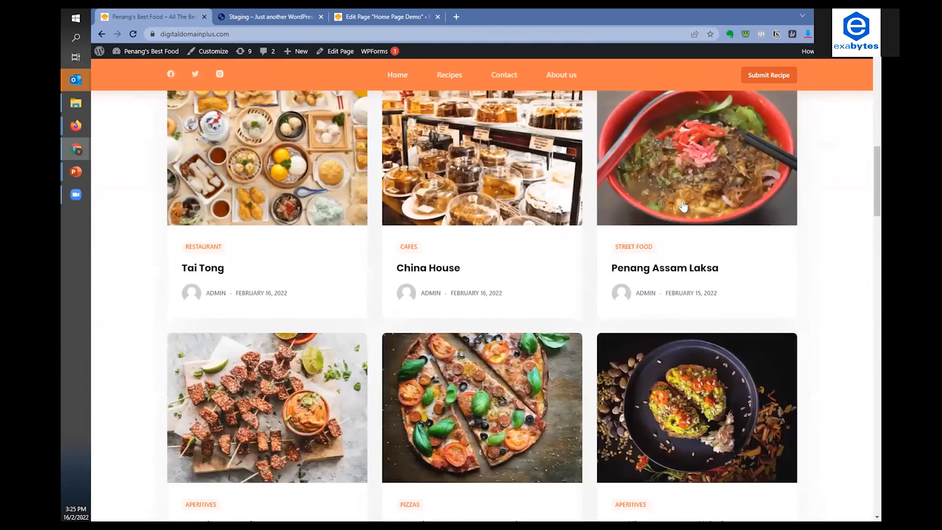
scroll(484, 415, down, 4)
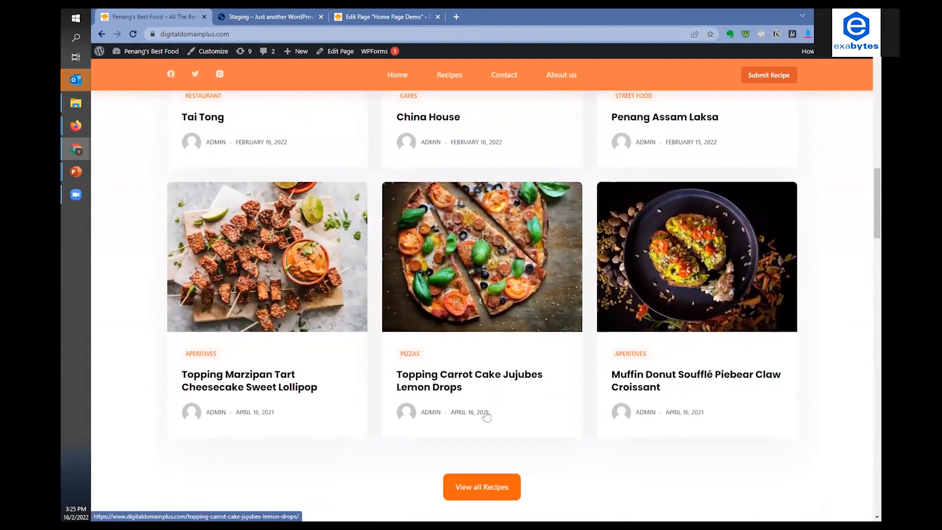
scroll(481, 417, up, 5)
scroll(478, 417, up, 2)
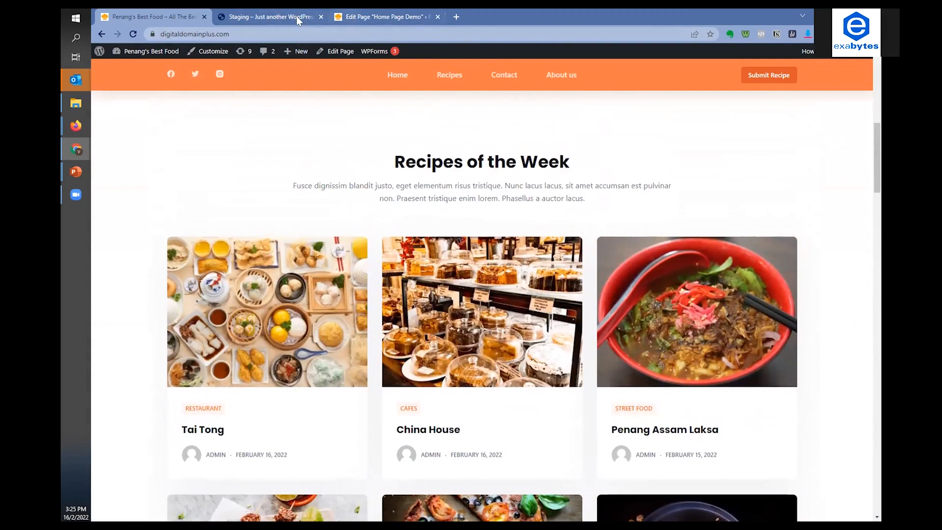
click(358, 20)
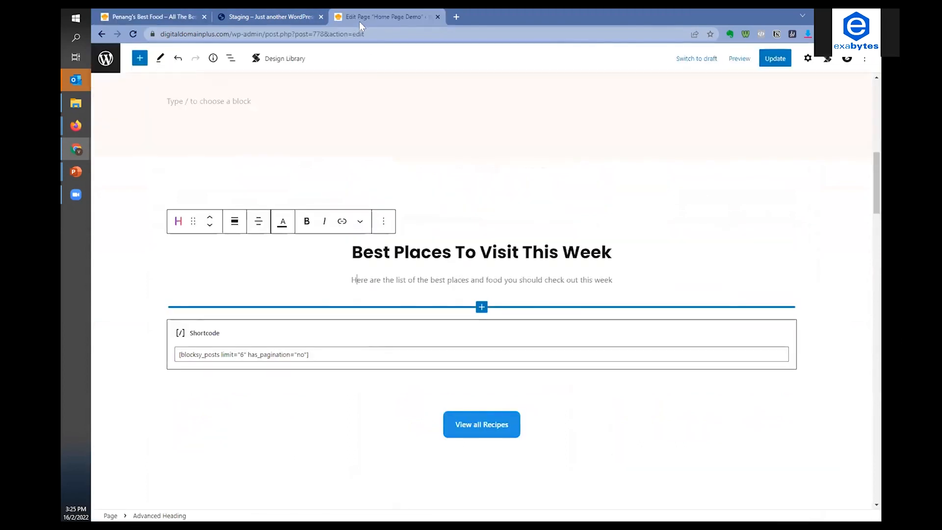
Change the blocksy_posts shortcode limit from 6 to 3 and update the page
click(241, 352)
key(Delete)
text(3)
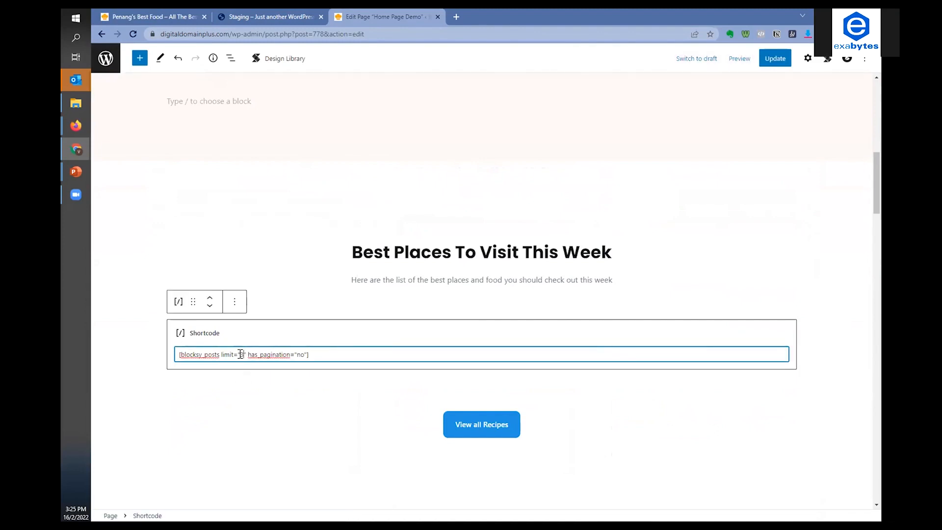
click(775, 59)
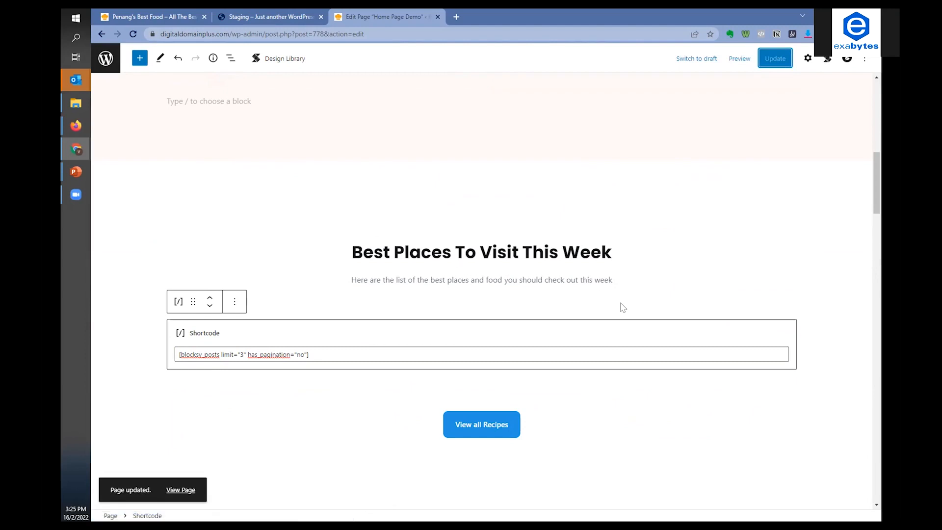
scroll(622, 308, down, 6)
scroll(531, 361, up, 1)
scroll(525, 362, down, 3)
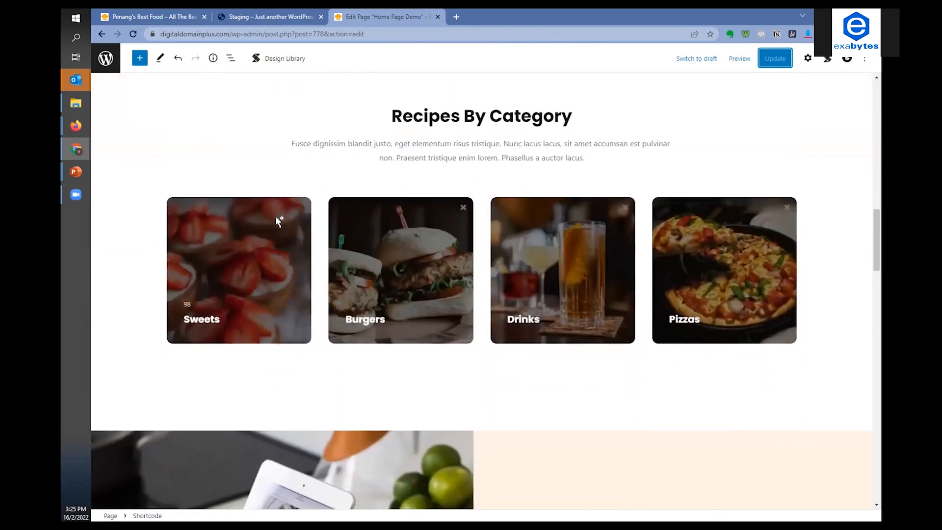
Select the Recipes By Category cards block from the List View outline
click(230, 59)
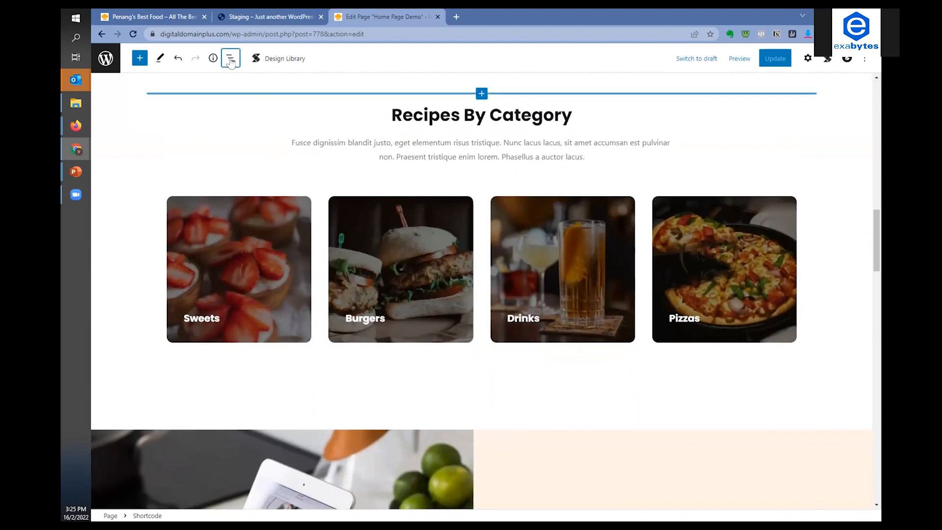
click(230, 59)
click(416, 219)
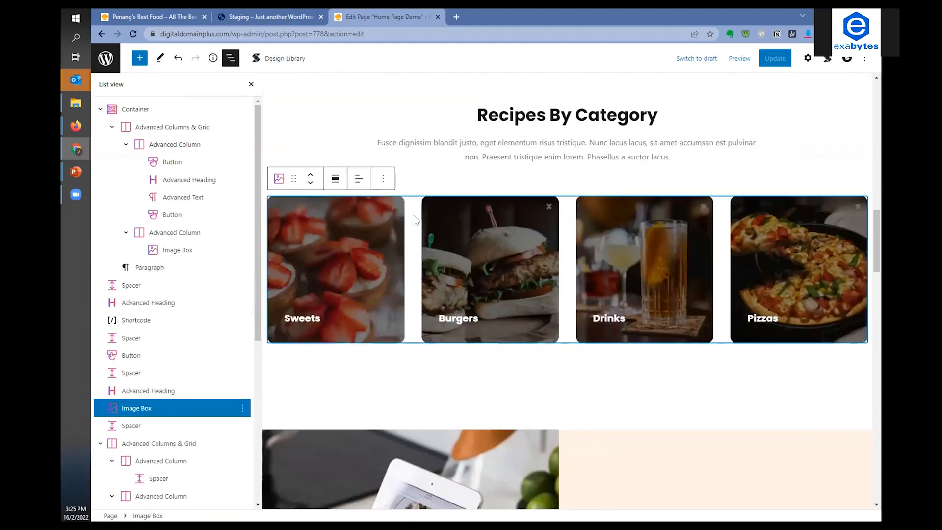
click(130, 410)
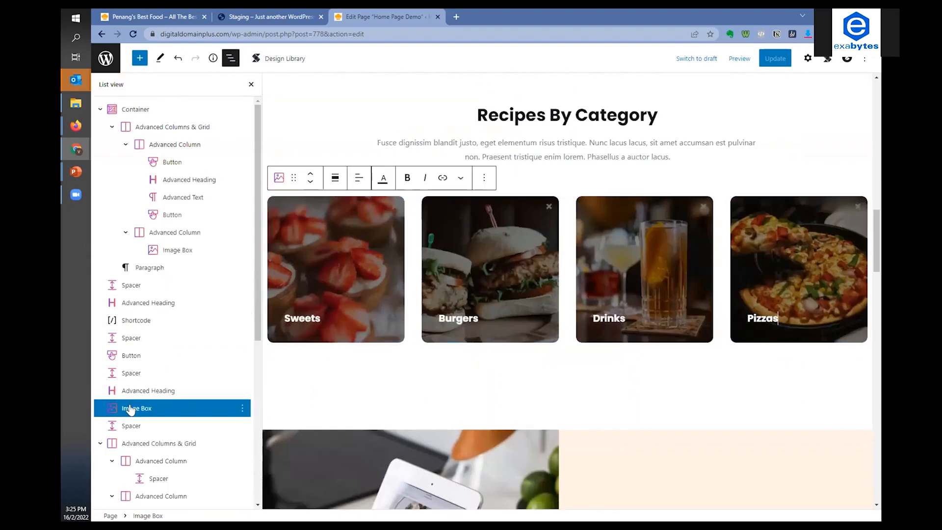
scroll(130, 410, down, 3)
scroll(311, 207, down, 1)
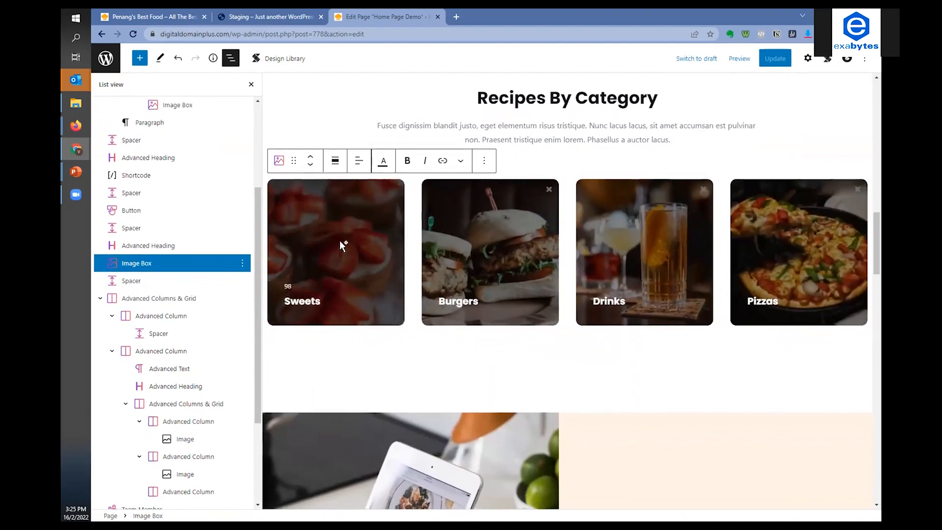
Retitle the Sweets card as Street Food and give it the penang14 street-food photo
click(282, 299)
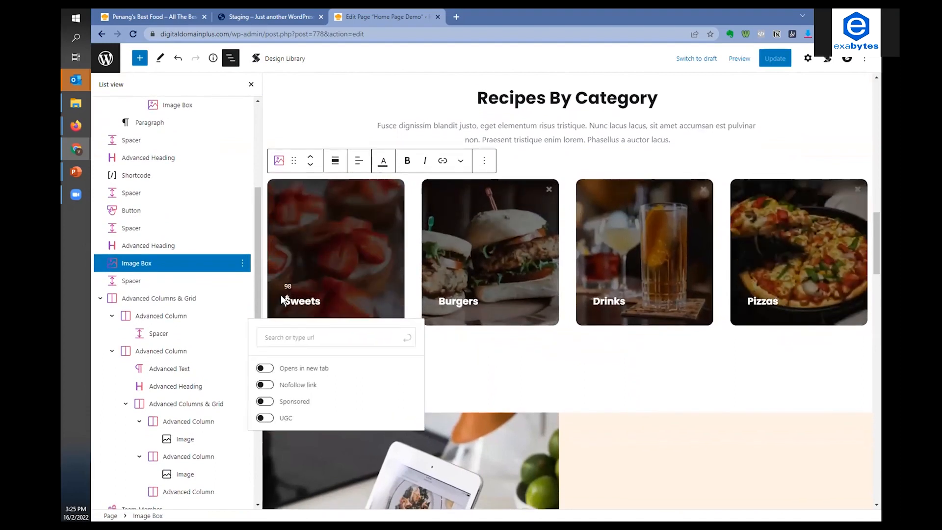
drag(282, 300, 320, 301)
text(Street)
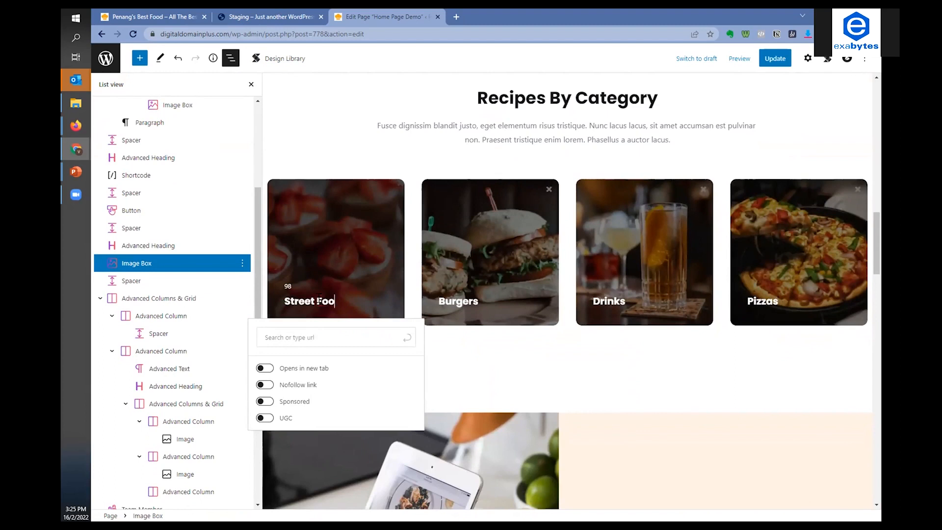
click(333, 239)
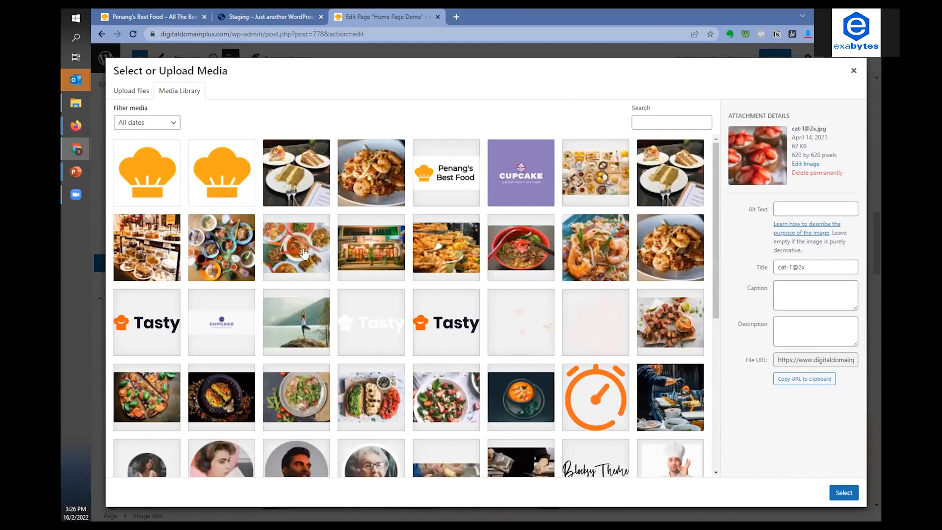
click(286, 251)
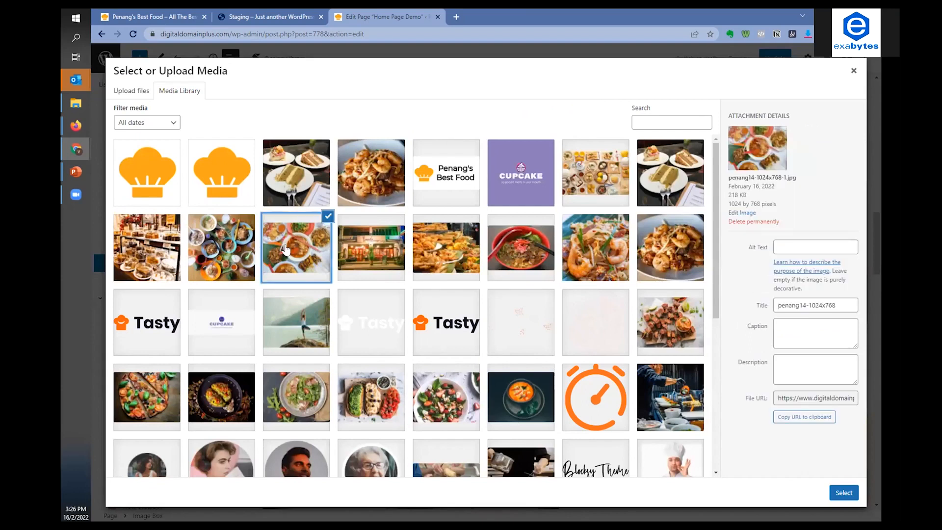
click(841, 491)
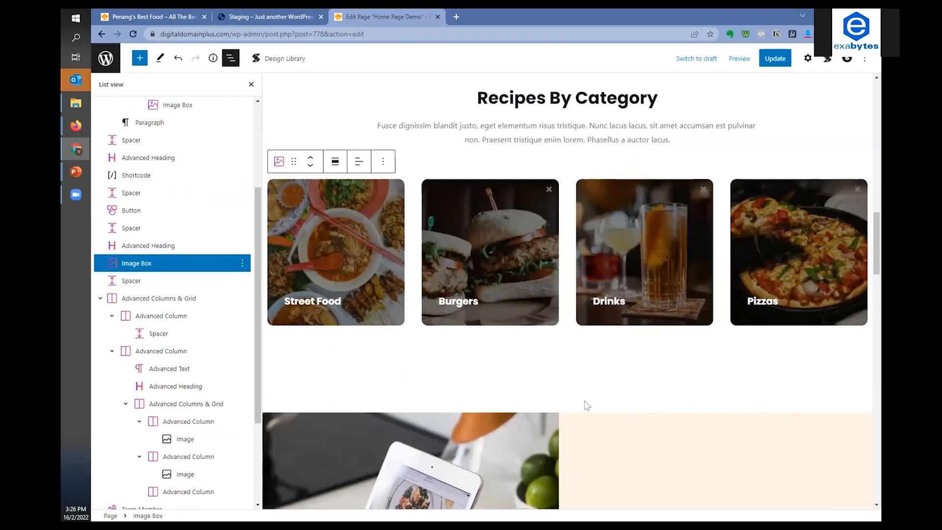
scroll(530, 387, down, 2)
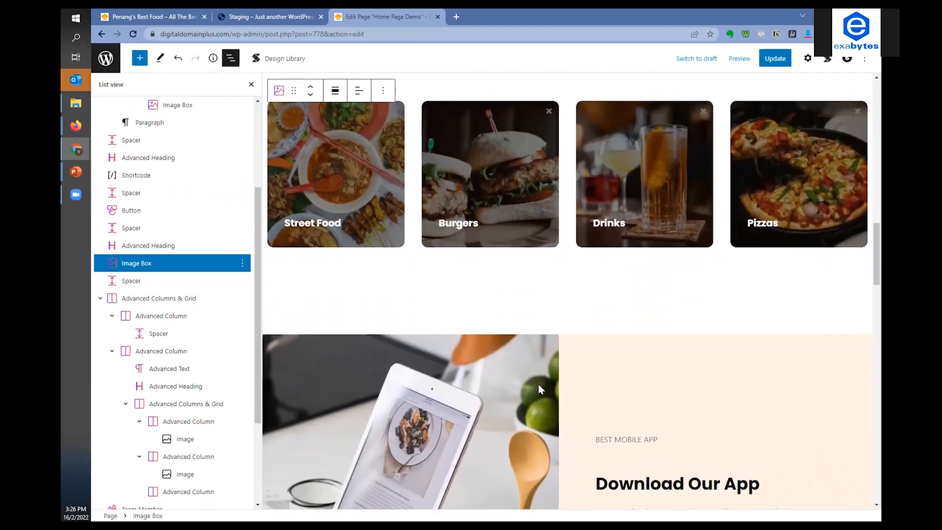
scroll(541, 382, down, 3)
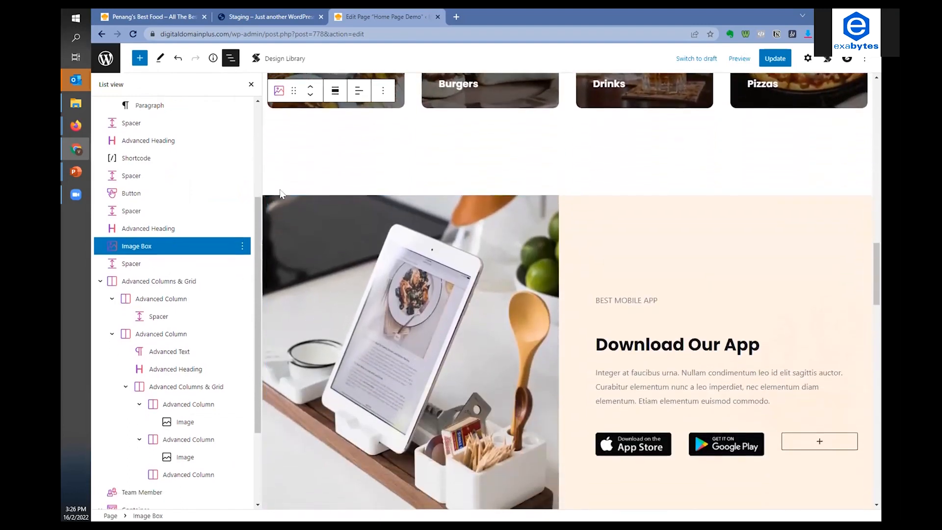
Delete the Download Our App section (the Advanced Columns & Grid block) from the page
click(163, 280)
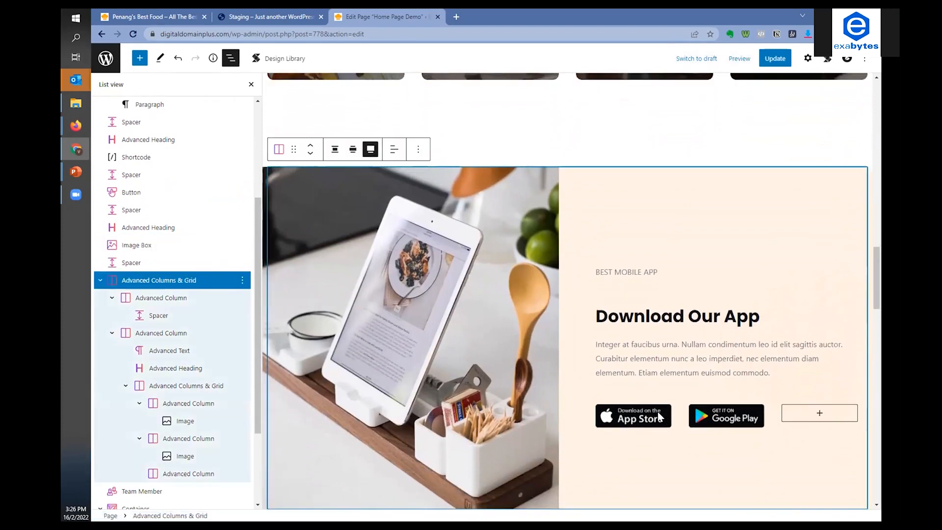
click(243, 280)
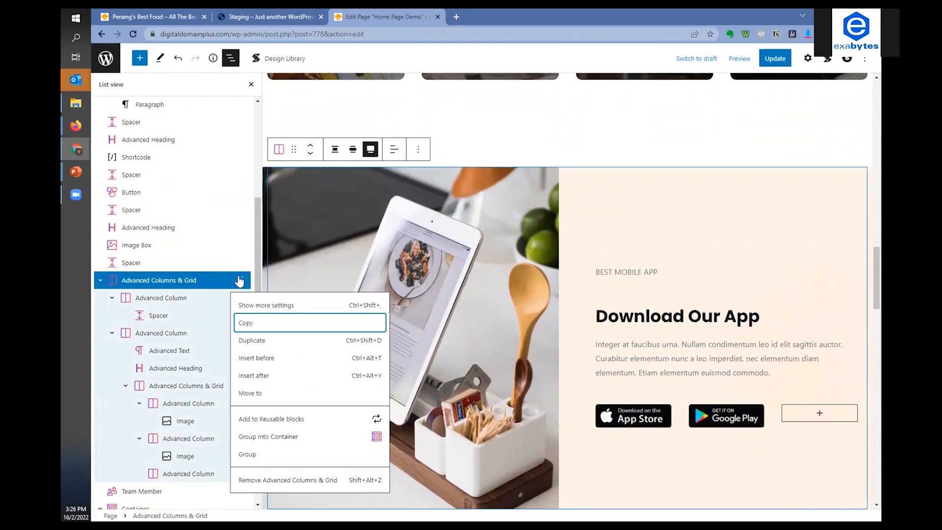
click(277, 480)
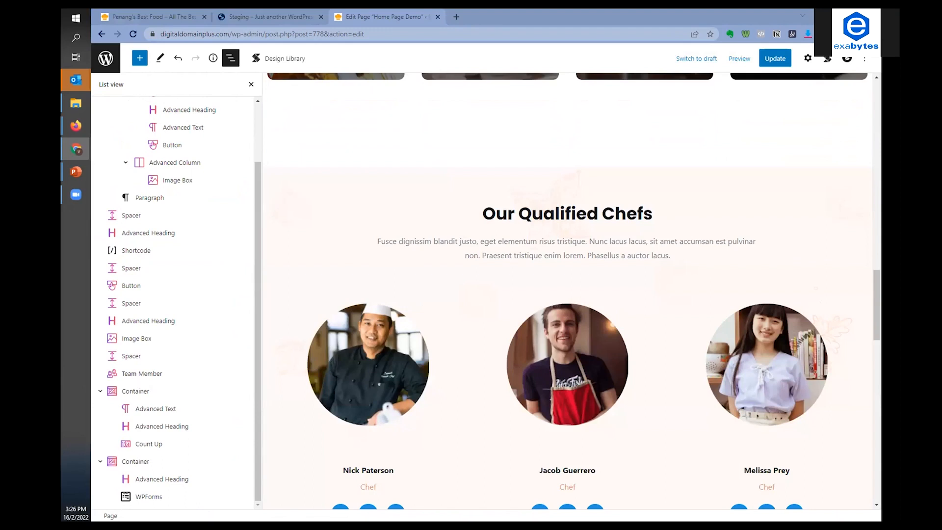
In the Team Member block, overwrite the first chef card's name with the new chef's full name
click(138, 375)
click(138, 374)
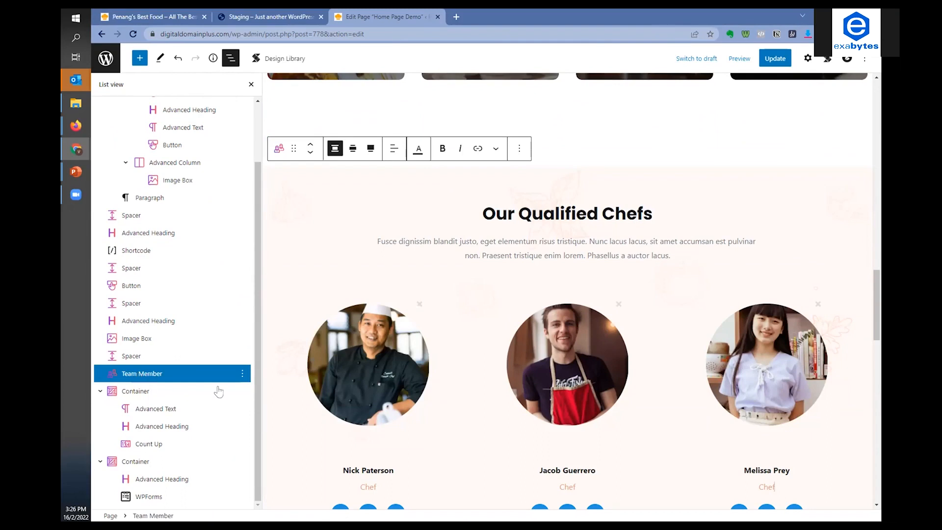
scroll(510, 383, down, 2)
scroll(510, 383, down, 3)
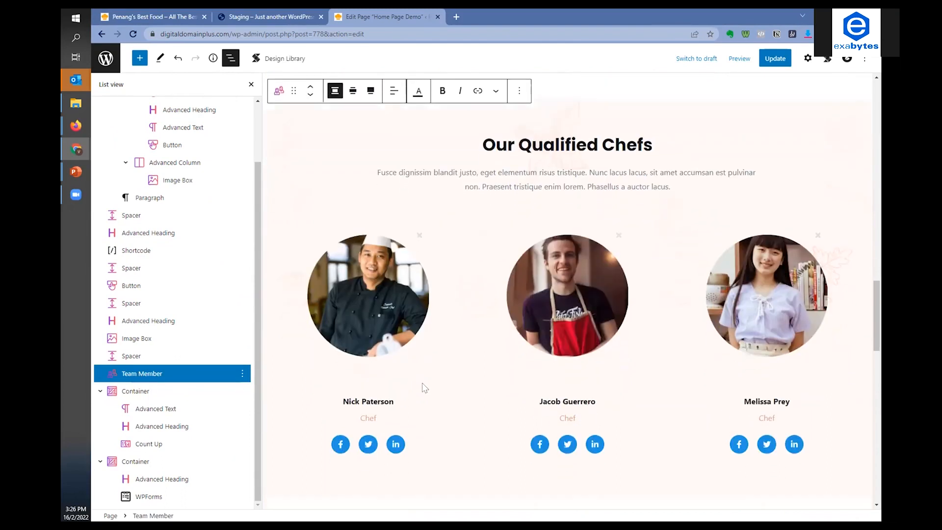
click(372, 388)
drag(341, 385, 395, 386)
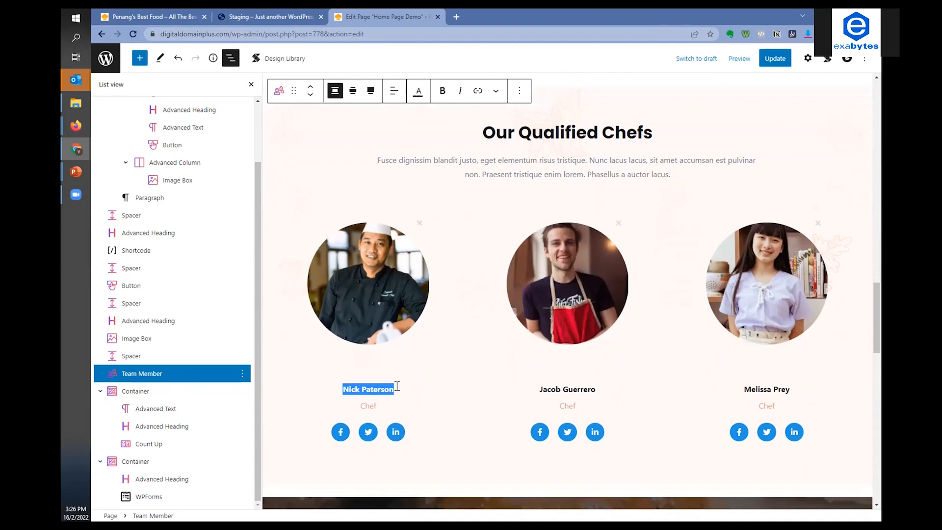
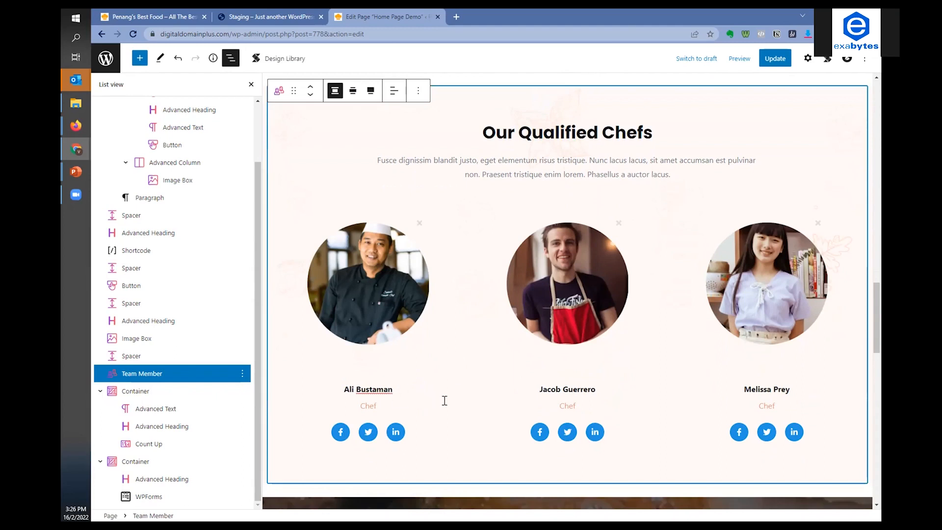
scroll(447, 405, down, 3)
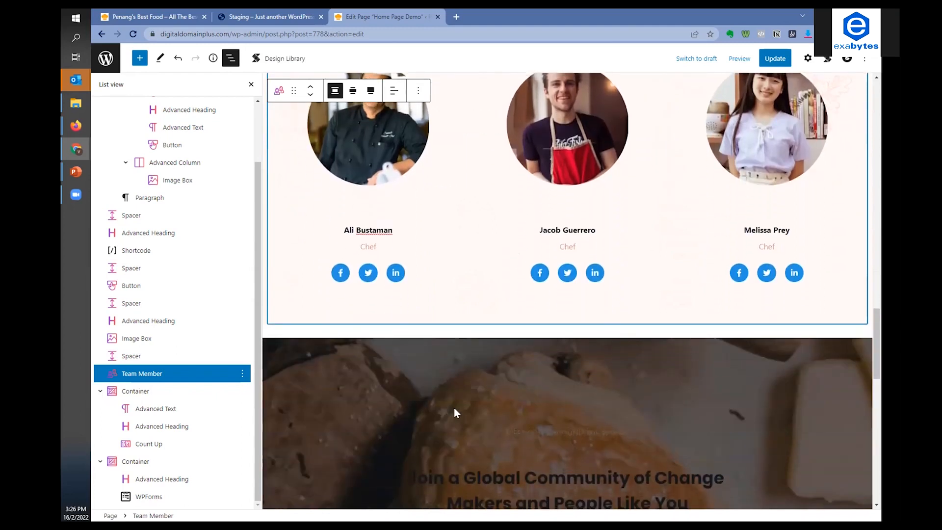
scroll(450, 410, up, 3)
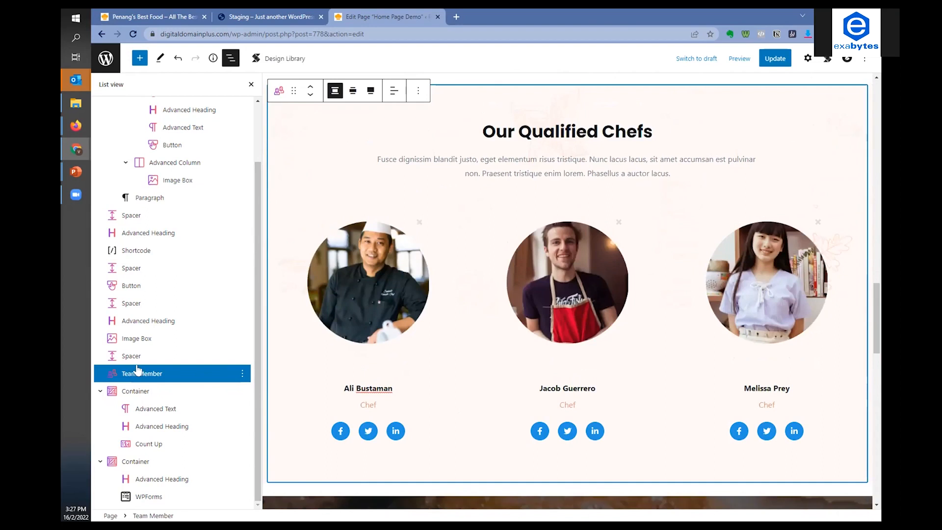
scroll(524, 317, up, 3)
In List view, drag the chefs Team Member block above the Recipes By Category heading
scroll(523, 317, up, 5)
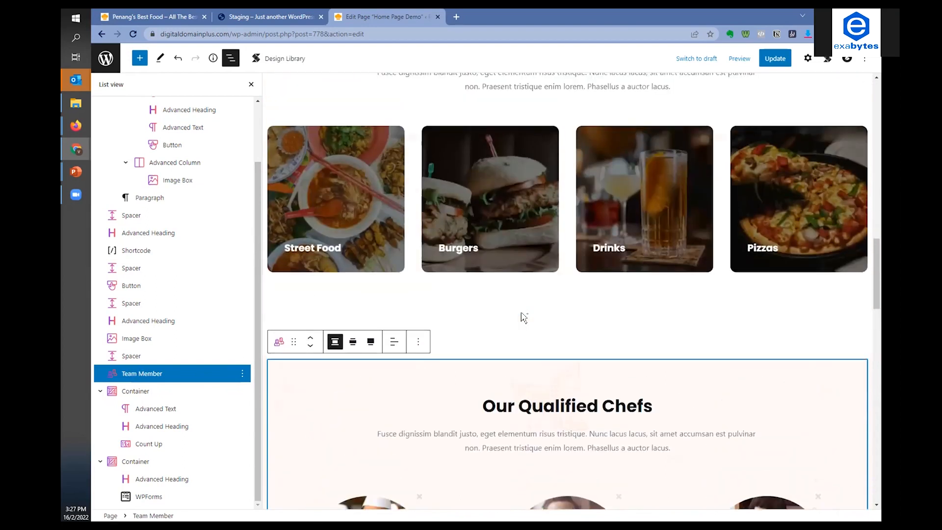
scroll(521, 317, up, 1)
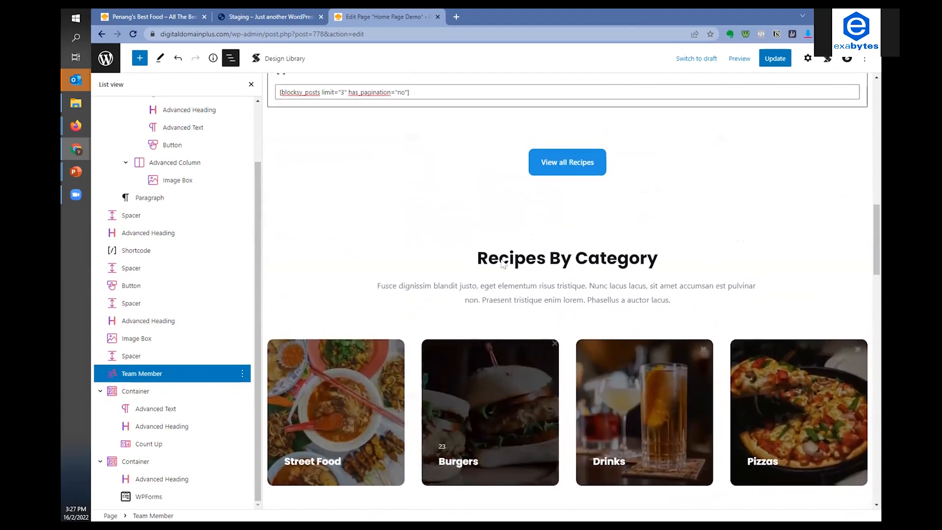
click(162, 320)
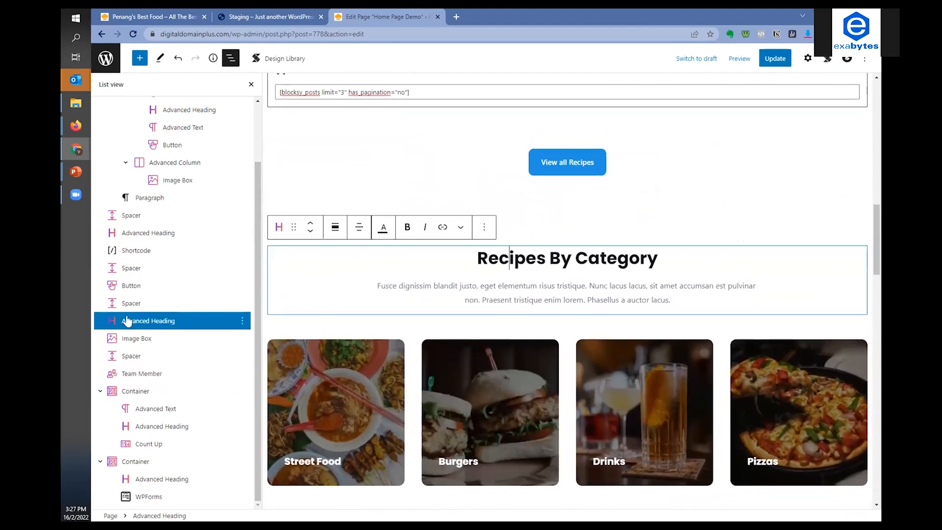
click(130, 375)
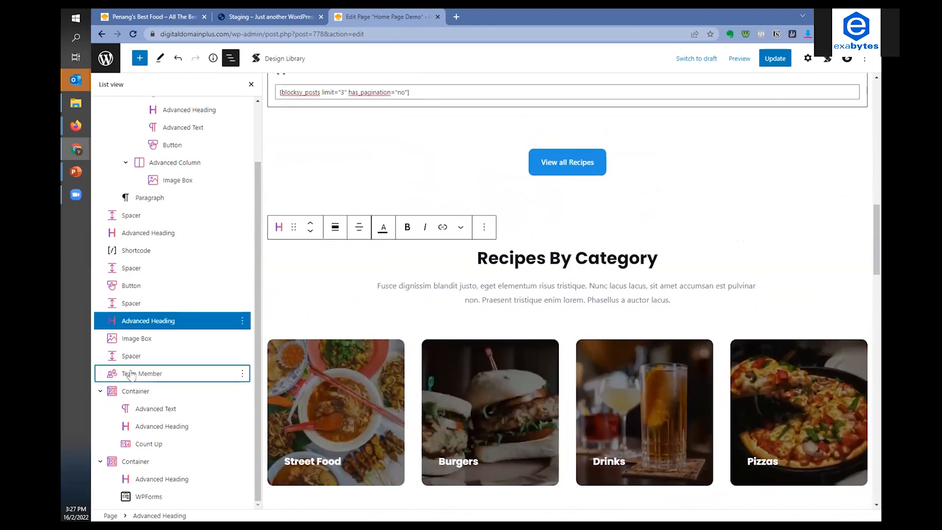
click(131, 322)
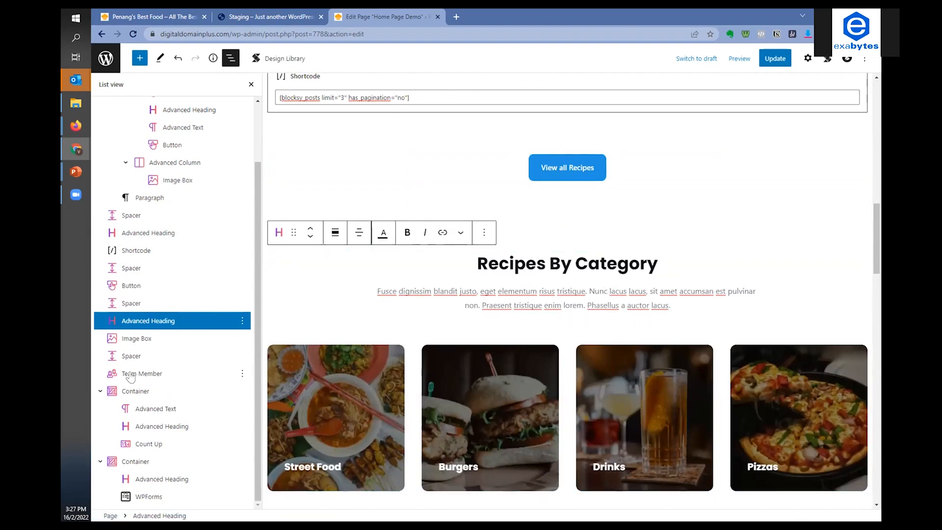
drag(130, 377, 140, 360)
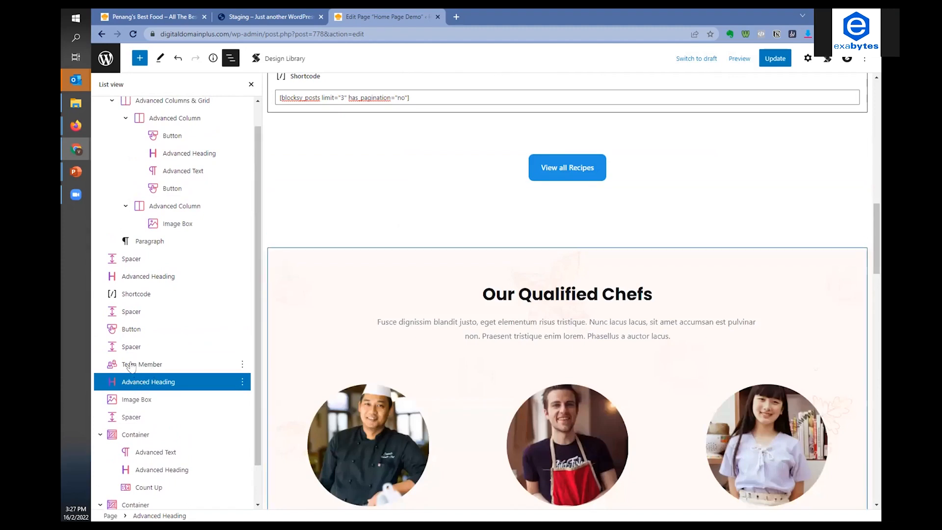
click(132, 365)
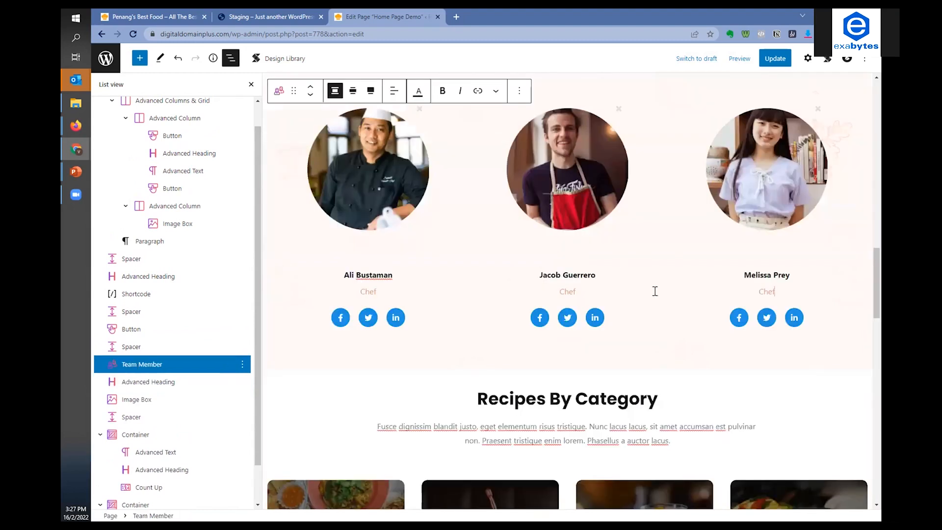
Check the moved chefs section on the canvas, then return to the Char Koay Teow hero
scroll(657, 349, down, 5)
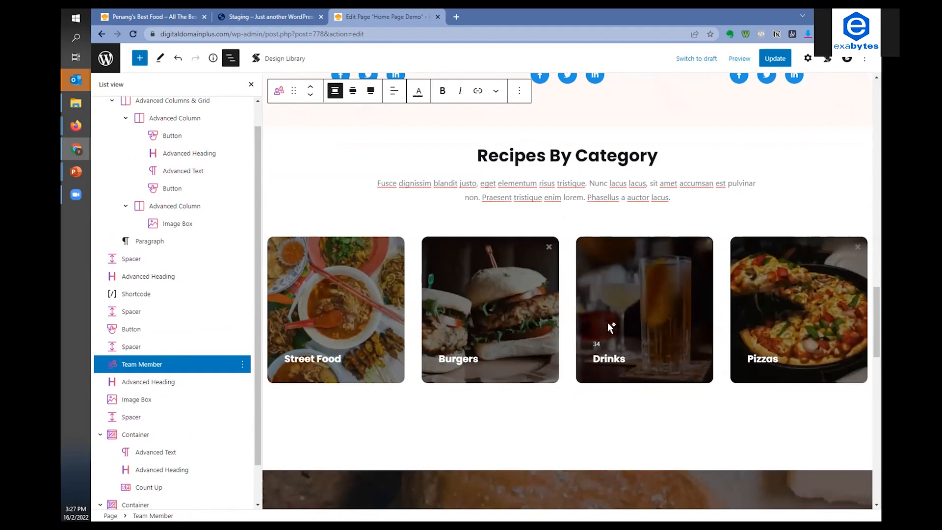
scroll(501, 328, down, 5)
scroll(506, 331, up, 7)
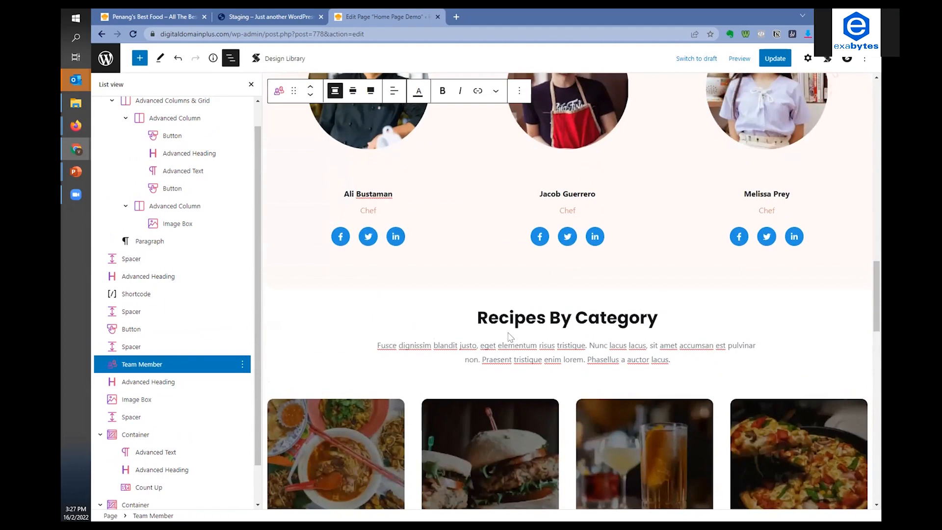
scroll(510, 337, up, 8)
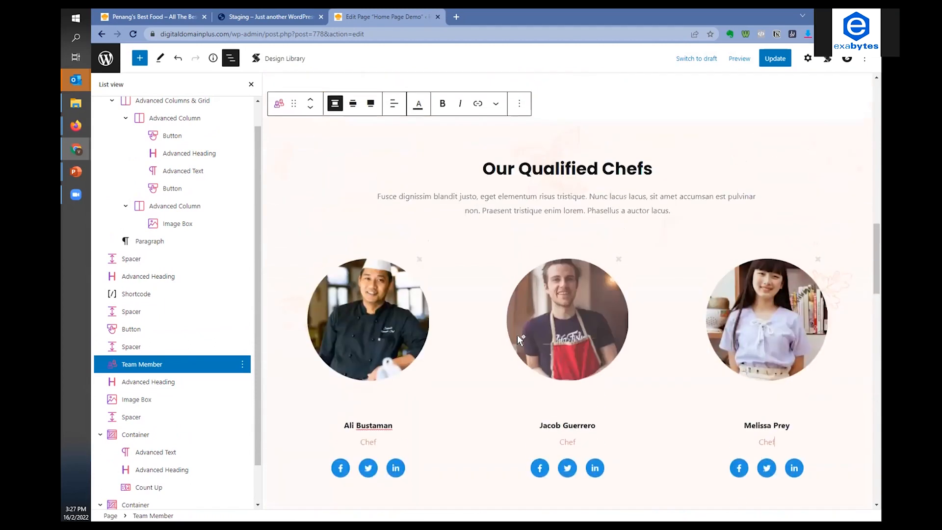
scroll(469, 374, down, 1)
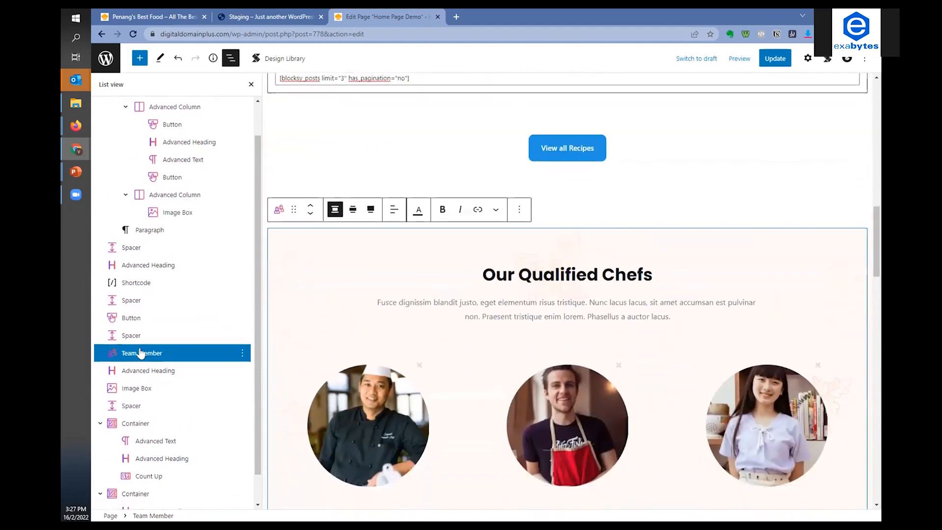
click(140, 354)
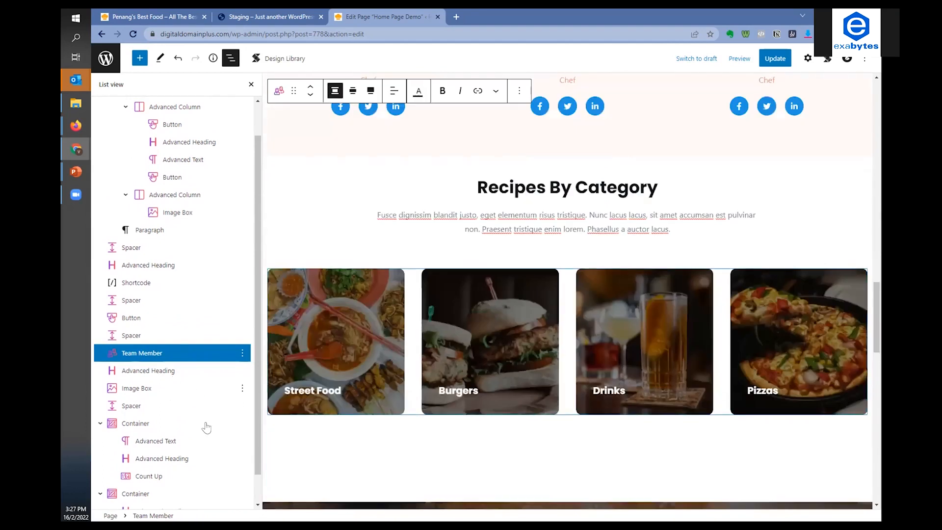
drag(257, 385, 257, 287)
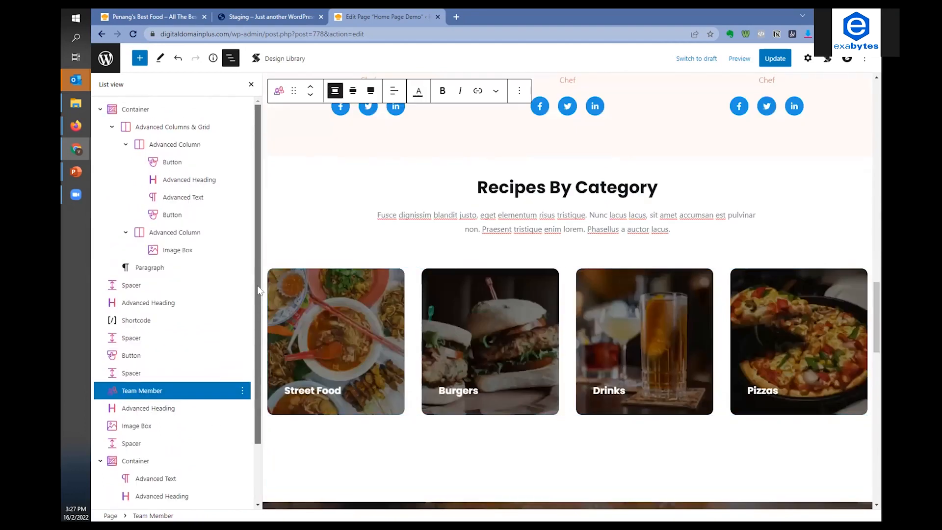
click(193, 129)
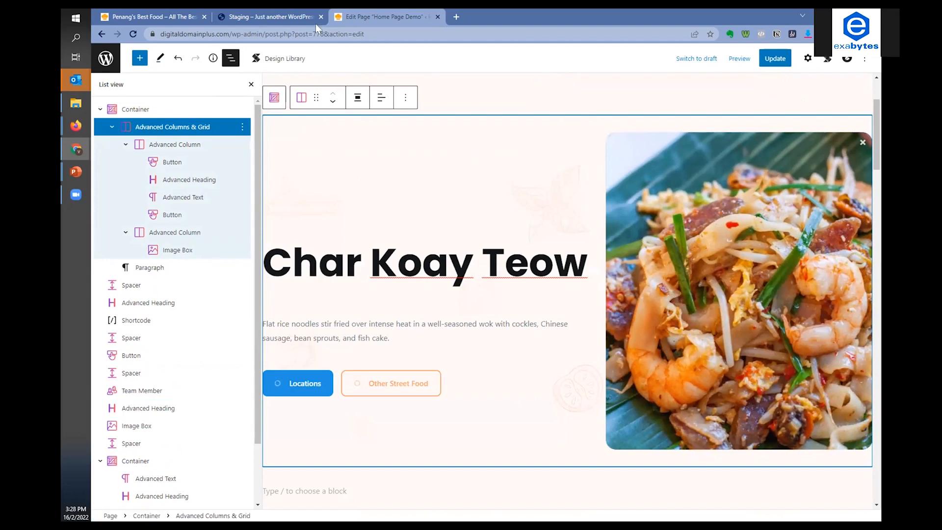
Scroll through the rearranged editor page, then switch to the live Penang's Best Food tab
scroll(580, 277, down, 12)
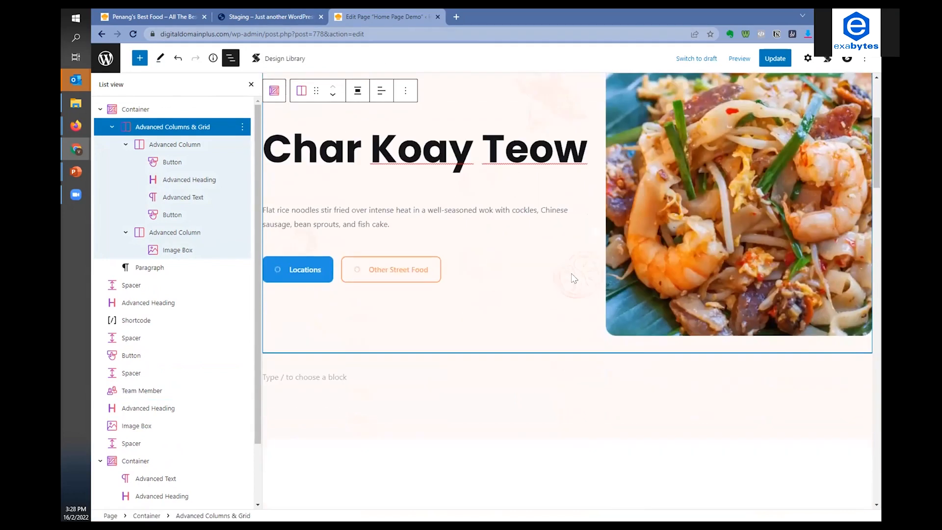
scroll(587, 279, down, 6)
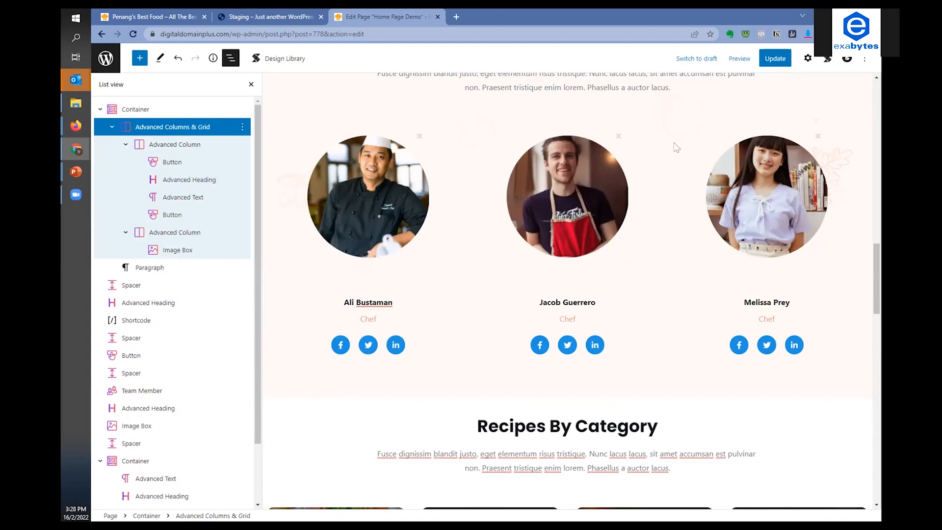
scroll(674, 147, up, 5)
scroll(680, 155, up, 10)
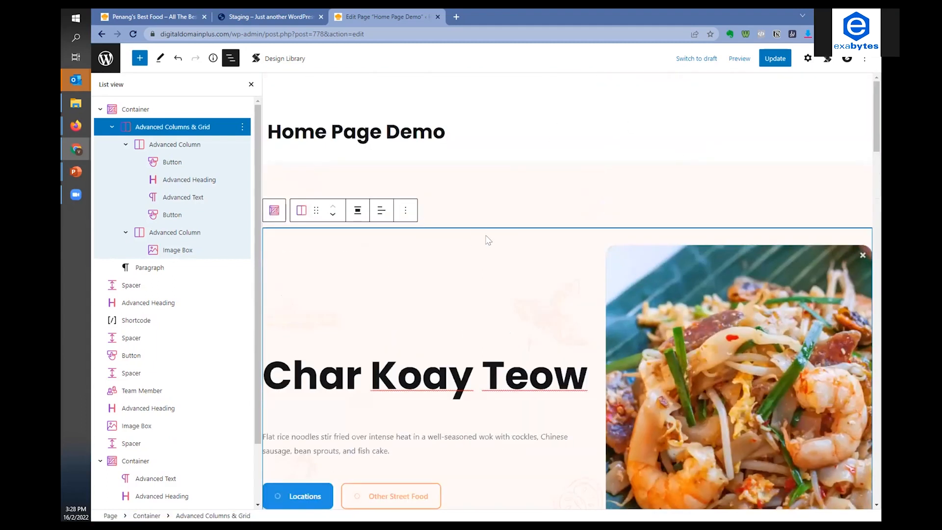
click(158, 16)
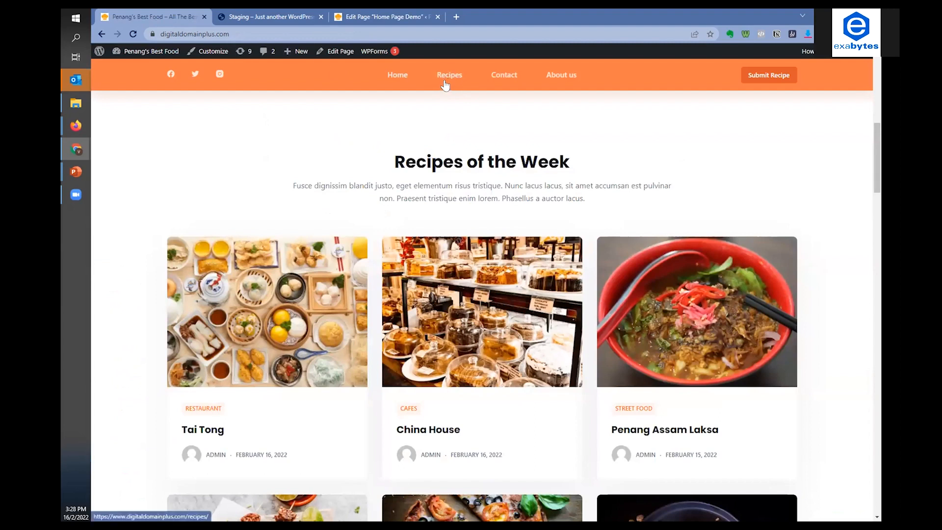
Reload the live site, open the Customizer on the Contact page, and go to Header settings
mouse_move(146, 52)
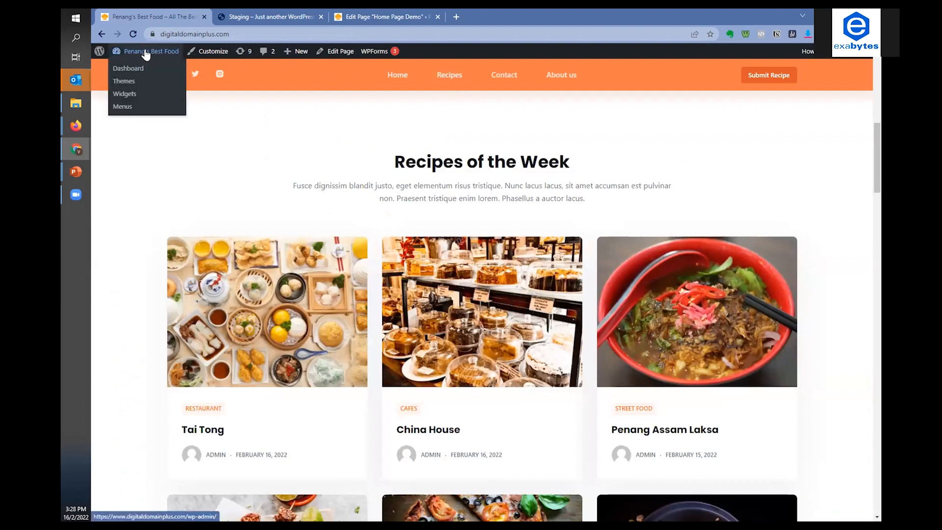
click(132, 35)
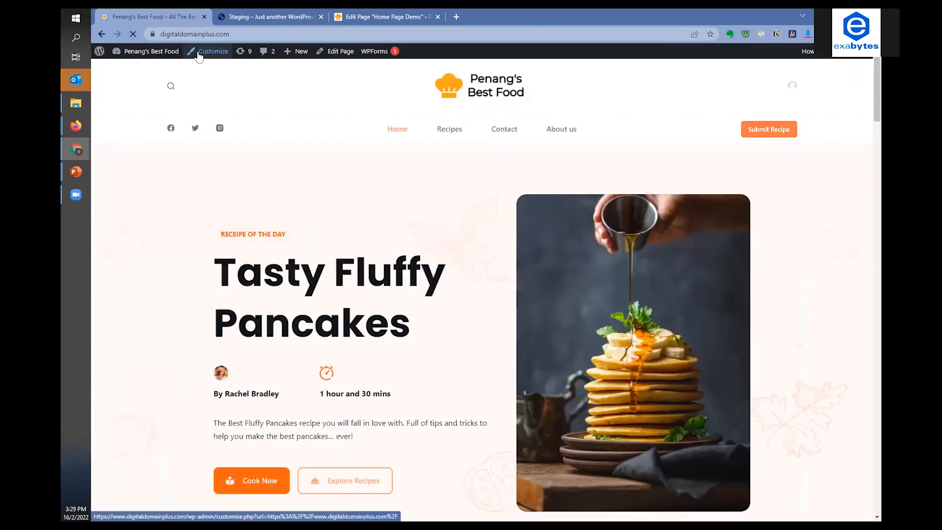
click(199, 54)
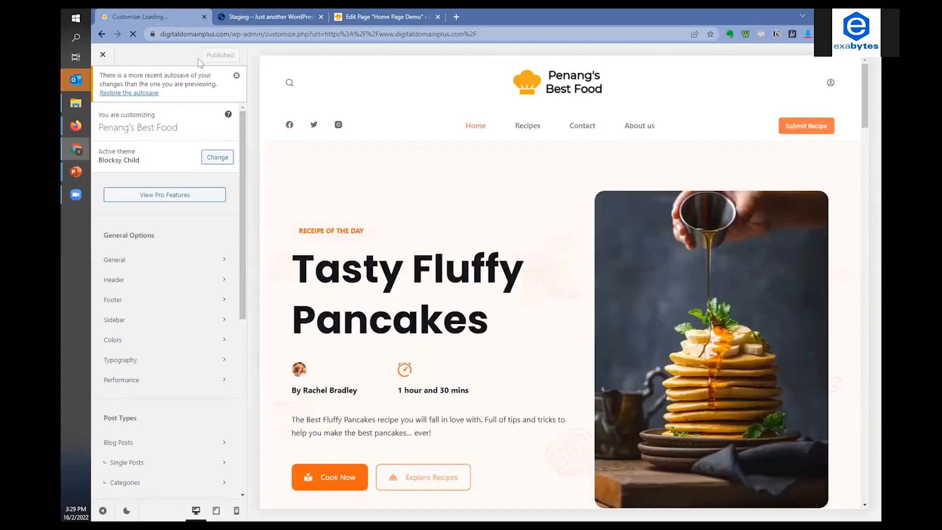
click(564, 125)
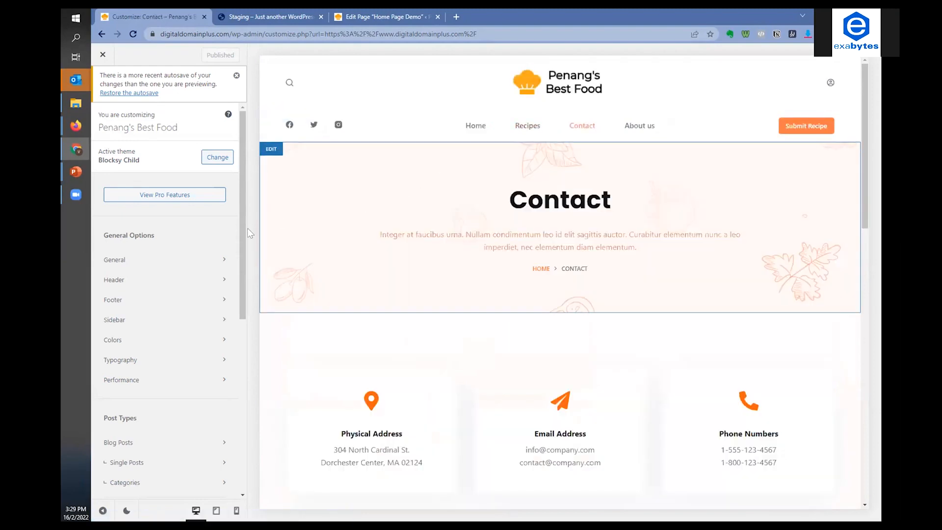
click(135, 280)
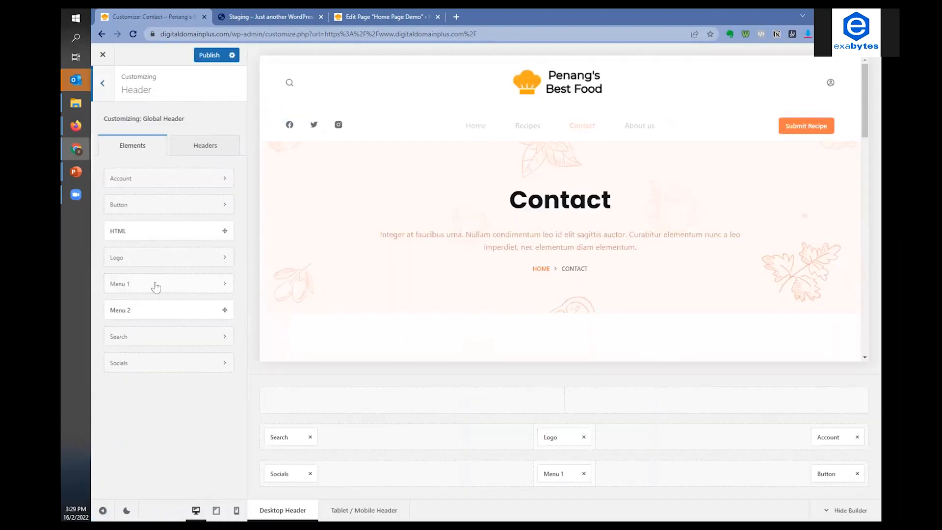
Switch the header's Menu 1 element to Menu 2 and publish the change
click(557, 472)
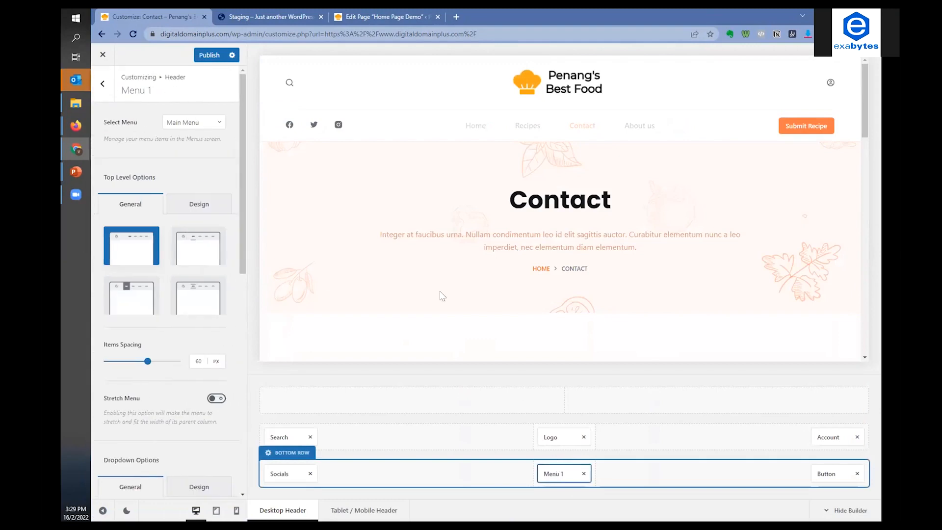
click(214, 123)
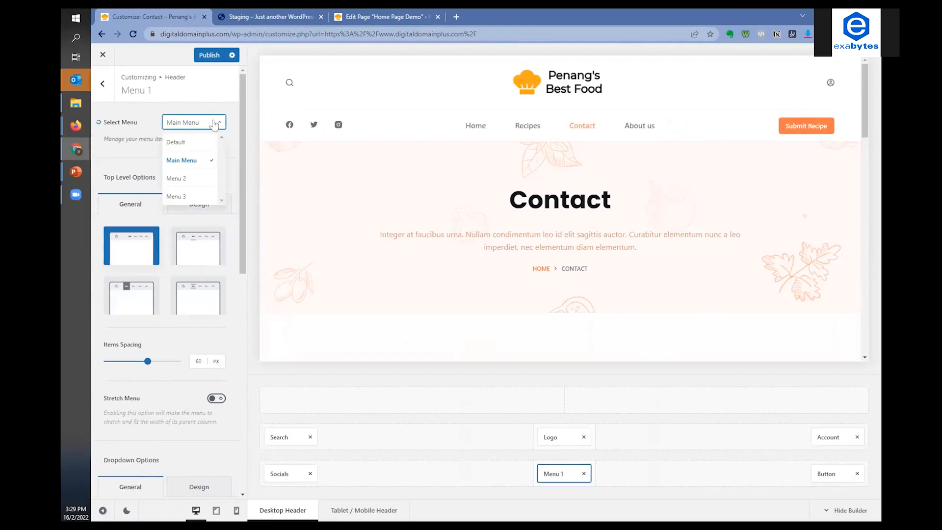
click(187, 178)
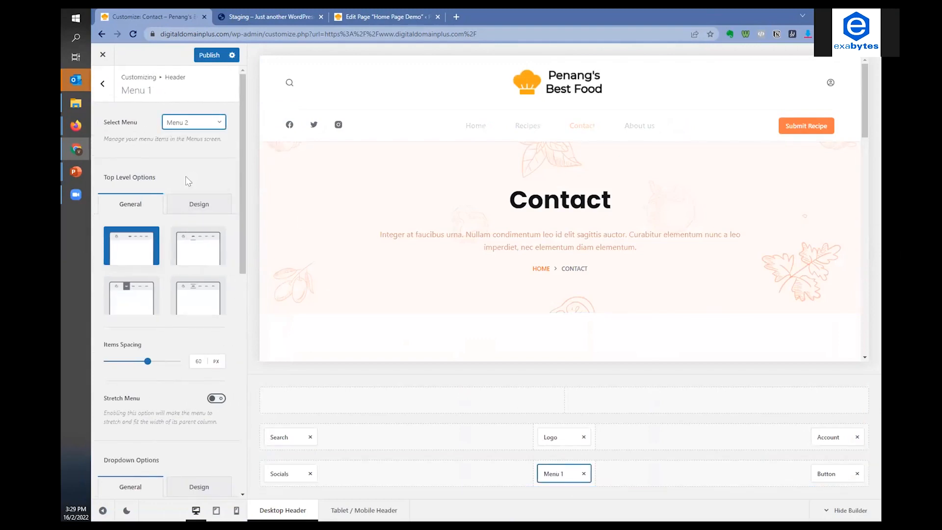
click(208, 58)
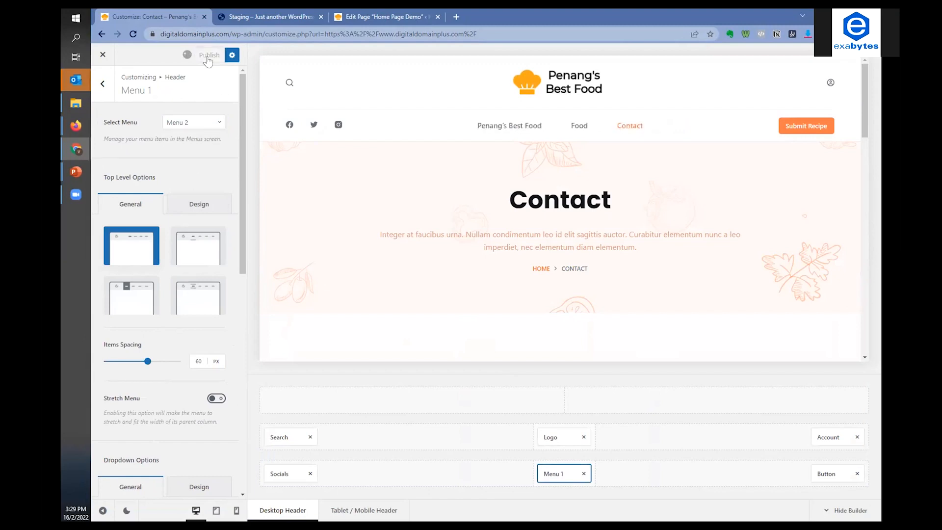
click(578, 127)
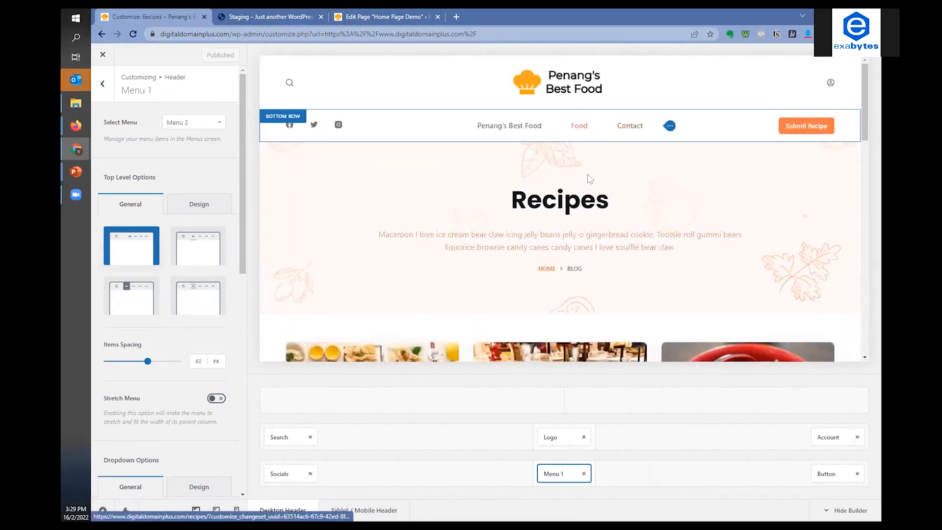
Follow the Food link, open Street Food from the Laksa post, then return to Food
scroll(585, 195, down, 4)
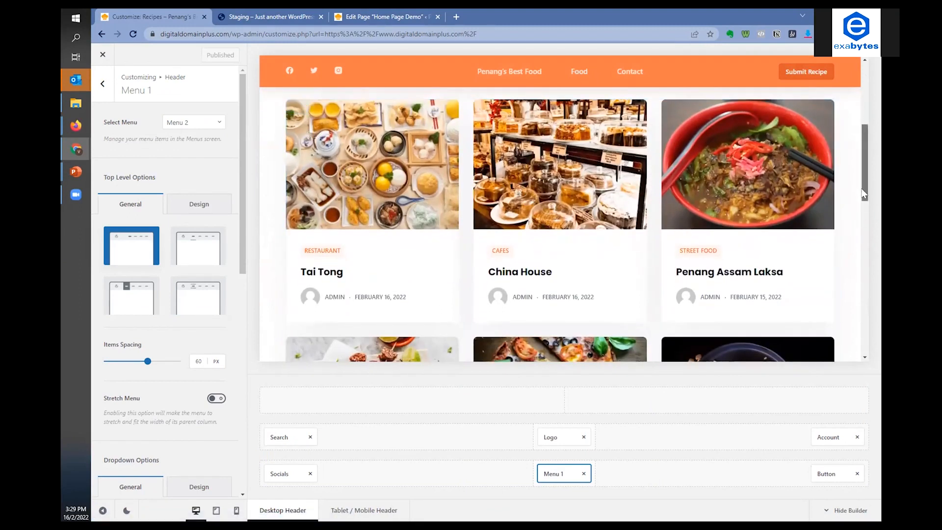
drag(862, 190, 863, 185)
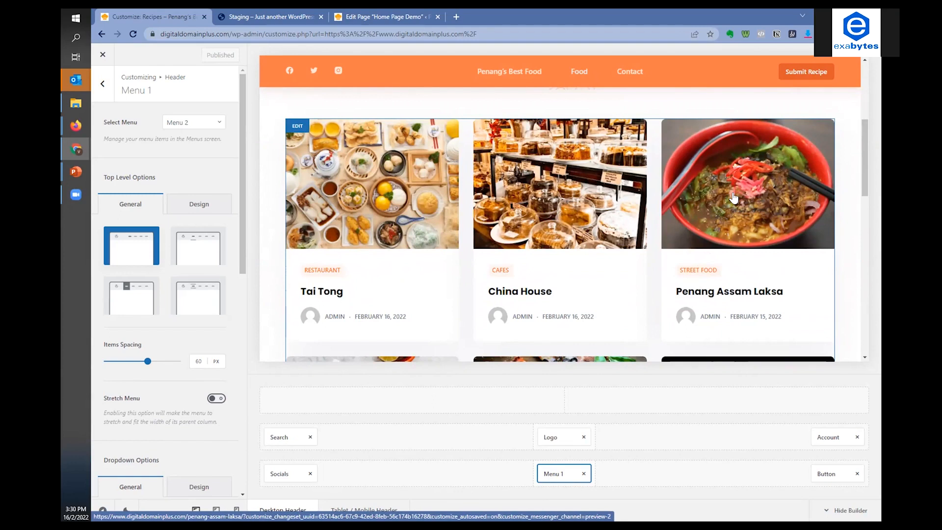
click(701, 272)
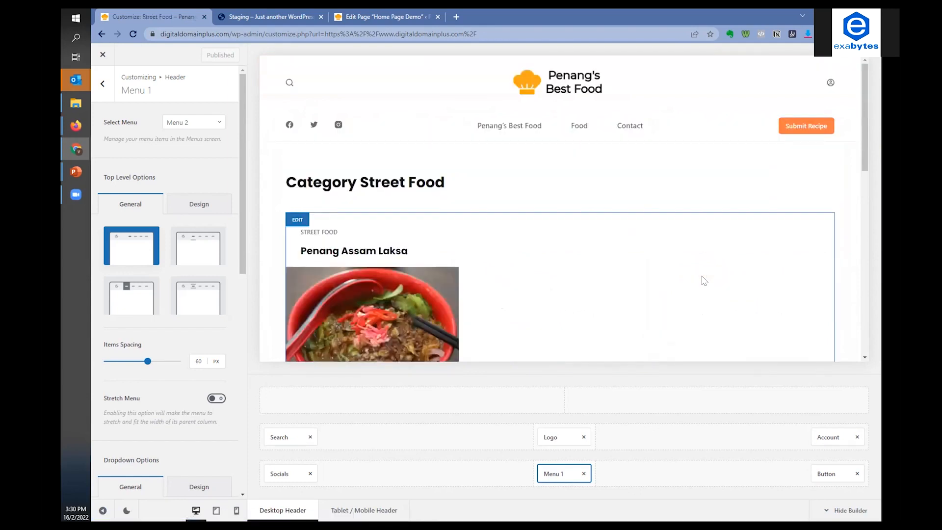
scroll(555, 283, down, 3)
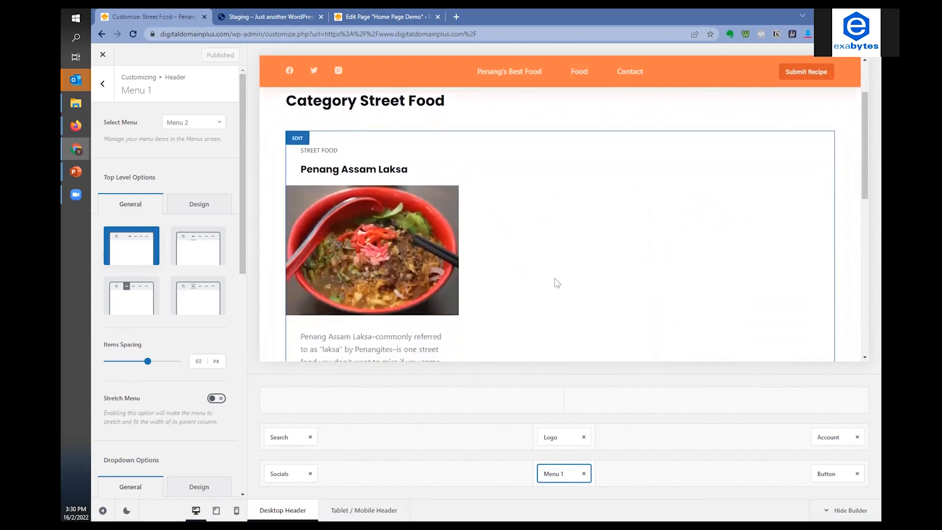
scroll(557, 283, down, 3)
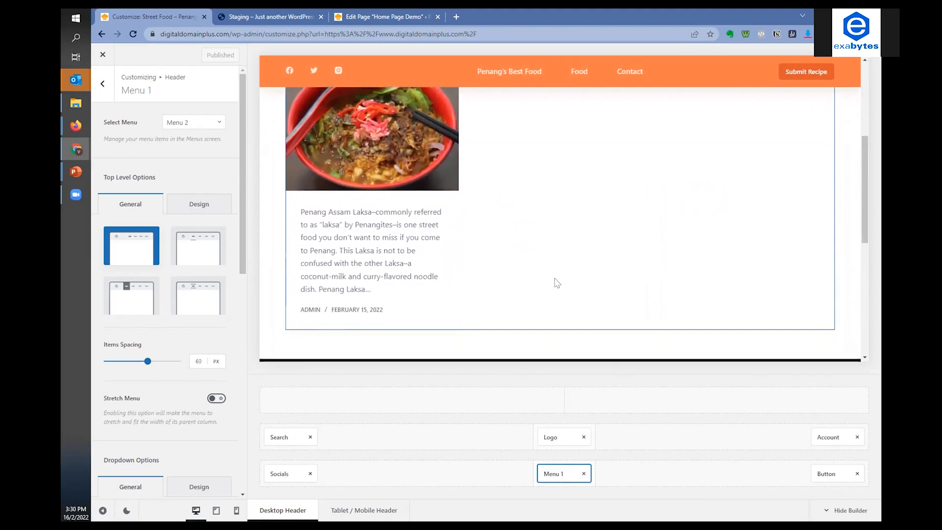
scroll(557, 283, up, 6)
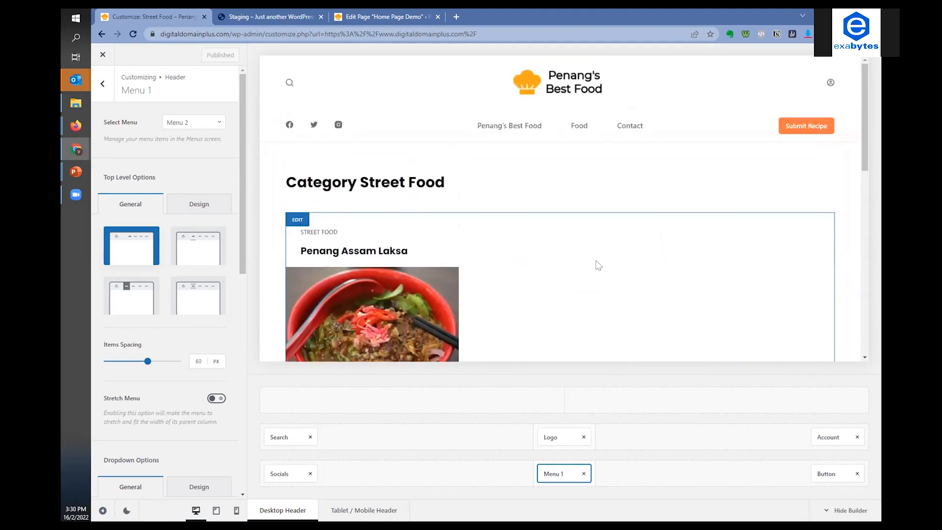
click(580, 130)
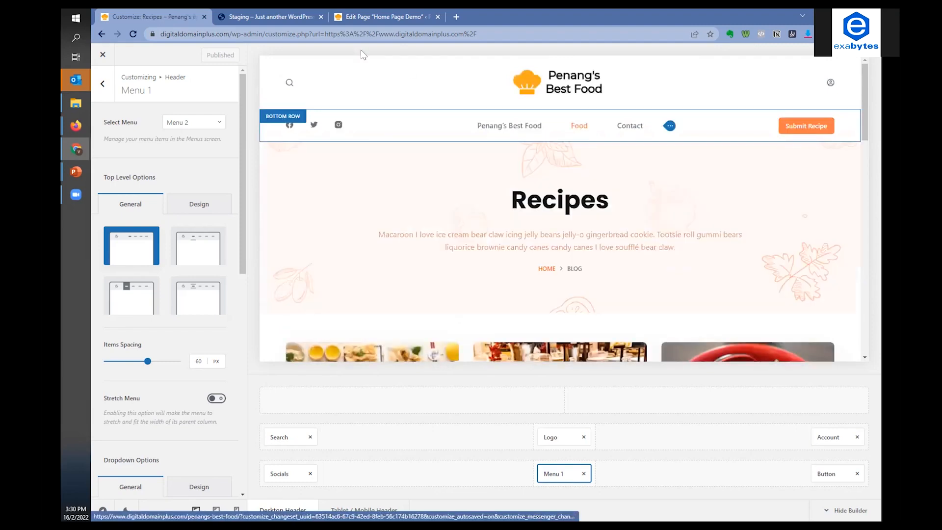
Navigate the editor tab to digitaldomainplus.com, confirm leaving the editor, and close the Staging tab
click(279, 12)
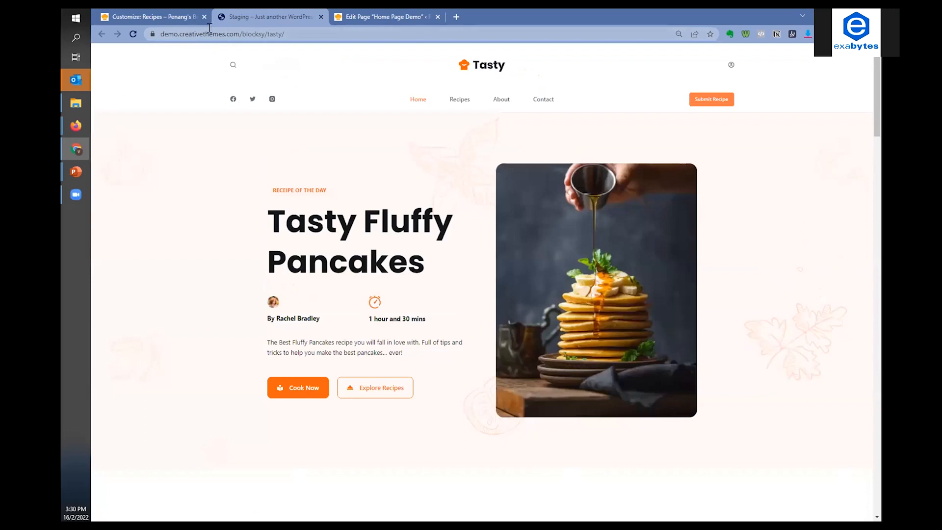
click(357, 20)
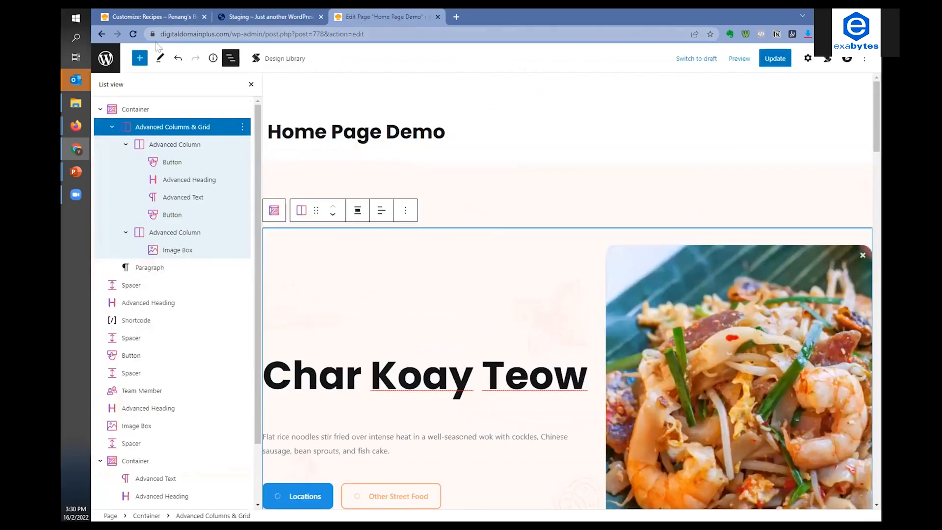
click(231, 33)
text(digitaldomainplus.com)
key(Return)
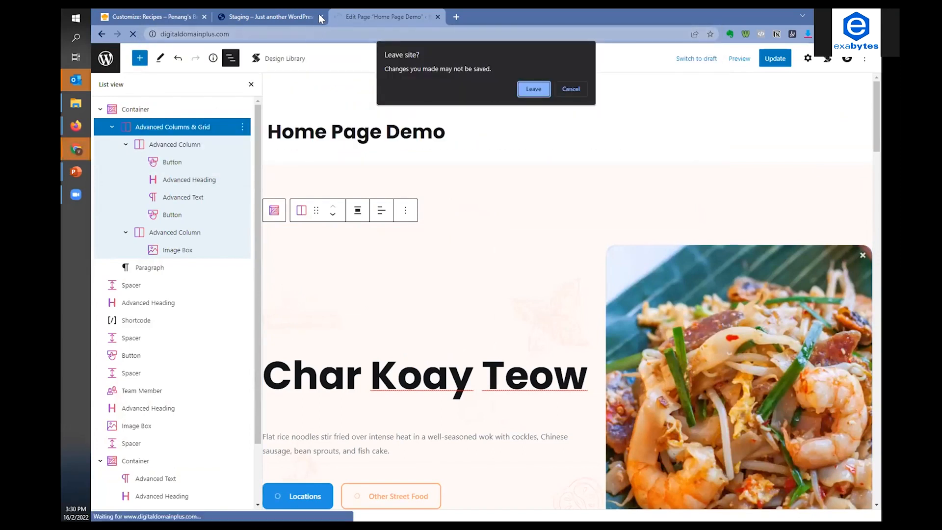
key(Return)
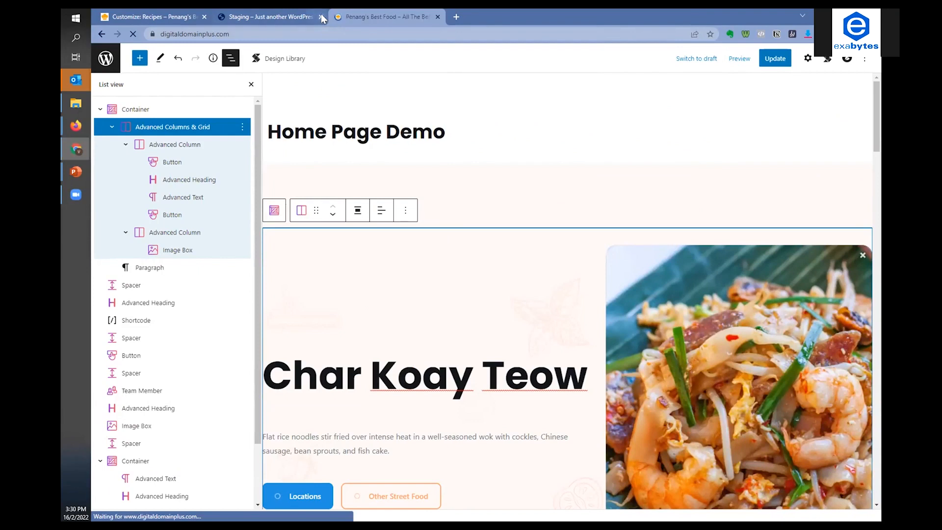
click(322, 15)
mouse_move(152, 55)
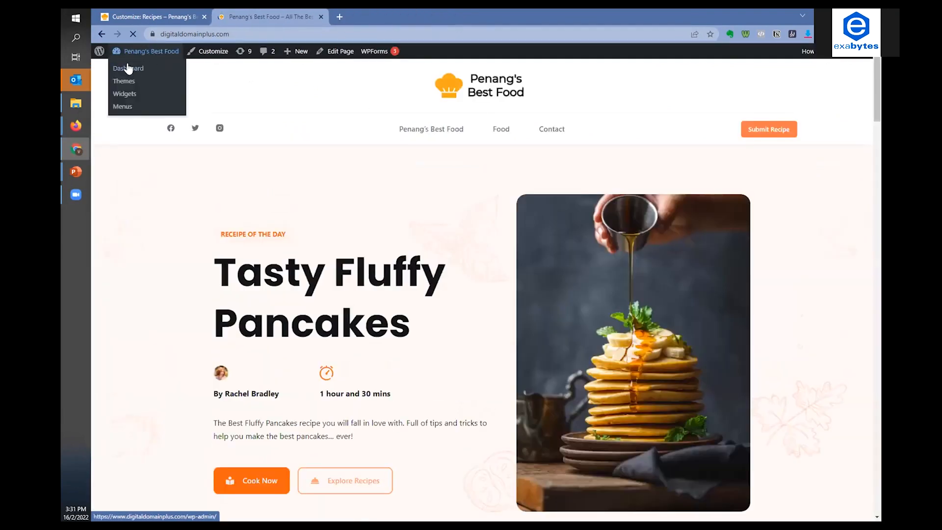
Go from the Dashboard to the Pages list and highlight the Front Page label beside Home
click(129, 66)
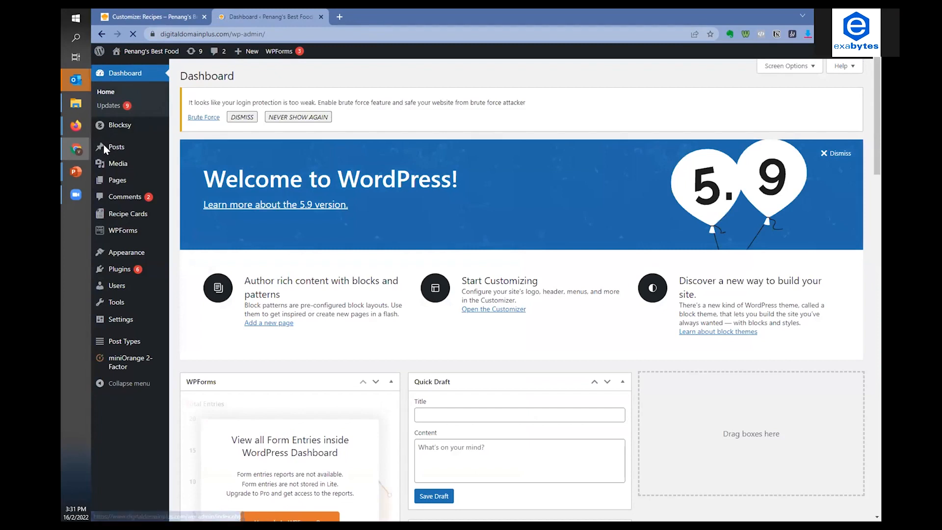
mouse_move(112, 147)
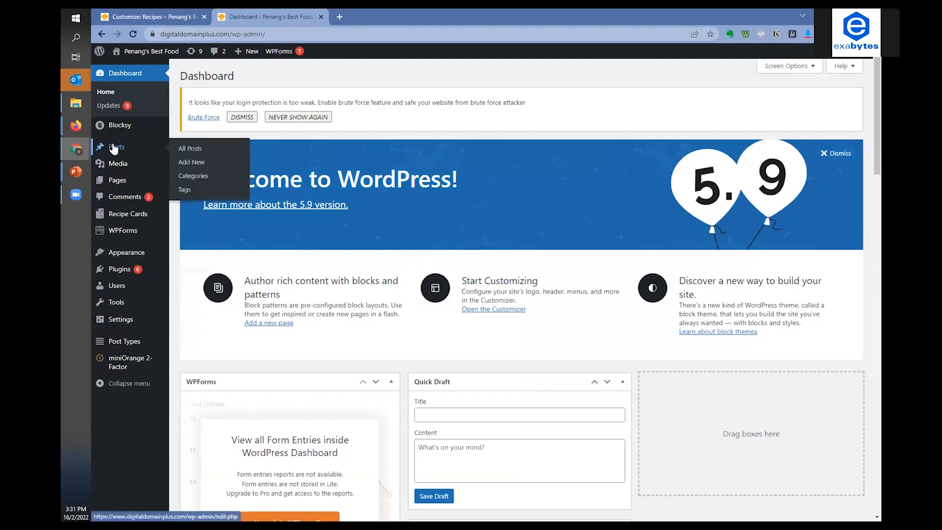
click(192, 153)
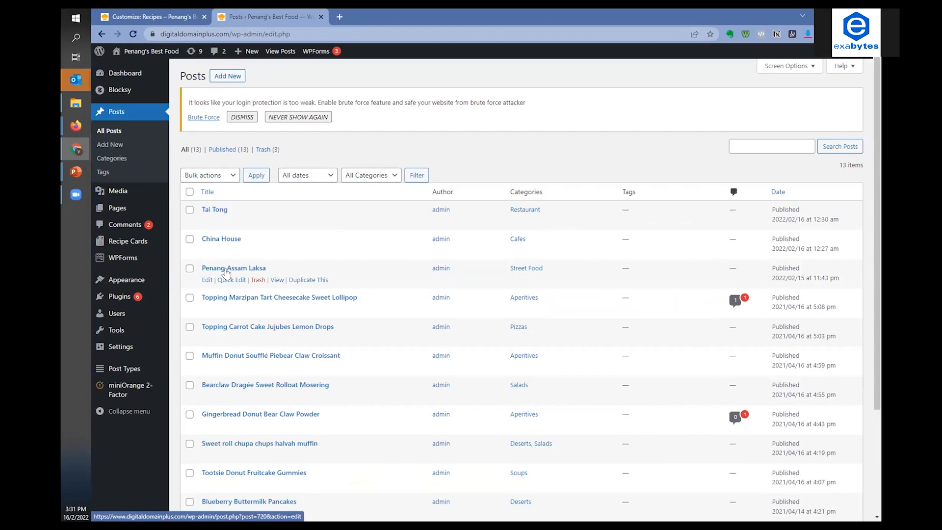
scroll(197, 223, down, 2)
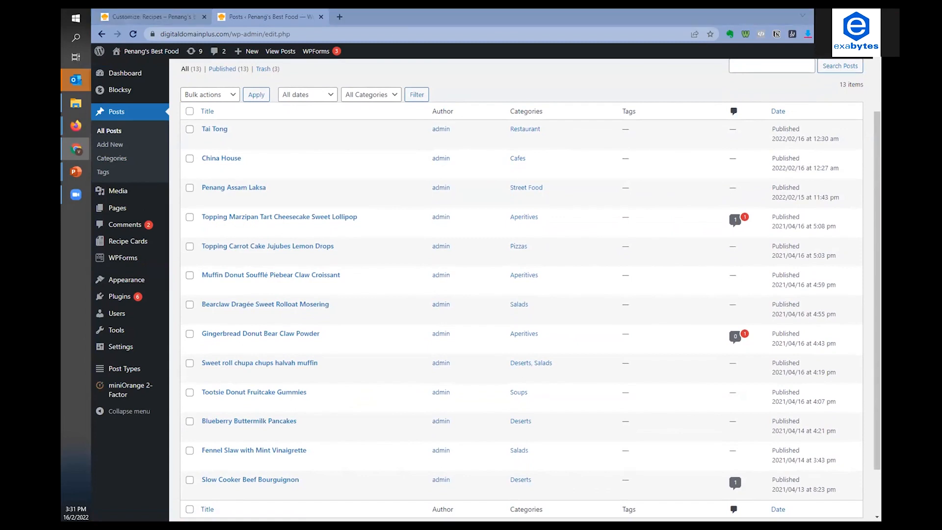
mouse_move(297, 233)
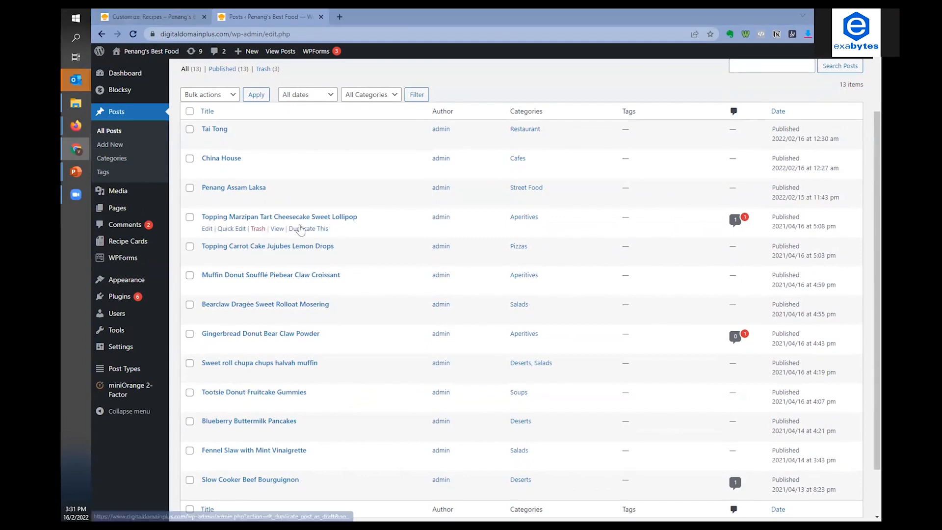
click(116, 210)
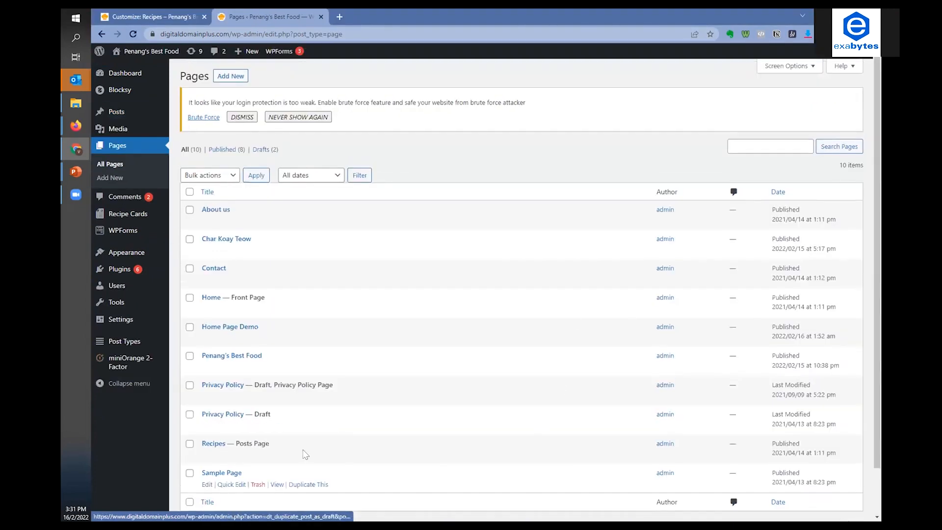
scroll(314, 206, down, 1)
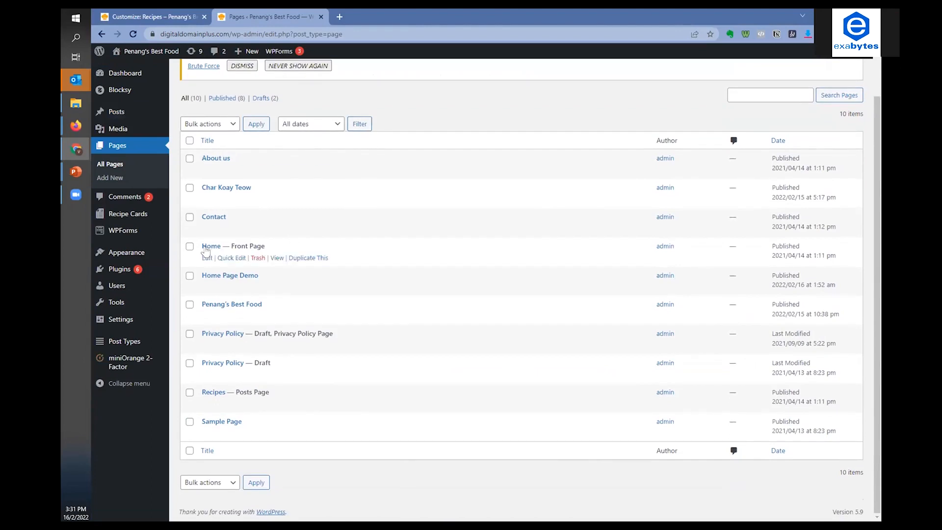
drag(232, 242, 266, 242)
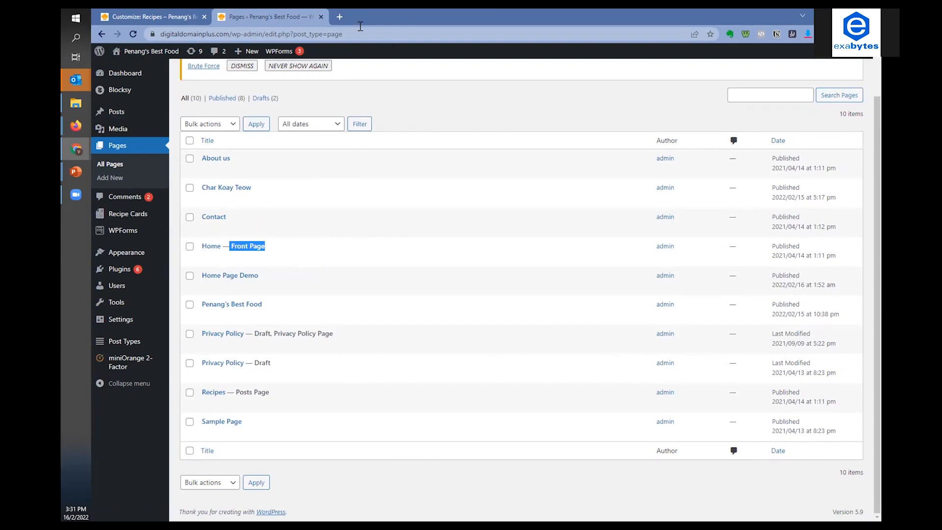
Copy the site address and open a new browser tab
drag(229, 33, 133, 32)
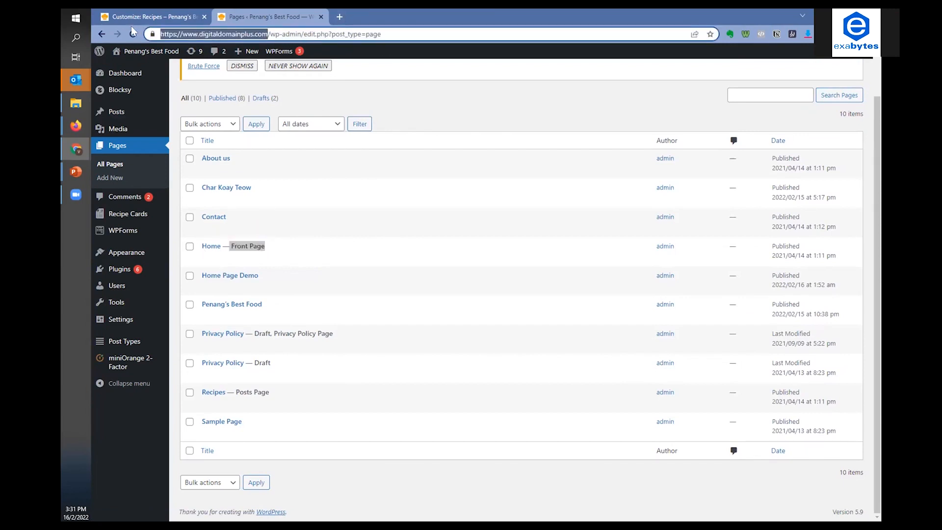
key(ctrl+c)
click(341, 16)
Load the copied site address to view the live homepage, then return to the Pages list
key(ctrl+v)
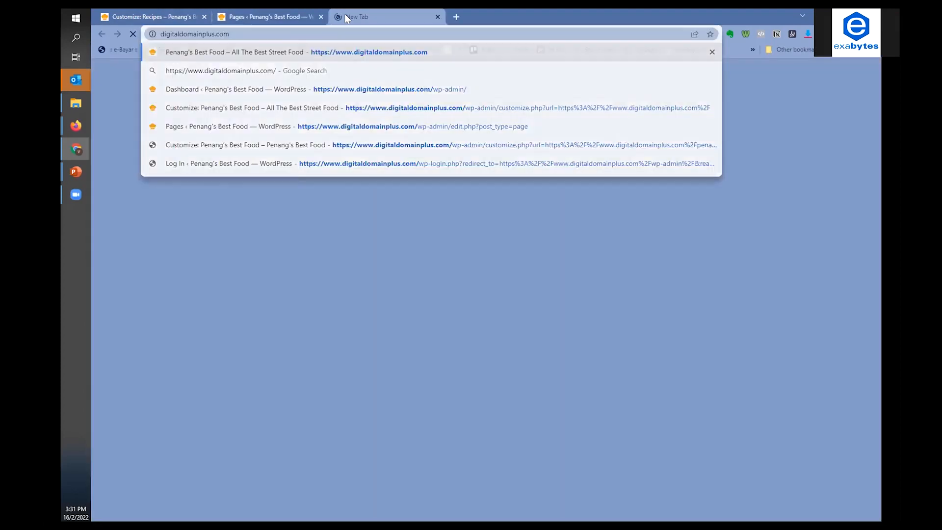
key(Return)
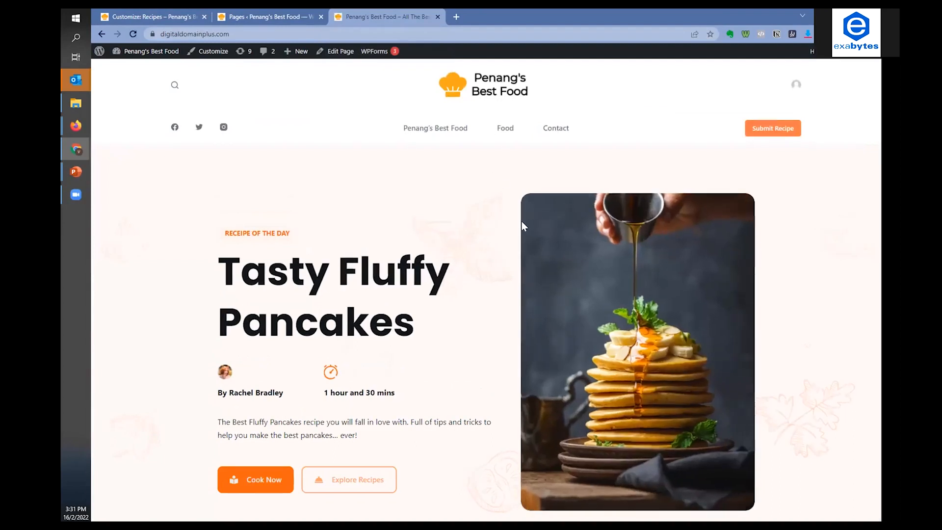
scroll(523, 220, down, 6)
scroll(531, 229, down, 6)
scroll(532, 225, up, 12)
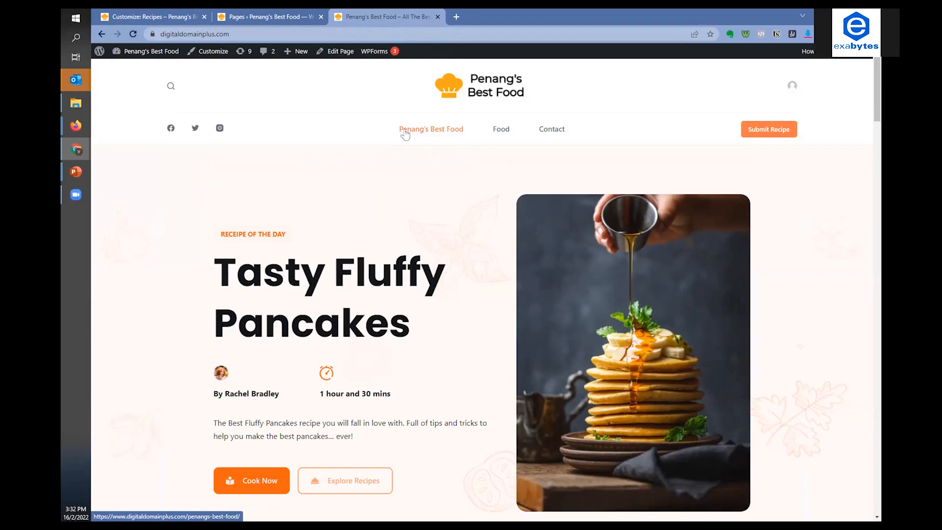
click(269, 18)
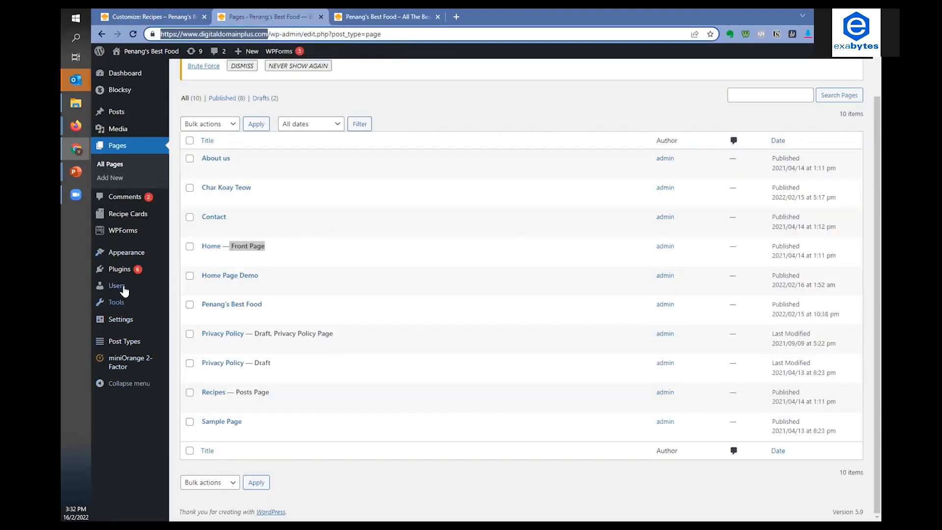
Open Reading settings and highlight 'Your homepage displays' (static Home homepage, Recipes posts page)
mouse_move(123, 281)
mouse_move(119, 320)
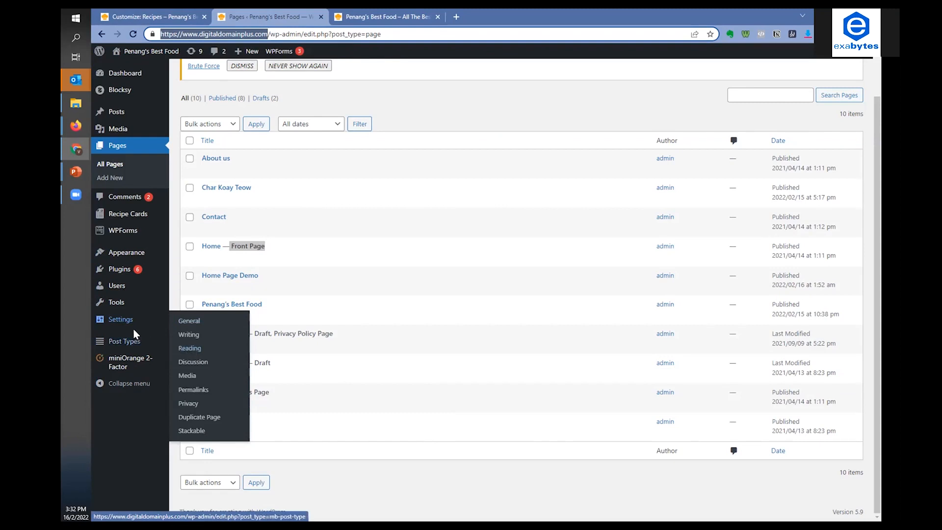
click(188, 349)
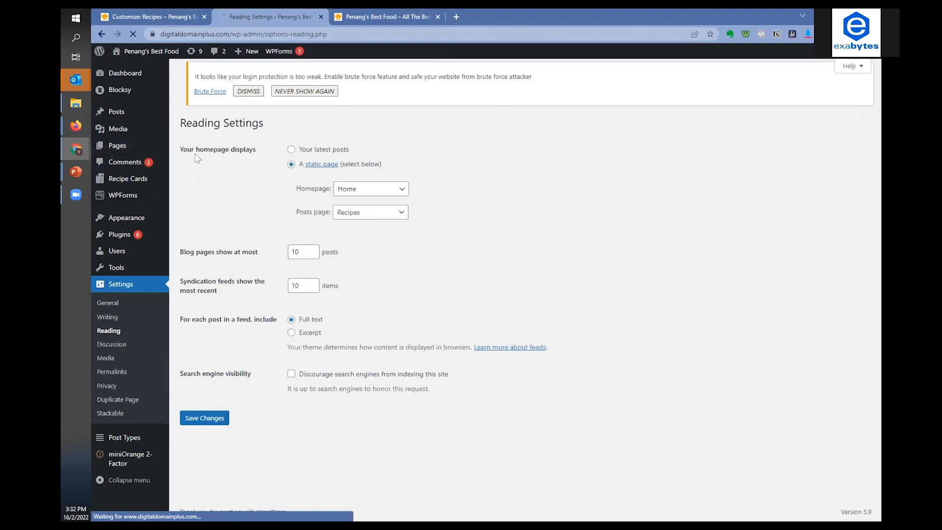
drag(195, 150, 257, 148)
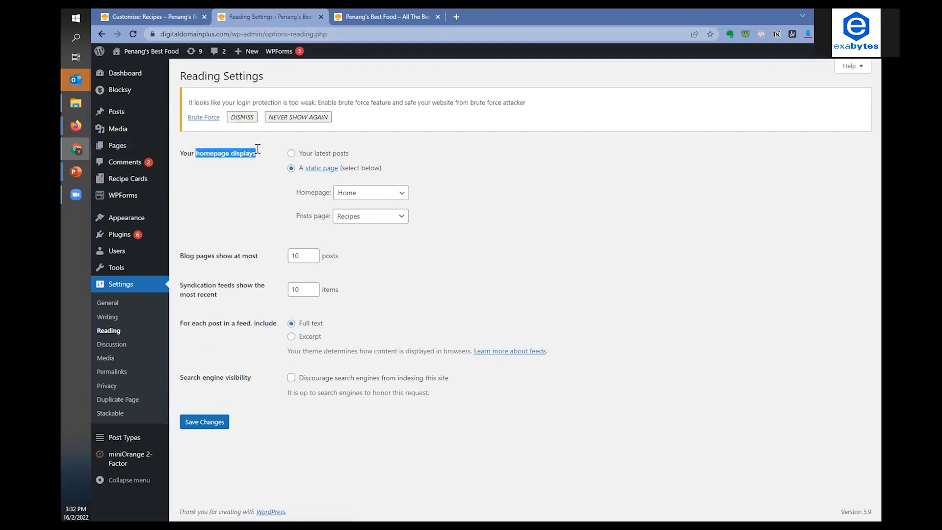
click(180, 149)
drag(178, 149, 258, 148)
click(363, 15)
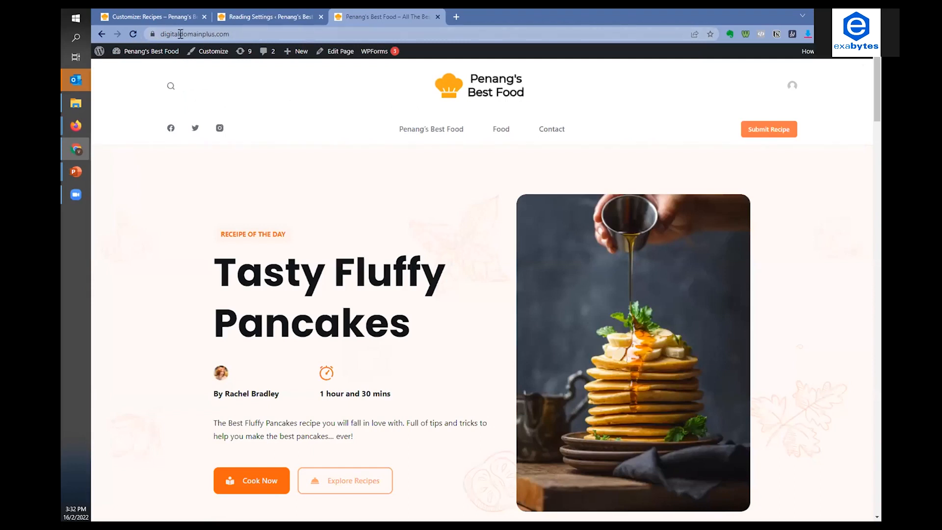
Check the Homepage dropdown's page choices without changing them, then scroll the live homepage
click(257, 17)
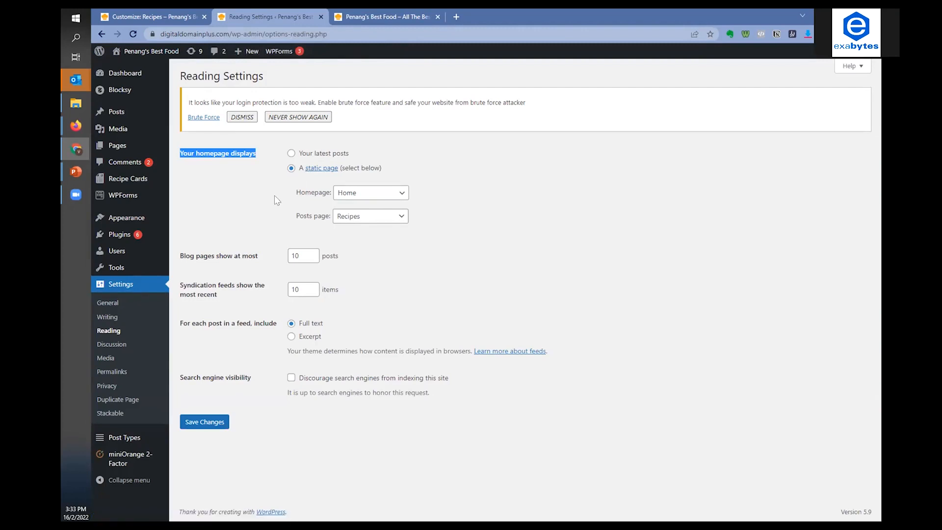
click(389, 196)
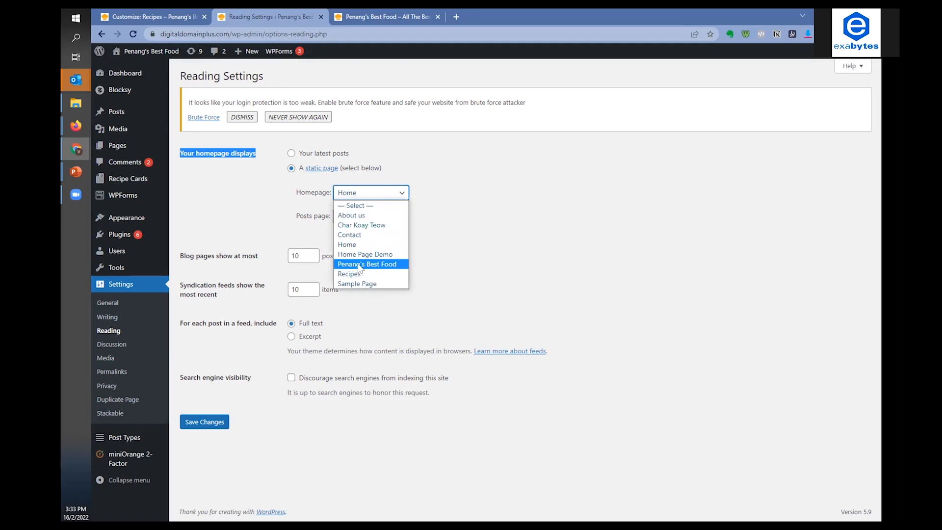
click(466, 267)
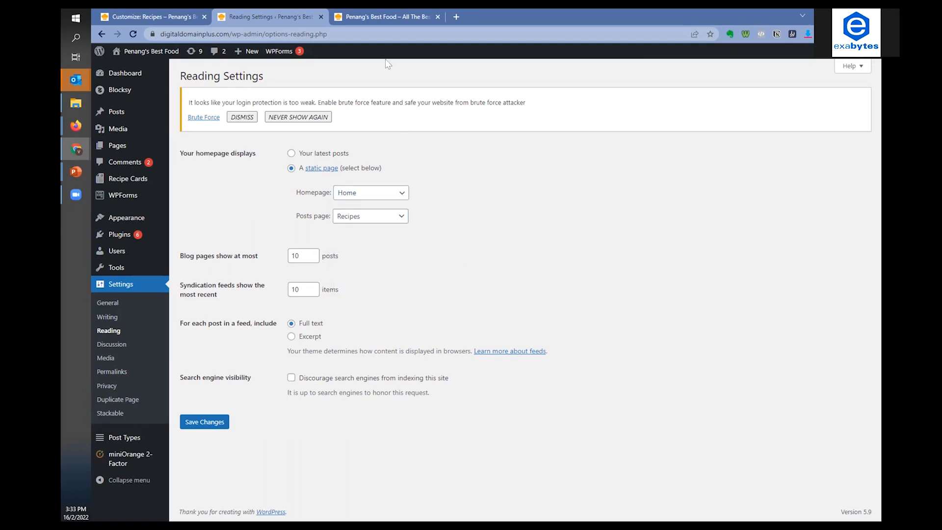
click(397, 15)
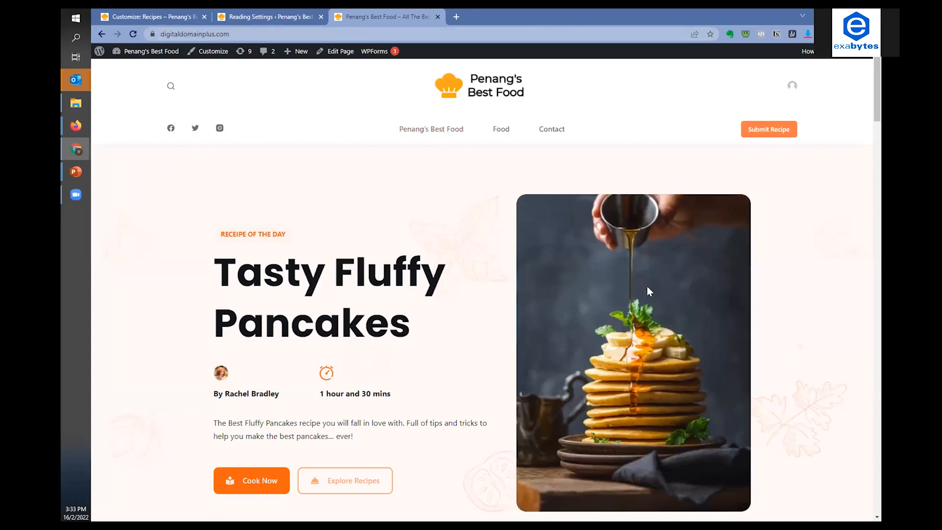
scroll(699, 316, down, 3)
scroll(707, 322, down, 7)
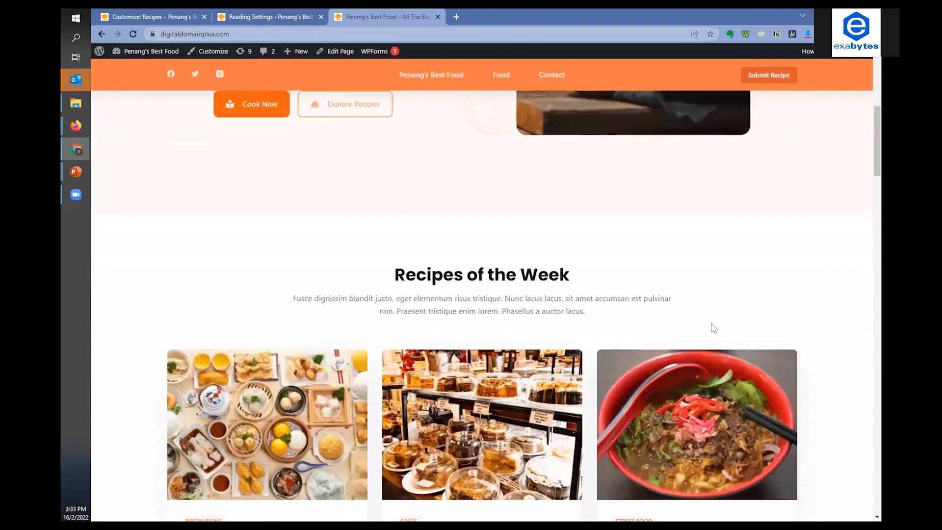
scroll(713, 328, down, 6)
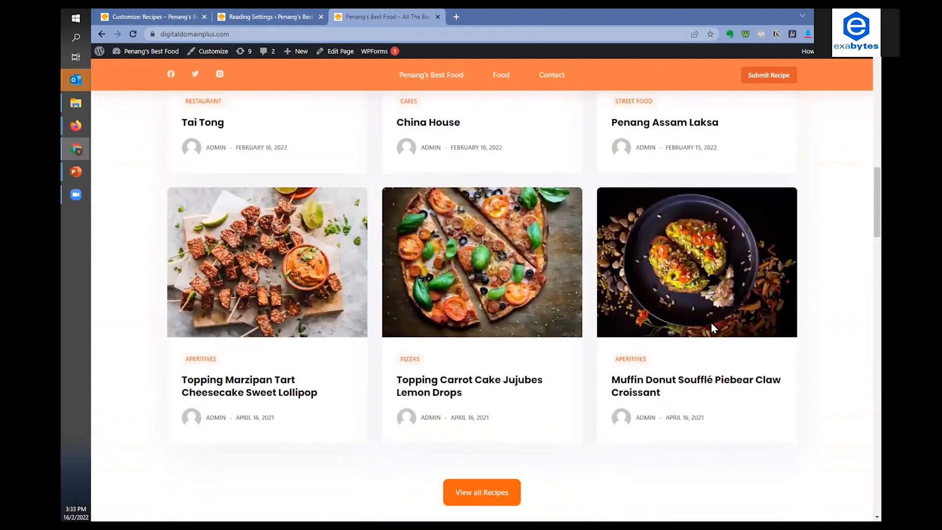
scroll(716, 322, up, 3)
scroll(714, 316, up, 13)
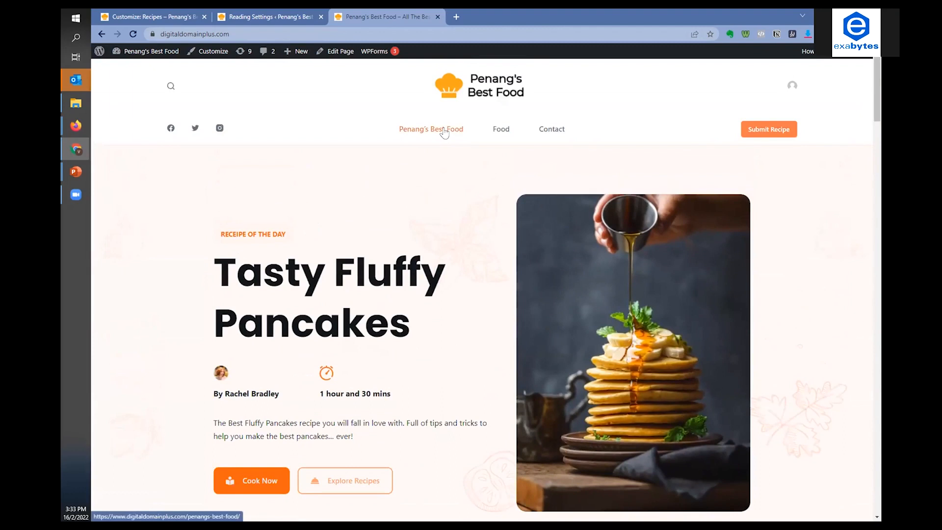
Choose Penang's Best Food as the static homepage and save the Reading settings
click(274, 15)
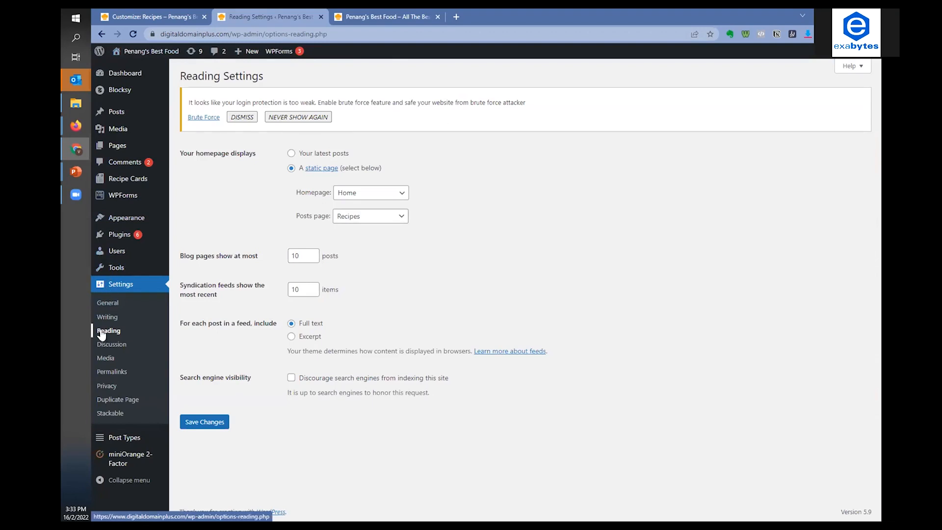
click(387, 195)
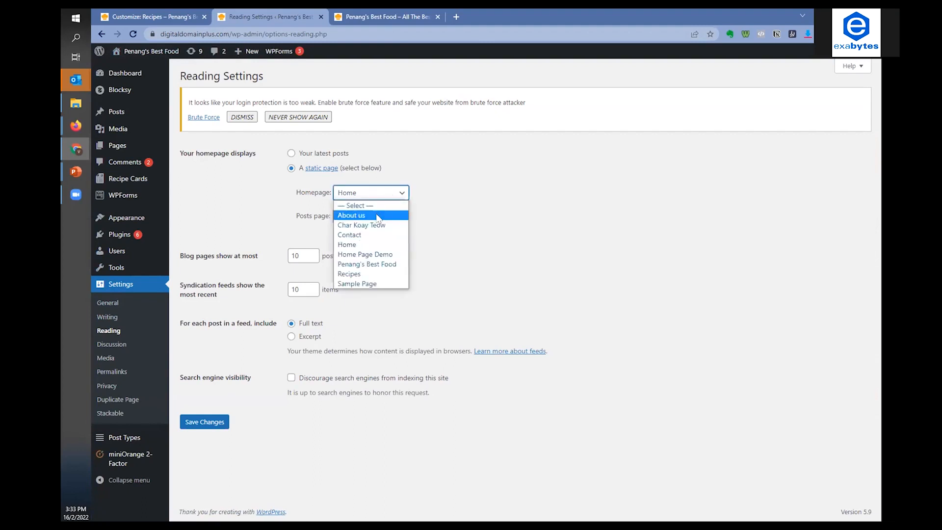
click(377, 266)
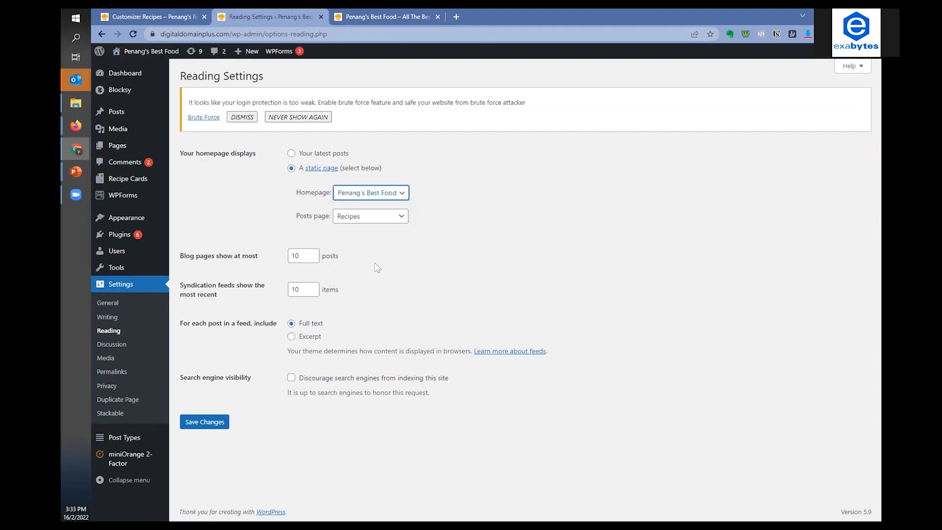
click(204, 425)
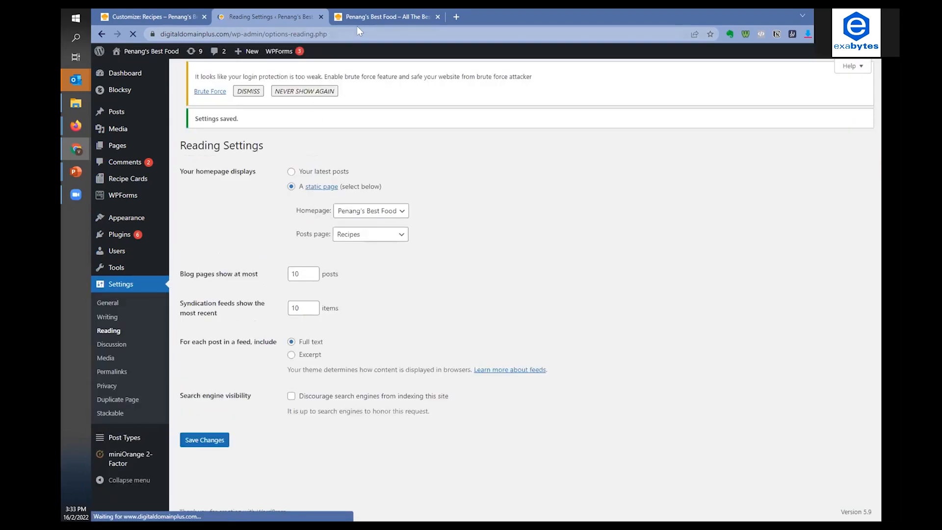
Reload the live site and scroll its new Char Koay Teow homepage with Best Places This Week cards
click(352, 21)
click(324, 34)
click(238, 32)
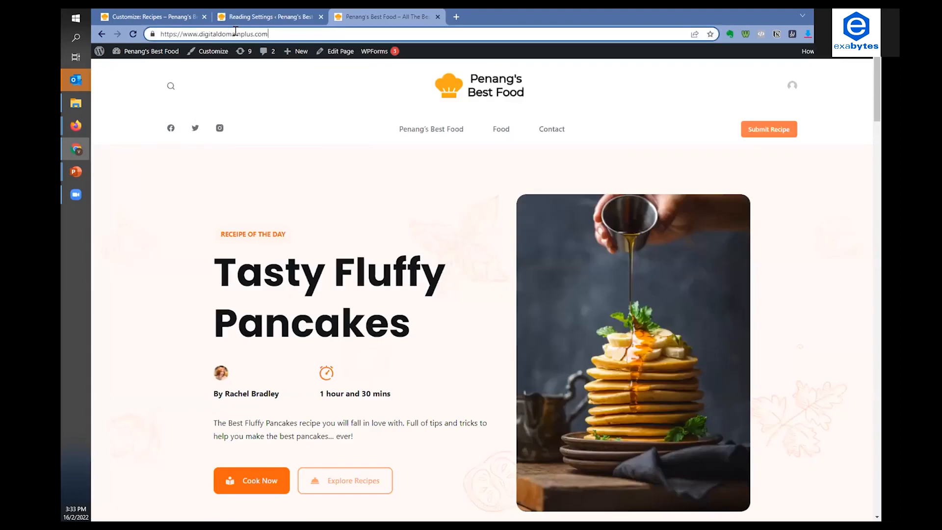
drag(280, 33, 136, 28)
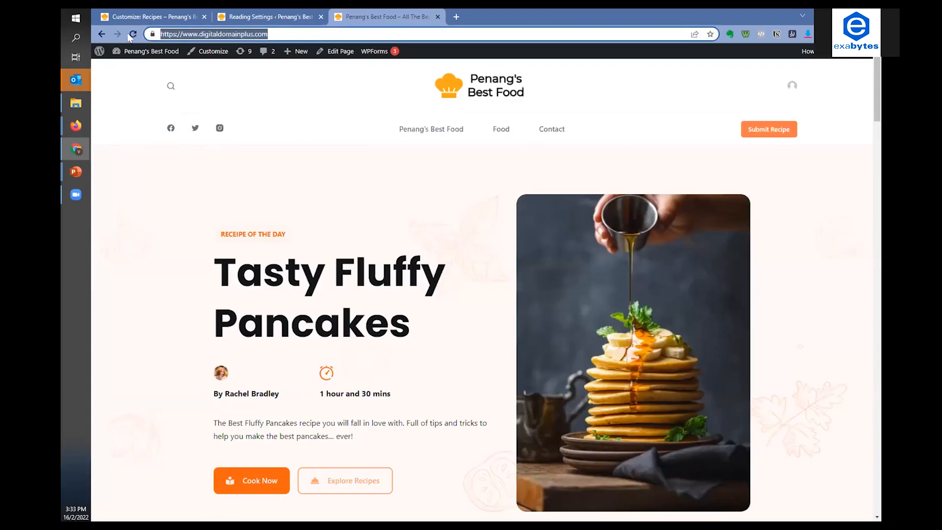
click(133, 34)
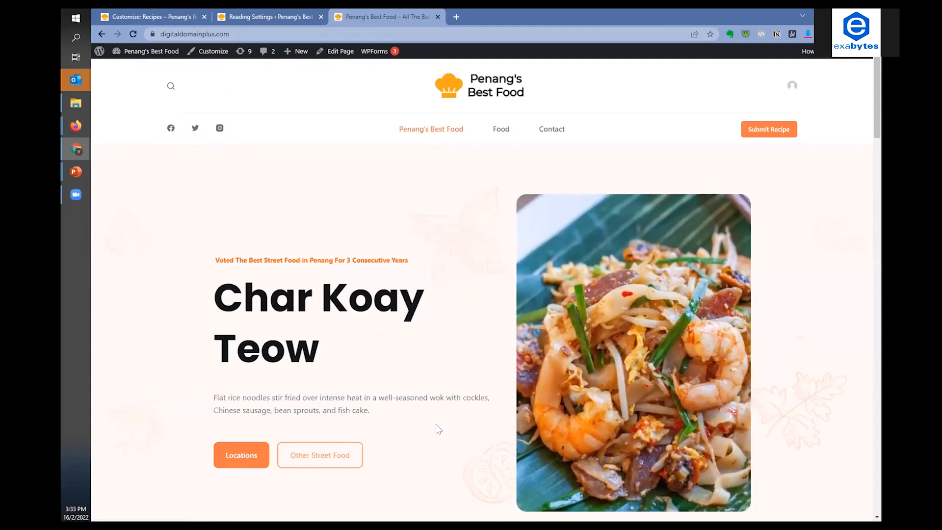
scroll(439, 429, down, 3)
scroll(438, 429, down, 11)
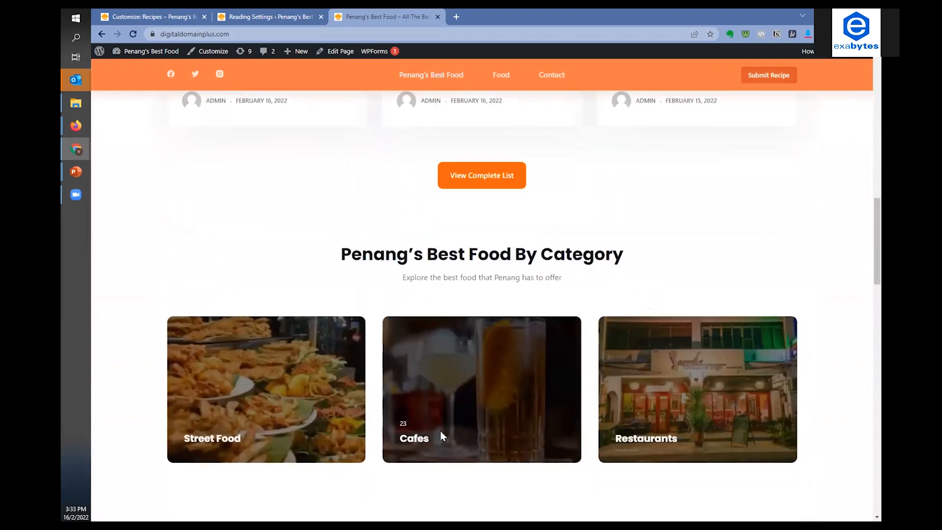
scroll(440, 431, down, 12)
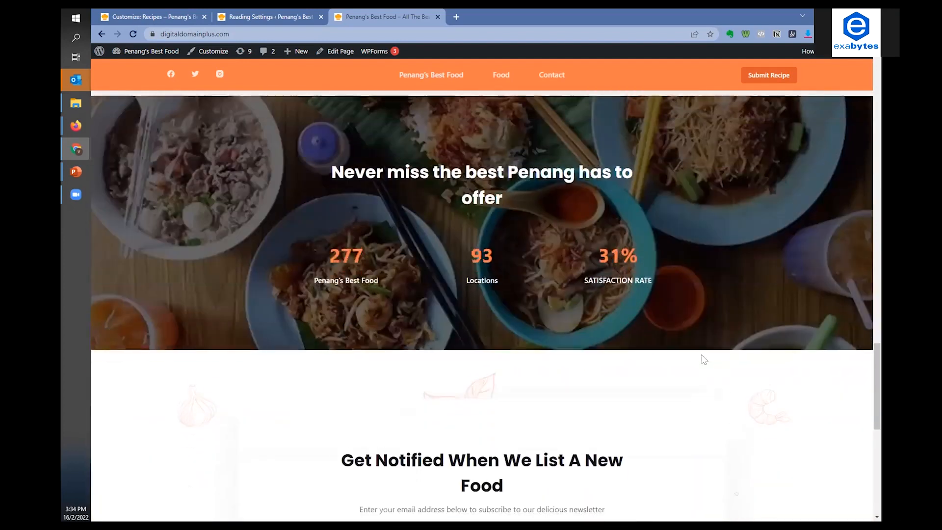
drag(879, 376, 871, 55)
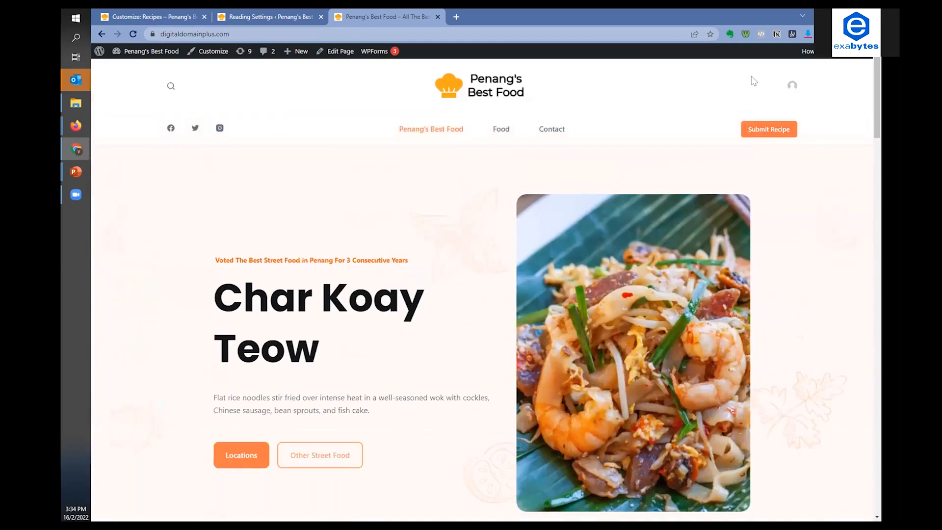
click(252, 18)
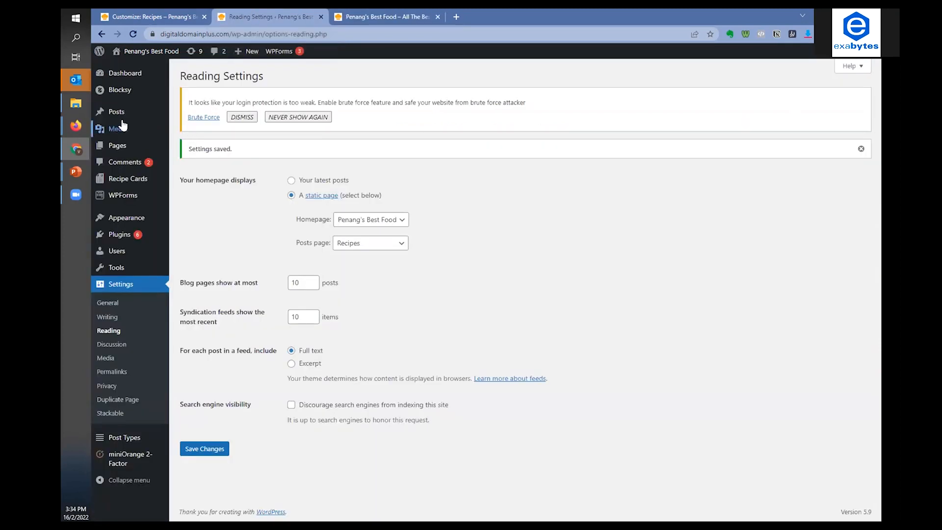
Go to the Posts list and start a new blank post with Add New
mouse_move(109, 117)
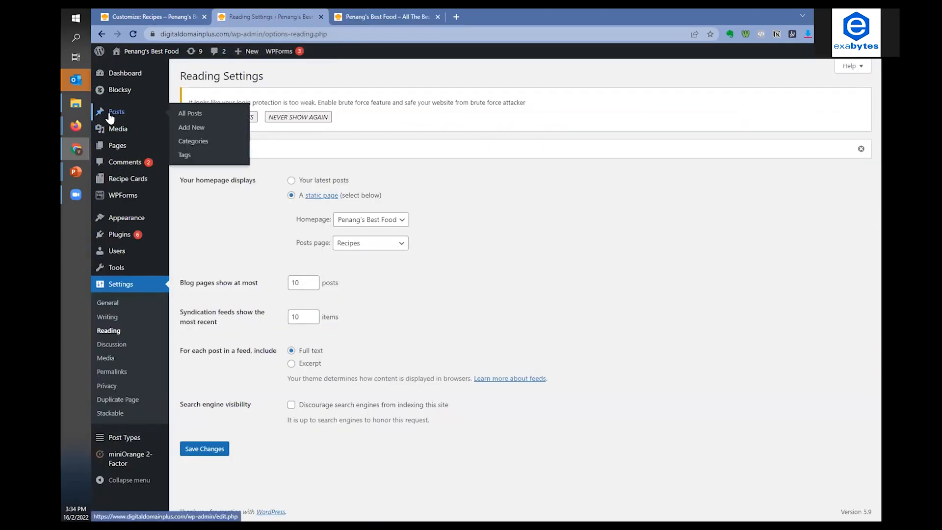
click(112, 114)
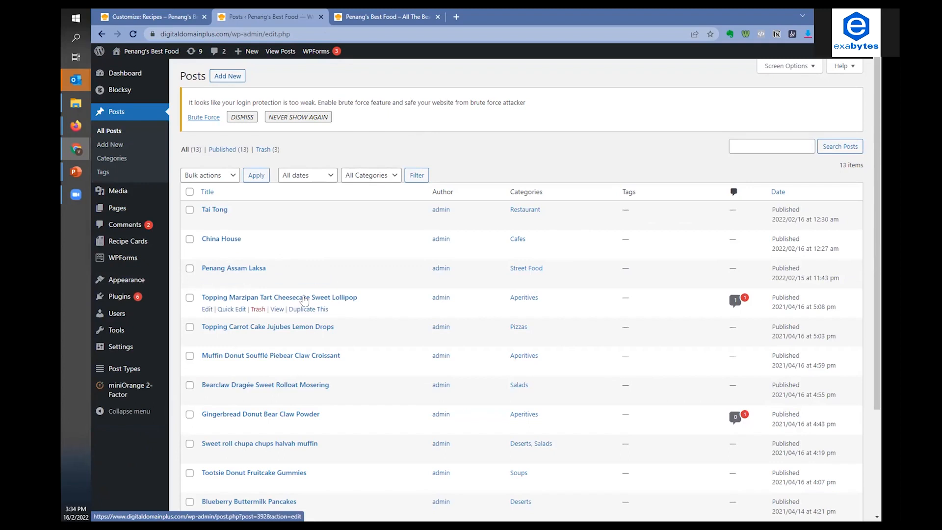
click(228, 76)
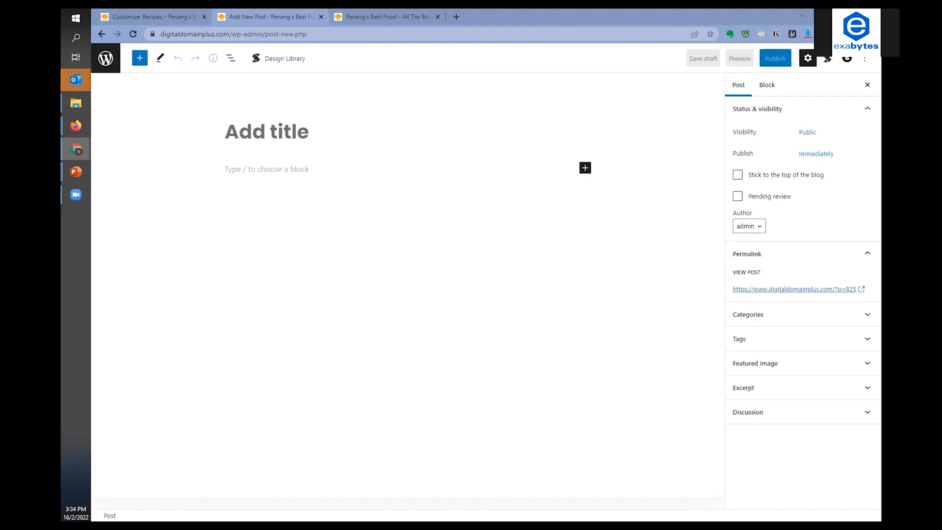
Title the new post 'Penang Laksa', matching the Google Docs draft heading
click(267, 128)
click(463, 17)
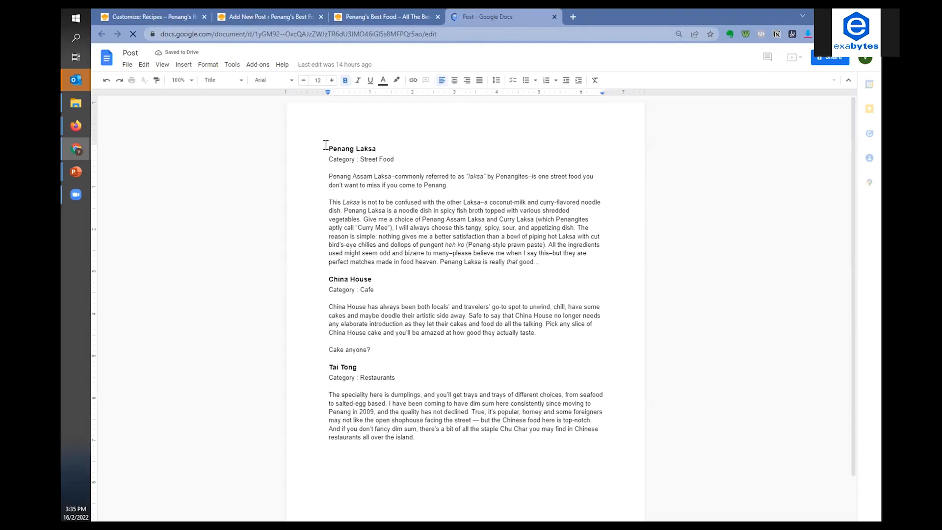
triple_click(377, 148)
click(376, 148)
drag(376, 148, 323, 148)
key(ctrl+c)
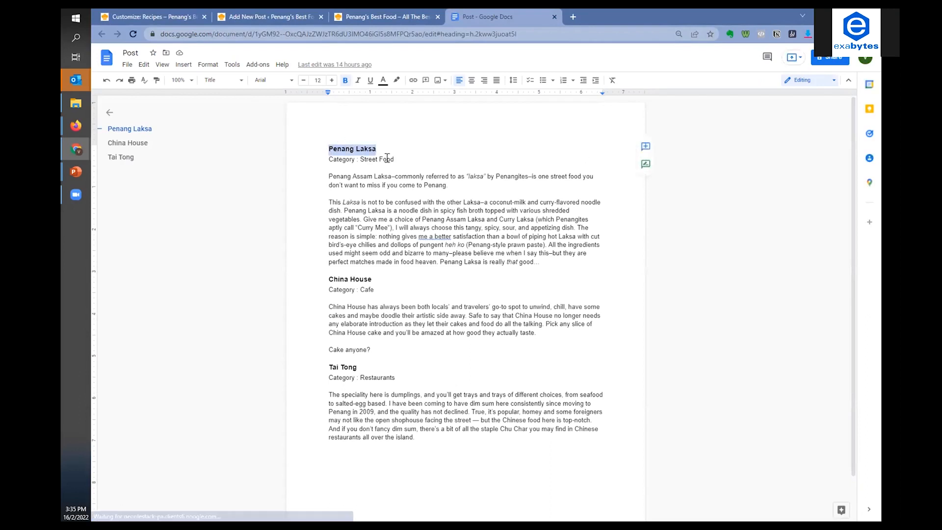
click(265, 18)
key(ctrl+v)
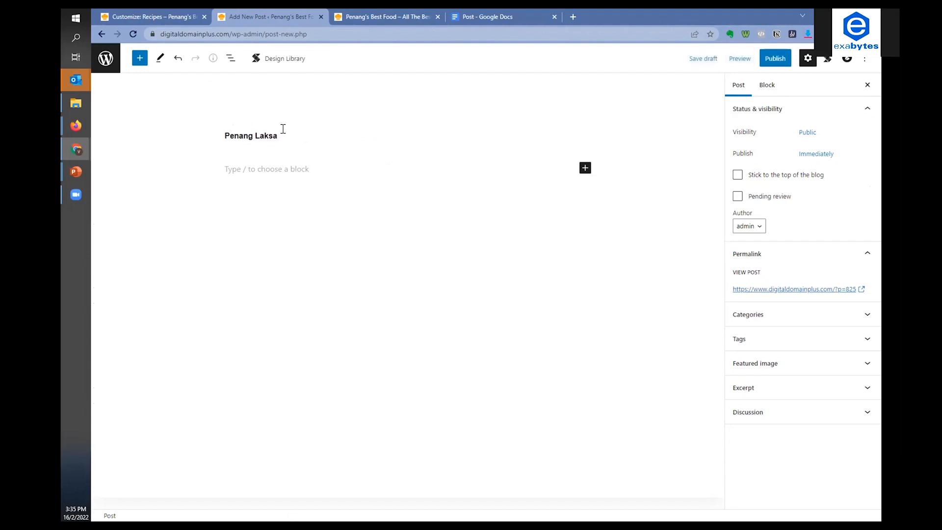
key(ctrl+z)
text(Penang Laksa)
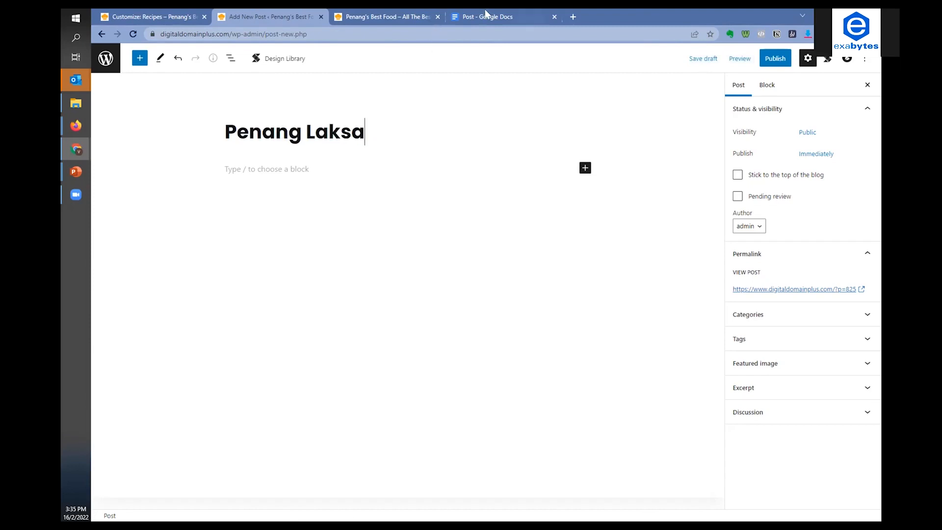
Paste the two laksa paragraphs from the Google Doc, splitting them after 'come to Penang.'
click(484, 16)
drag(328, 177, 539, 262)
key(ctrl+c)
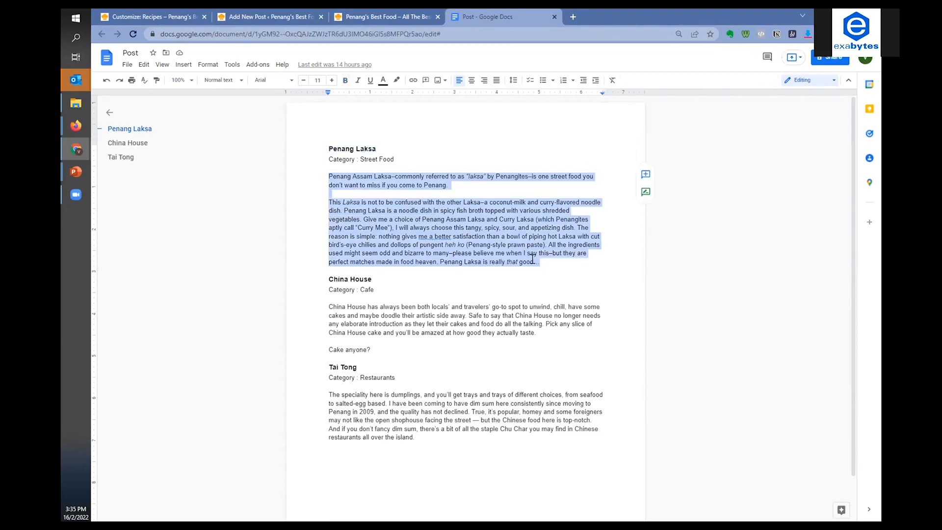
click(273, 19)
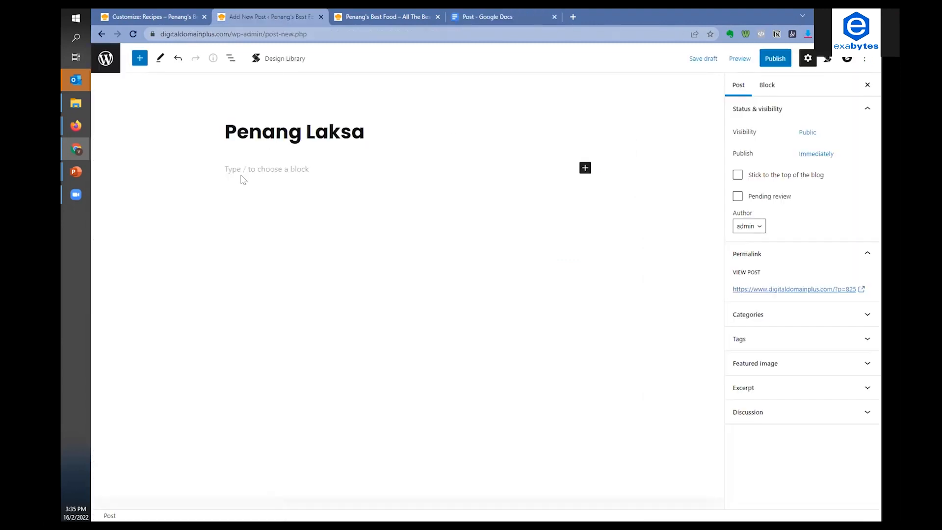
click(224, 169)
key(ctrl+v)
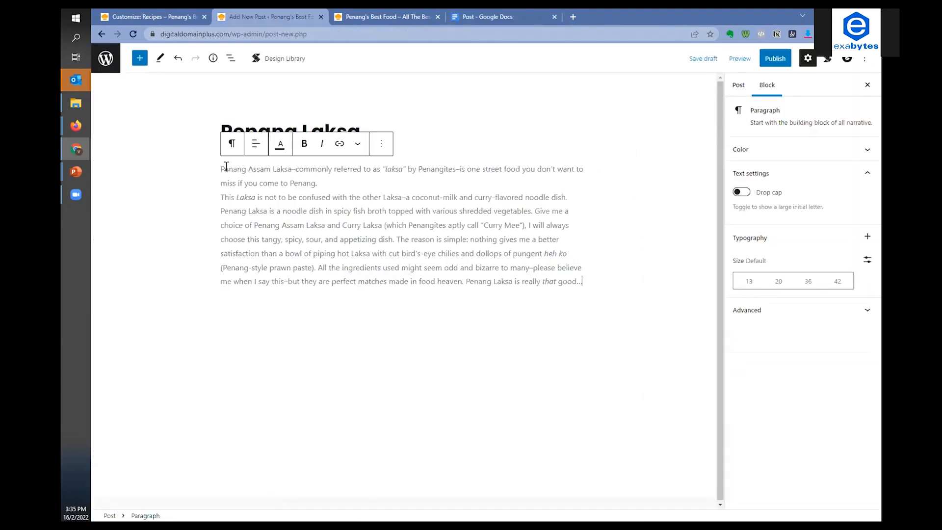
click(341, 181)
key(Return)
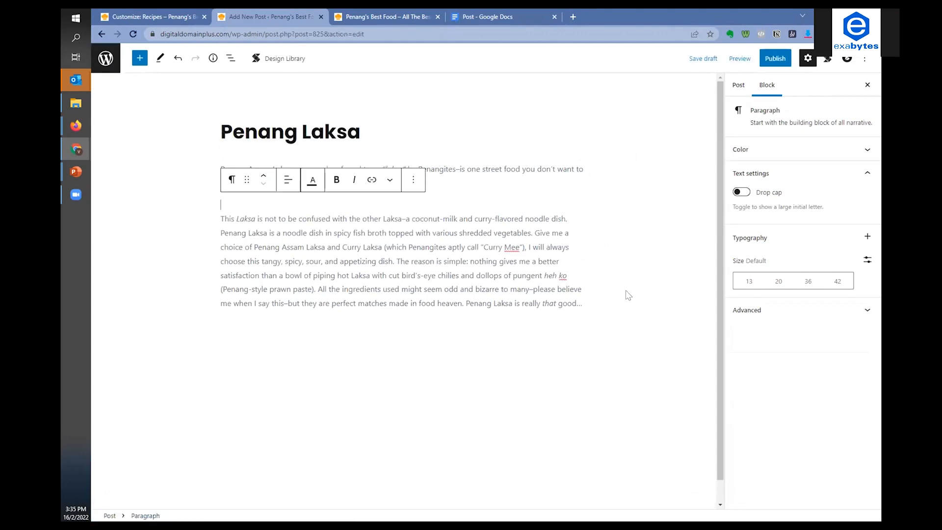
Insert famous-penang-assam-laksa.jpg from the Media Library as an image block between the paragraphs
click(137, 59)
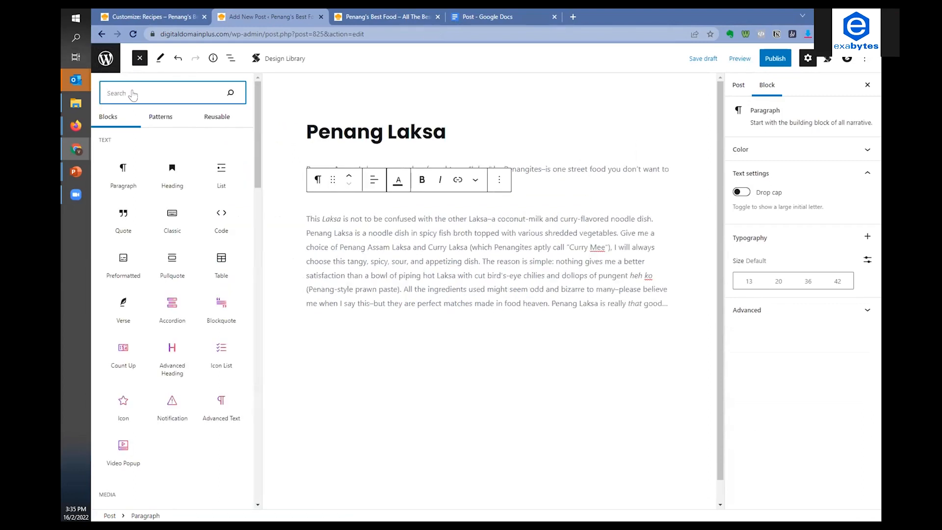
text(image)
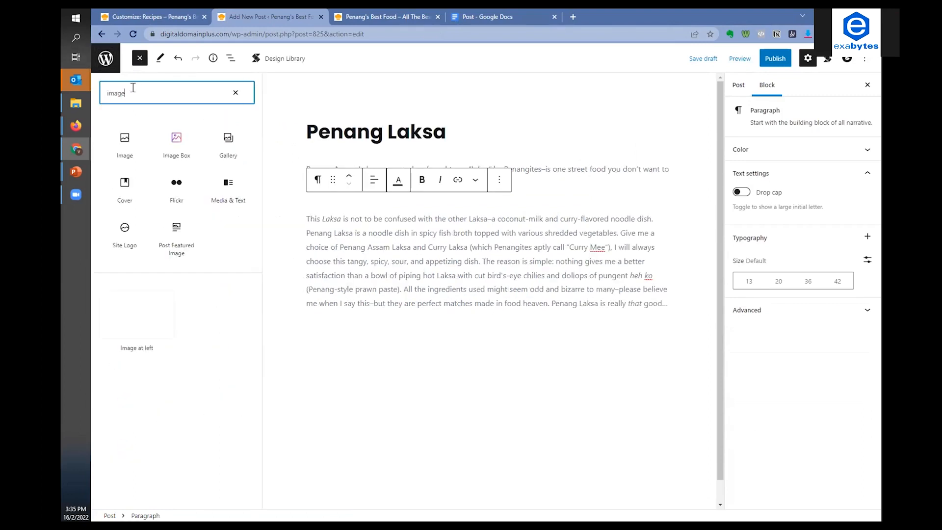
click(118, 140)
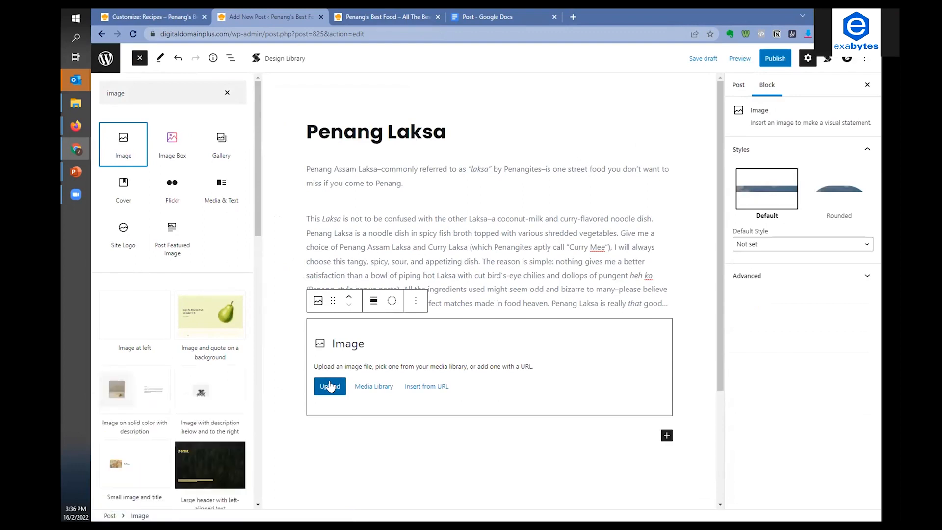
click(372, 388)
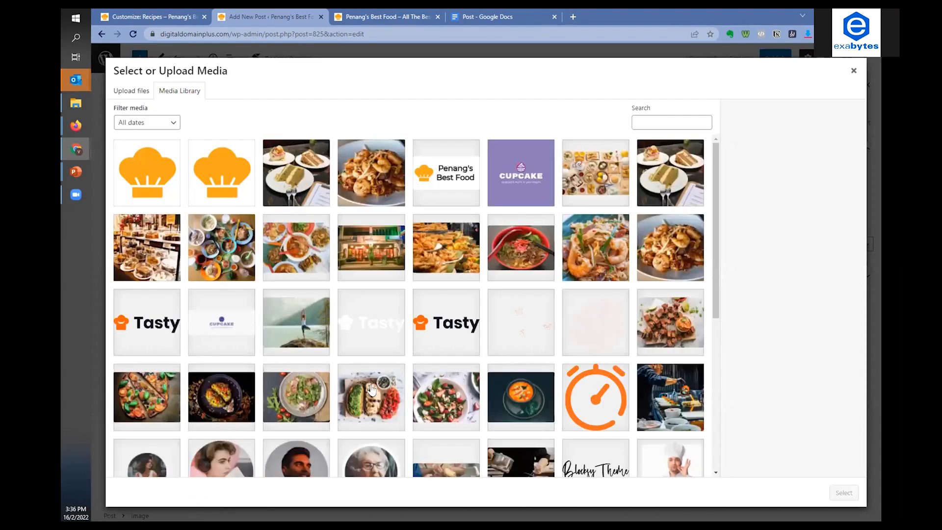
click(522, 255)
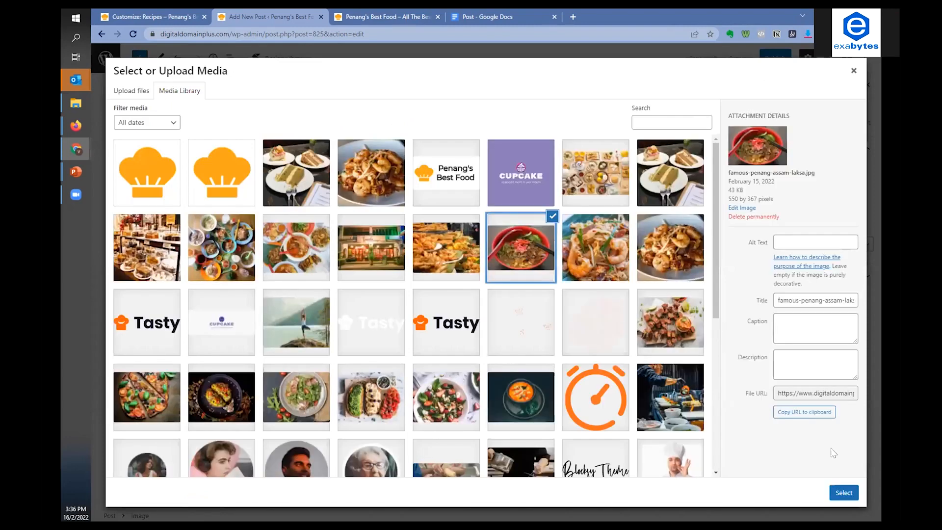
click(844, 493)
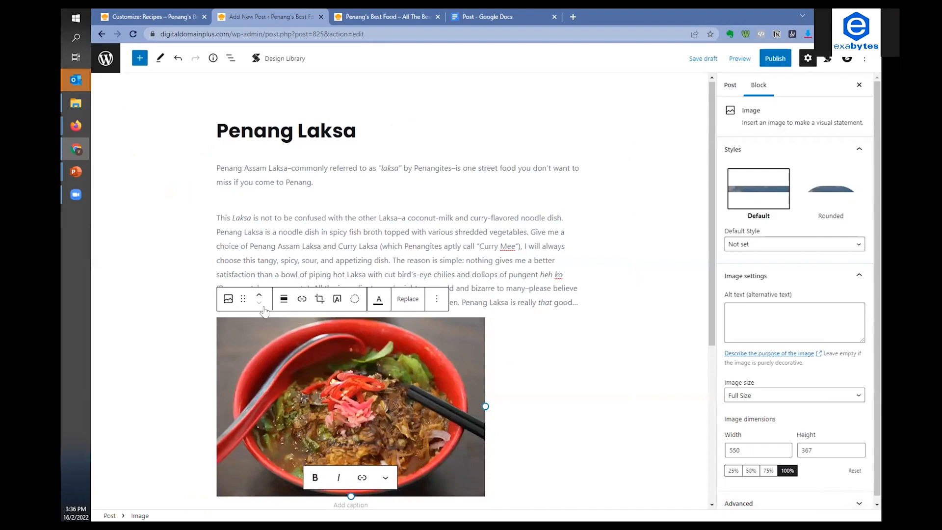
drag(243, 299, 238, 207)
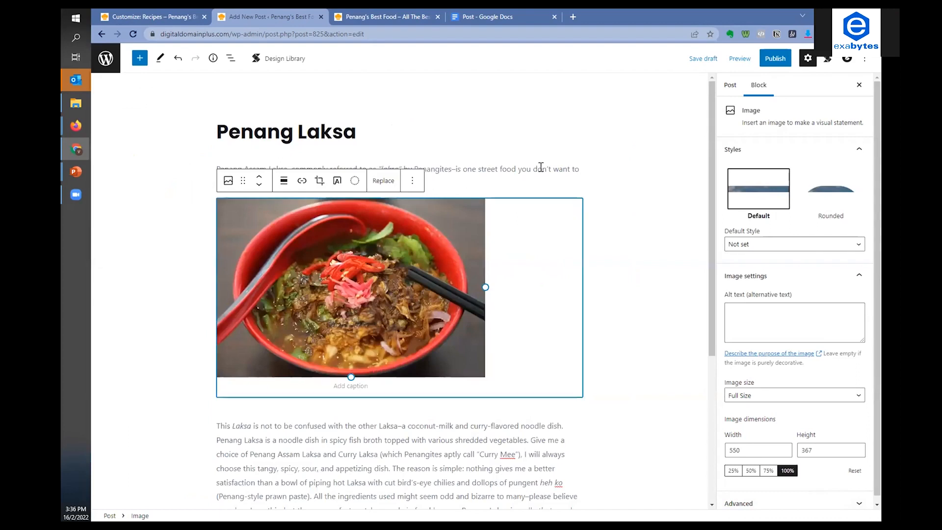
click(596, 187)
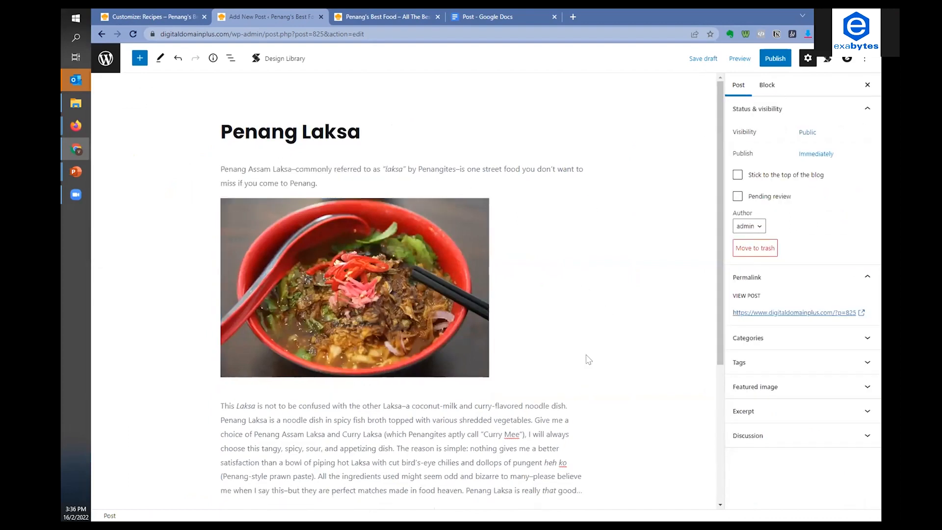
Look over the Penang Laksa post and its title, then return to the 'Customize: Recipes' customizer
scroll(415, 391, down, 1)
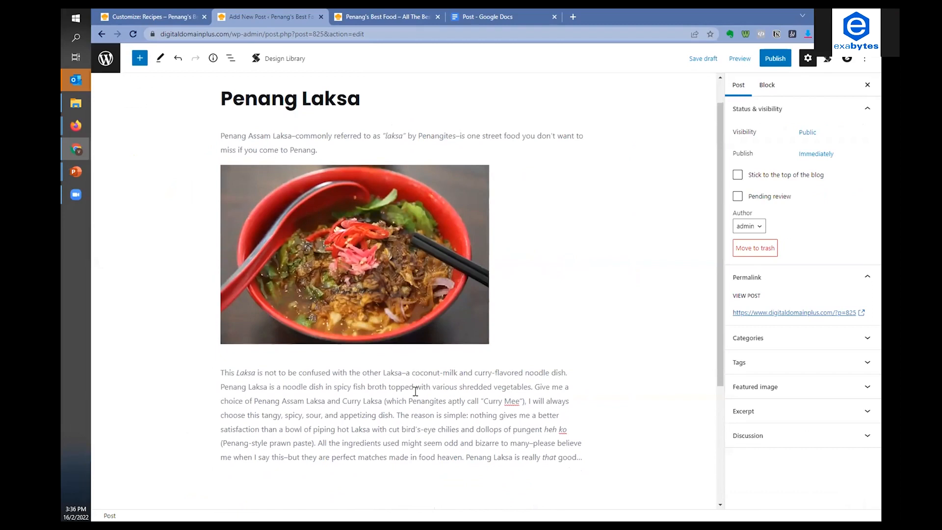
scroll(418, 392, down, 4)
scroll(421, 397, up, 5)
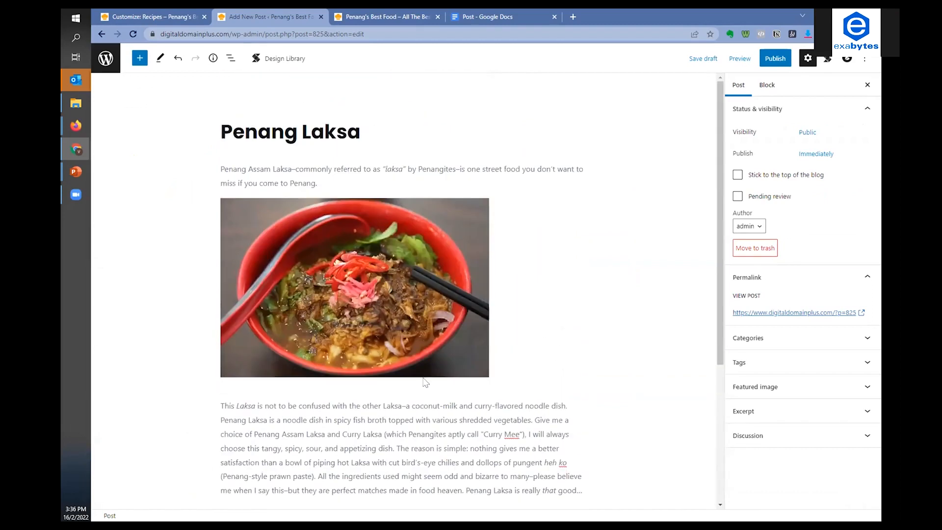
drag(363, 131, 221, 128)
click(366, 132)
drag(366, 132, 220, 129)
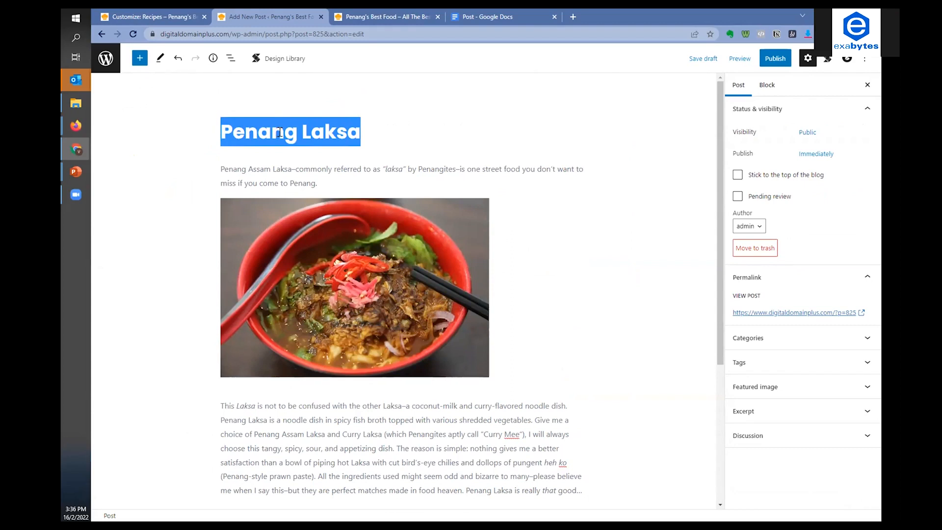
click(218, 127)
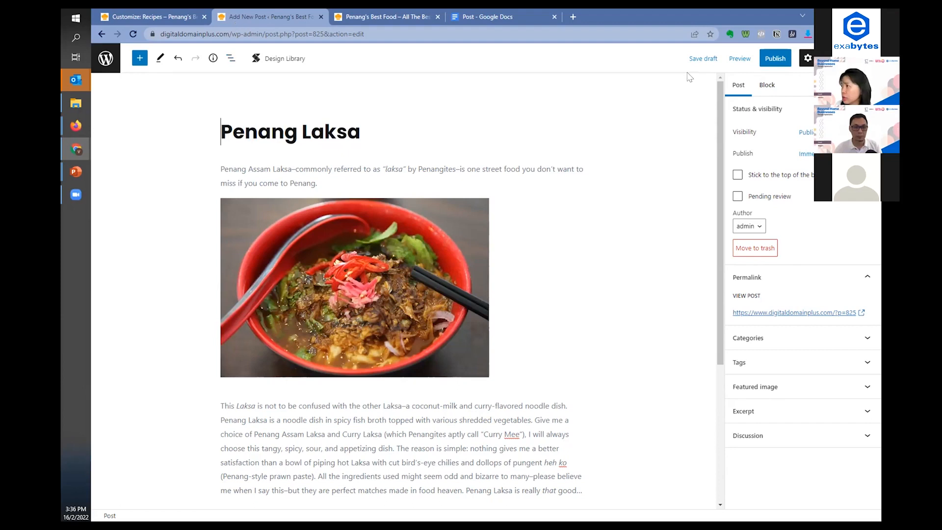
drag(221, 132, 361, 132)
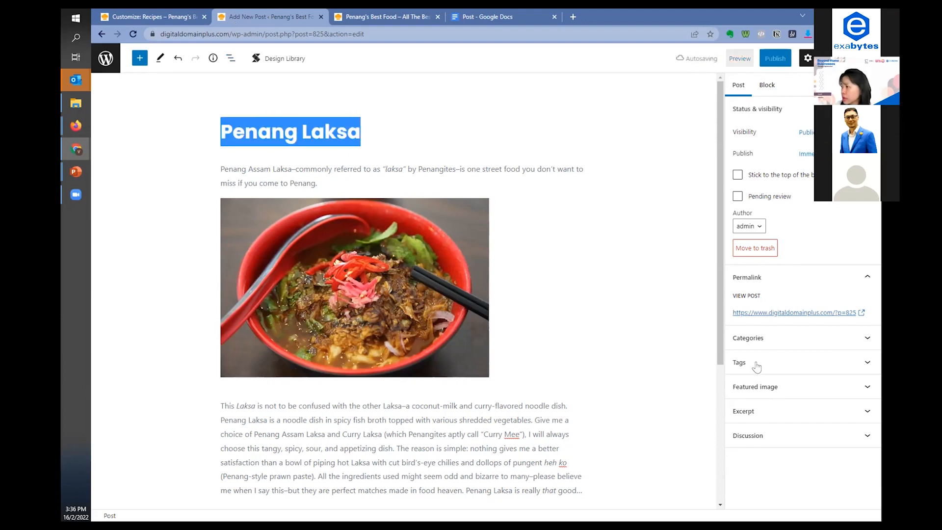
key(Right)
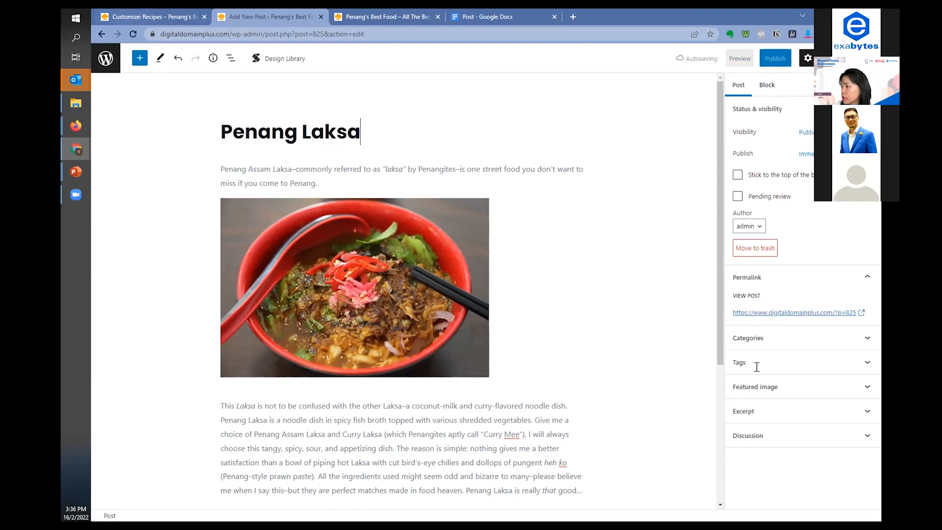
key(ctrl+shift+Tab)
scroll(757, 368, down, 5)
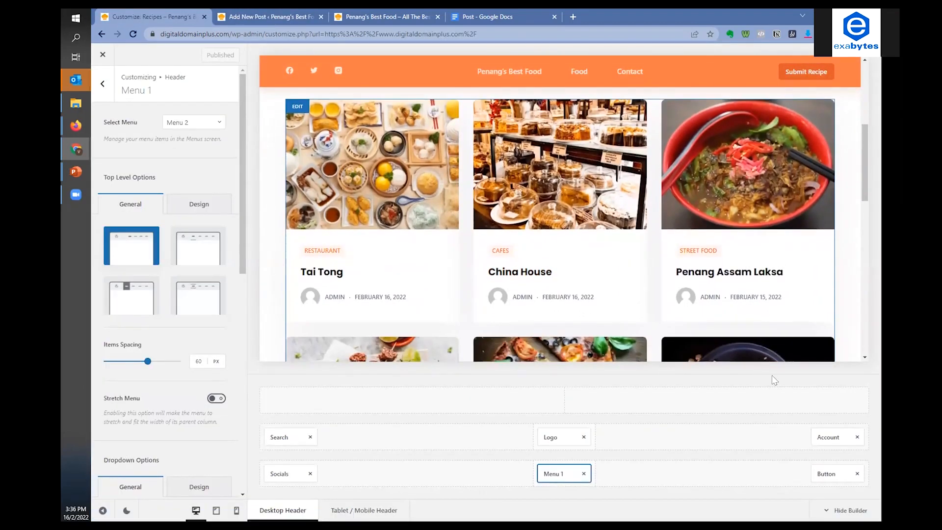
key(ctrl+Tab)
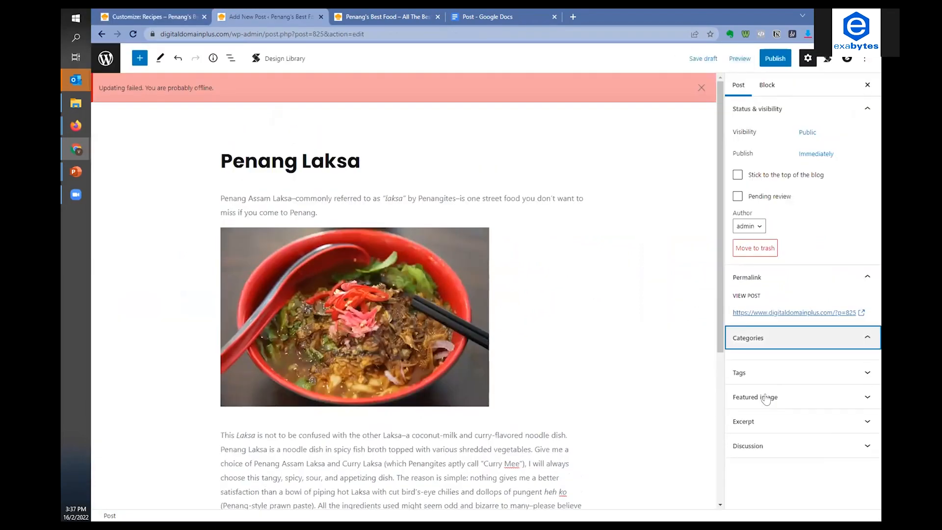
click(760, 362)
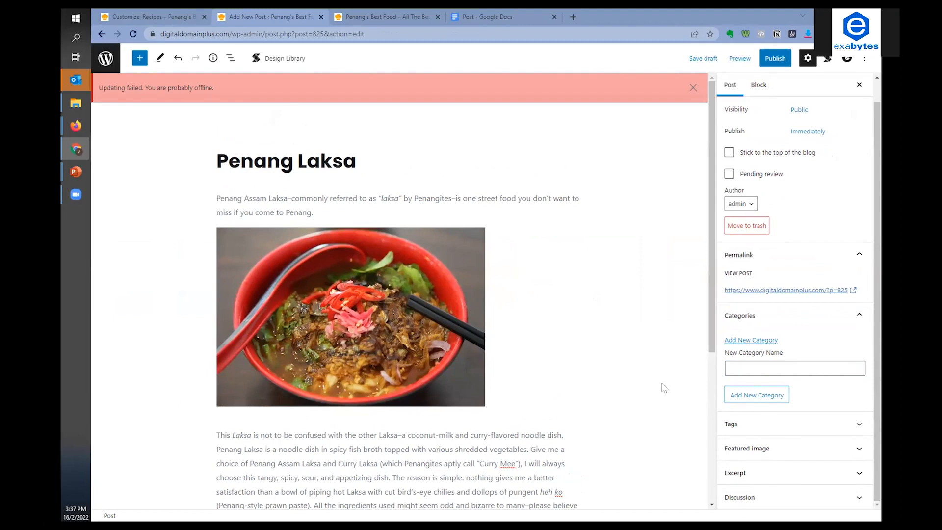
click(825, 395)
click(768, 367)
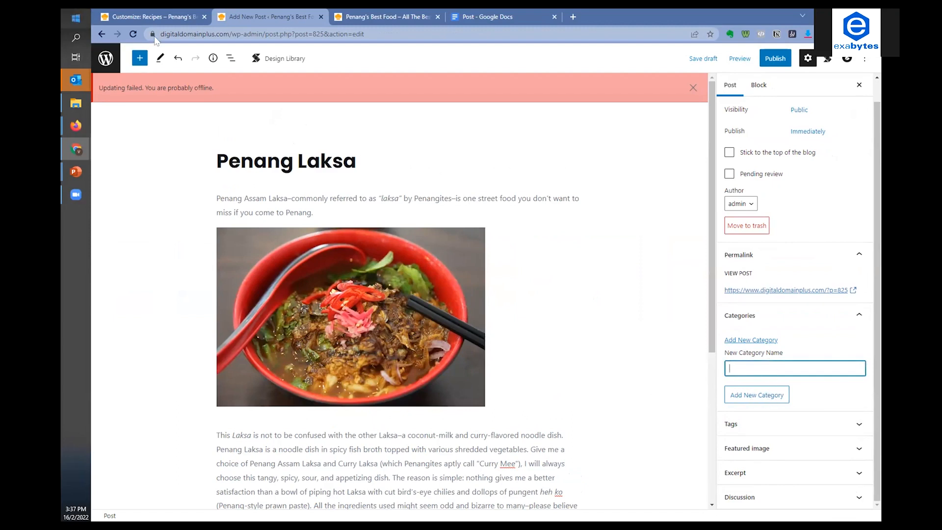
click(163, 16)
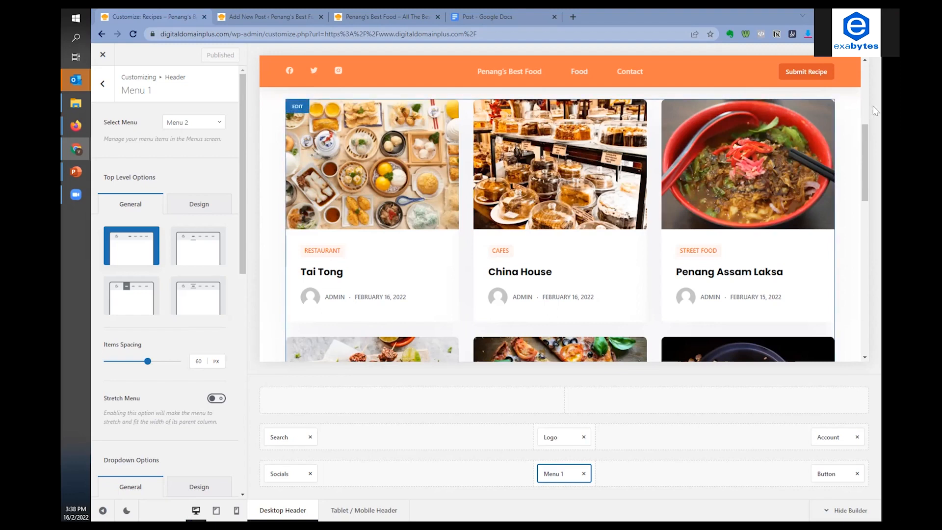
Close the Customizer, scroll the live Char Koay Teow homepage, then go to the admin Dashboard
click(102, 55)
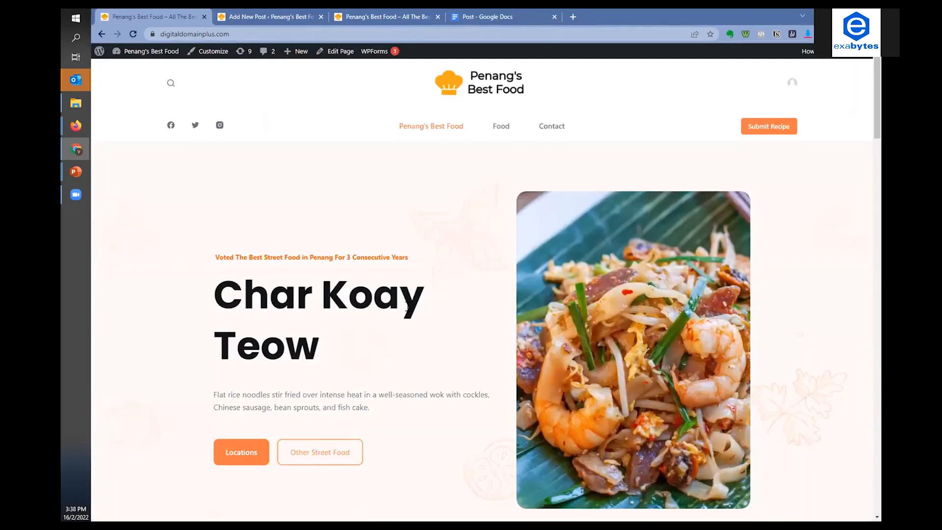
scroll(408, 307, down, 3)
scroll(411, 312, down, 5)
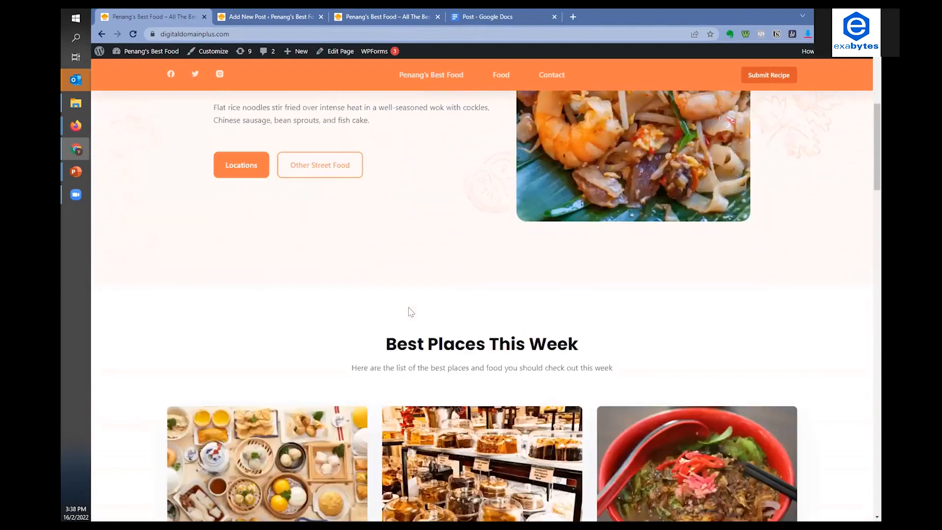
scroll(409, 311, up, 8)
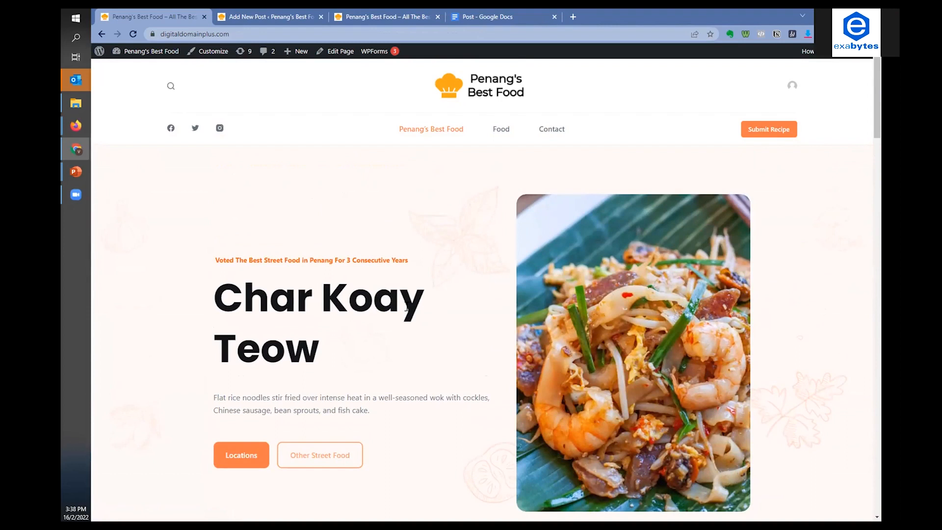
mouse_move(147, 52)
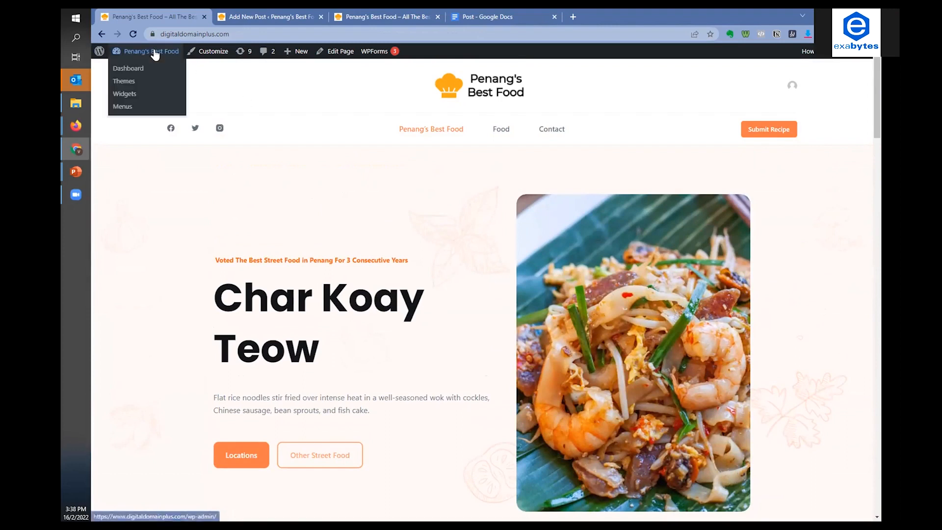
click(131, 69)
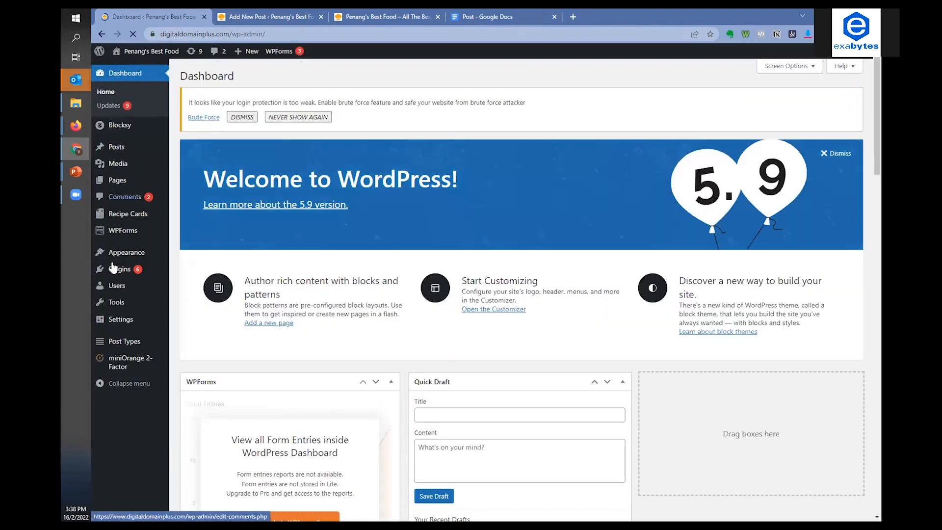
mouse_move(113, 272)
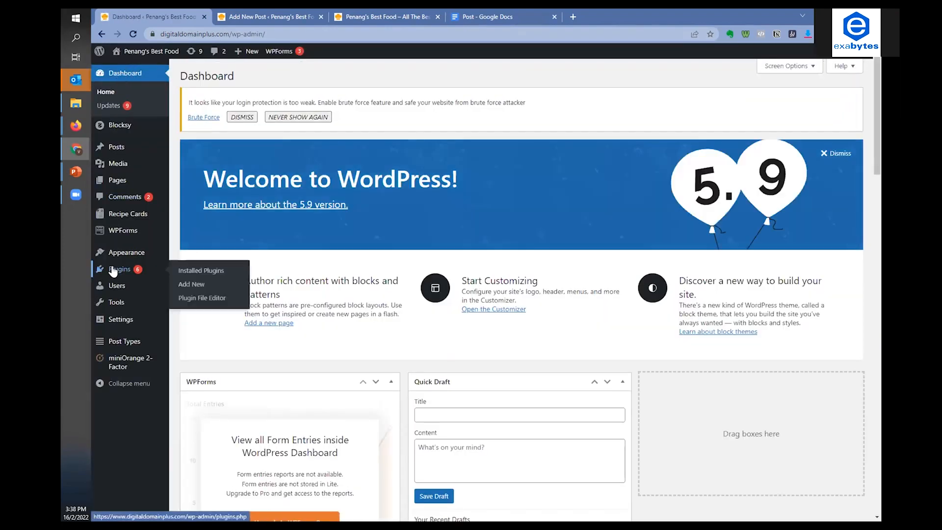
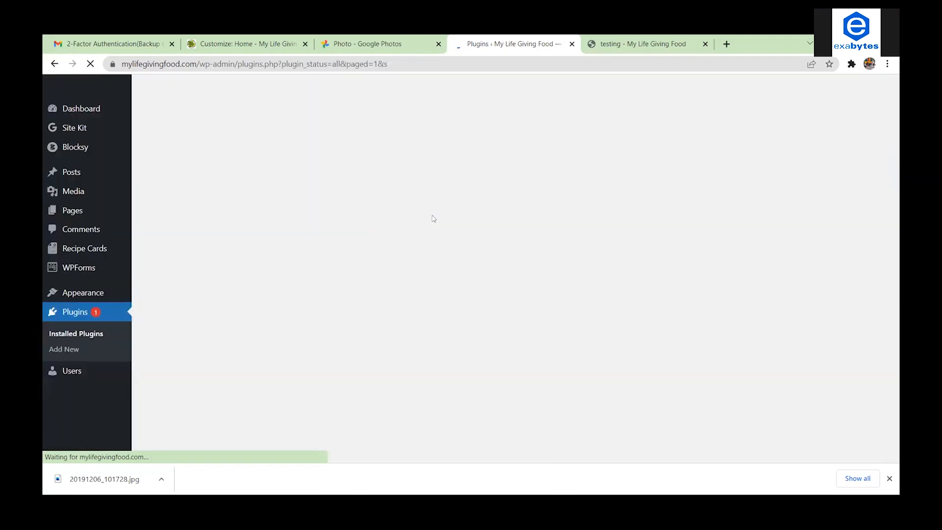
Review the installed plugins list, then visit the live site showing the Tasty Fluffy Pancakes banner
scroll(323, 289, down, 3)
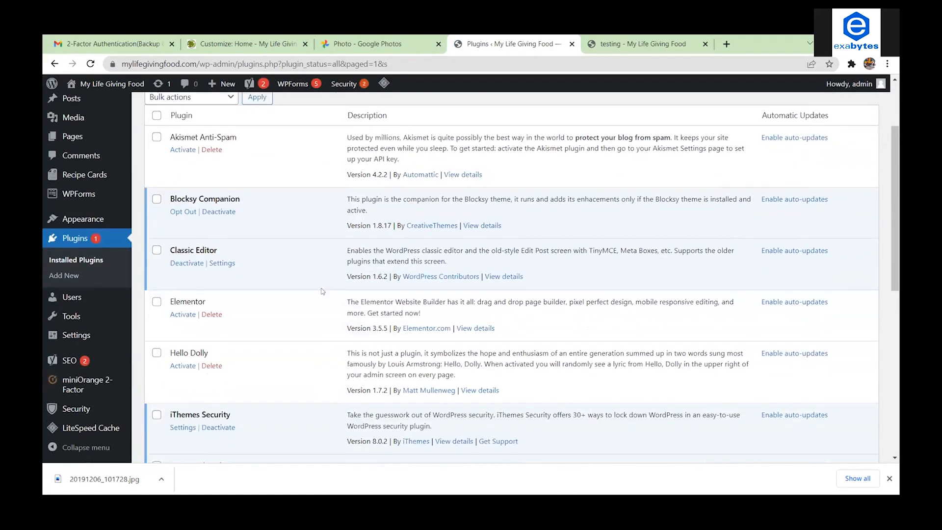
scroll(323, 291, down, 4)
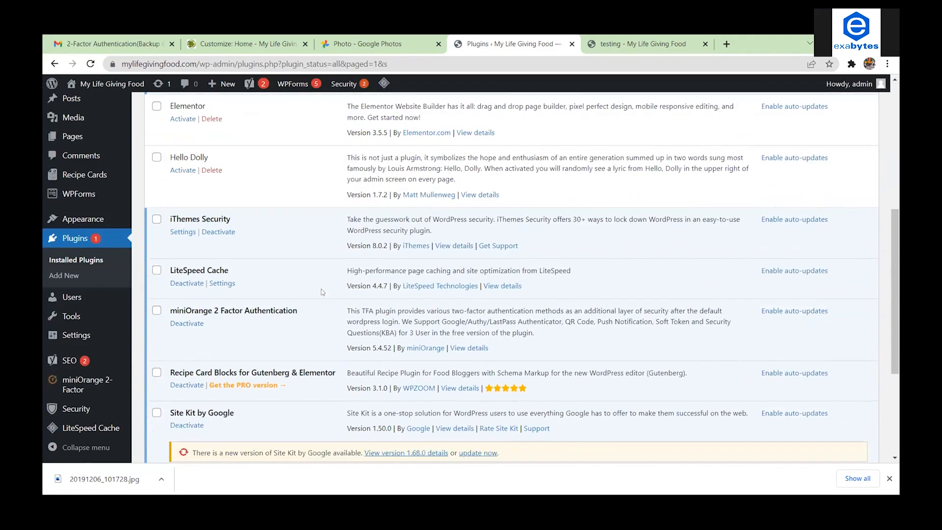
scroll(322, 292, down, 5)
scroll(322, 296, up, 6)
scroll(322, 296, up, 1)
scroll(322, 297, up, 2)
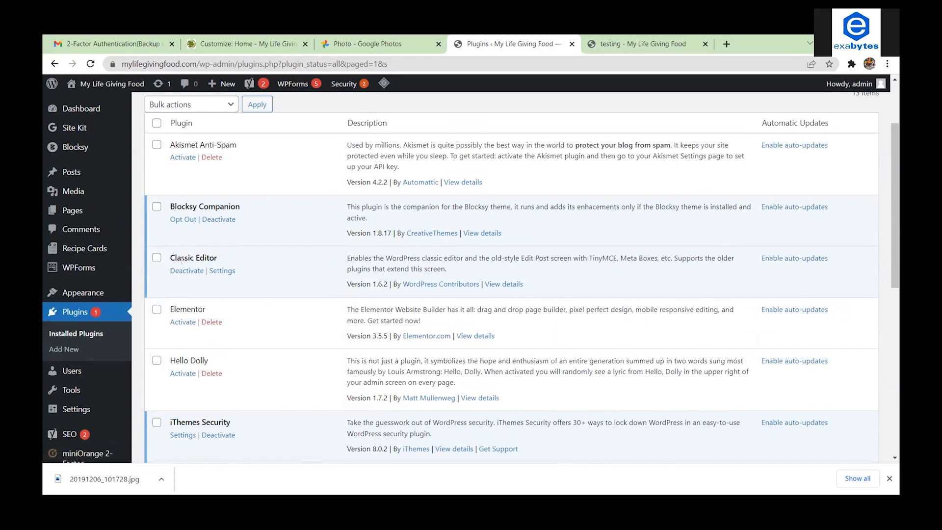
scroll(175, 249, up, 2)
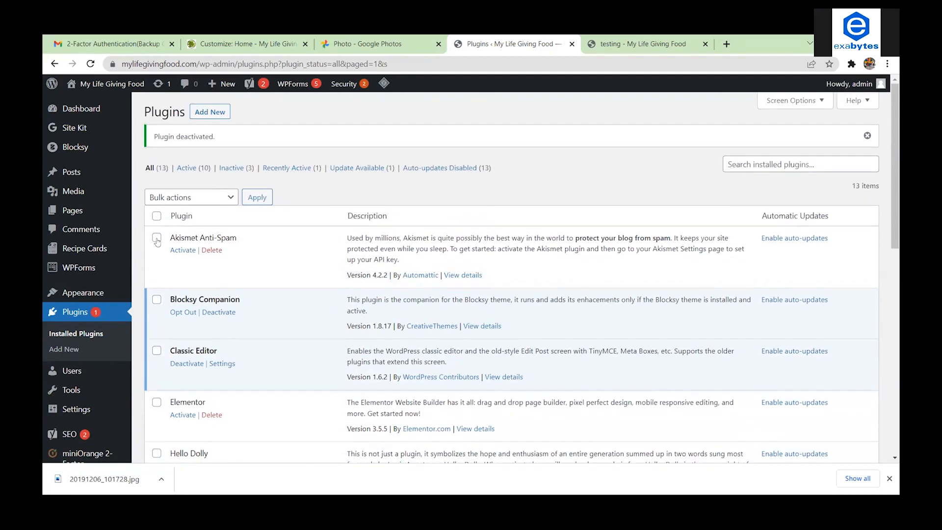
click(86, 105)
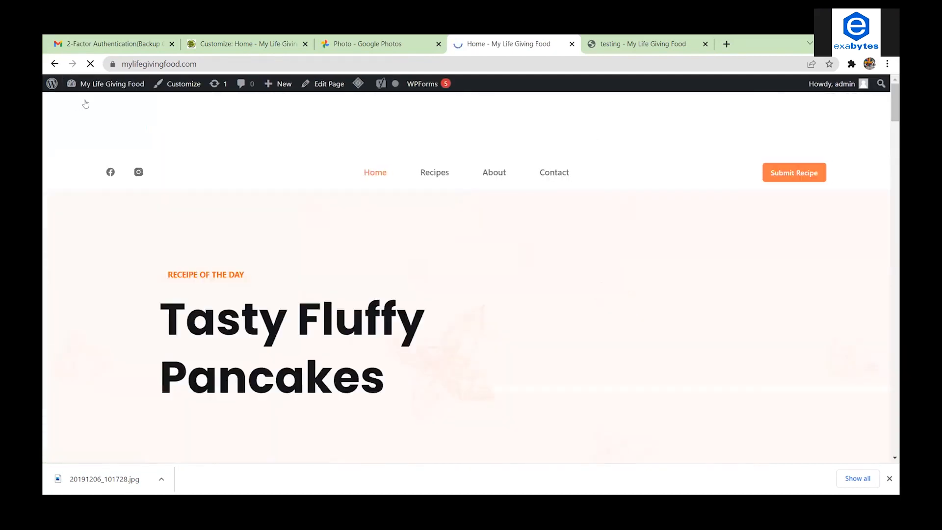
Open the Home page in the editor and look over its Best Fluffy Pancakes content
click(333, 86)
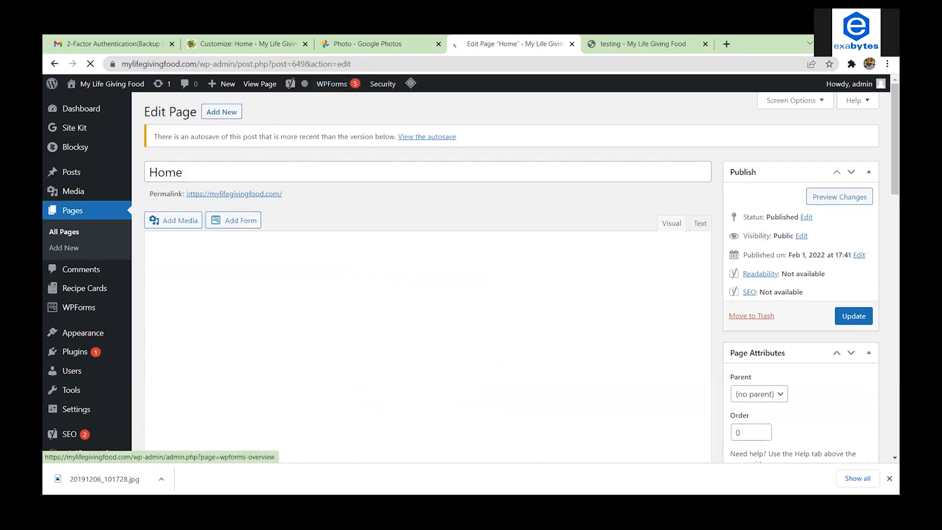
scroll(479, 337, down, 2)
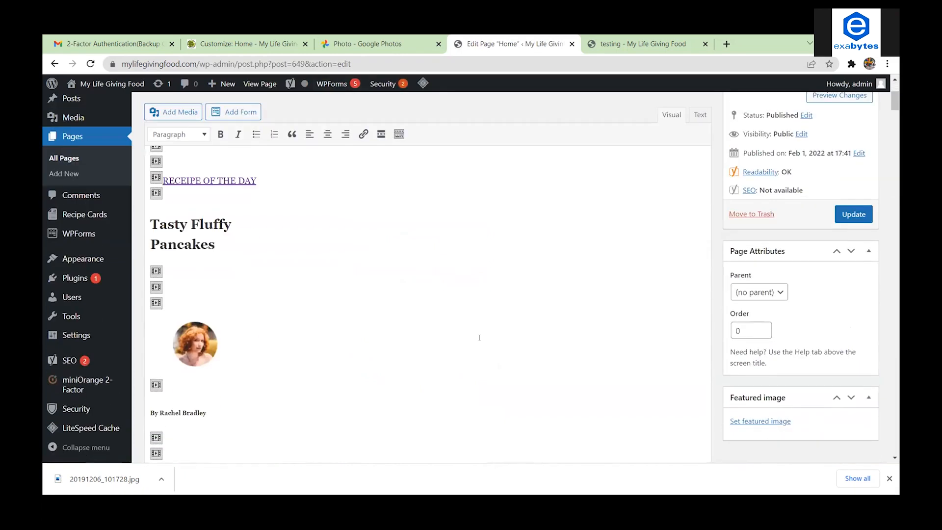
scroll(479, 338, down, 5)
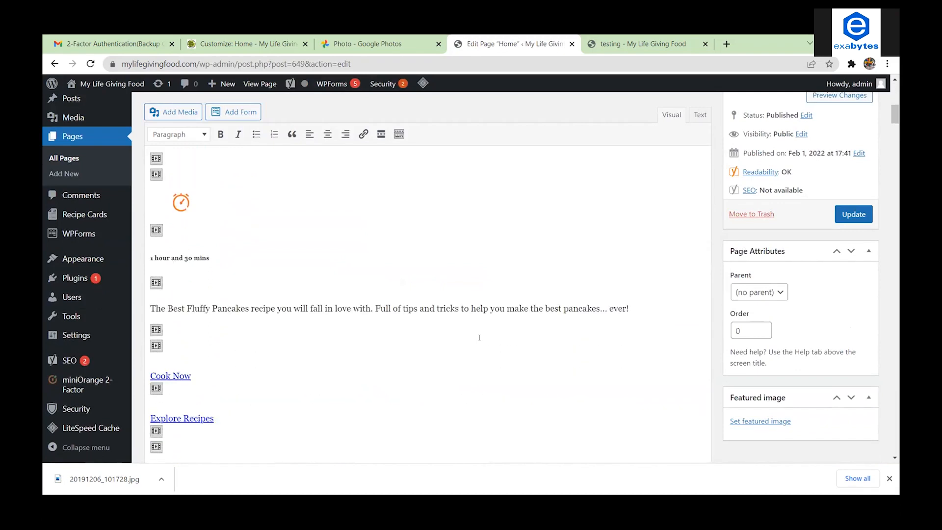
scroll(479, 337, up, 2)
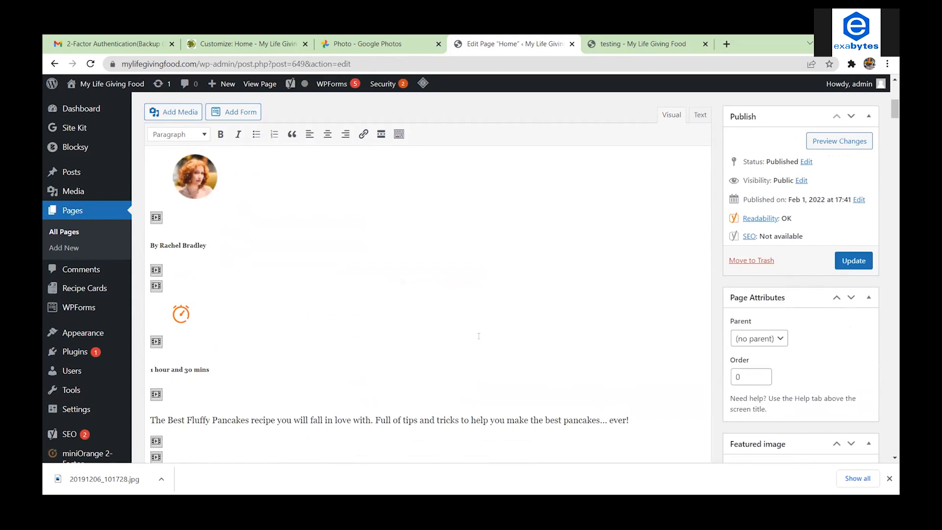
Close the testing post preview and go back to Plugins > Installed Plugins
click(605, 39)
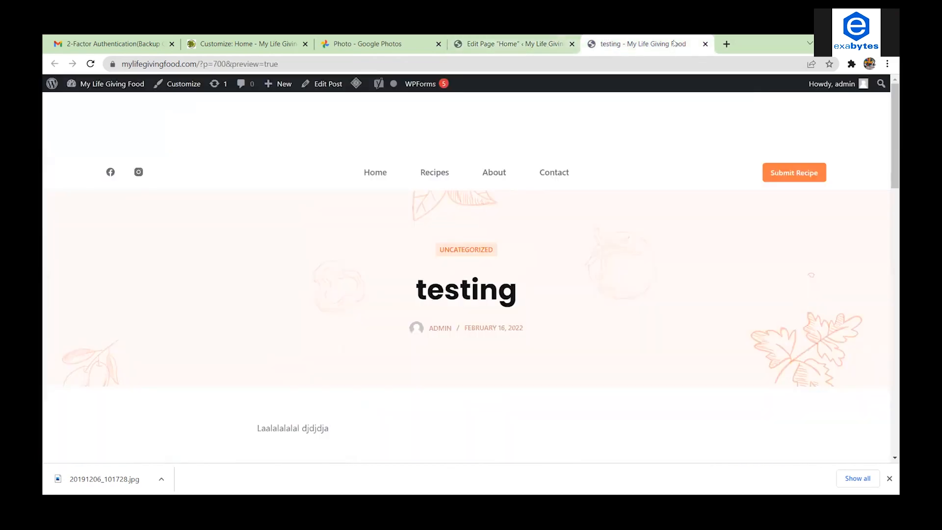
click(705, 44)
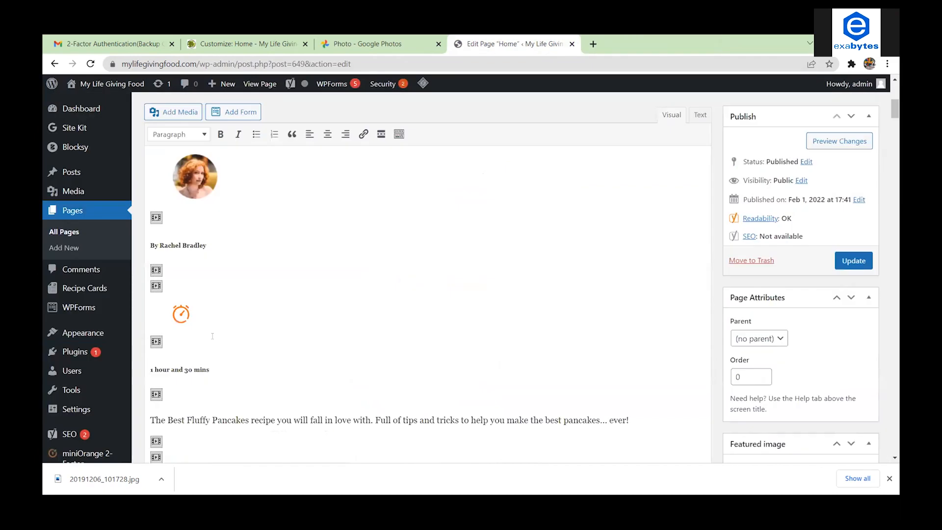
scroll(240, 360, down, 2)
scroll(240, 360, up, 1)
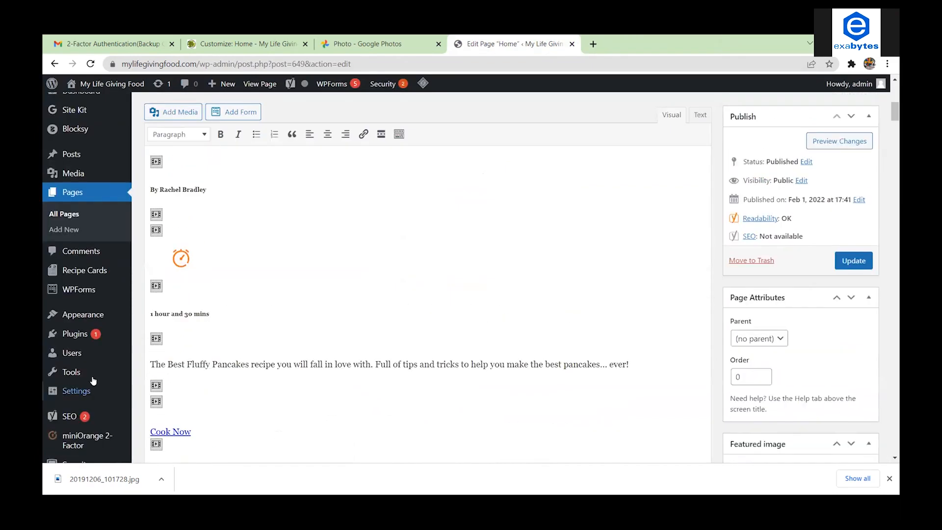
mouse_move(77, 340)
click(168, 338)
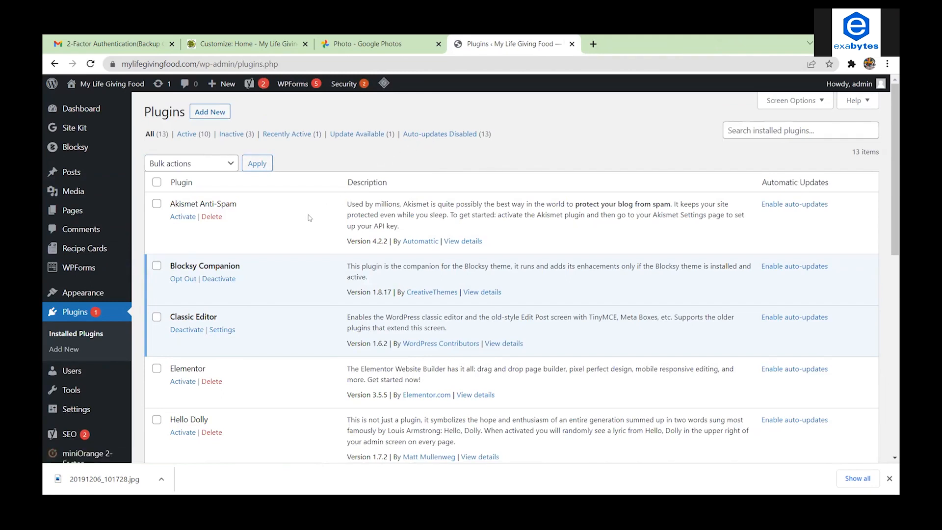
Find the Classic Editor plugin in the Installed Plugins list and deactivate it
scroll(304, 218, down, 1)
scroll(303, 218, down, 1)
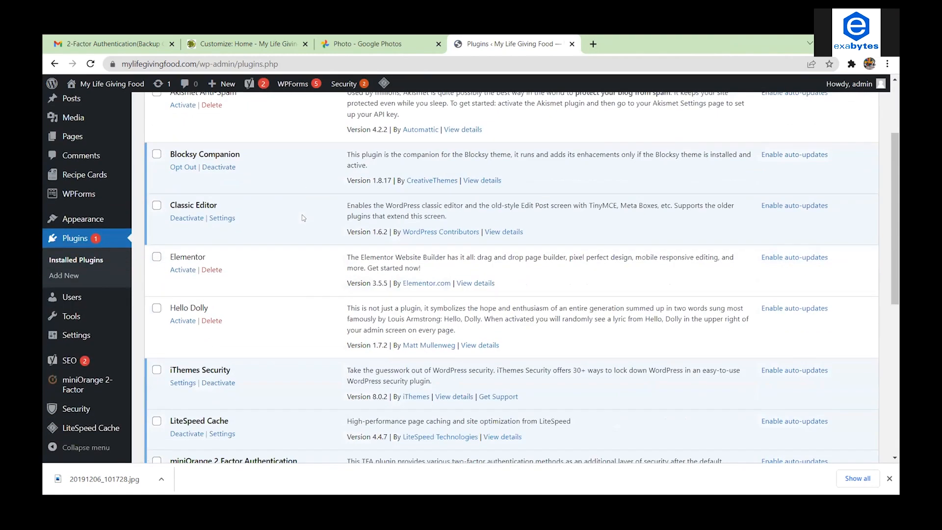
scroll(303, 218, down, 5)
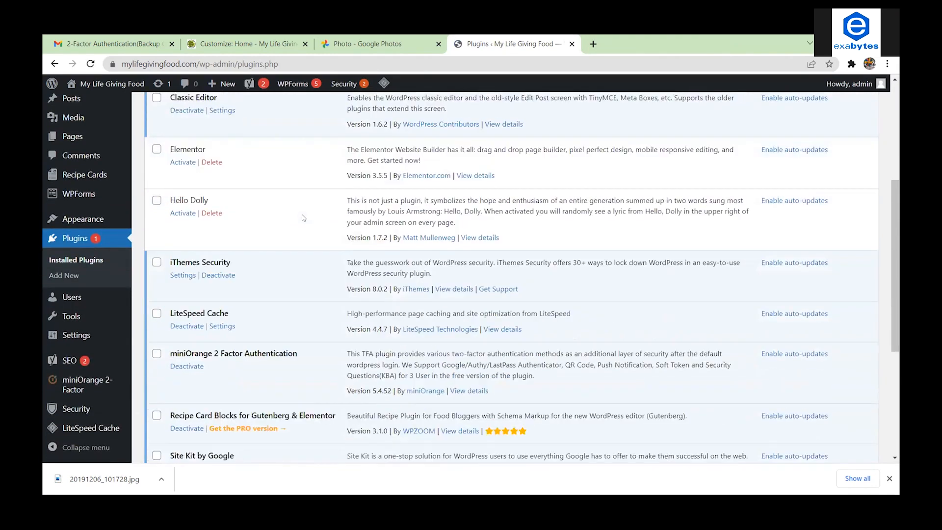
scroll(304, 218, down, 1)
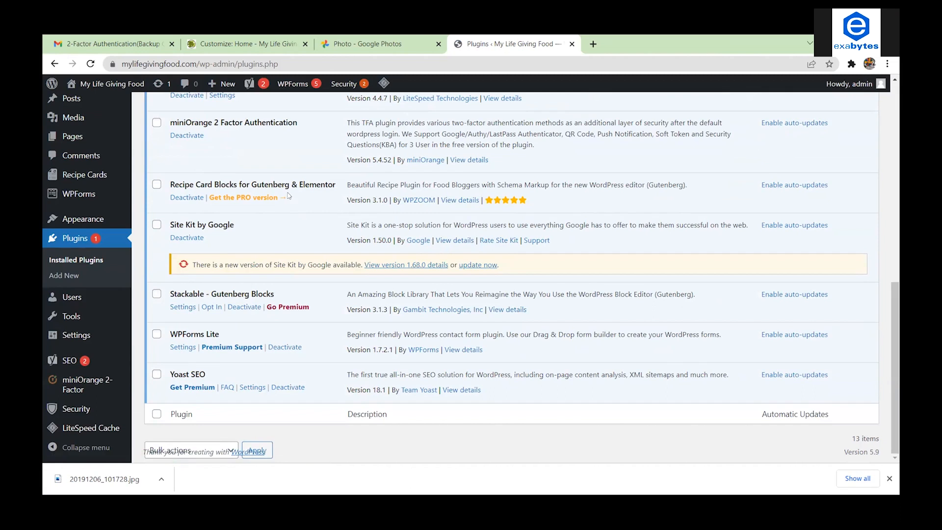
scroll(288, 196, up, 5)
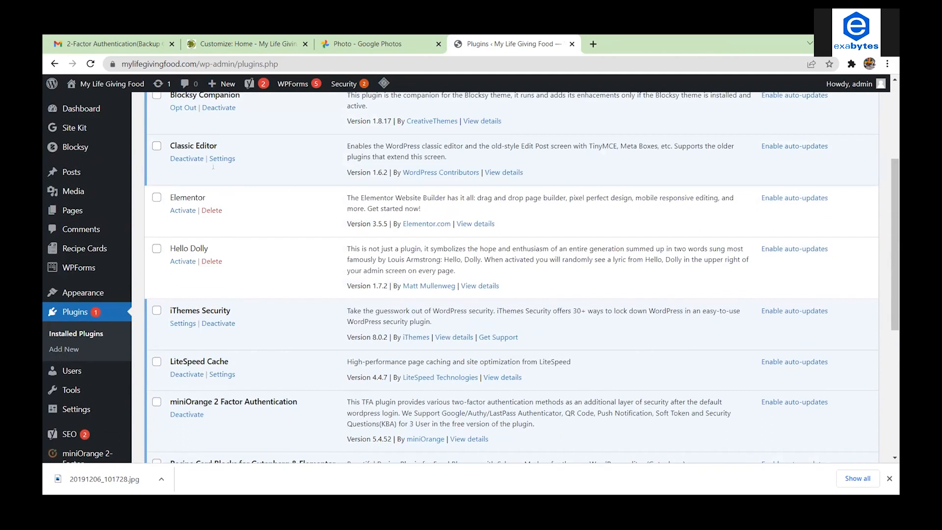
click(187, 159)
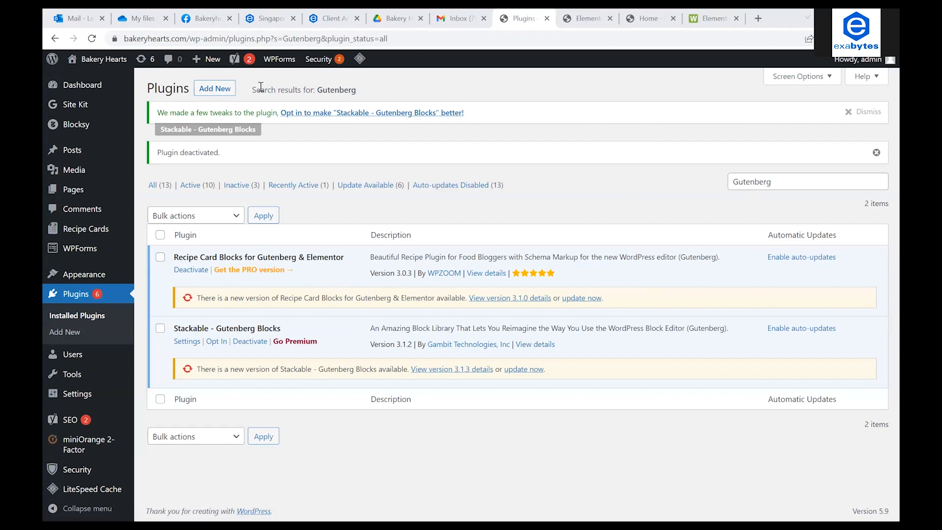
Use Add New on the Plugins page to reach the Add Plugins screen
click(211, 92)
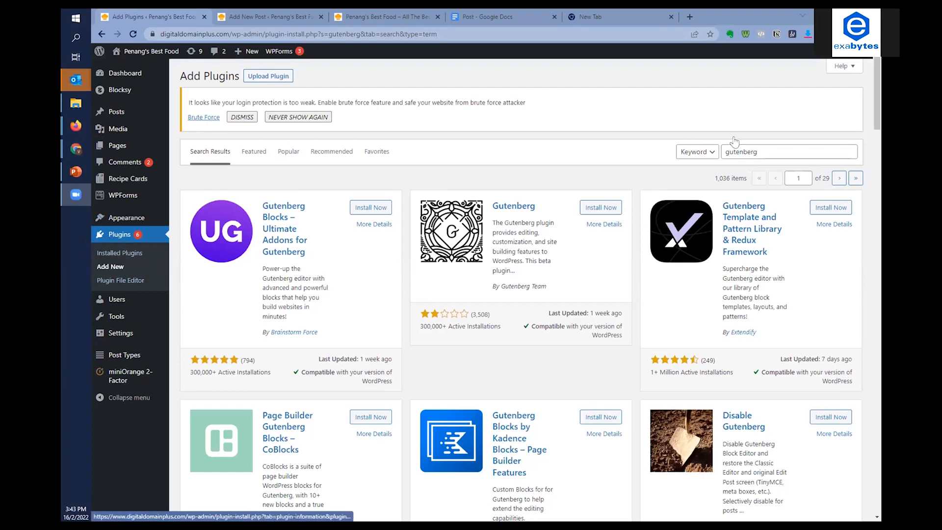
click(768, 147)
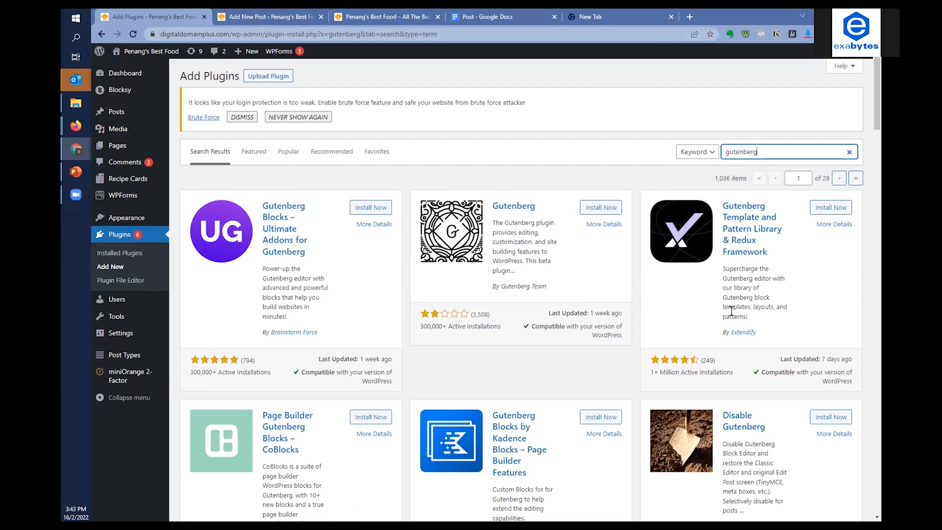
scroll(731, 310, down, 6)
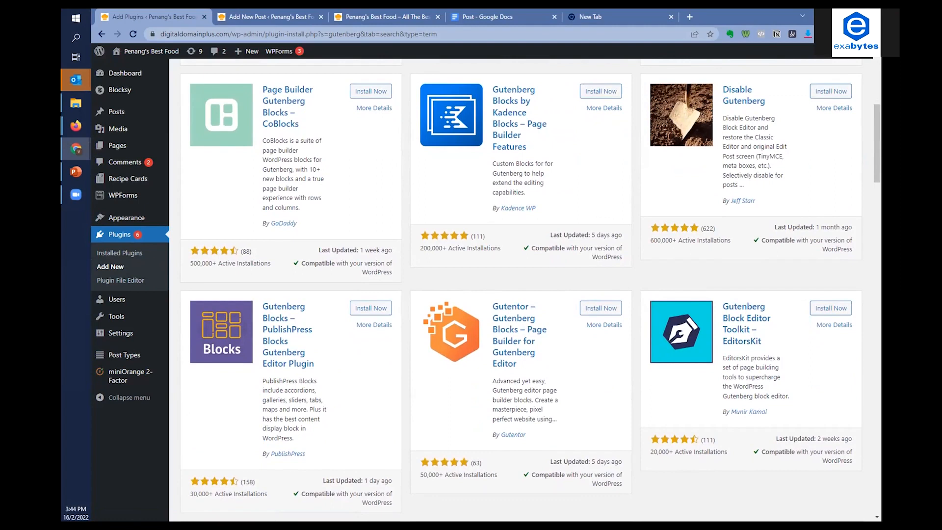
scroll(564, 323, up, 4)
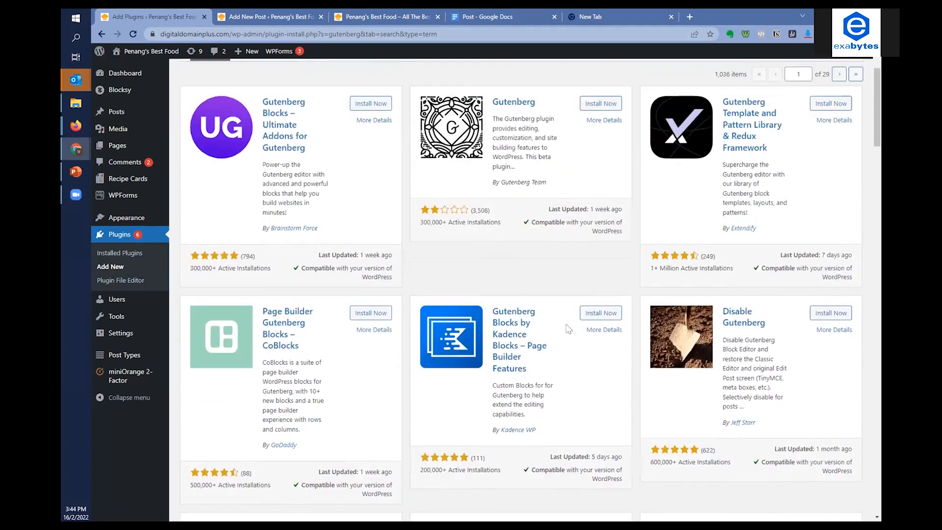
scroll(565, 323, up, 2)
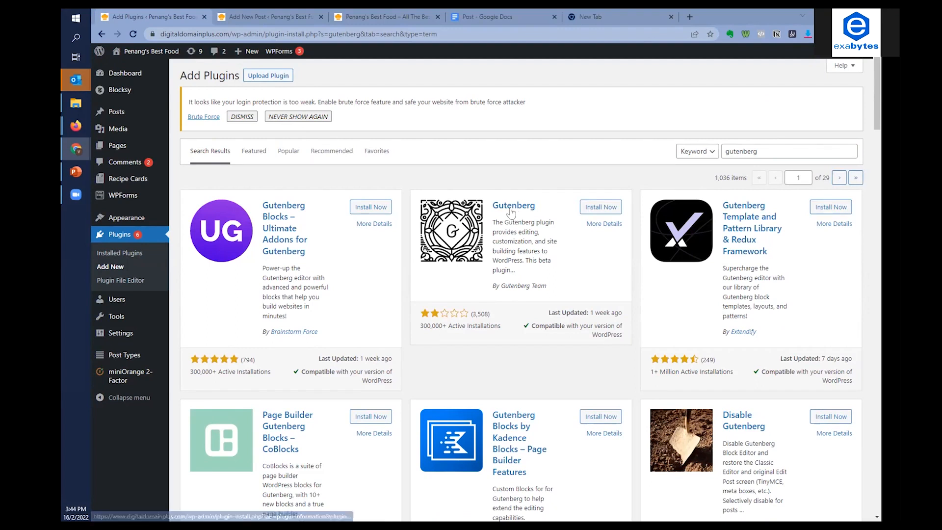
click(815, 153)
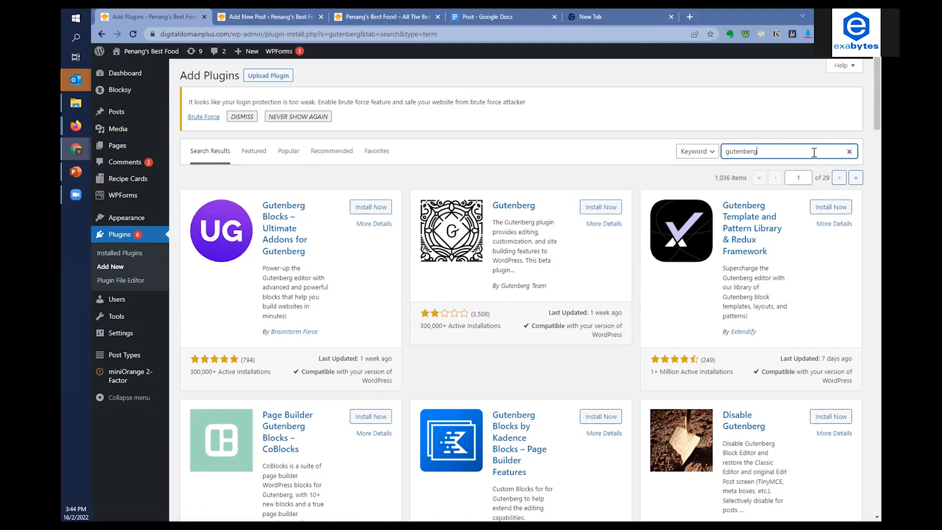
Extend the plugin search to 'gutenberg - gutenberg blocks' and select the whole search text
text(- gutenberg blocks)
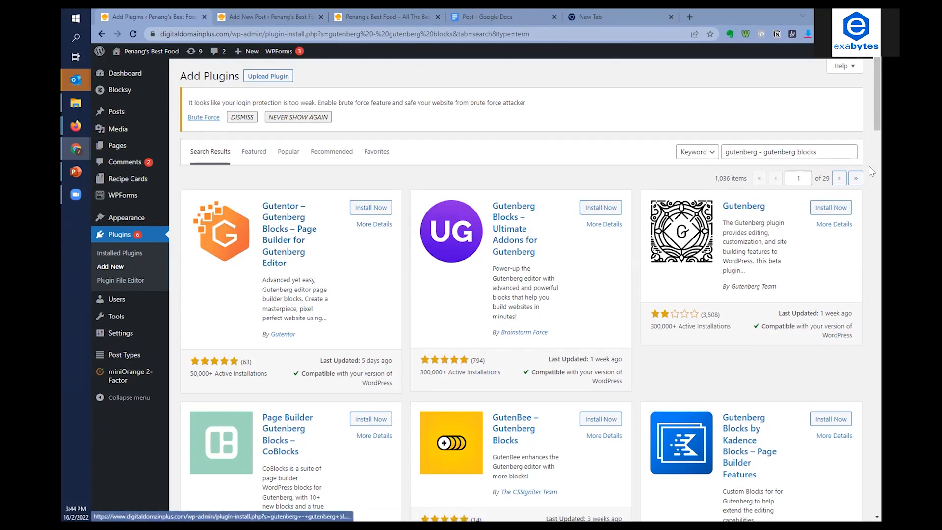
drag(856, 156, 722, 162)
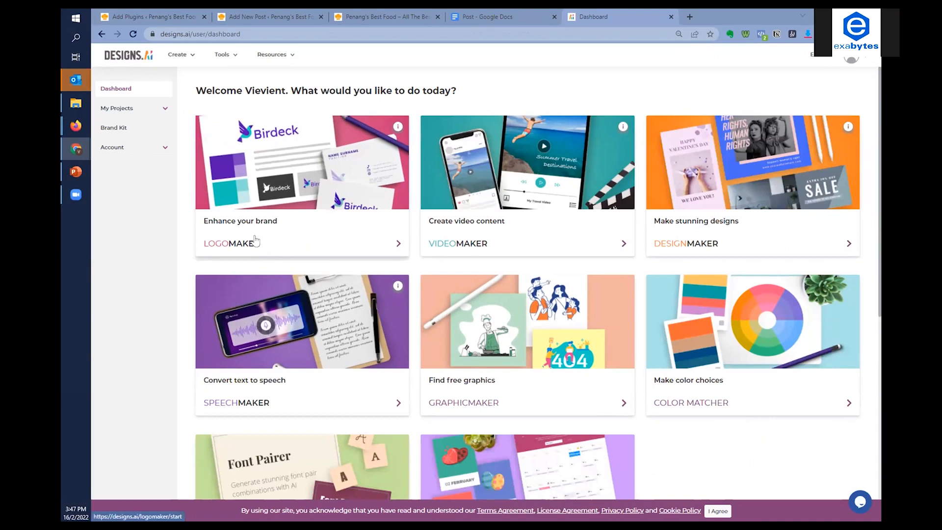
scroll(564, 344, down, 3)
scroll(576, 345, up, 2)
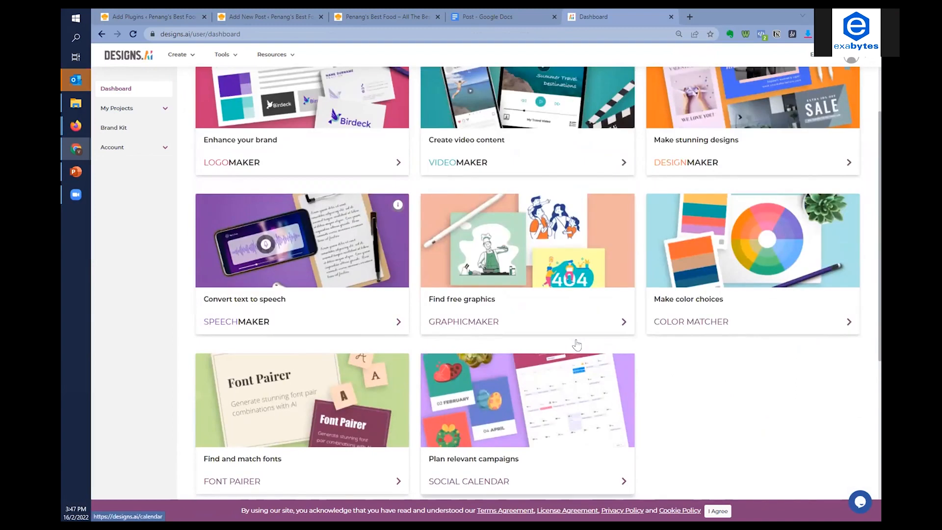
scroll(579, 339, up, 2)
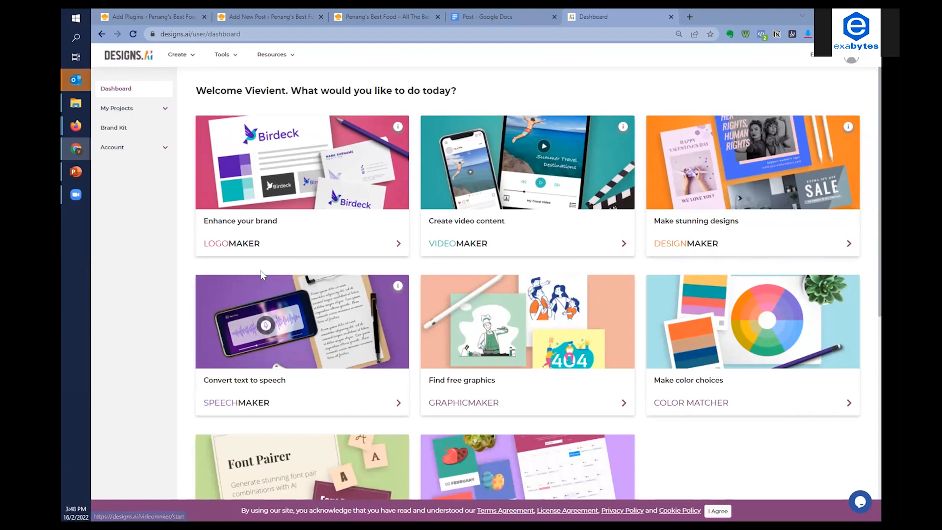
scroll(253, 347, down, 2)
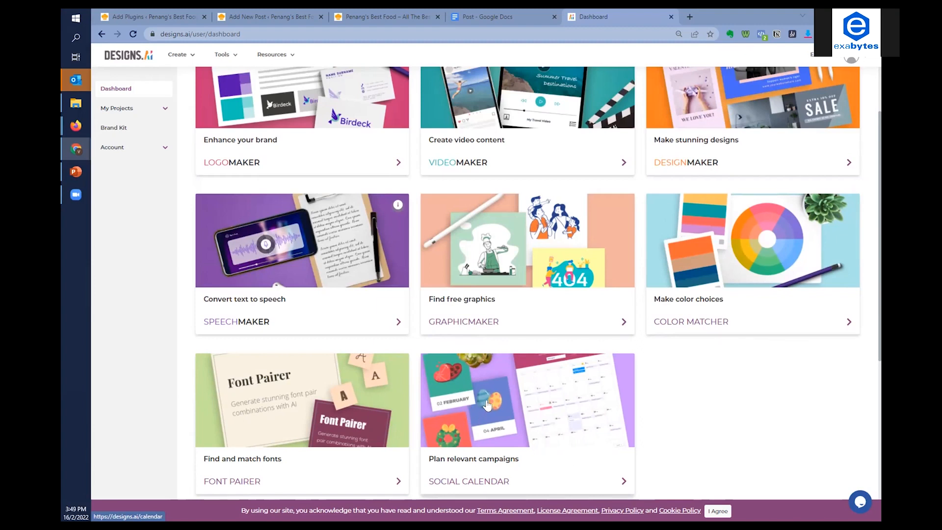
scroll(485, 407, up, 2)
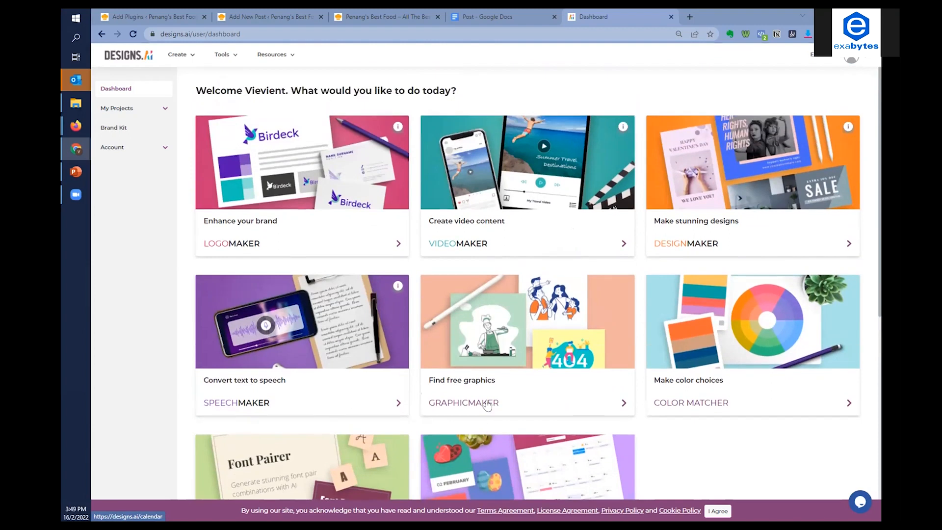
Start a new DesignMaker design, then view the Penang's Best Food homepage tab
click(707, 232)
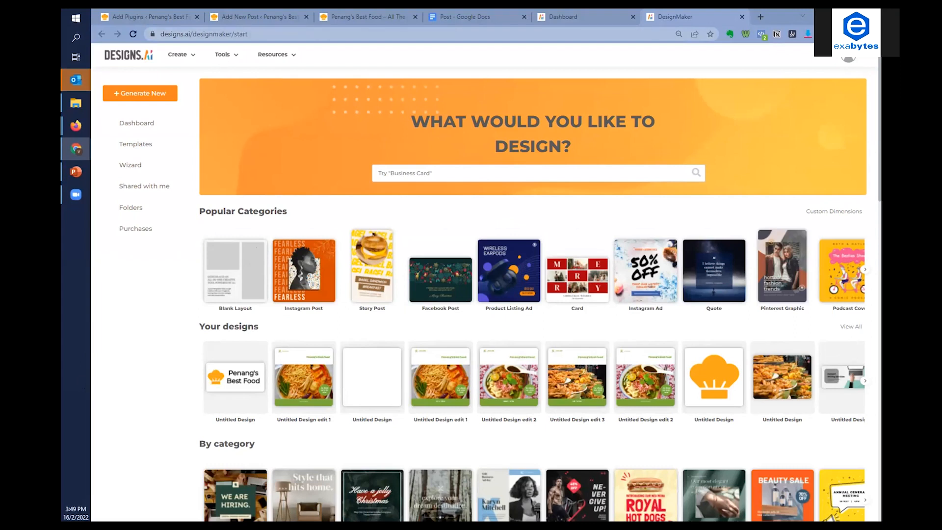
click(368, 19)
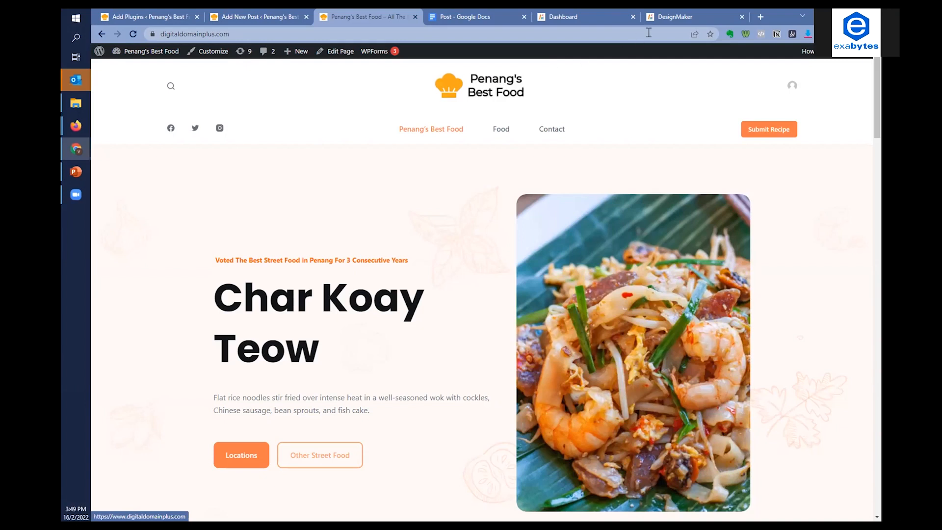
Recheck the site homepage and Penang Laksa post, then open DesignMaker's Custom Dimensions panel
click(665, 18)
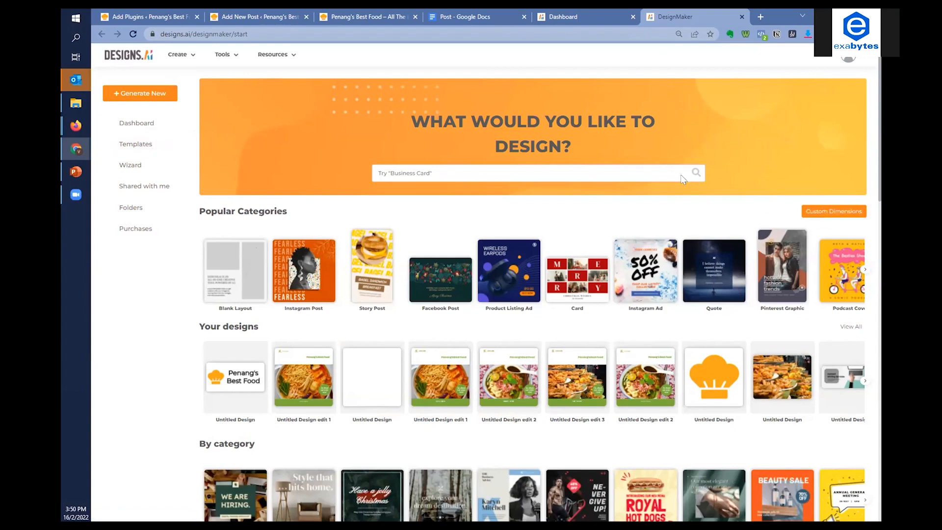
click(386, 18)
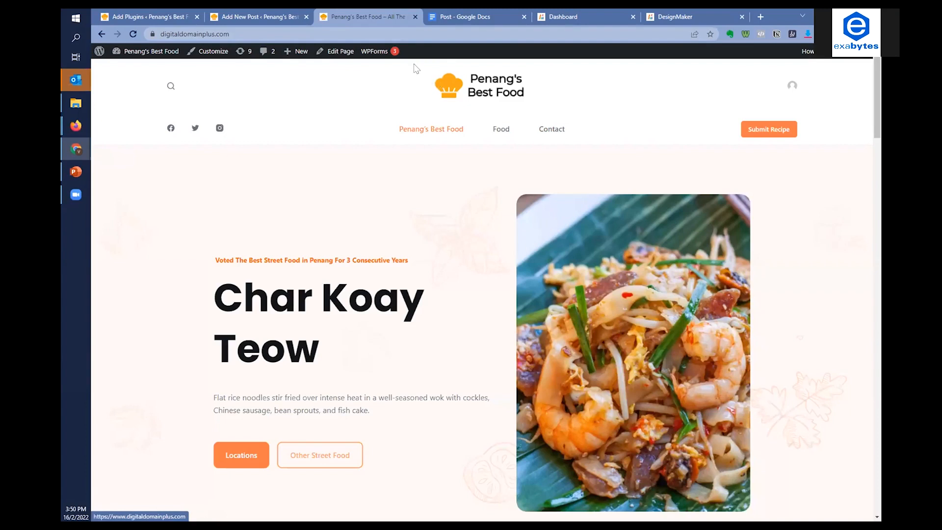
click(258, 13)
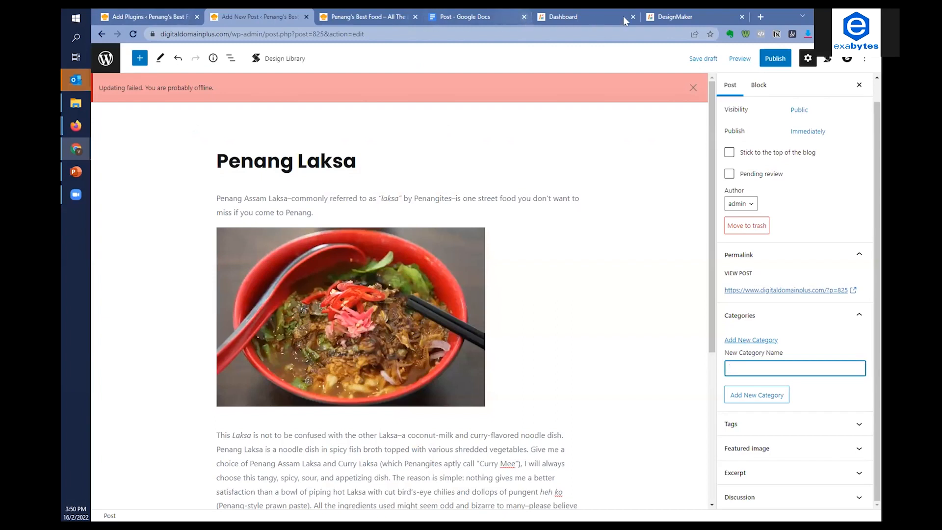
click(664, 20)
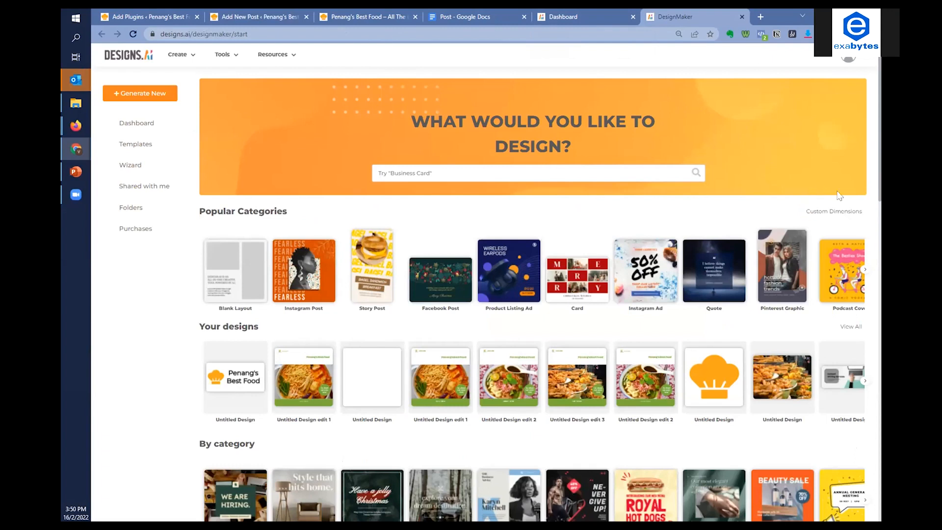
click(837, 212)
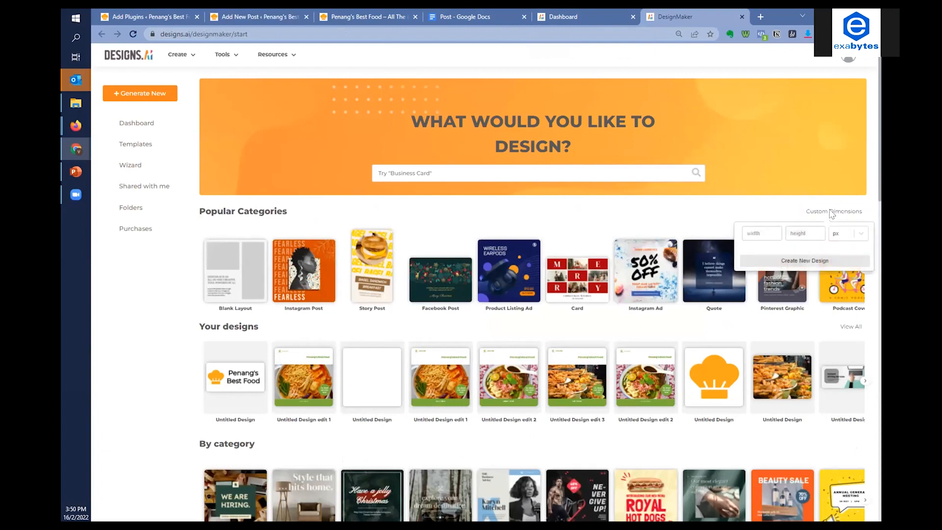
Enter a custom design size of 160 width by 80 height in px
click(766, 233)
click(811, 234)
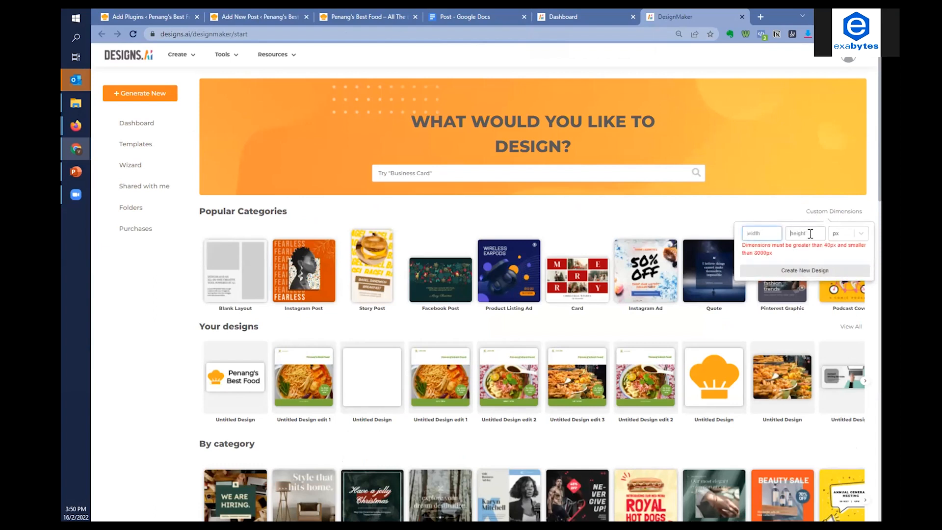
click(763, 232)
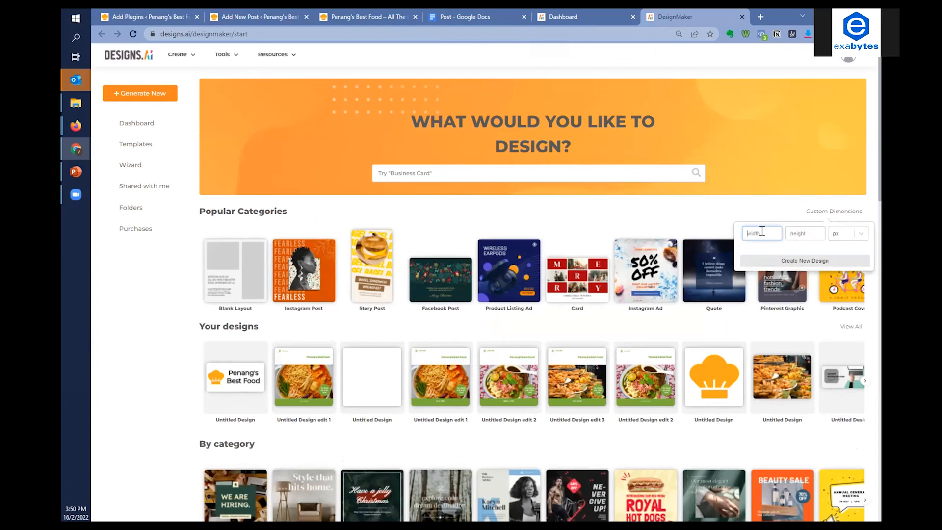
text(160)
click(796, 231)
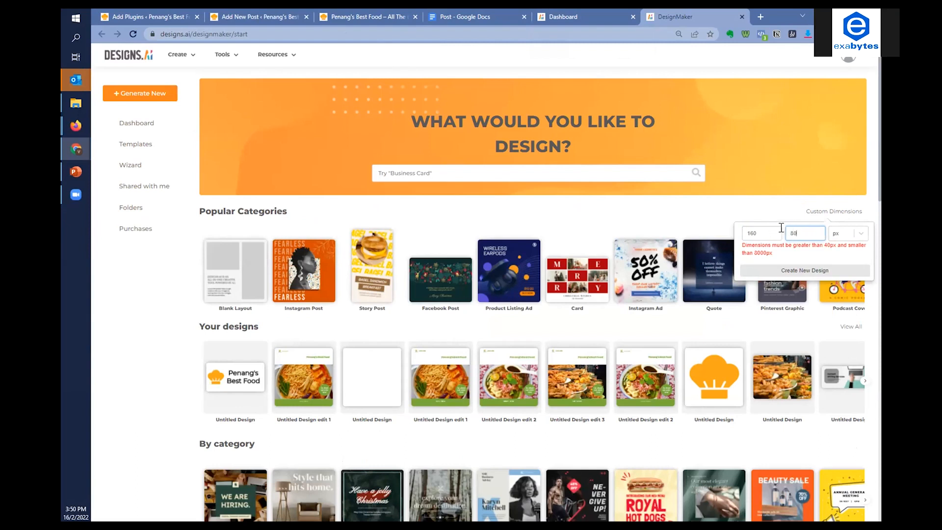
click(803, 263)
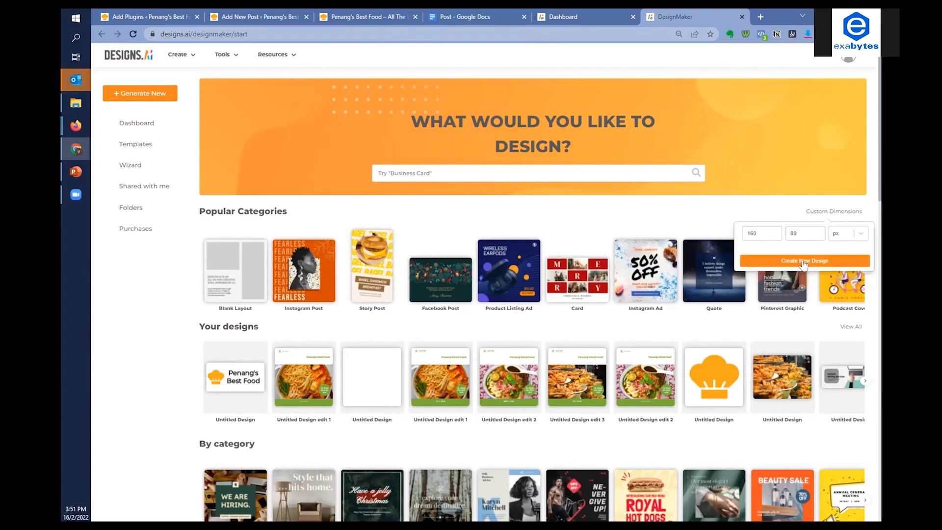
Create the blank 160 × 80 px design, comparing it with the live site's header logo
click(803, 263)
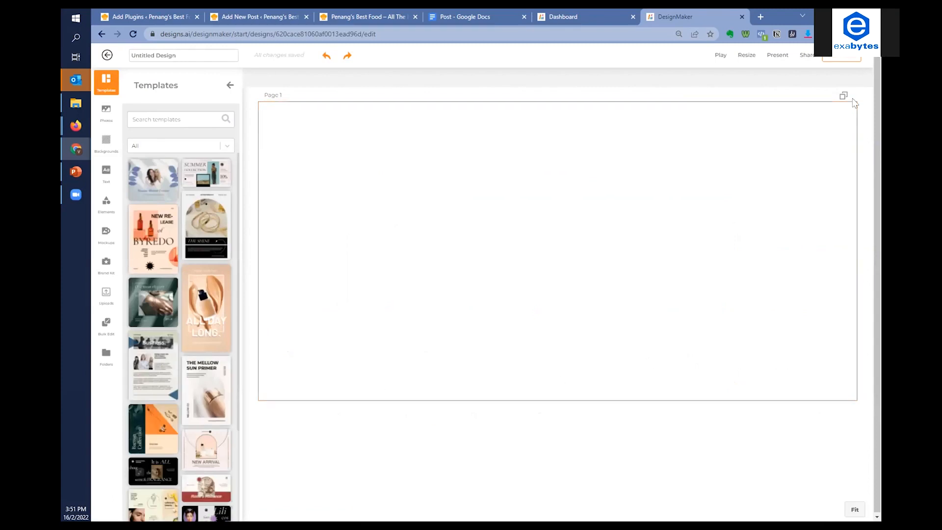
click(375, 19)
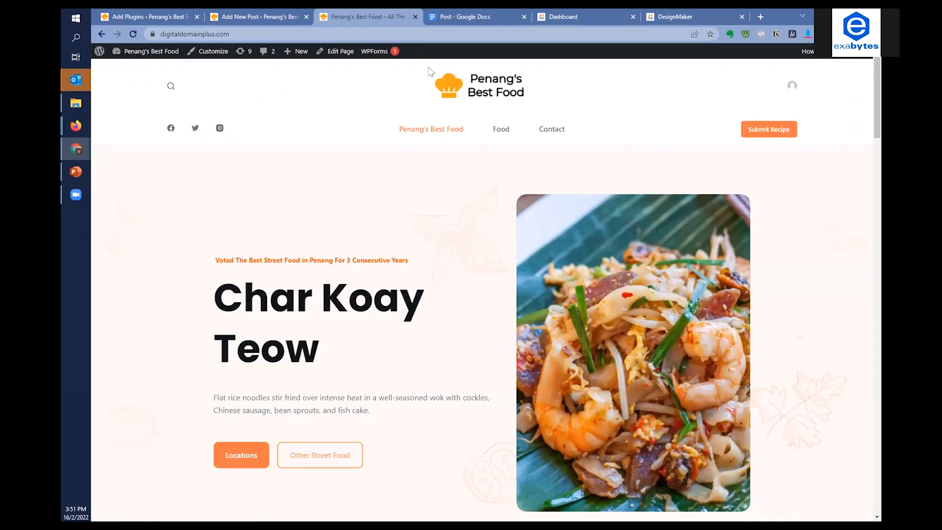
click(669, 16)
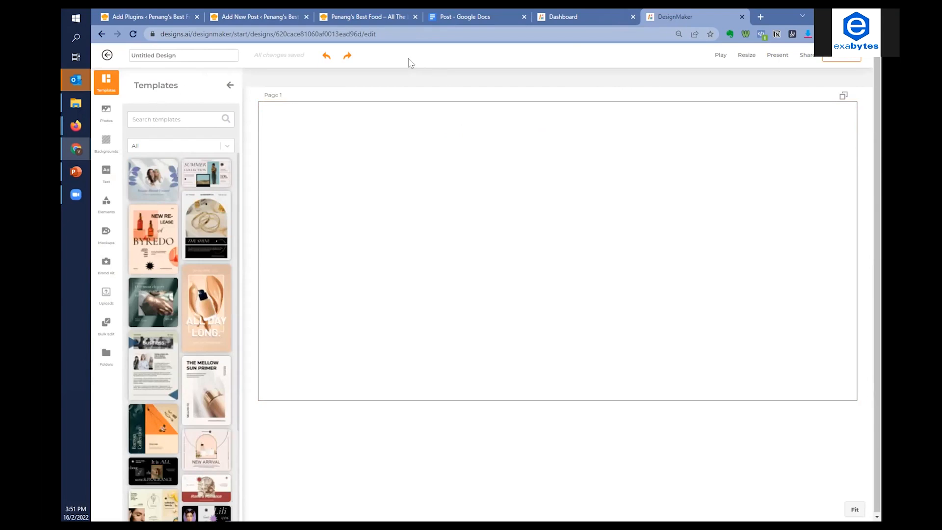
click(347, 20)
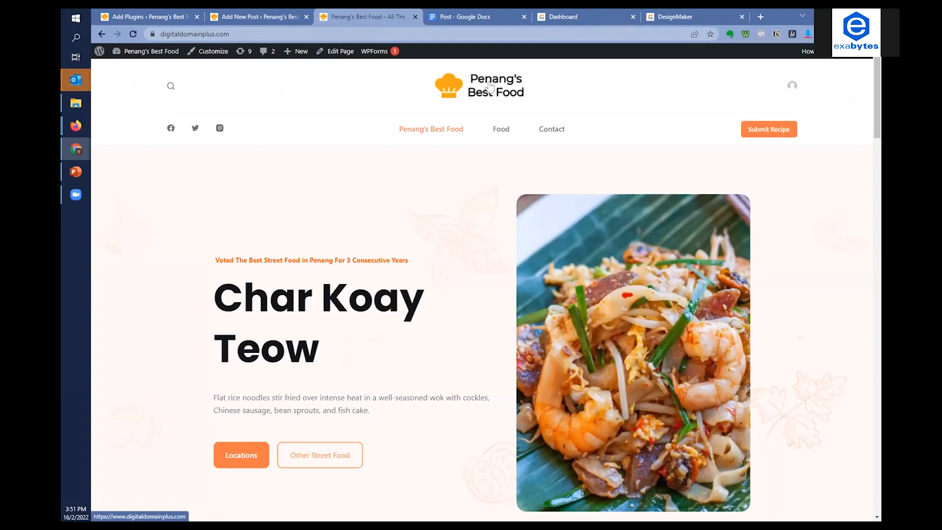
click(682, 17)
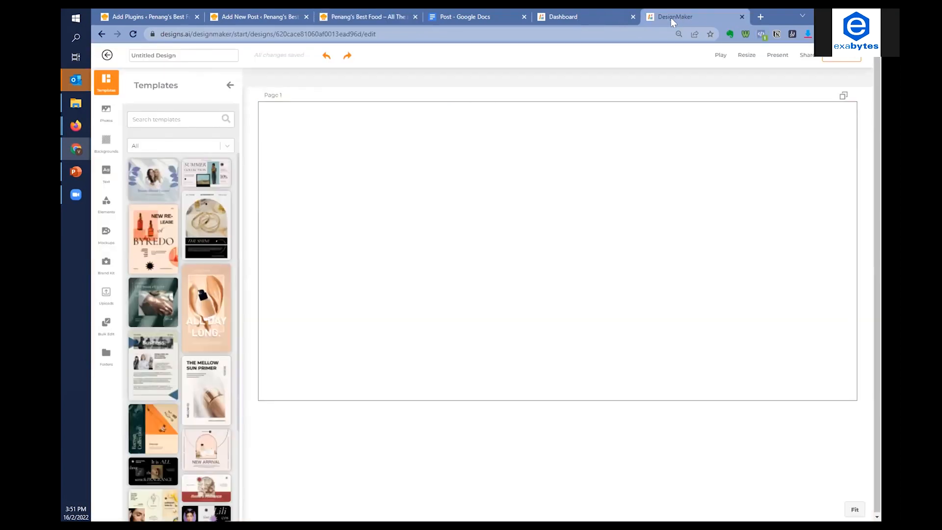
Browse the Photos, Backgrounds and Text libraries, ending in the Elements library
click(103, 119)
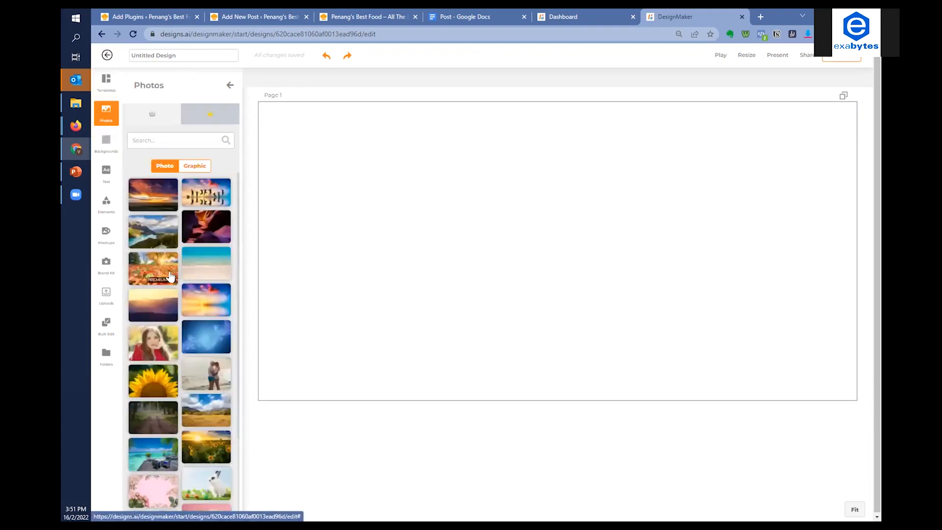
click(101, 150)
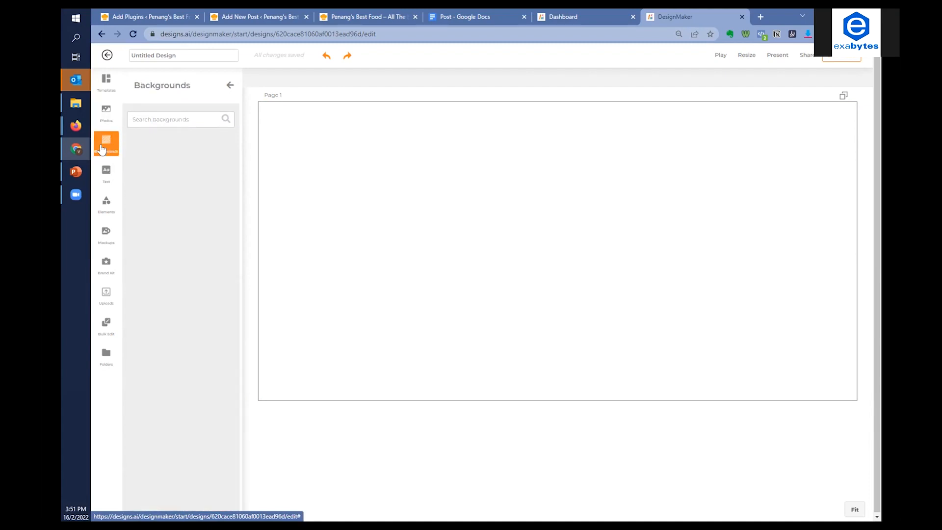
click(105, 176)
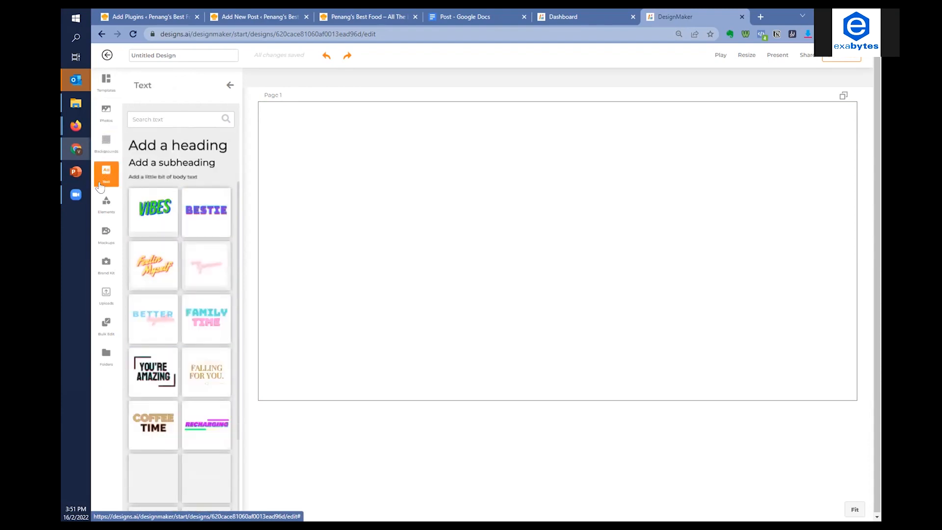
click(105, 205)
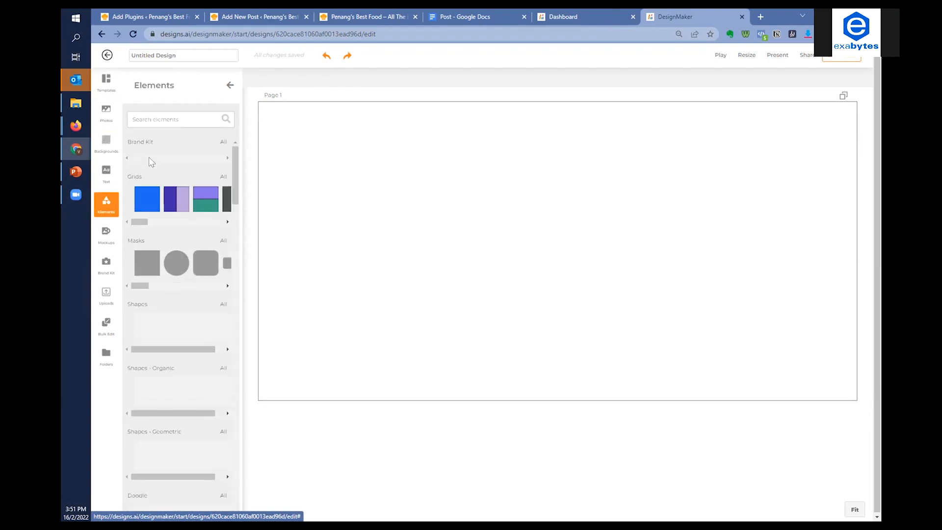
Search elements for chef hat and add the orange chef hat graphic to the canvas
click(156, 119)
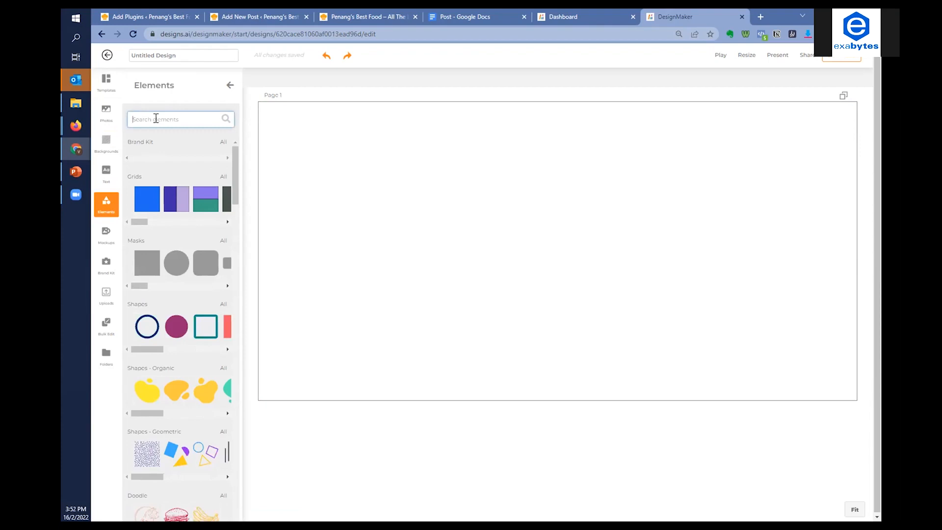
text(cho)
text(f hat)
key(Return)
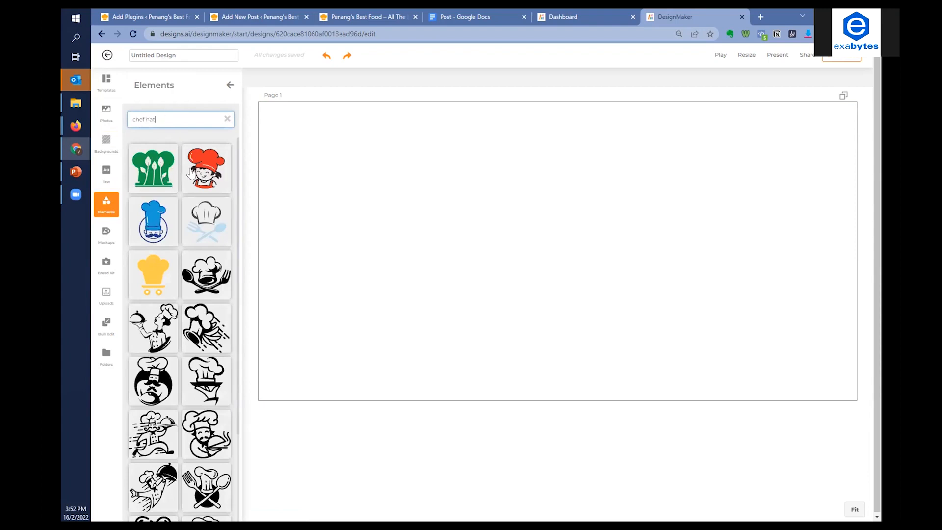
scroll(208, 326, down, 6)
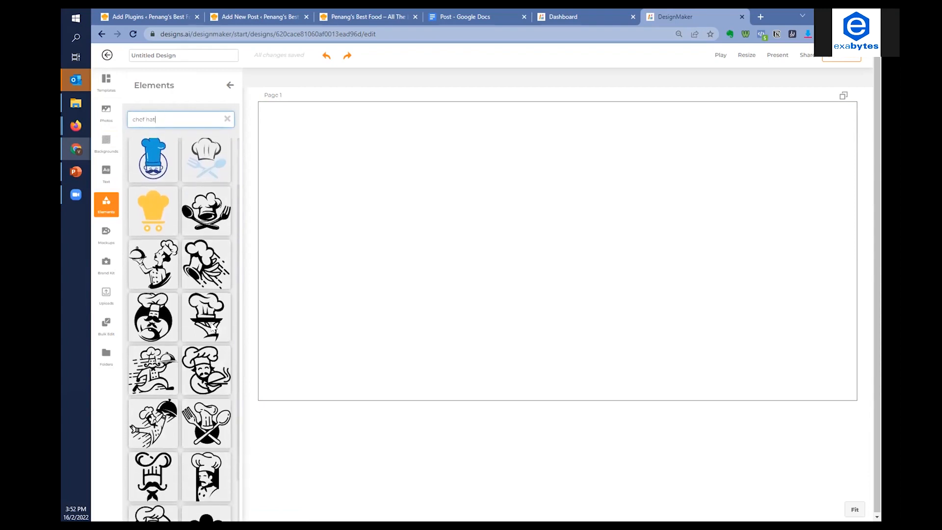
scroll(210, 328, down, 2)
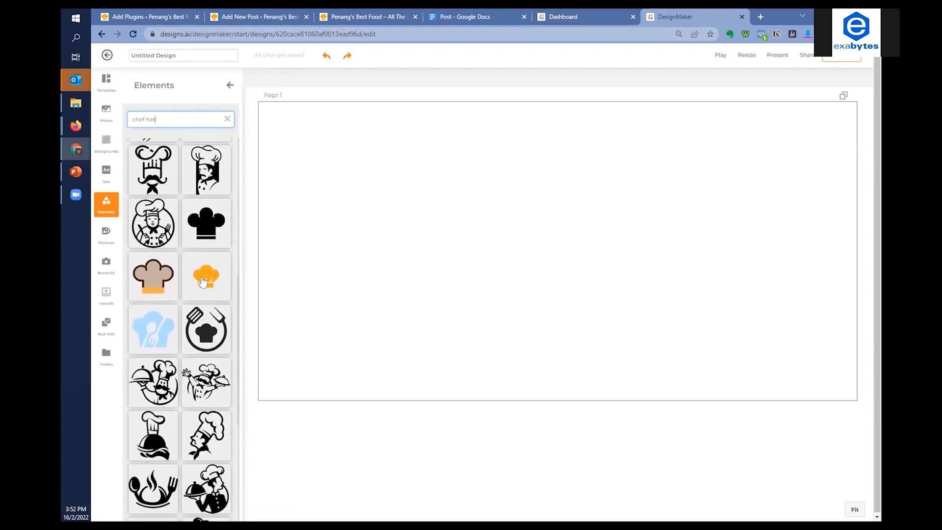
click(205, 276)
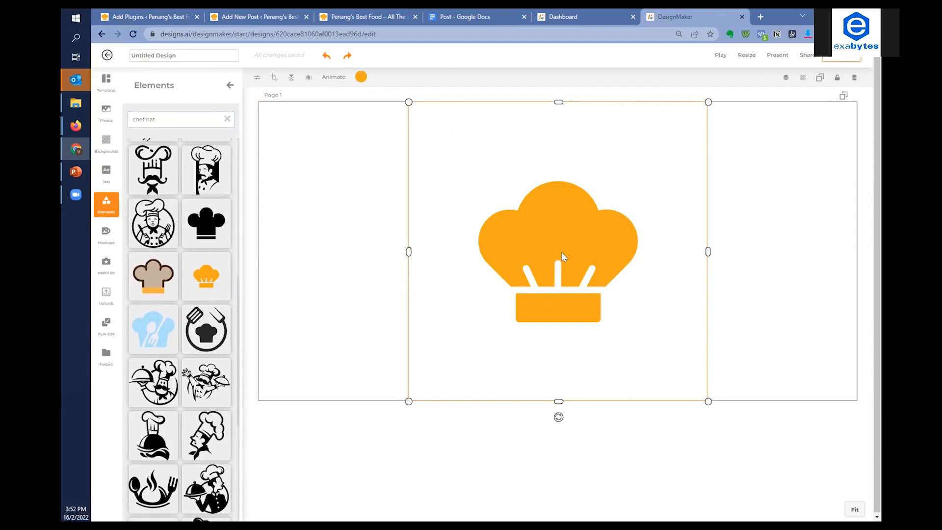
Move the chef hat to the left half and search the elements for 'ba' bakery graphics
drag(567, 258, 354, 255)
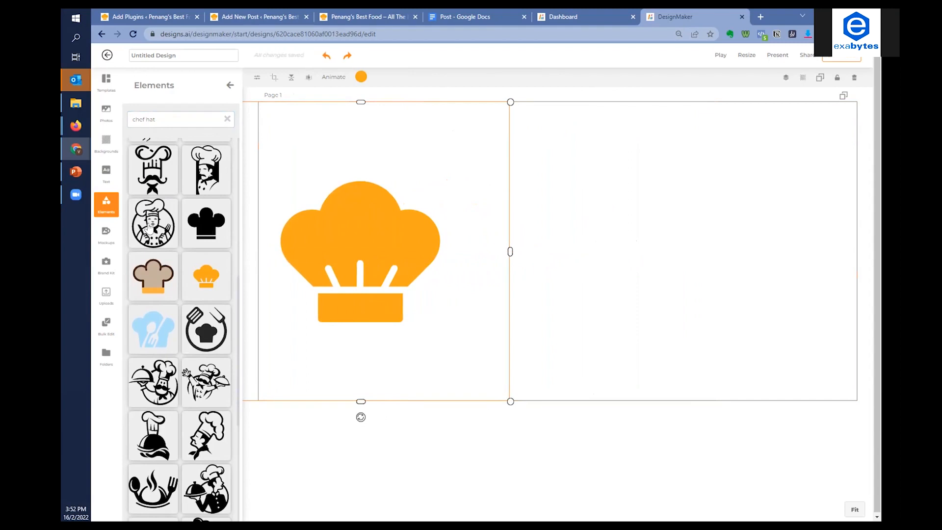
drag(155, 119, 123, 119)
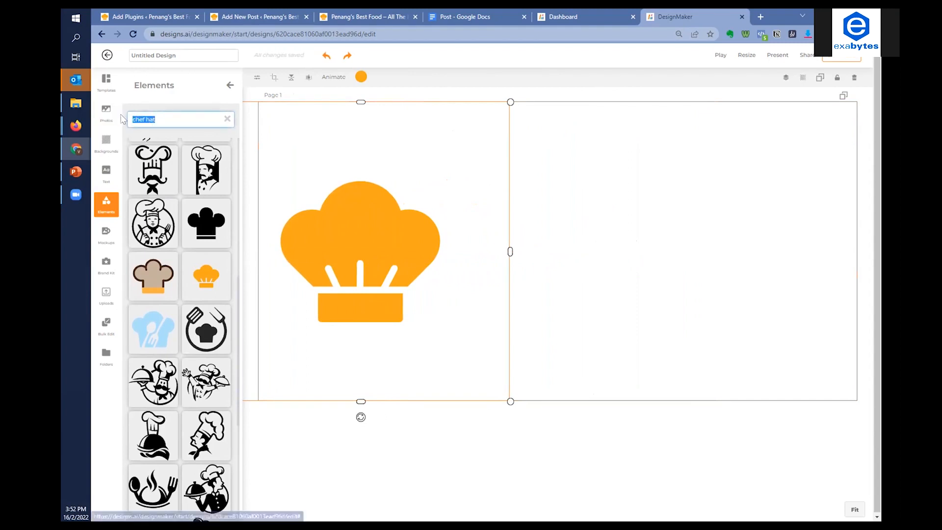
text(bakery)
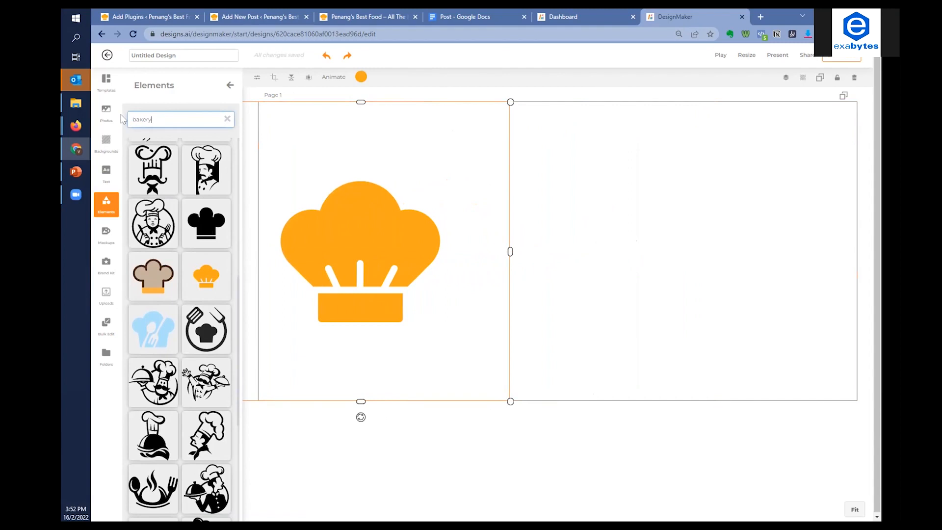
key(Return)
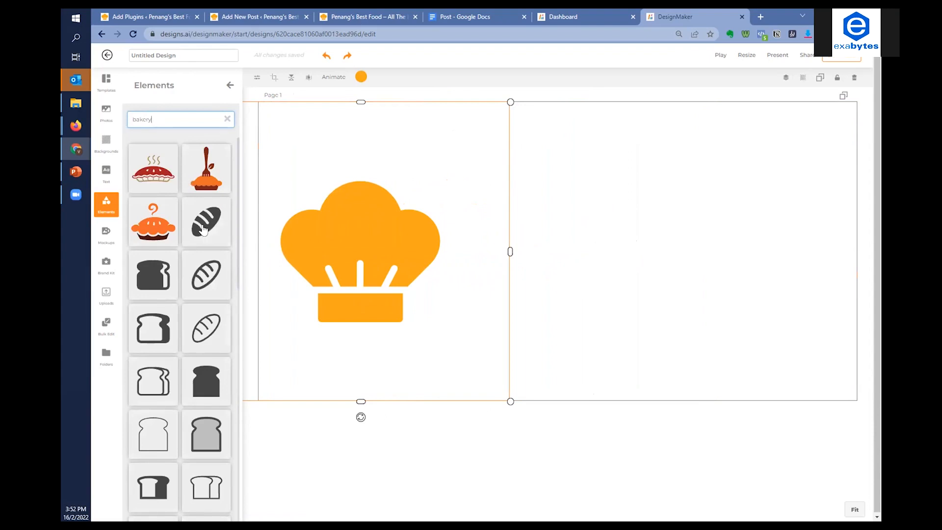
Scroll the bakery results down to the pie icons and drag the chef hat to the right half
scroll(192, 346, down, 1)
scroll(193, 351, down, 4)
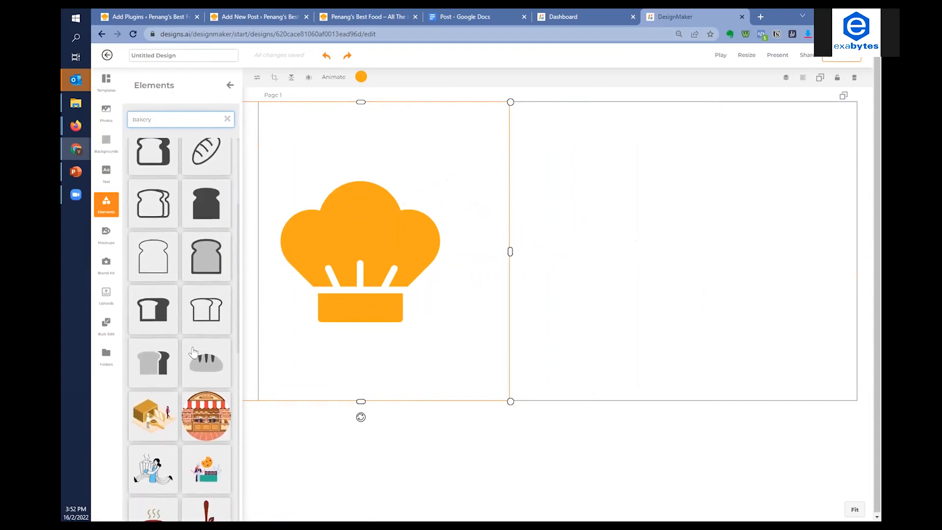
scroll(193, 351, down, 4)
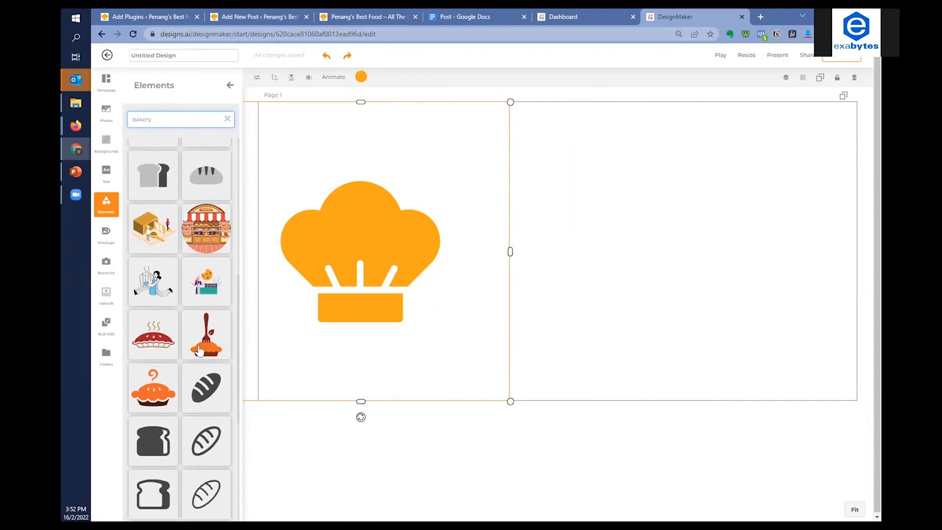
scroll(173, 314, down, 4)
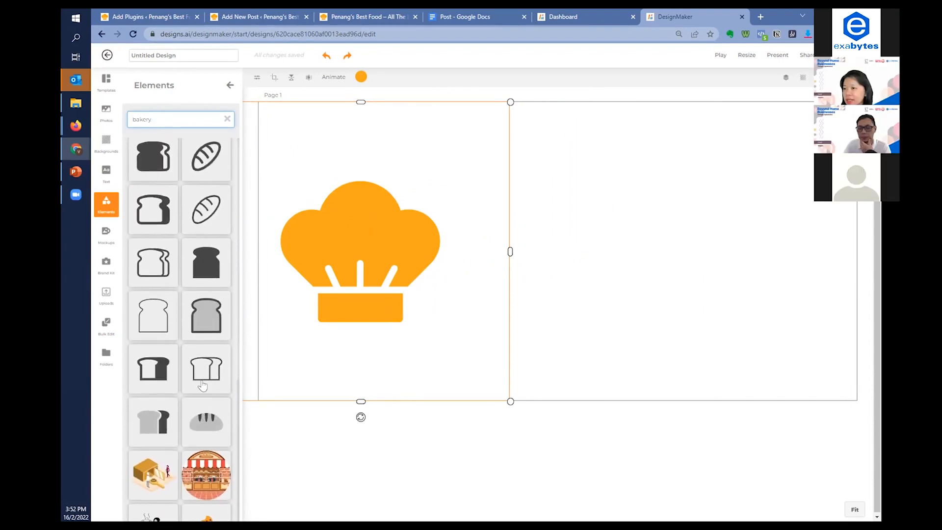
scroll(196, 385, down, 8)
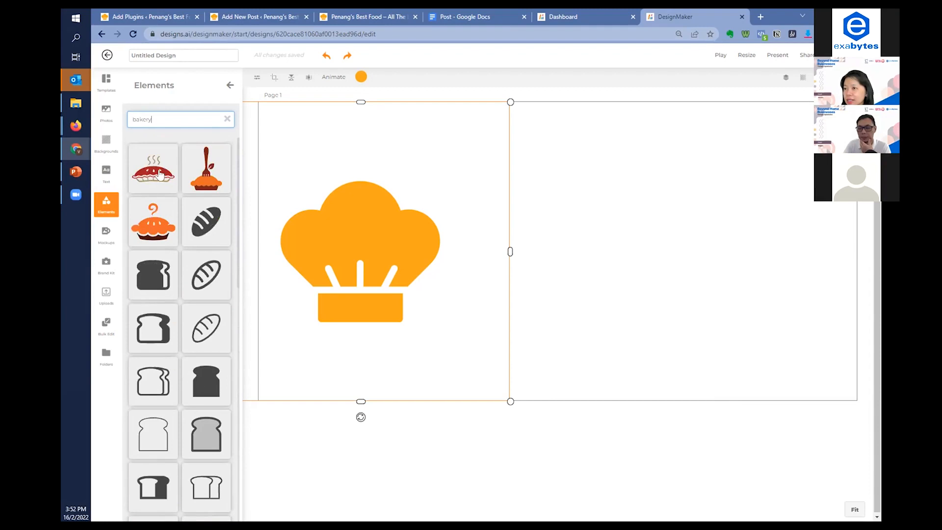
drag(399, 220, 762, 218)
Add the steaming pie, delete the chef hat, then enlarge the pie and shift it up-left
click(145, 163)
drag(542, 242, 392, 247)
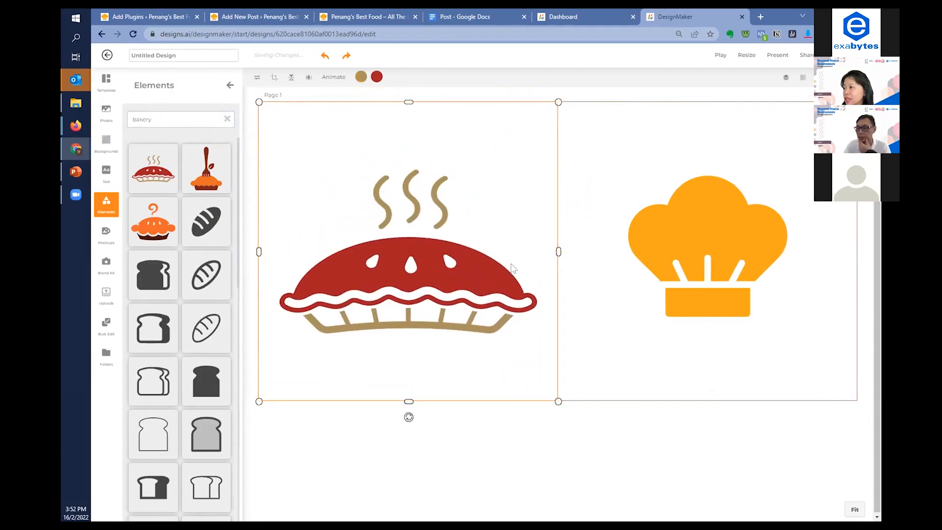
click(713, 280)
key(Delete)
drag(560, 396, 633, 476)
drag(505, 339, 484, 265)
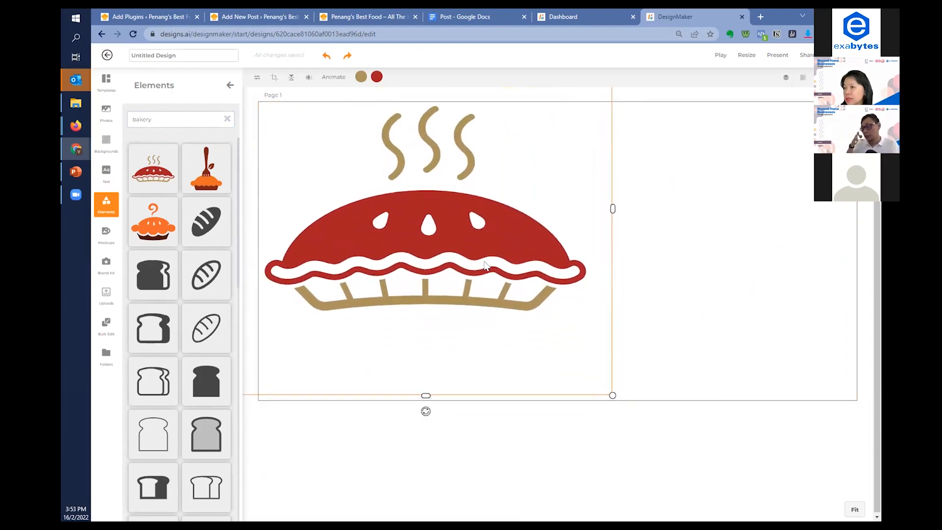
click(490, 450)
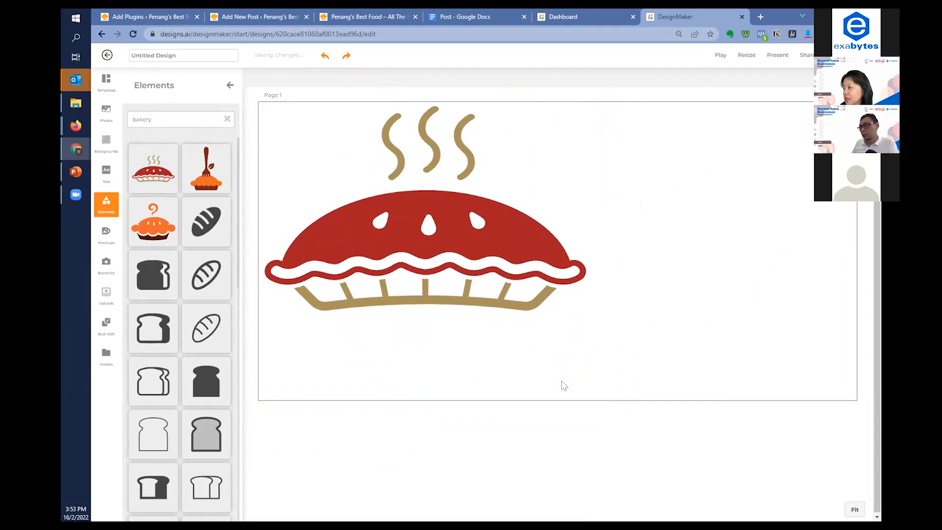
Add a heading from the Text options and drop it onto the page
click(101, 175)
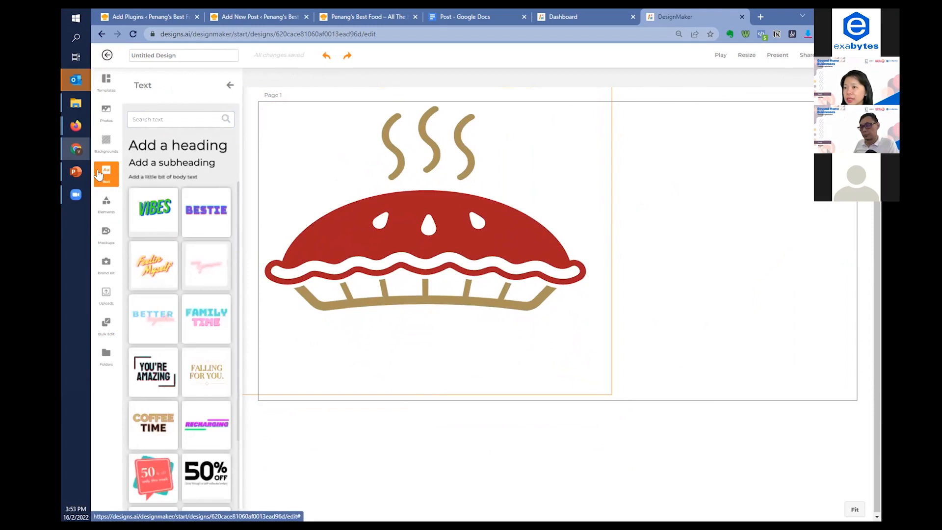
click(167, 148)
drag(168, 149, 656, 231)
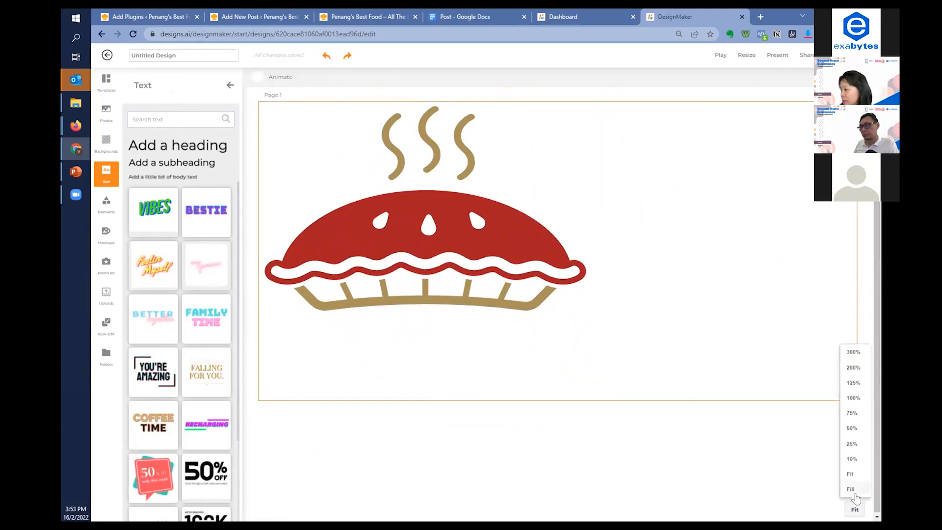
Zoom the page to 50% and set the heading's font size to 30
click(852, 429)
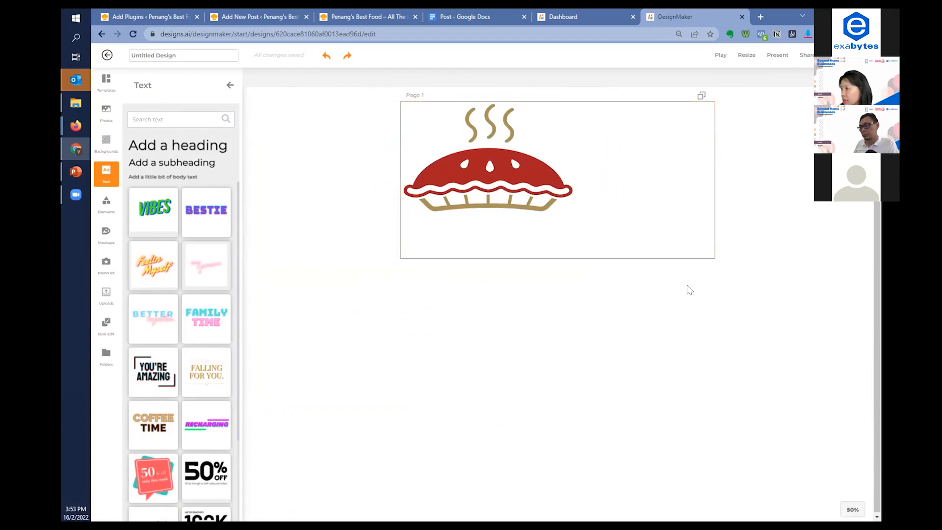
drag(721, 404, 505, 148)
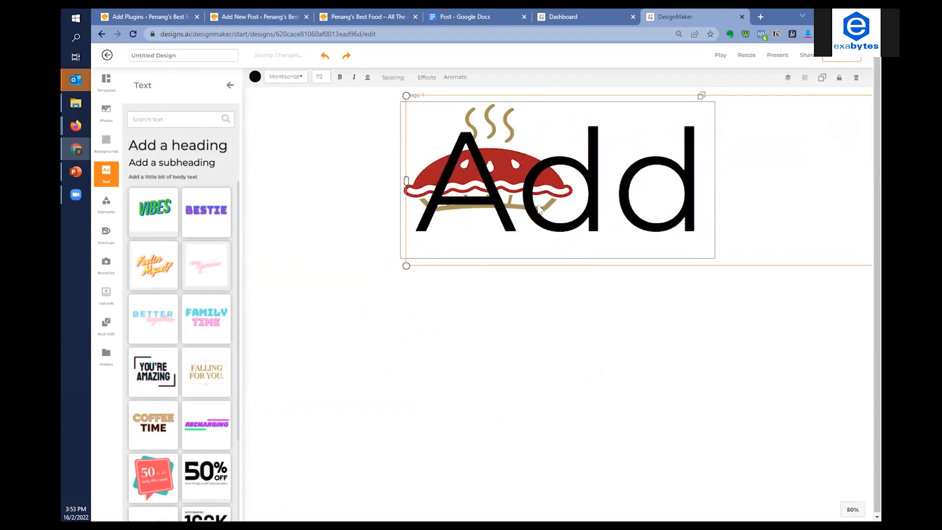
double_click(539, 210)
click(320, 78)
click(514, 193)
click(324, 78)
click(326, 78)
click(328, 78)
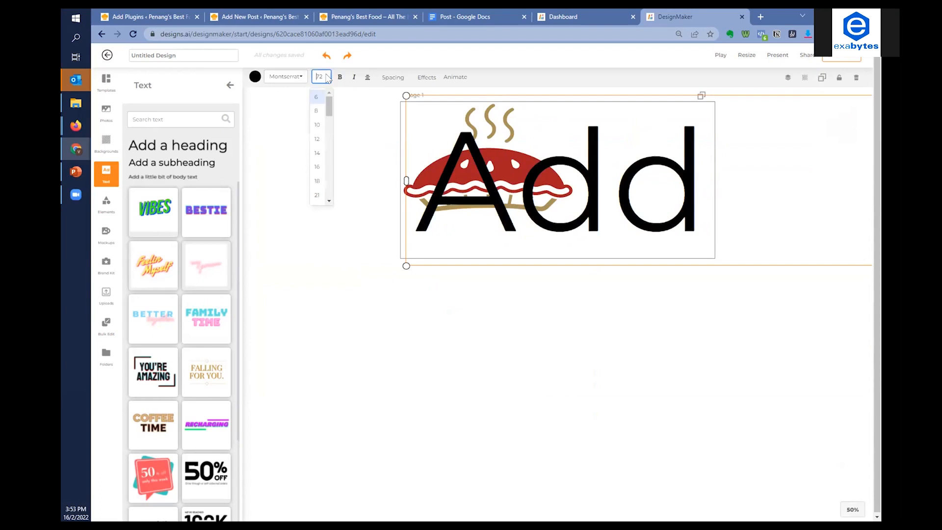
text(30)
key(Return)
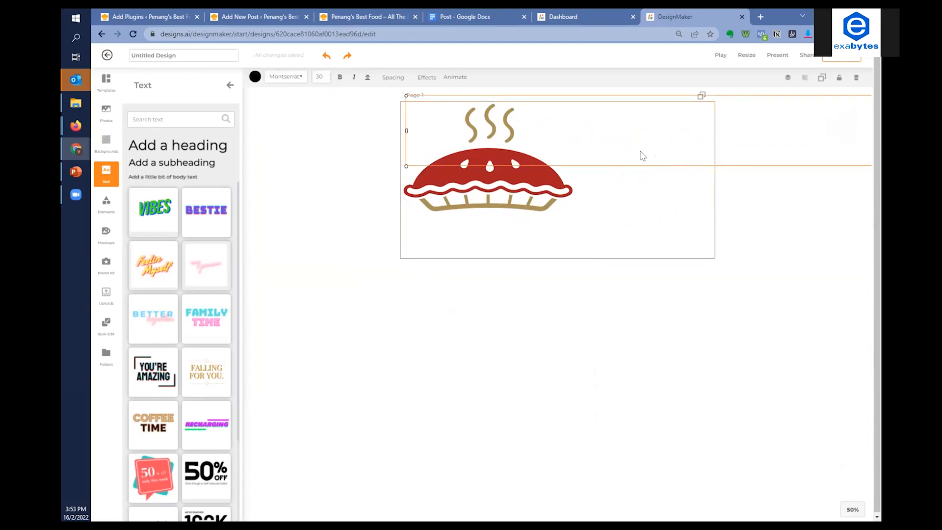
Narrow the heading text box and bring it back onto the page near the pie
drag(620, 153, 549, 209)
drag(312, 187, 538, 191)
drag(651, 191, 561, 194)
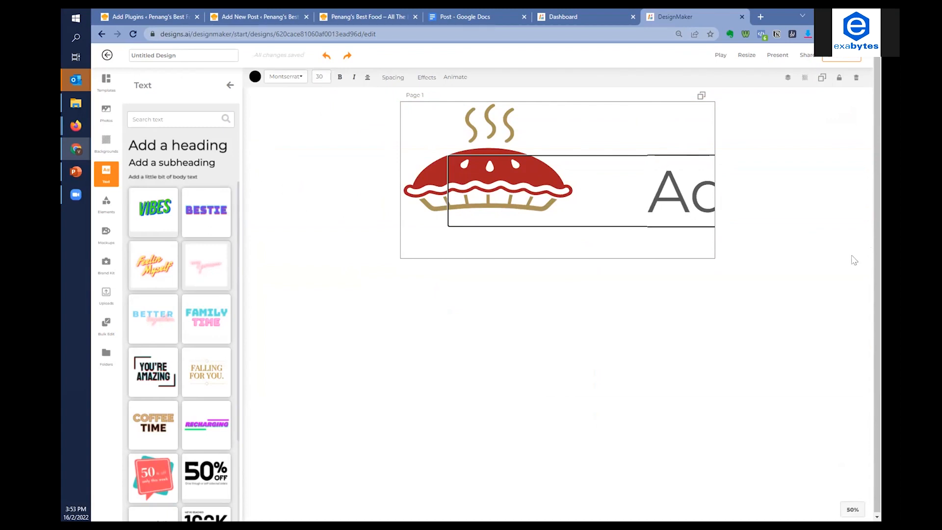
drag(689, 209, 607, 205)
drag(364, 187, 608, 189)
drag(693, 255, 457, 210)
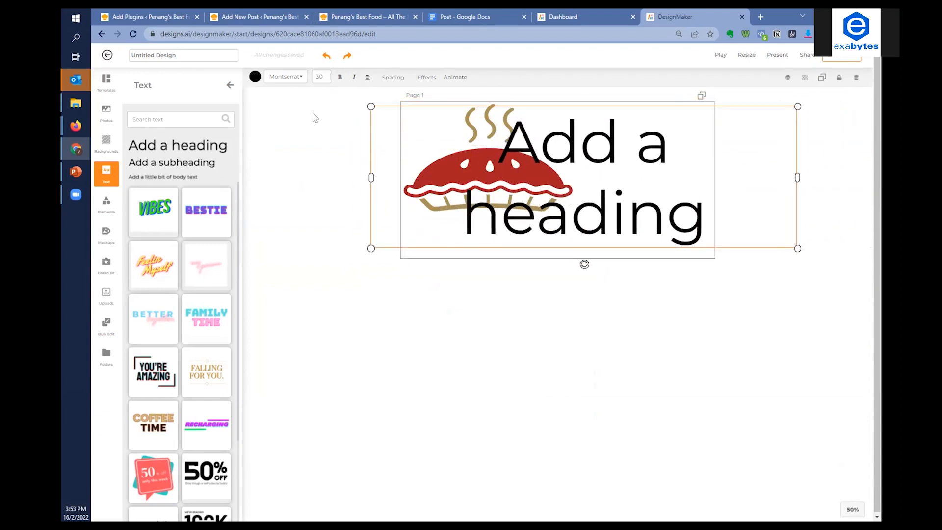
Replace the heading's text with 'PIES'
double_click(533, 160)
click(531, 156)
drag(498, 144, 699, 215)
text(PI)
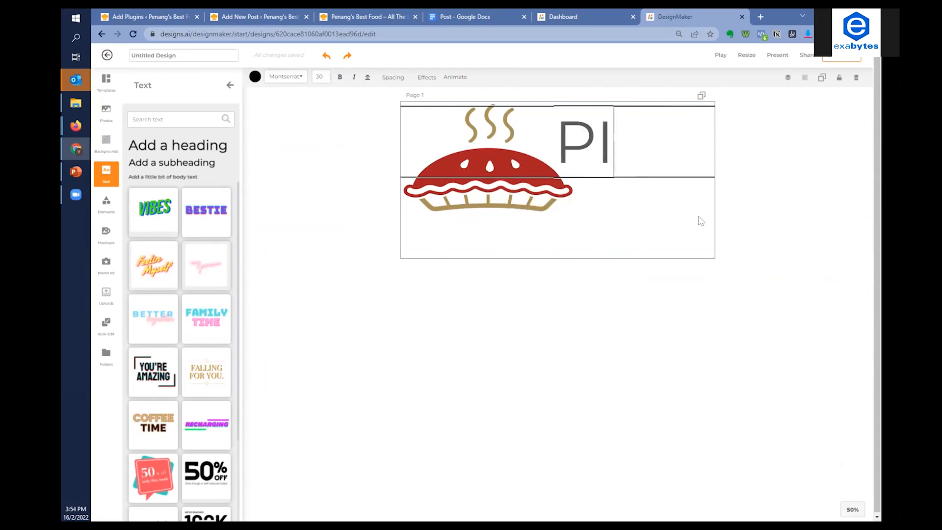
text(ES)
click(731, 224)
Reposition the PIES text and the pie, shrinking the pie slightly
drag(606, 151, 652, 177)
click(479, 227)
drag(476, 180, 503, 196)
drag(487, 116, 483, 127)
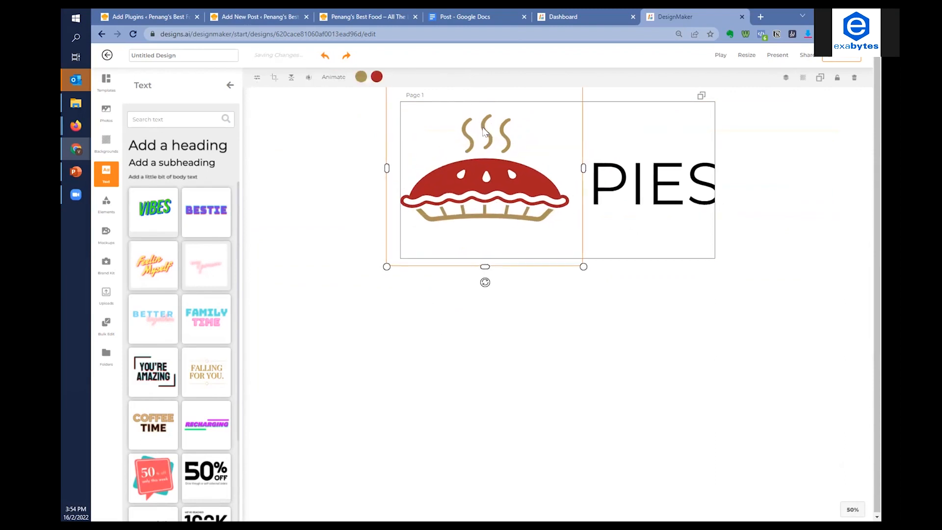
drag(580, 270, 560, 244)
click(513, 195)
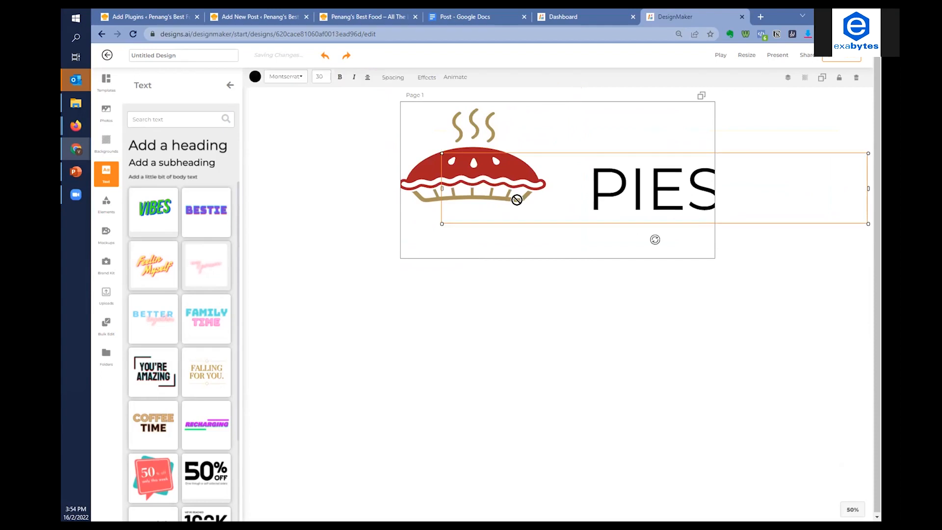
drag(513, 195, 498, 134)
Compare with the live Penang's Best Food site, then line PIES up beside the pie
click(358, 15)
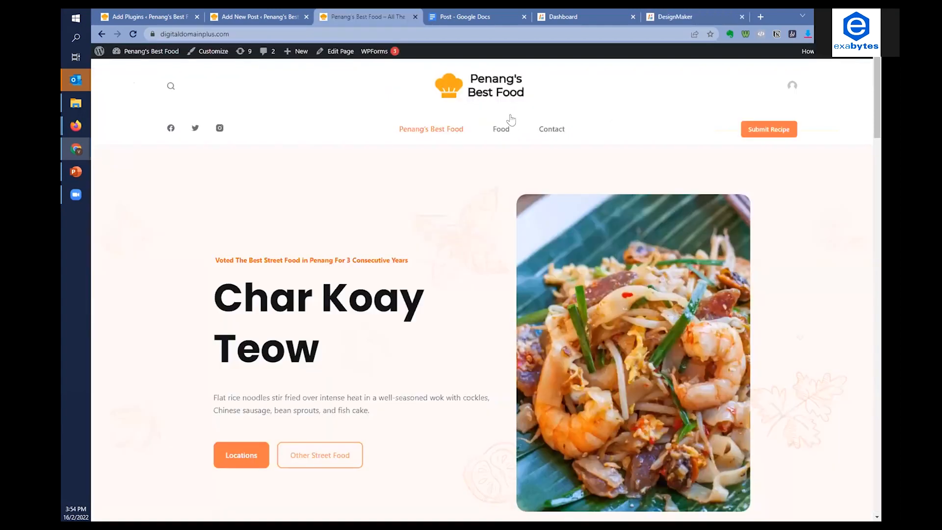
click(670, 15)
drag(529, 131, 519, 216)
drag(470, 144, 470, 173)
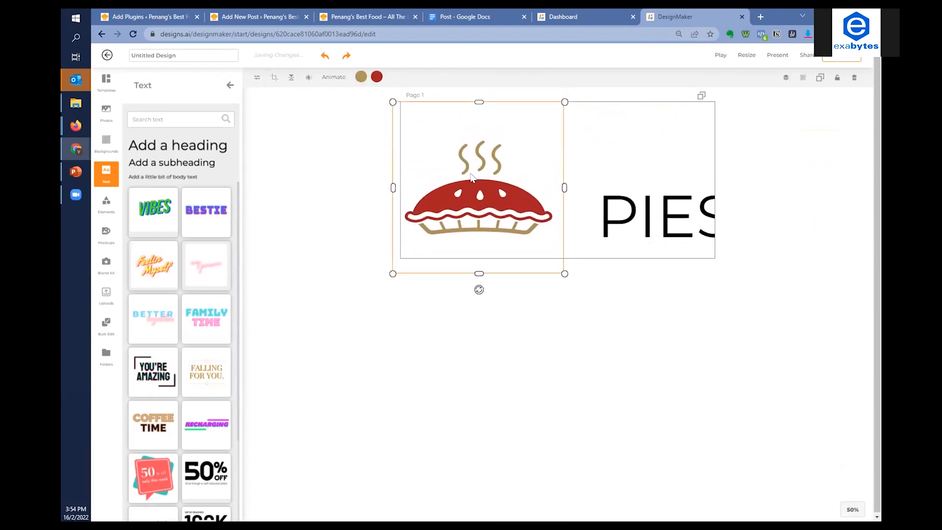
click(662, 218)
drag(652, 206, 624, 189)
click(663, 223)
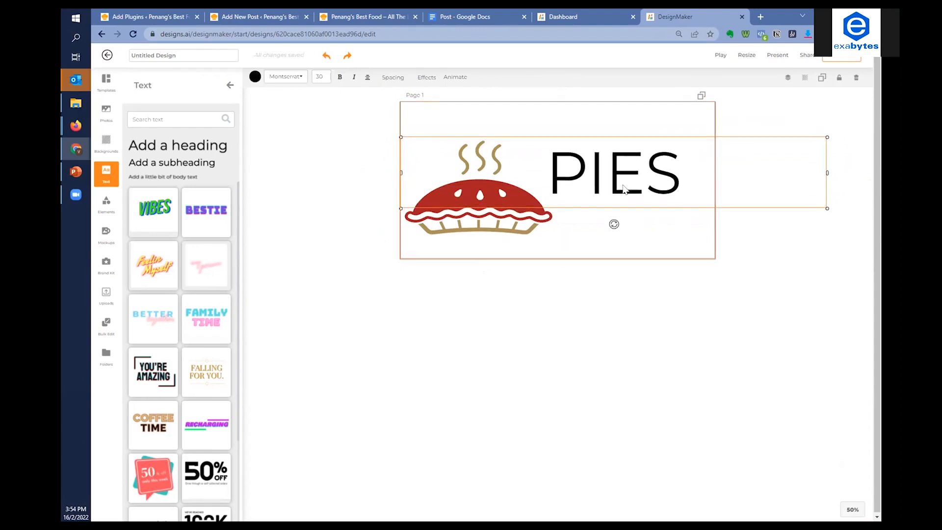
drag(492, 210, 465, 184)
click(638, 280)
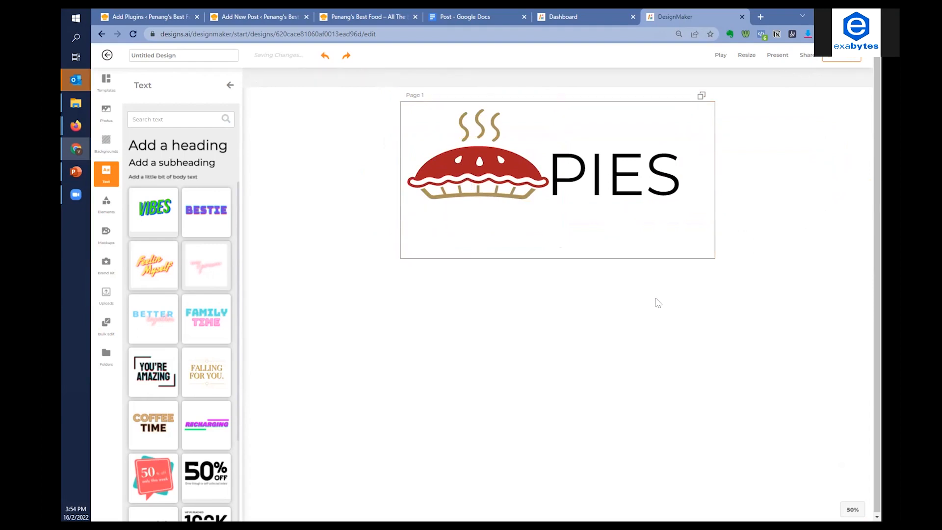
drag(484, 169, 484, 176)
drag(486, 120, 485, 127)
click(634, 332)
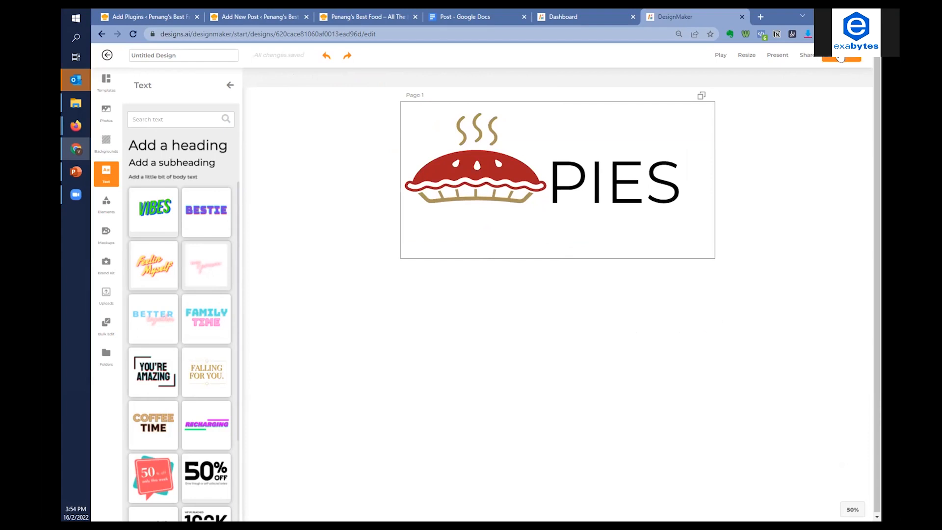
click(626, 175)
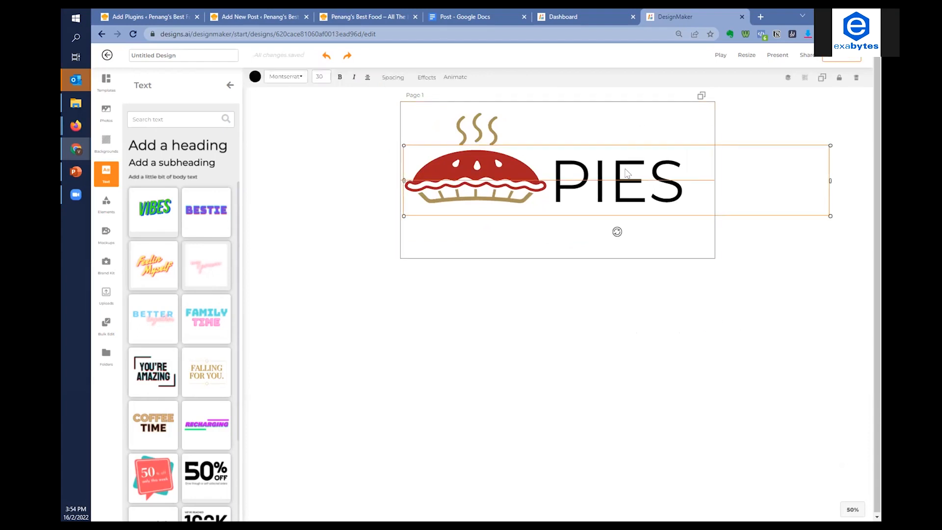
Download the PIES design as a JPG image
click(703, 124)
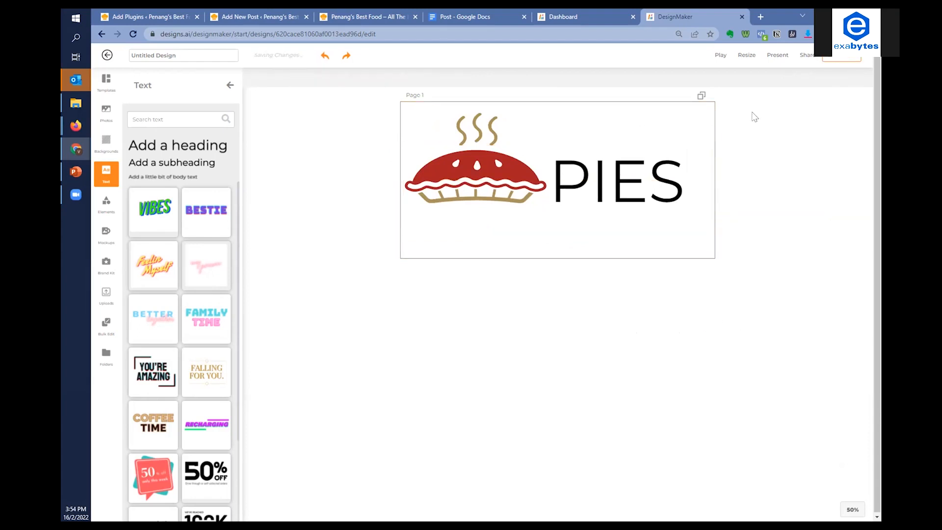
click(840, 60)
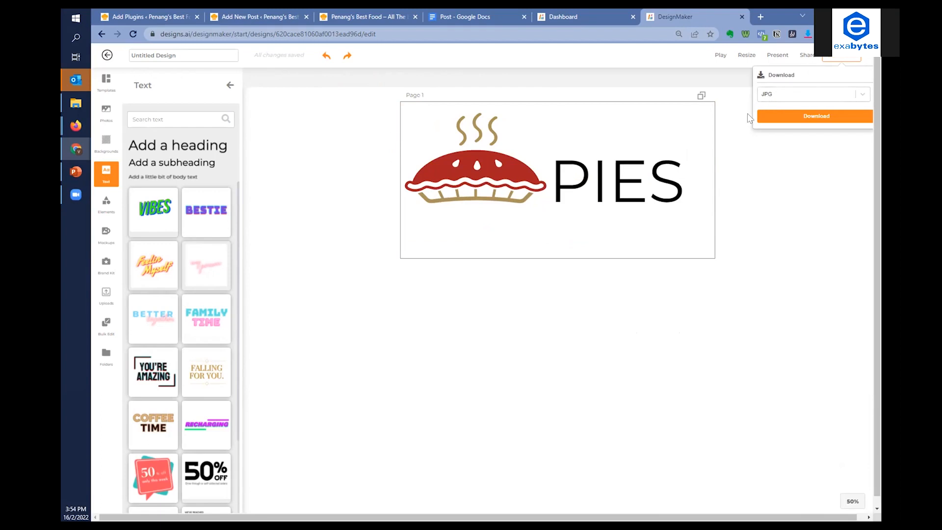
click(823, 116)
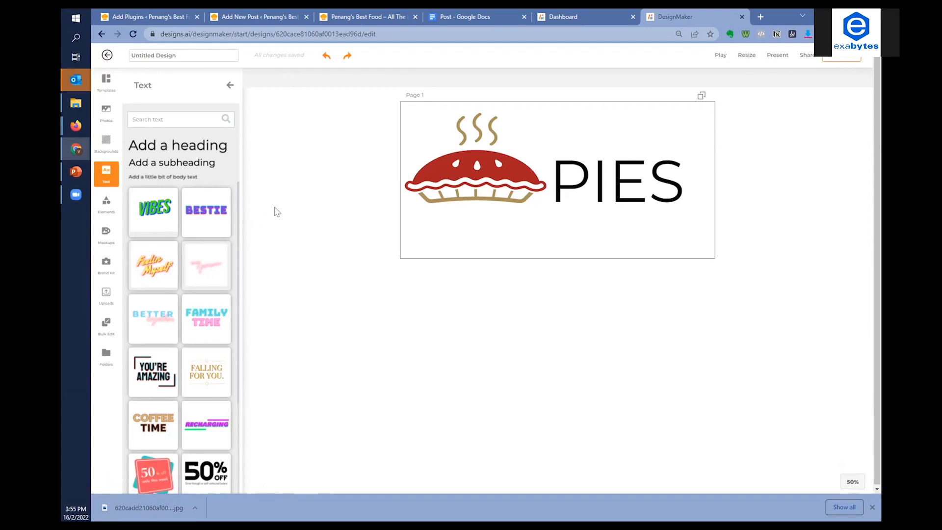
Select the PIES design's path in the browser address bar
click(179, 38)
click(193, 32)
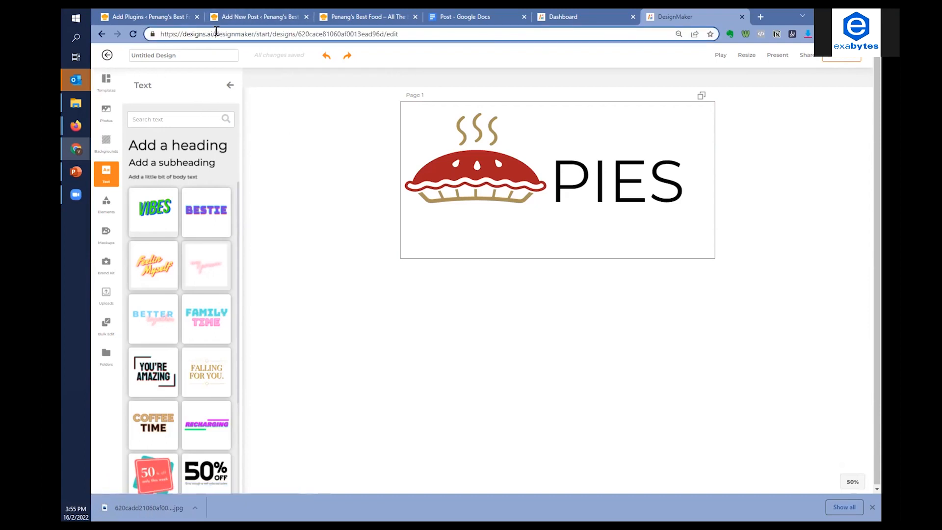
drag(216, 33, 431, 33)
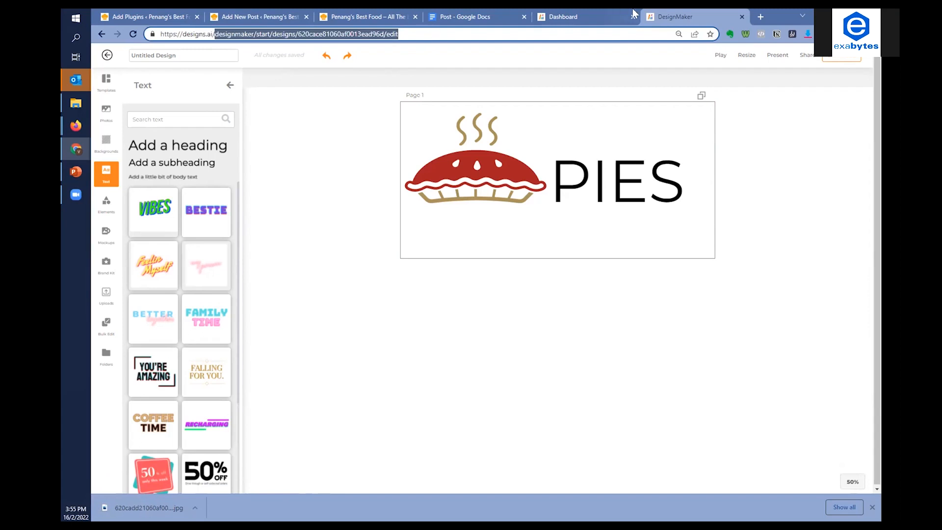
Open DesignMaker from the dashboard's Create menu, then view the Penang's Best Food site
click(577, 10)
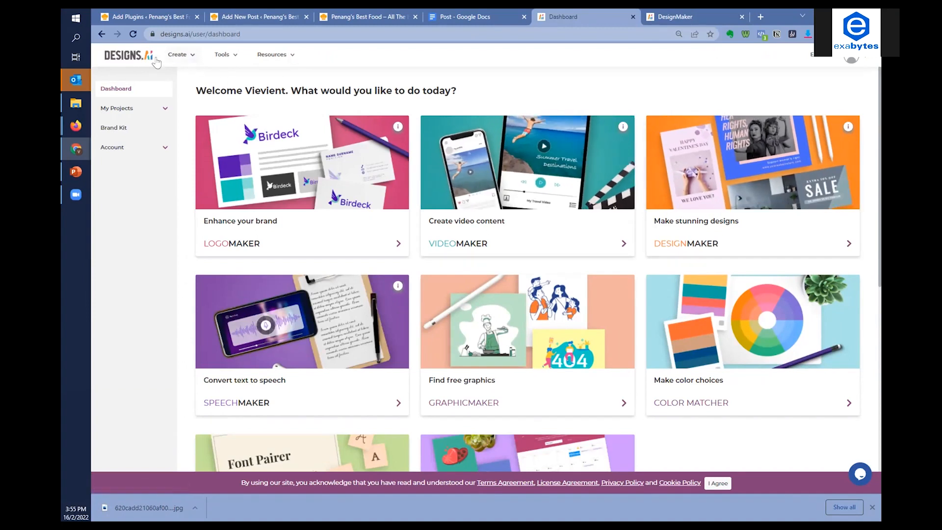
click(185, 59)
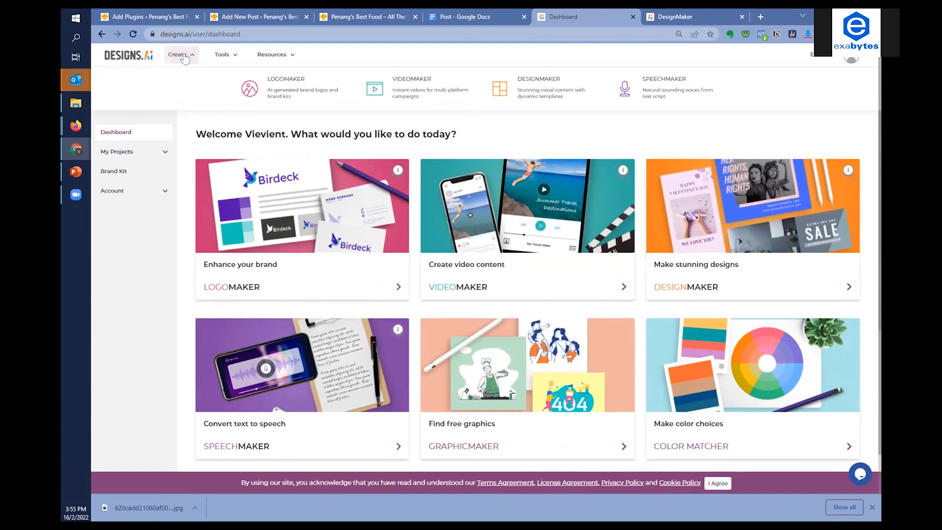
click(529, 84)
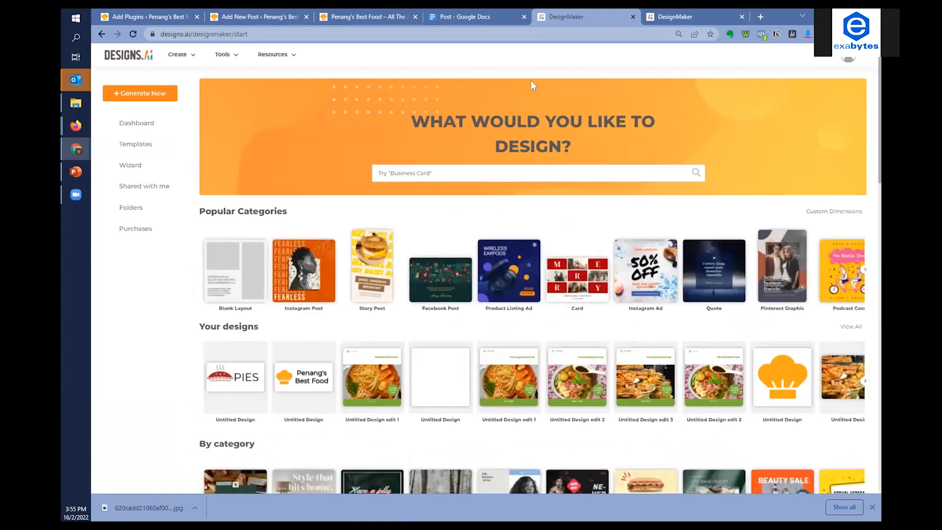
click(375, 16)
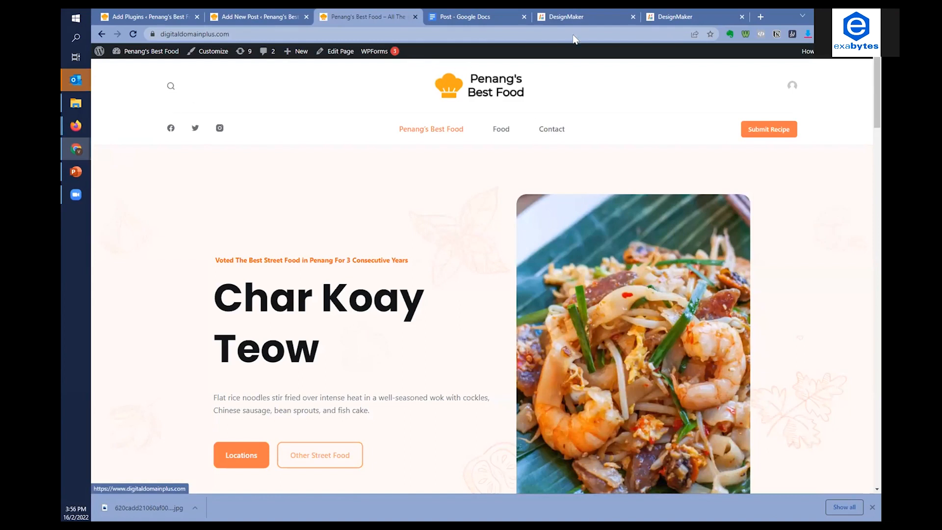
Open Custom Dimensions on the start page, then switch to the tab with the PIES design
click(578, 17)
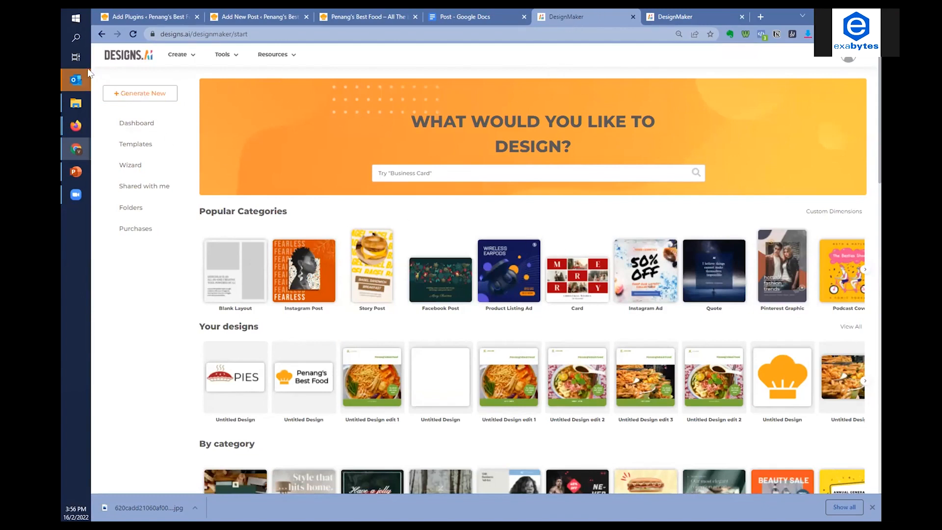
mouse_move(809, 353)
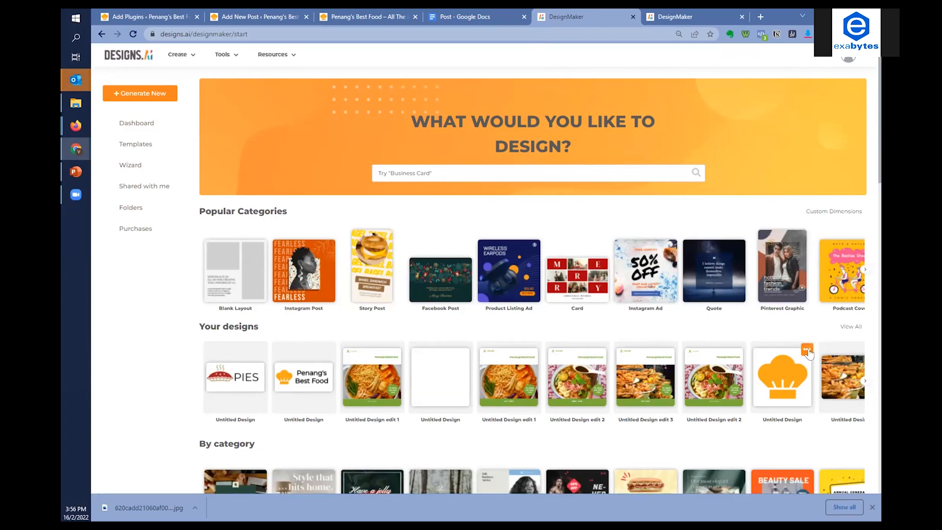
click(834, 218)
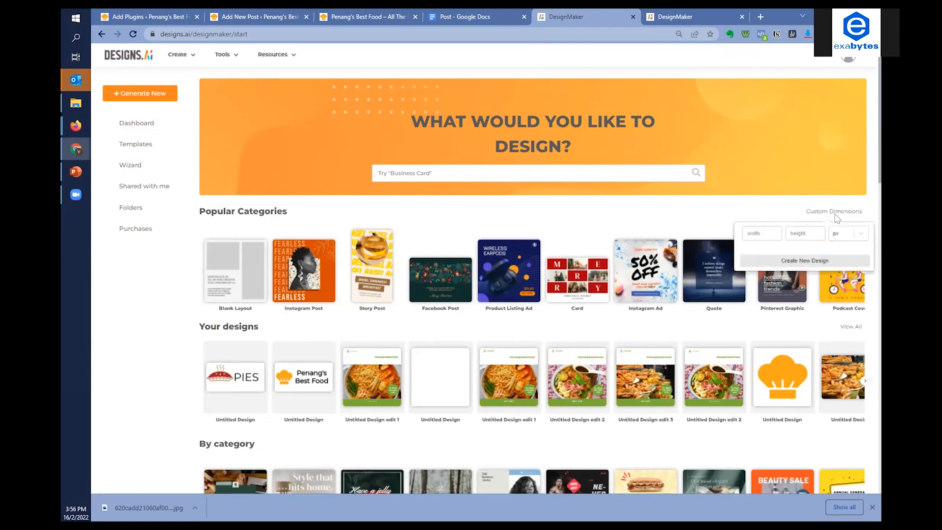
click(798, 230)
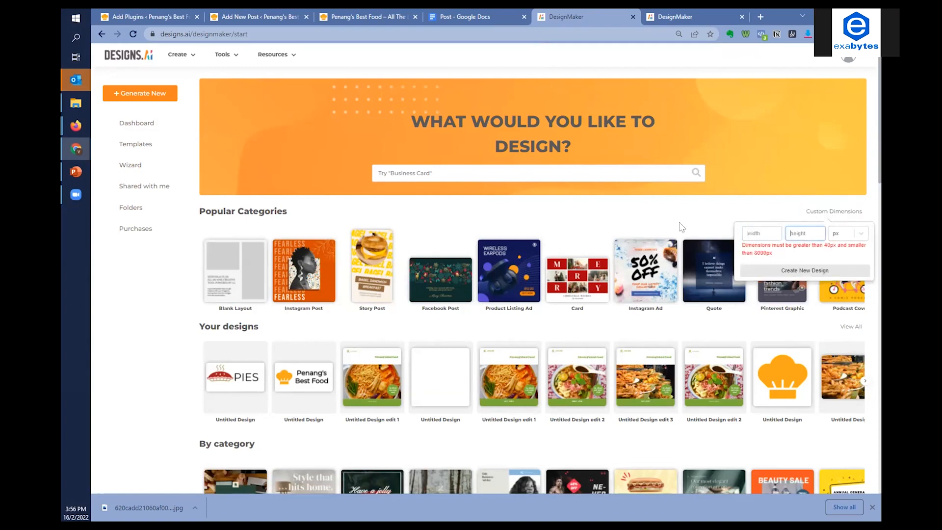
click(603, 17)
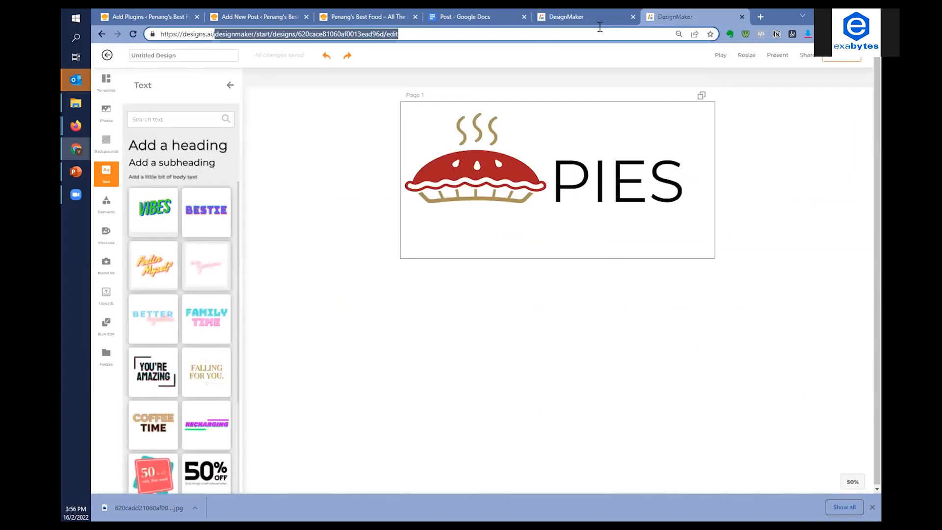
Enable 'Anyone with link can edit' sharing for the PIES design and copy its link
click(806, 57)
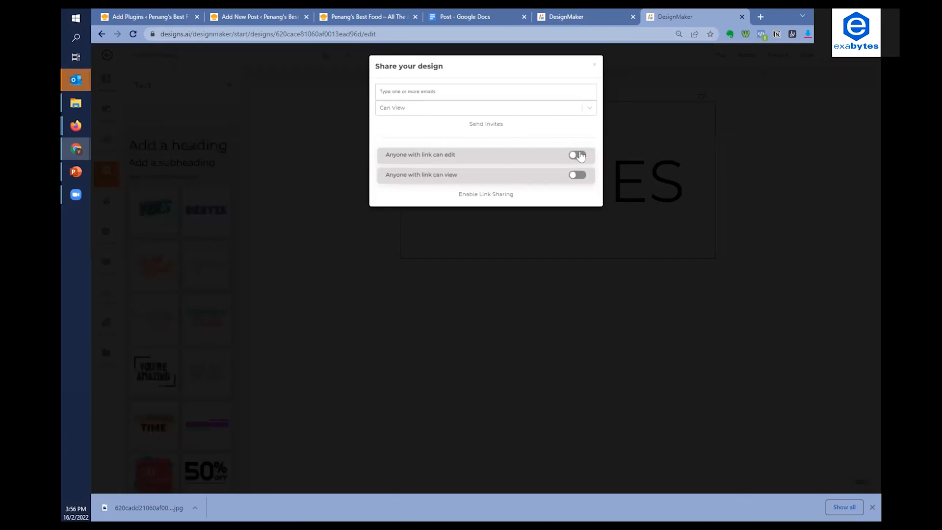
click(578, 155)
click(578, 175)
click(479, 197)
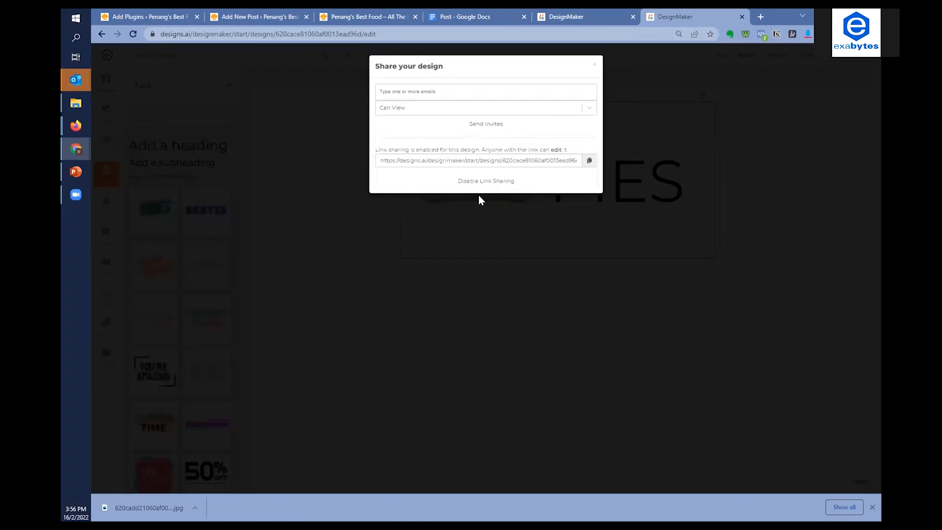
click(588, 162)
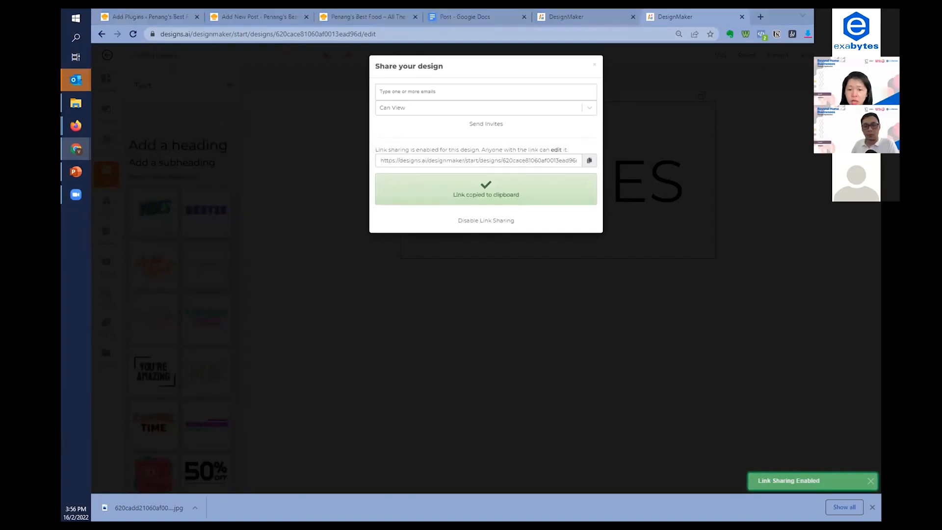
click(594, 66)
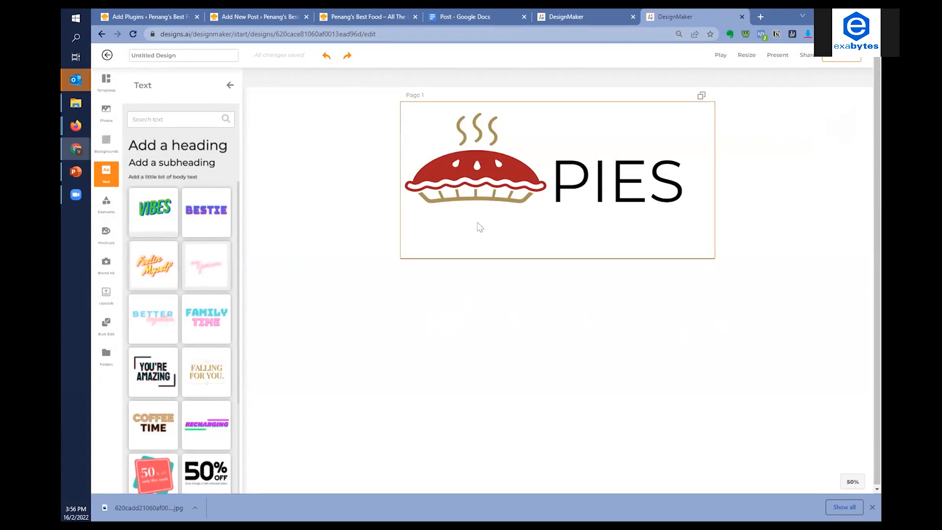
Duplicate the PIES page twice, review the three pages, then return to the Add New Post tab
click(701, 97)
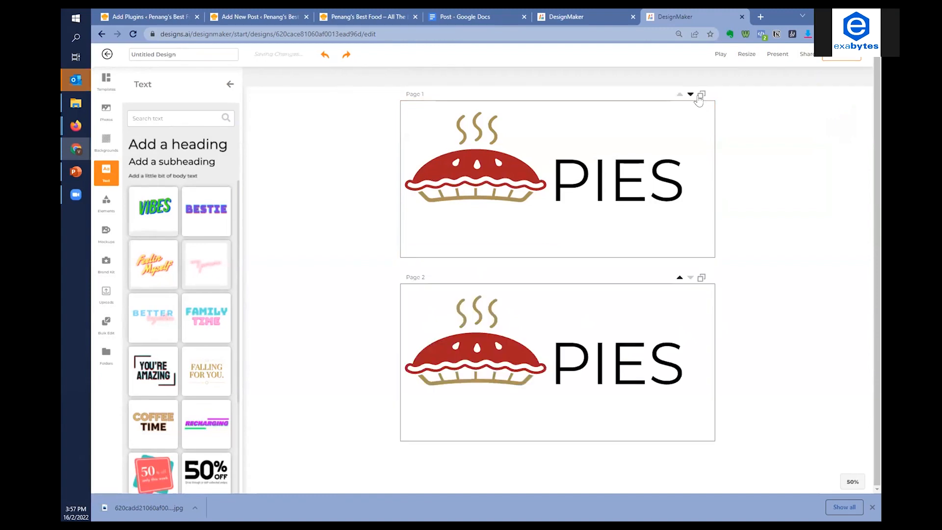
click(693, 279)
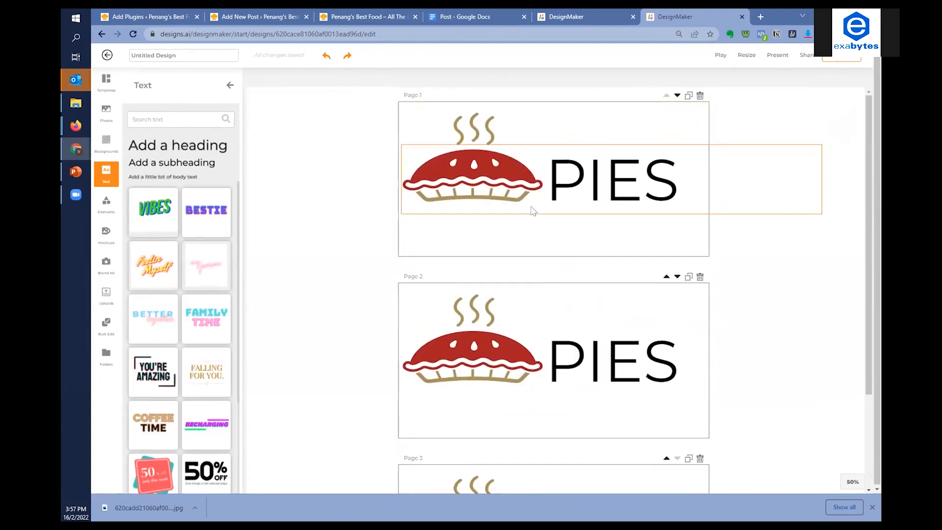
scroll(520, 279, down, 3)
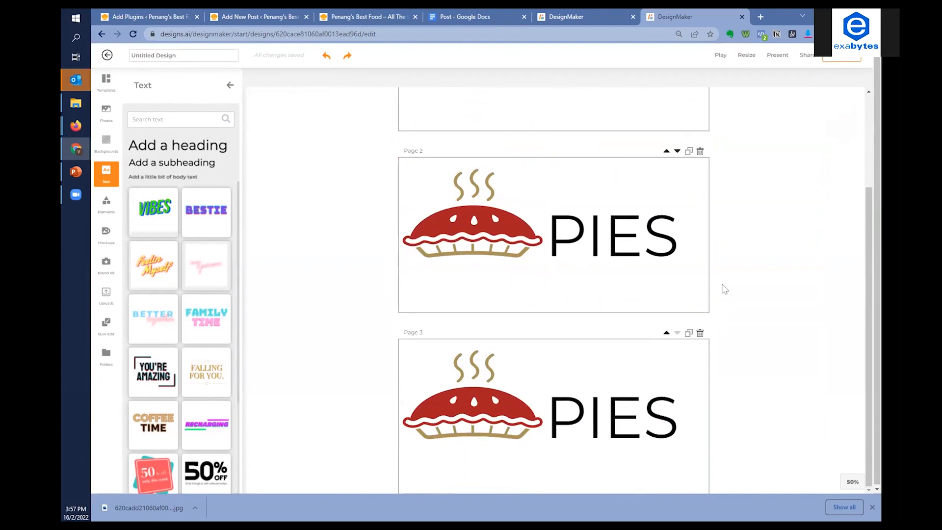
scroll(724, 289, up, 2)
scroll(725, 289, up, 2)
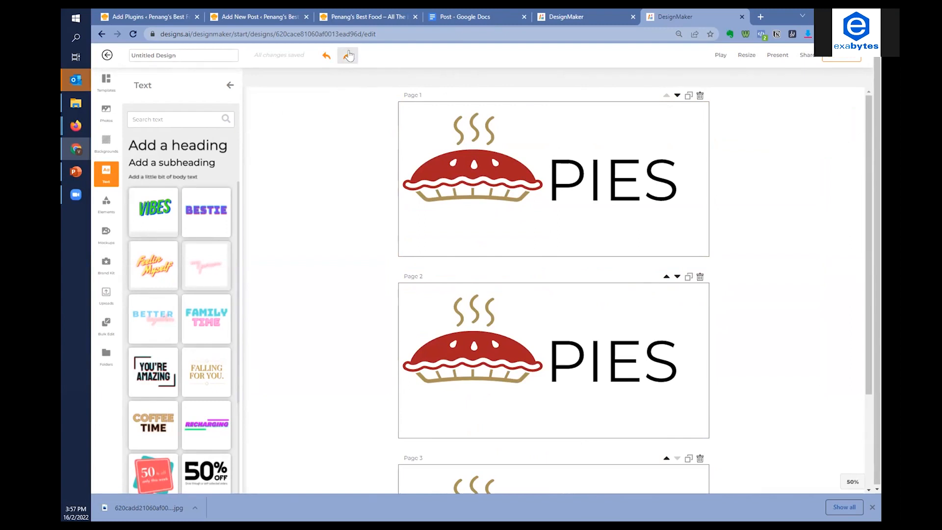
click(266, 16)
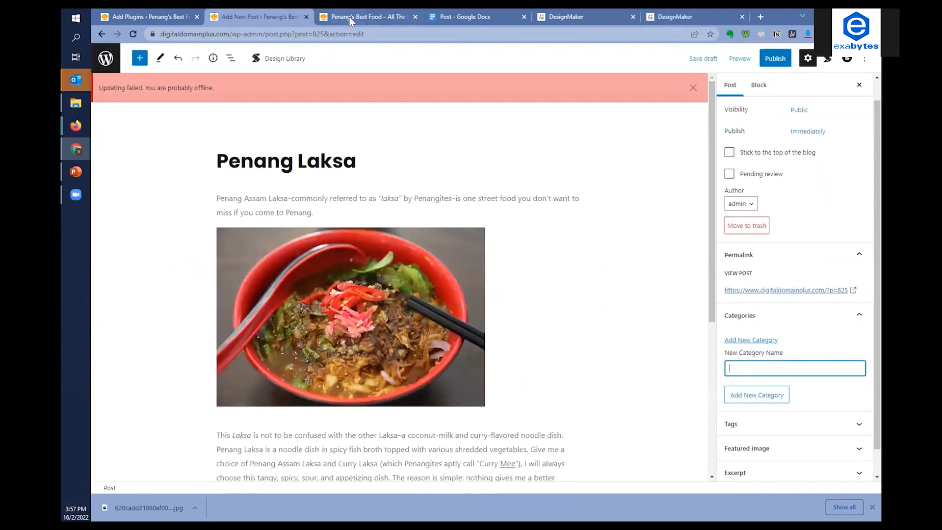
Open the site Customizer and go to the Header logo settings
click(350, 17)
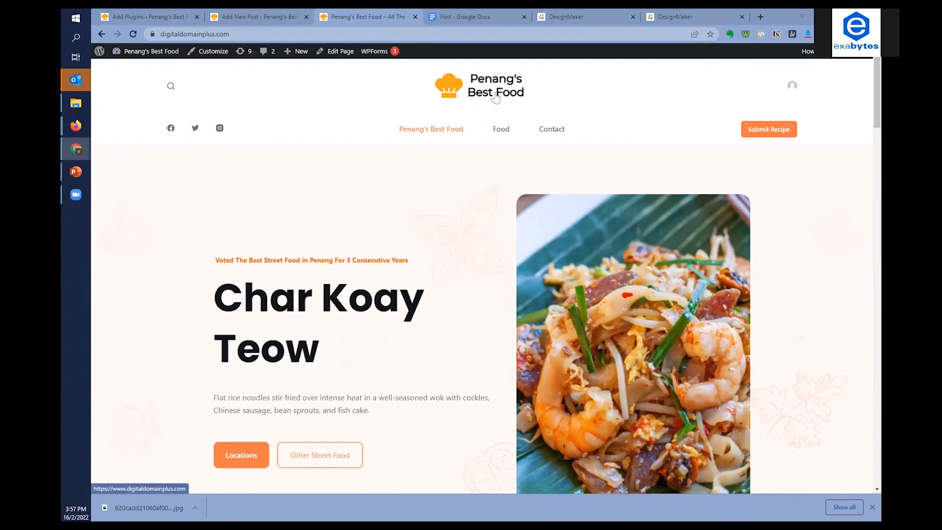
click(139, 57)
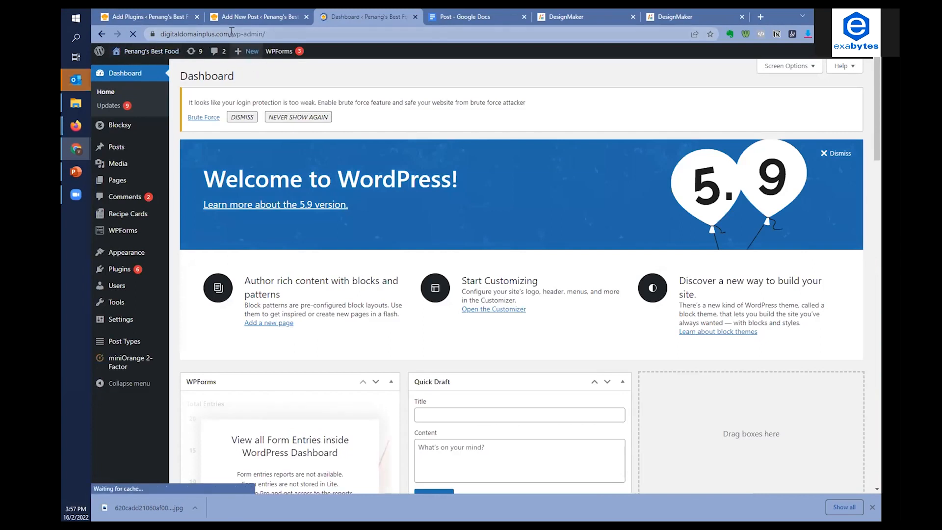
click(102, 32)
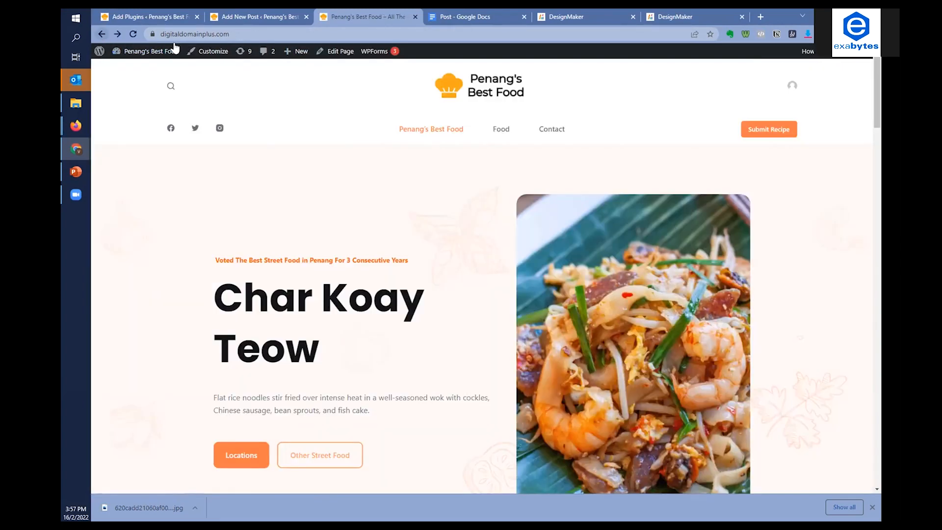
click(210, 53)
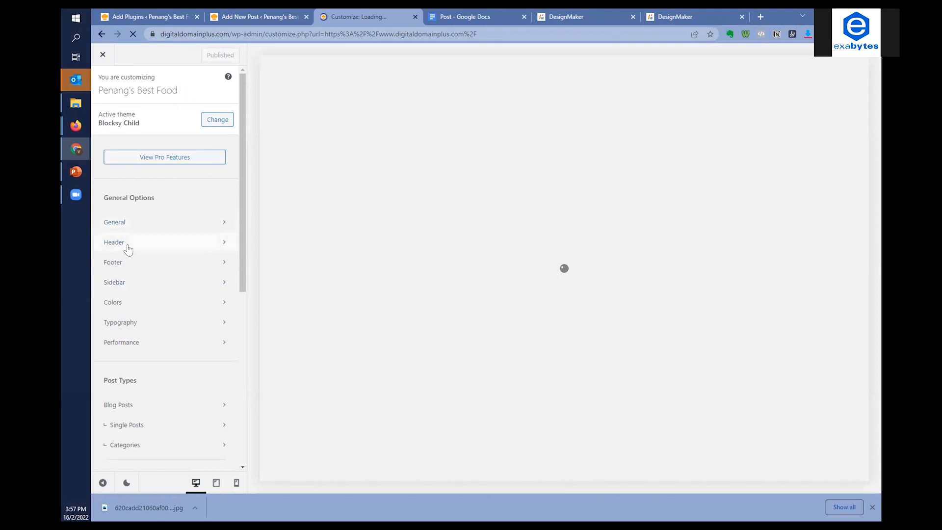
click(128, 246)
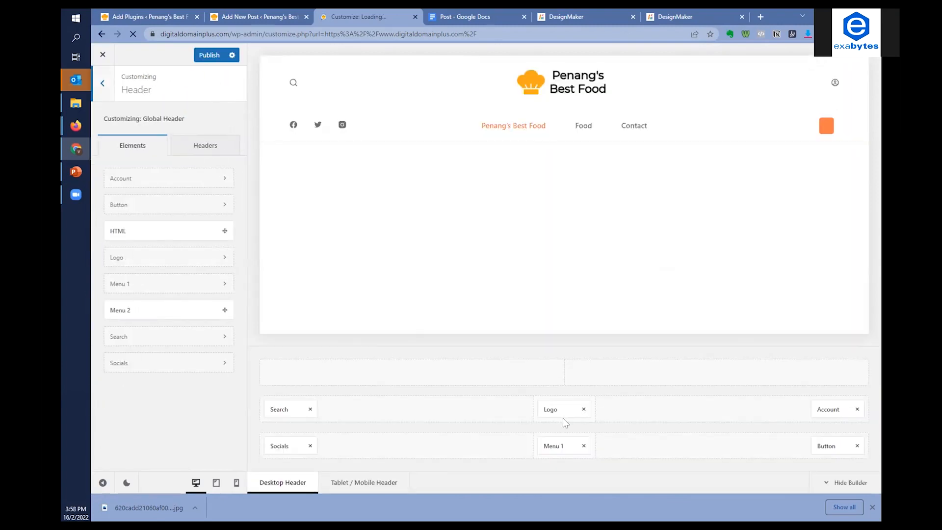
click(549, 405)
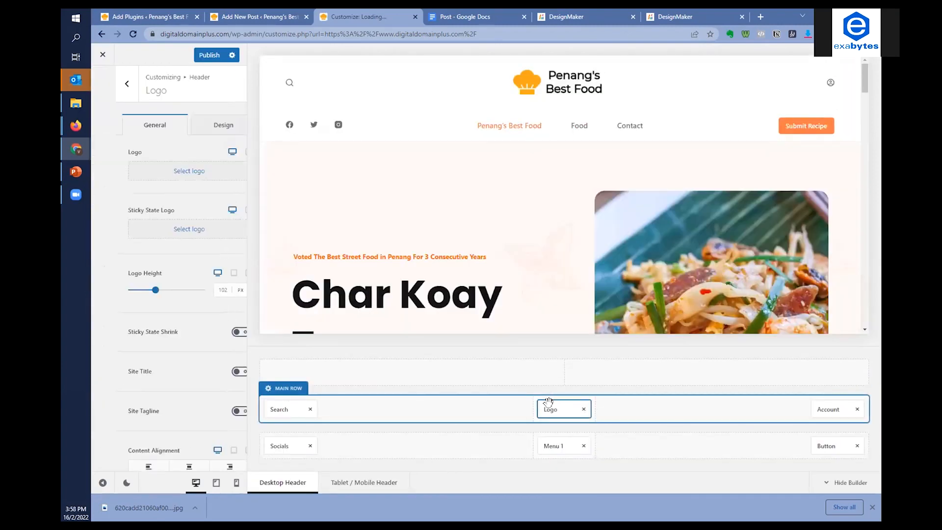
Upload the downloaded PIES JPG and set it as the header logo
mouse_move(157, 189)
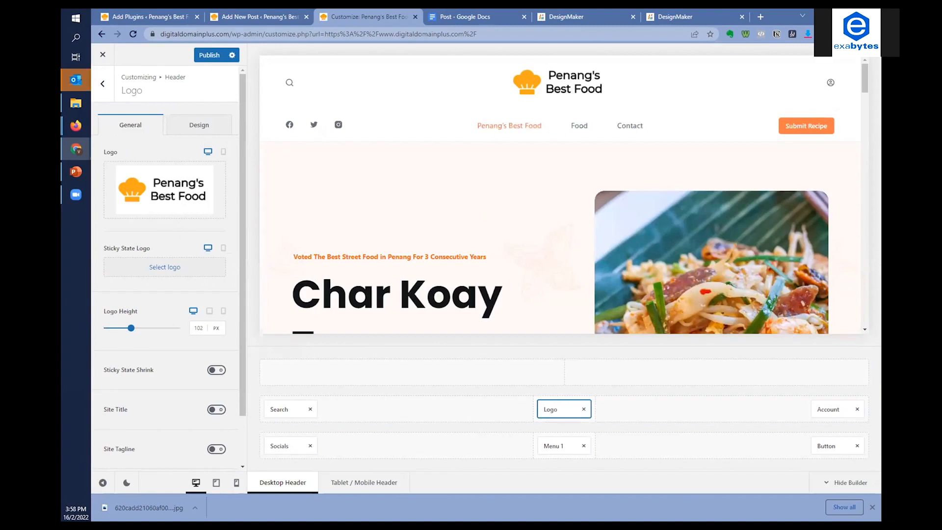
click(163, 188)
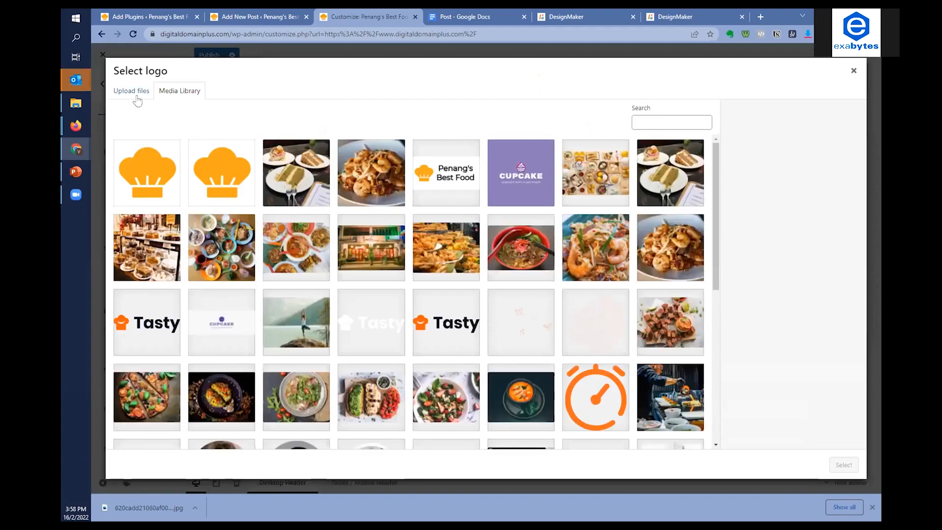
click(138, 96)
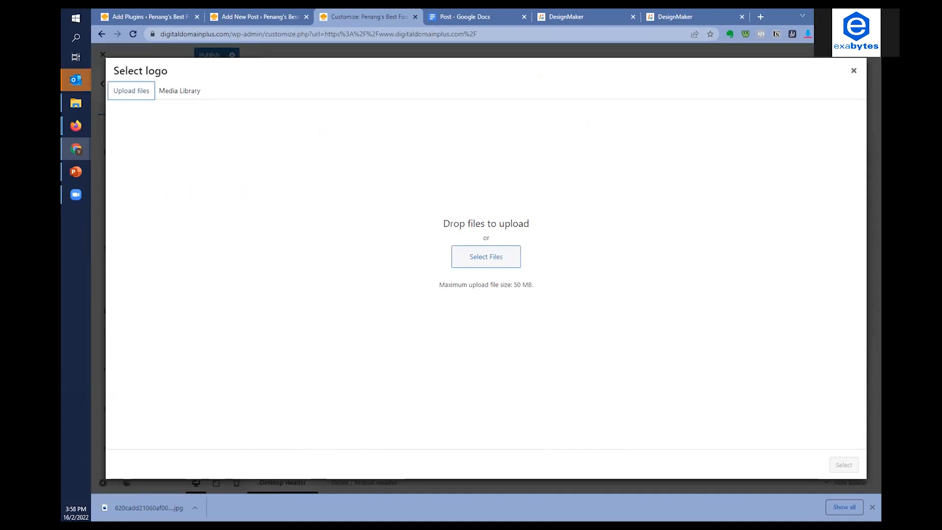
click(486, 257)
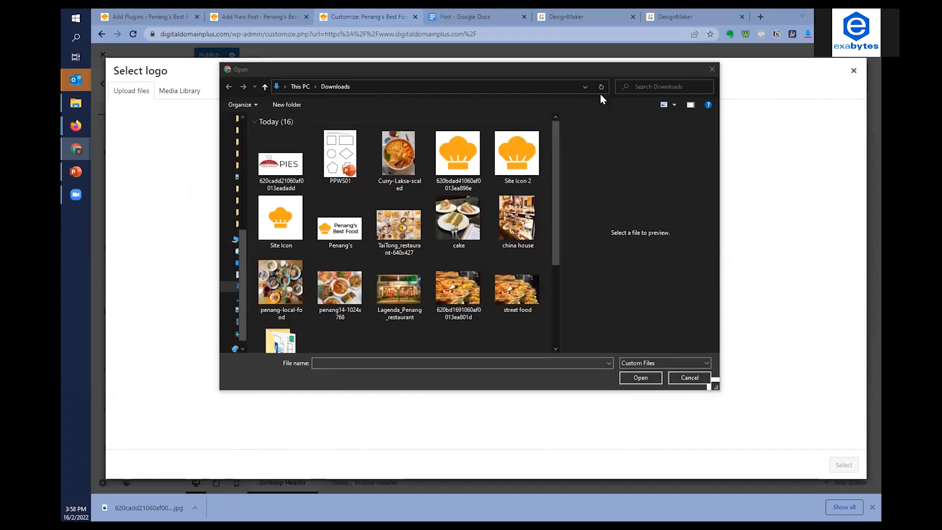
click(281, 165)
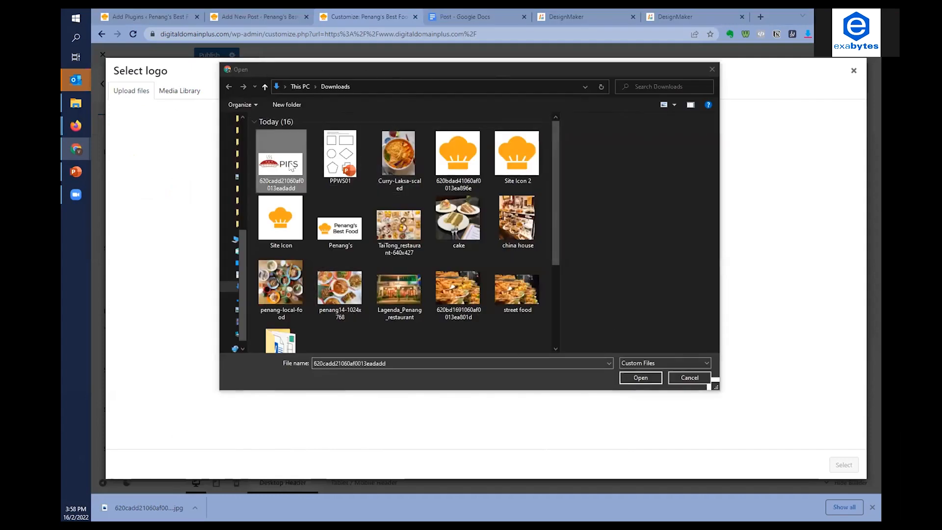
click(636, 377)
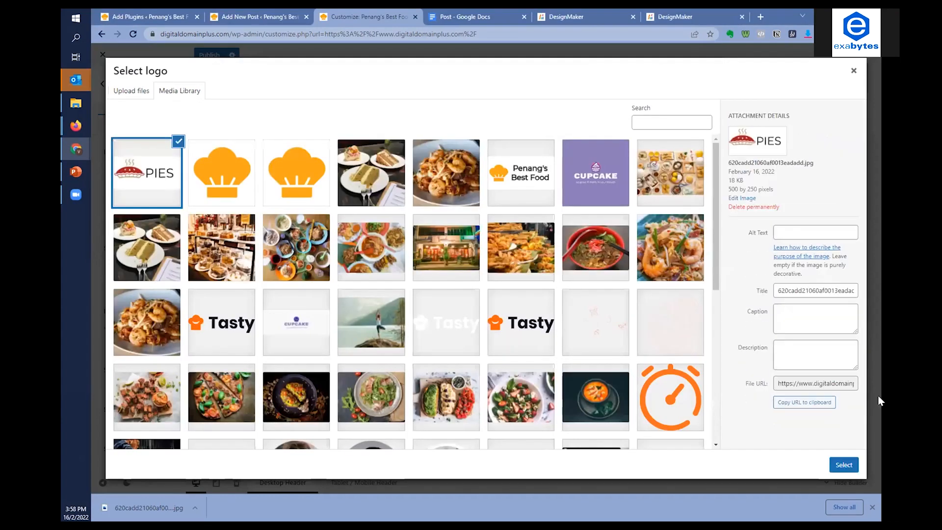
click(844, 465)
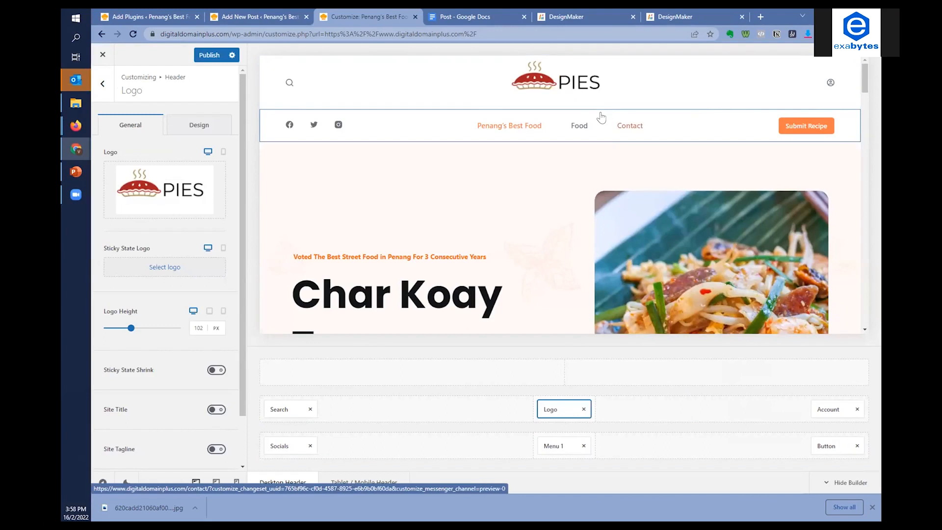
Create a new 512 × 512 px Custom Dimensions design from the DesignMaker start page
click(582, 17)
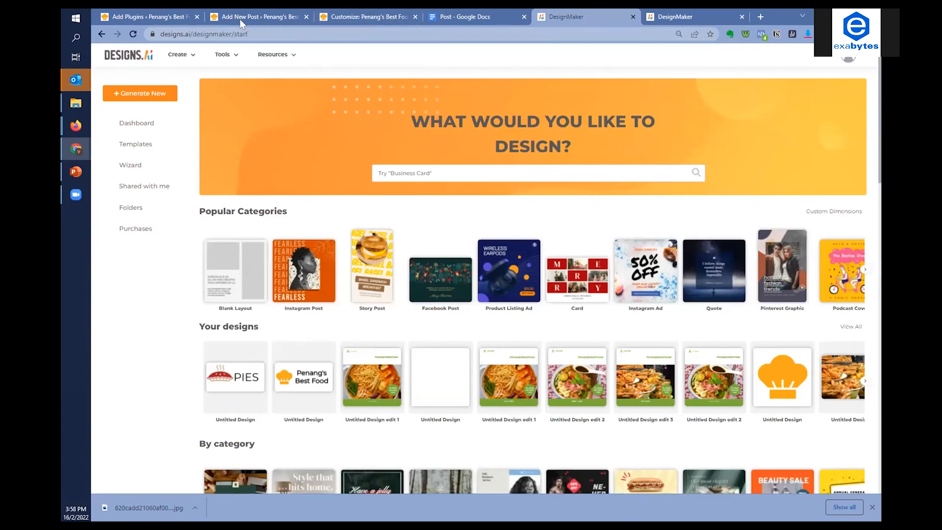
click(830, 218)
click(763, 228)
text(512)
click(811, 229)
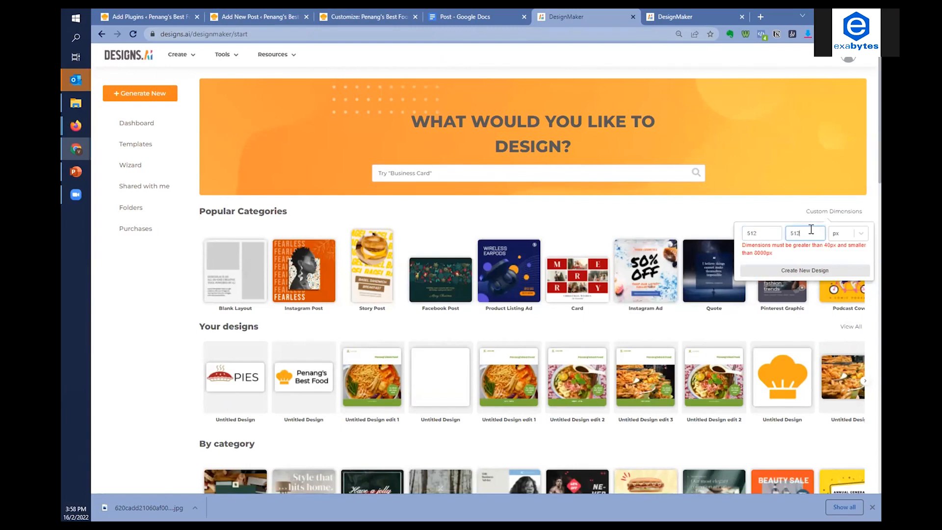
click(800, 272)
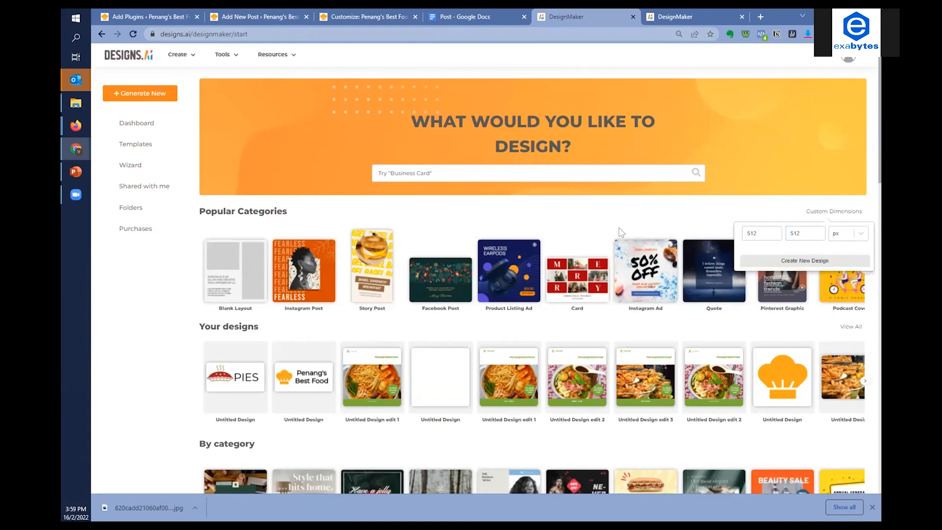
click(784, 260)
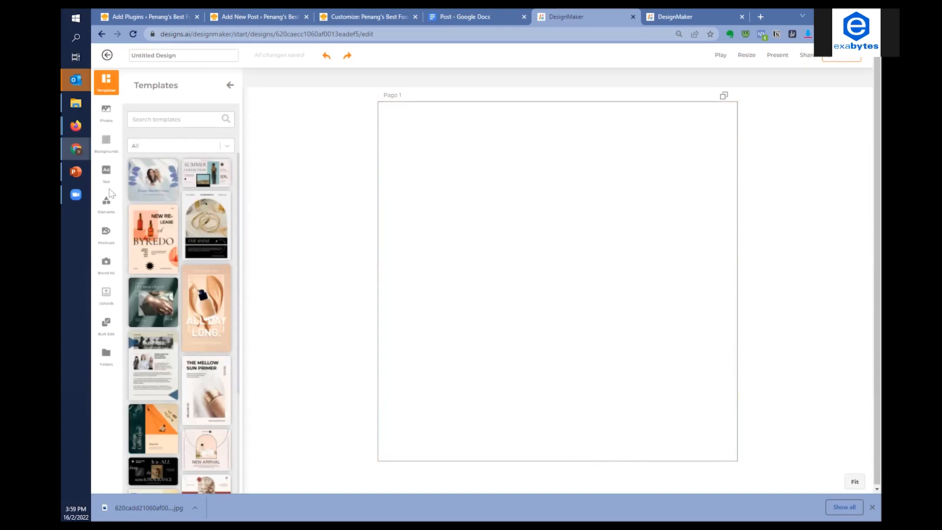
Search the Elements library for 'bakery' and add the steaming pie graphic to the page
click(106, 216)
click(102, 214)
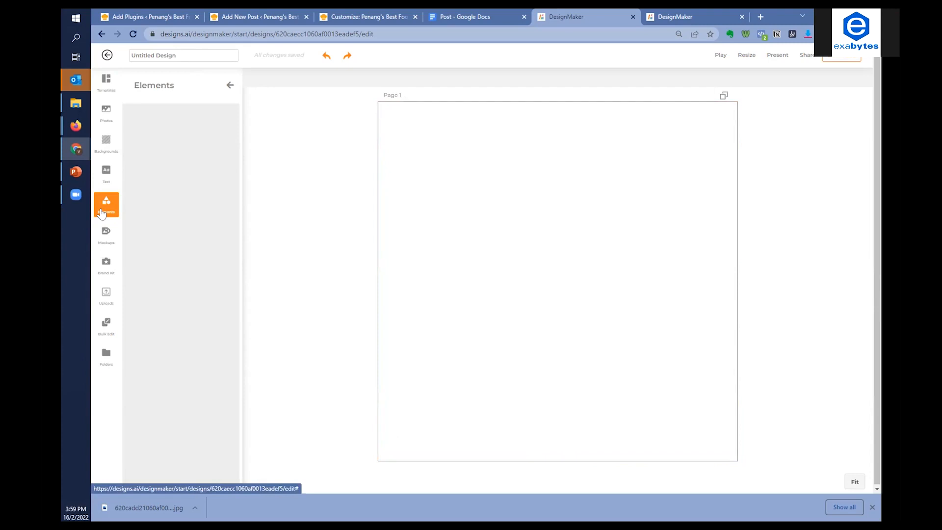
click(157, 120)
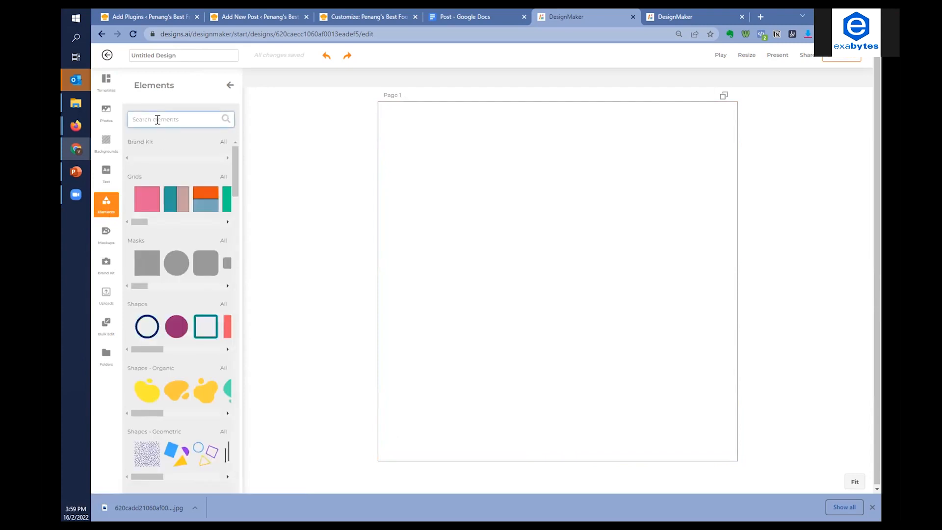
text(bakc)
key(Return)
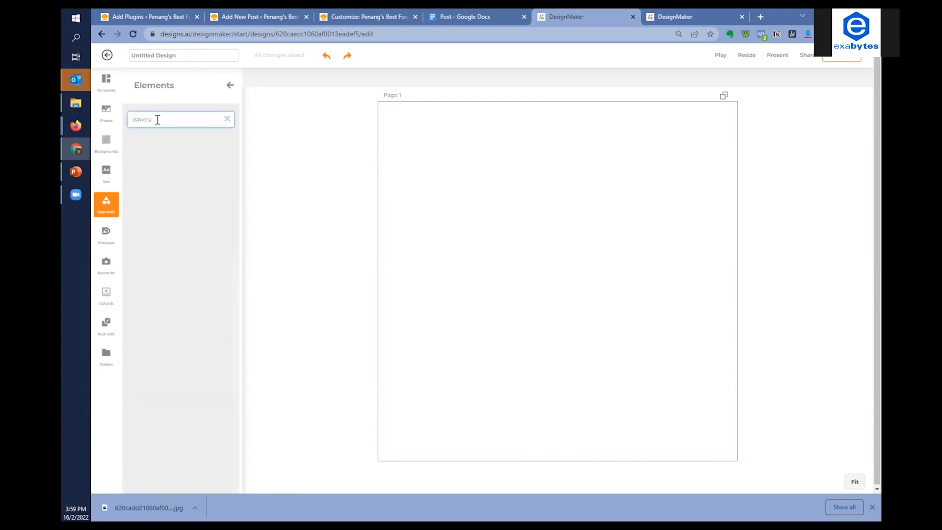
click(153, 172)
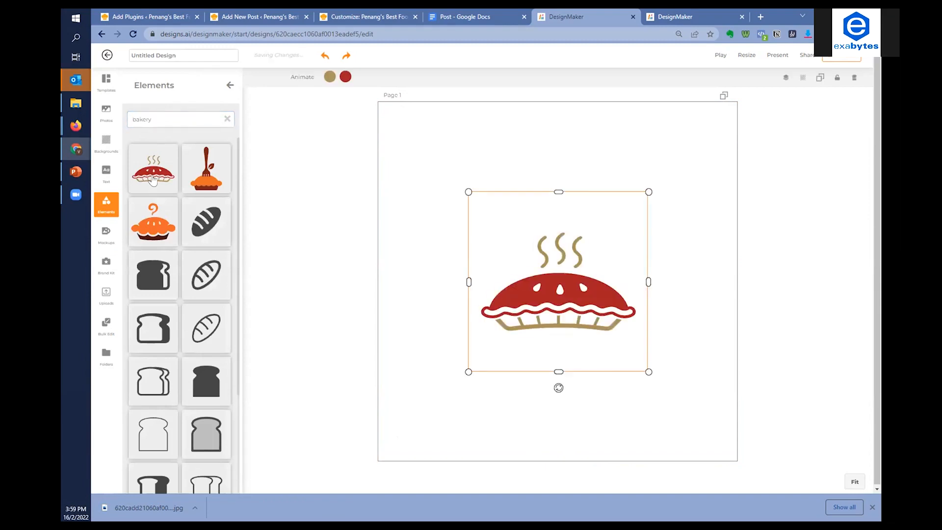
Enlarge the steaming pie to fill most of the 512 × 512 page and centre it
drag(534, 290, 439, 176)
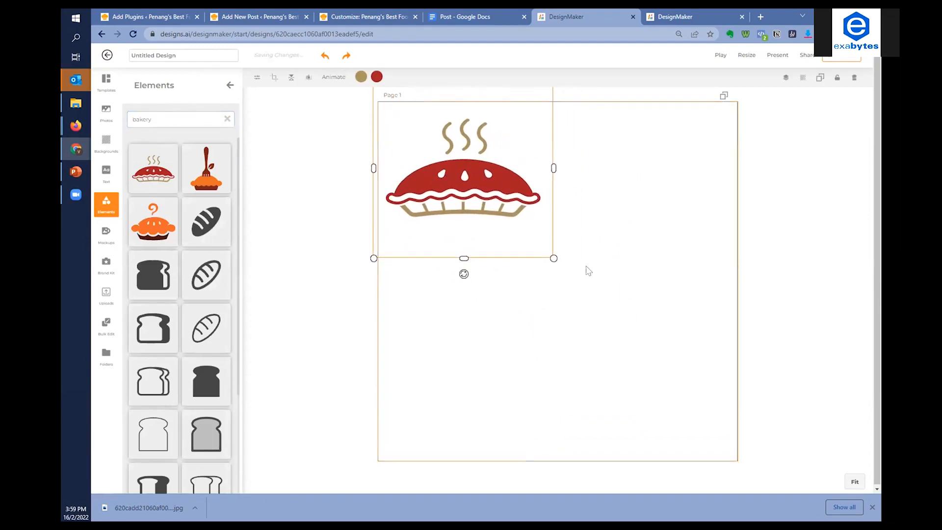
drag(555, 263, 753, 470)
drag(615, 350, 609, 359)
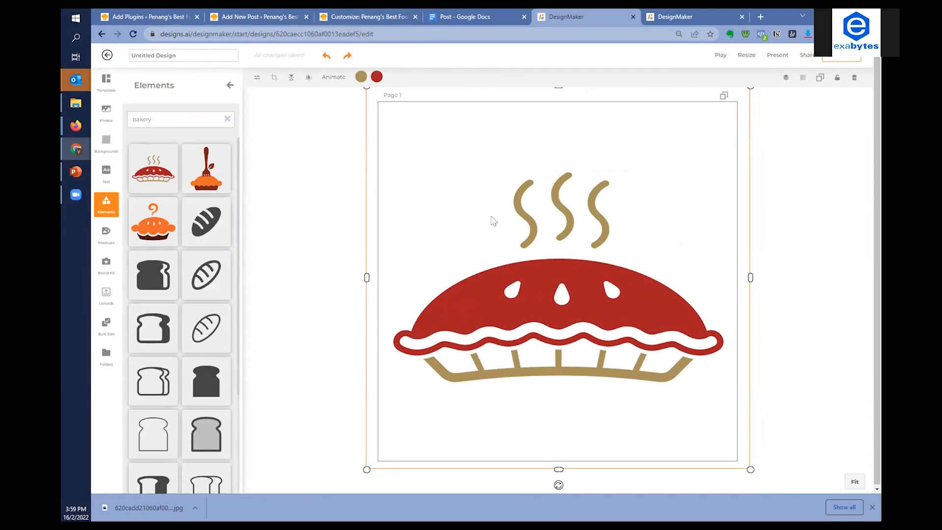
drag(493, 219, 486, 202)
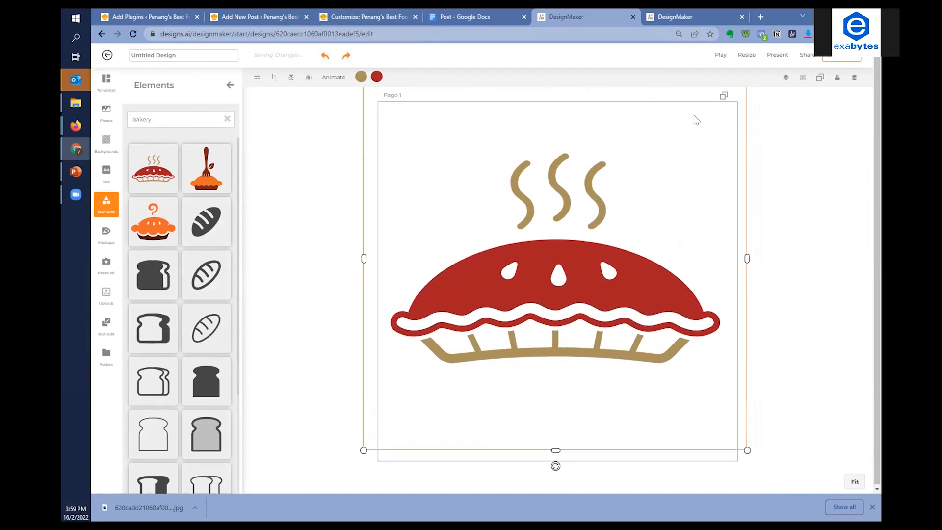
drag(747, 450, 756, 458)
drag(589, 351, 584, 335)
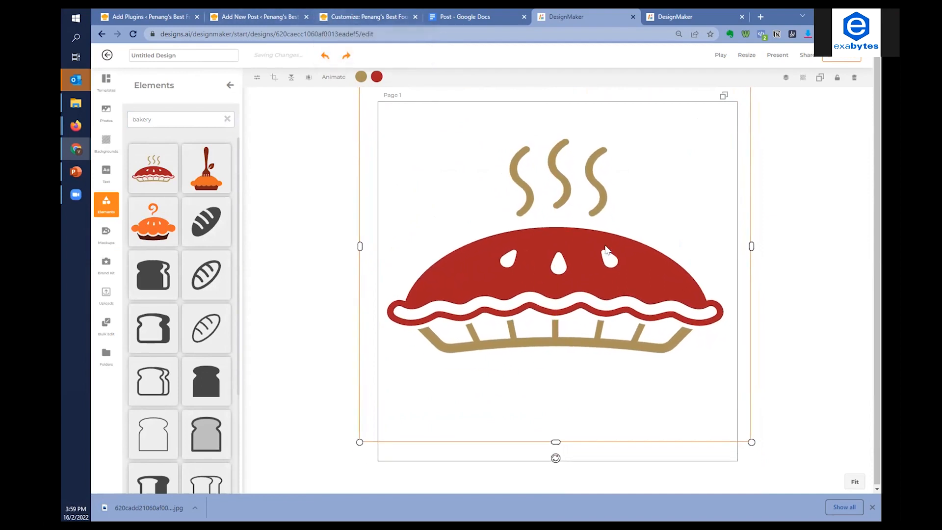
drag(581, 270, 580, 269)
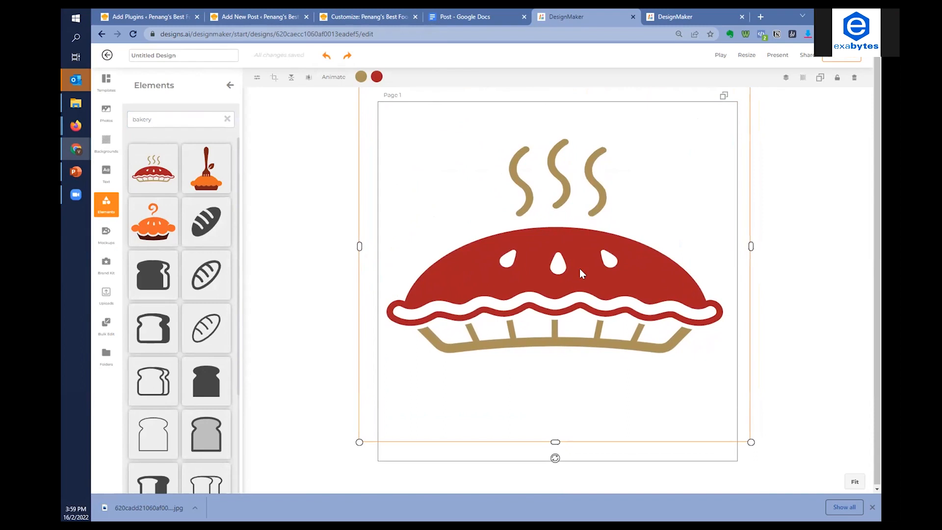
drag(751, 443, 756, 449)
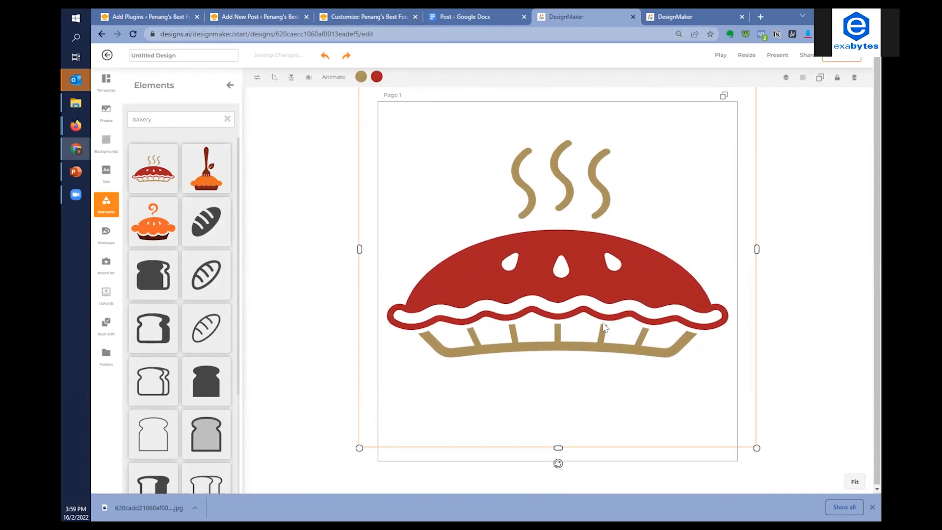
drag(602, 314, 596, 315)
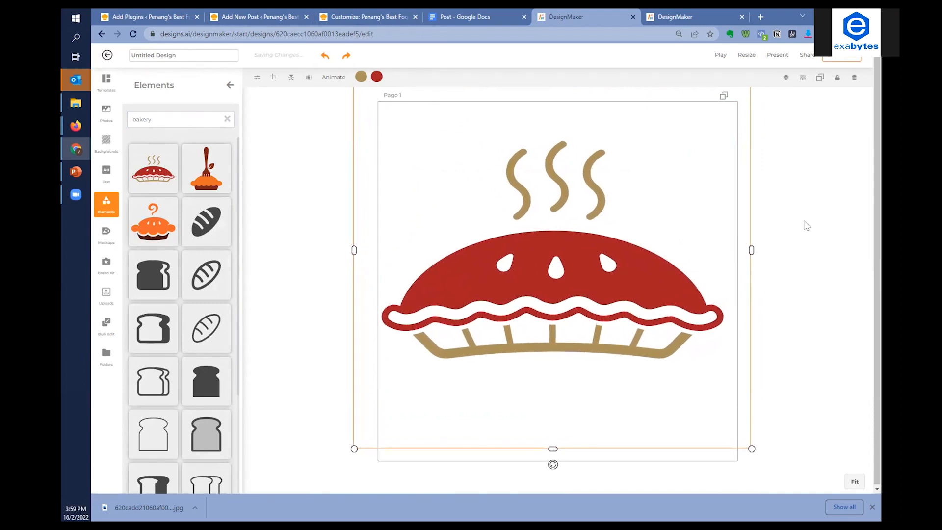
Download the pie design as a JPG
click(840, 57)
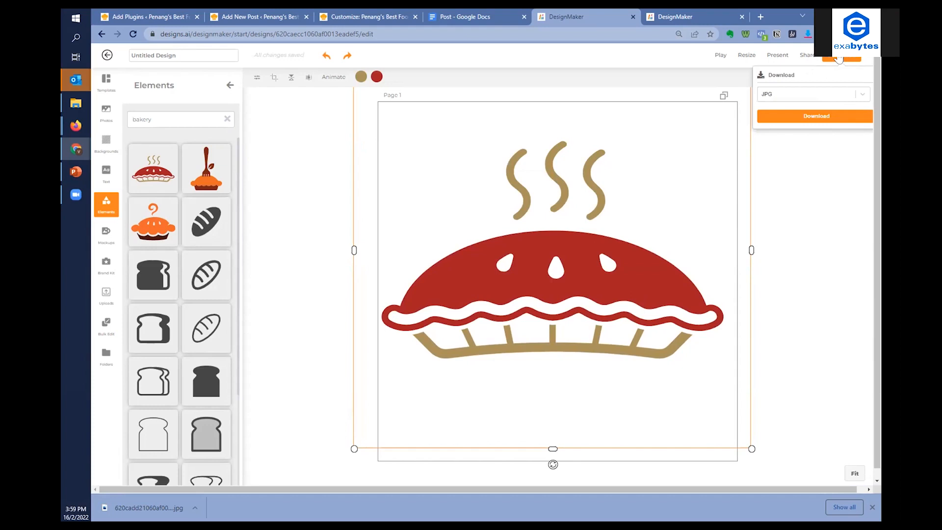
click(814, 116)
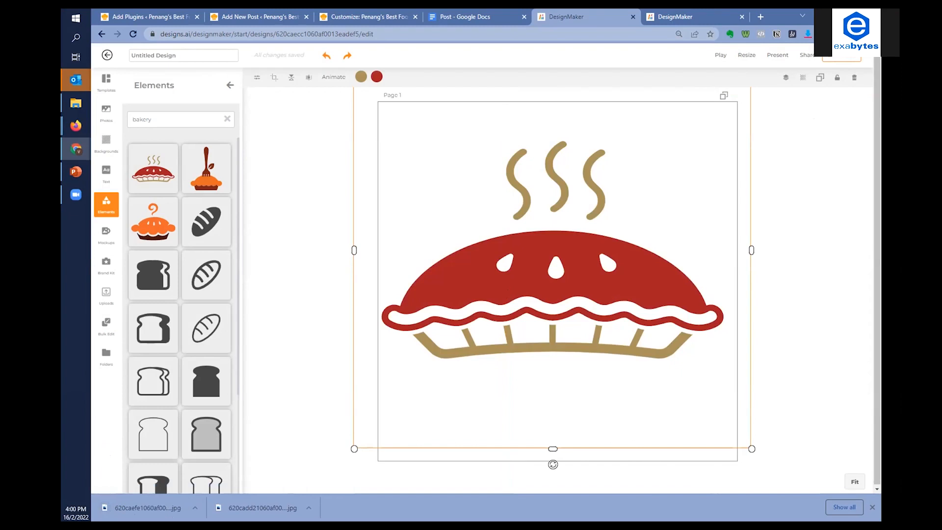
click(301, 295)
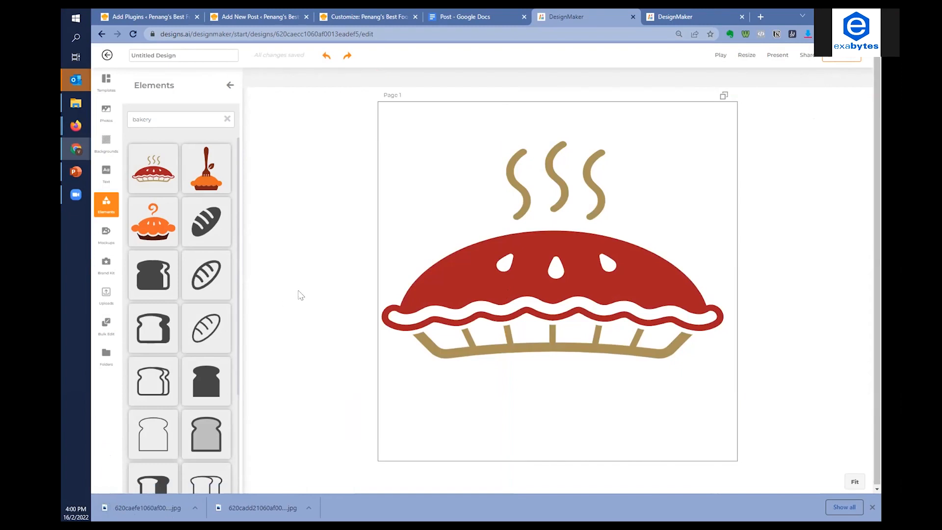
click(263, 11)
Go back from the logo settings to the Customizer's Site Identity section
click(324, 20)
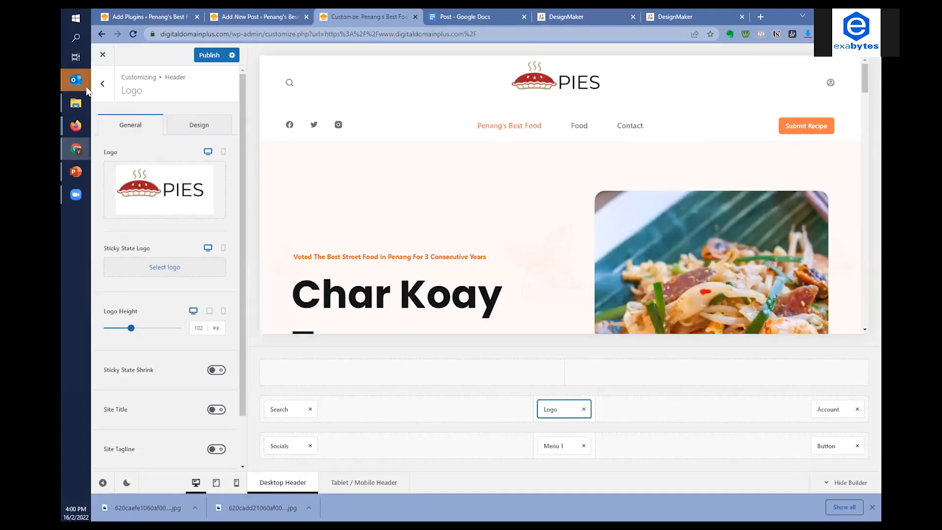
click(102, 85)
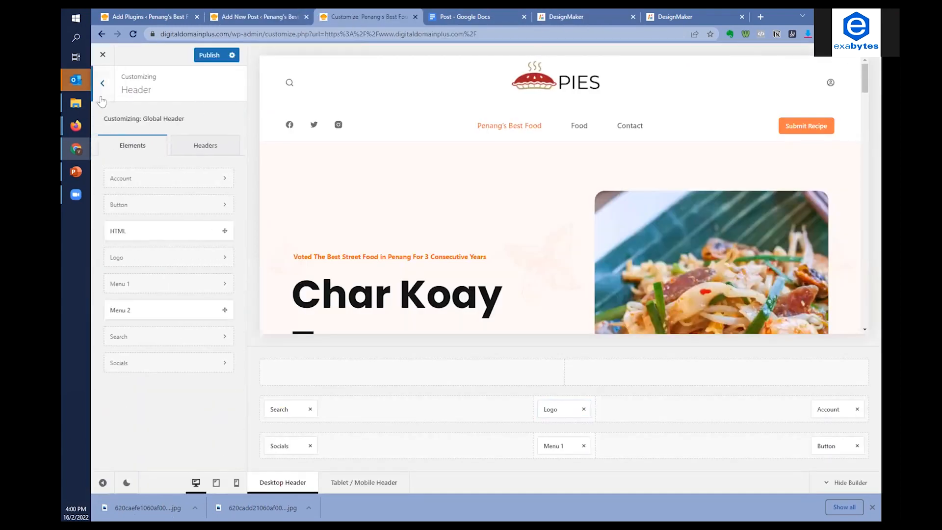
click(104, 97)
scroll(151, 339, down, 5)
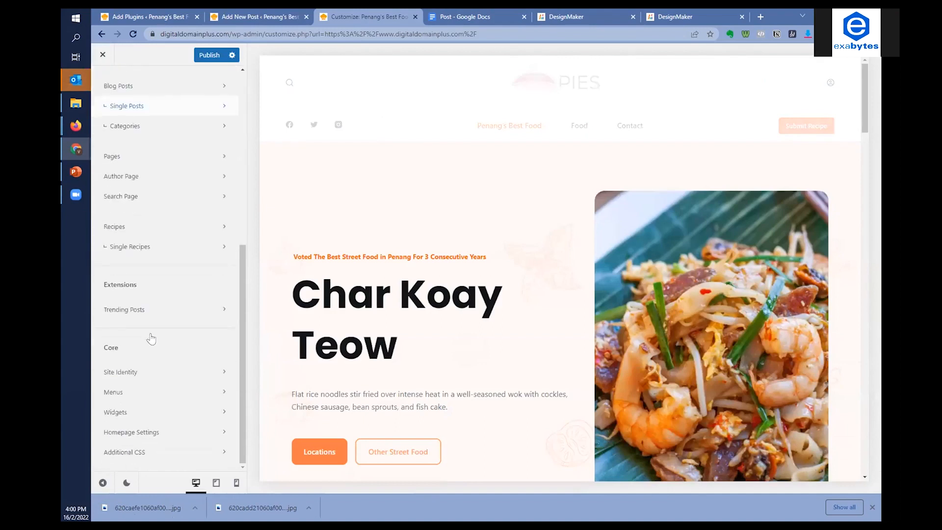
click(122, 373)
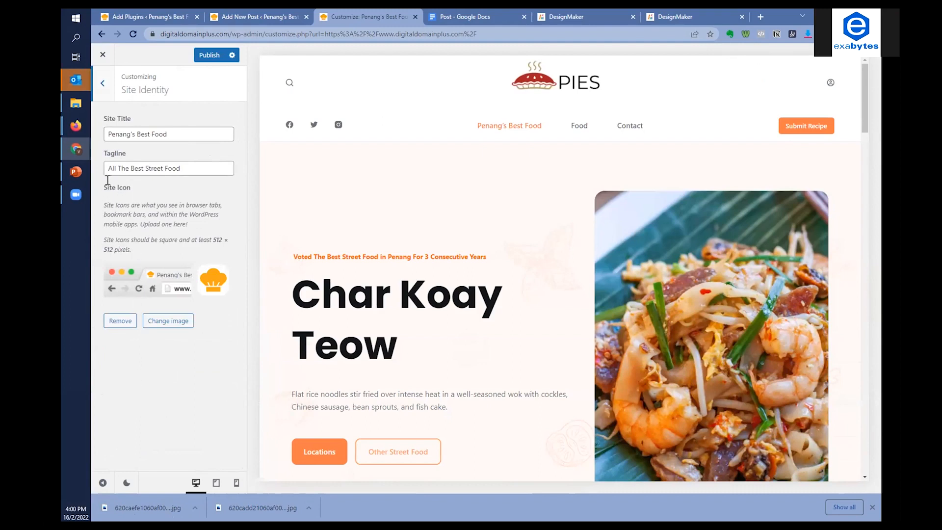
Replace the site icon with the uploaded steaming-pie JPG, cropped square
click(175, 322)
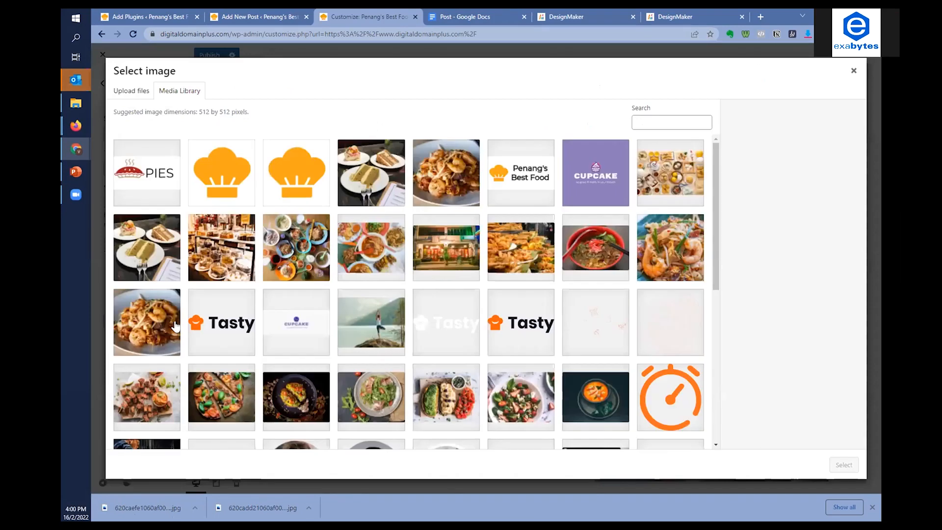
click(121, 92)
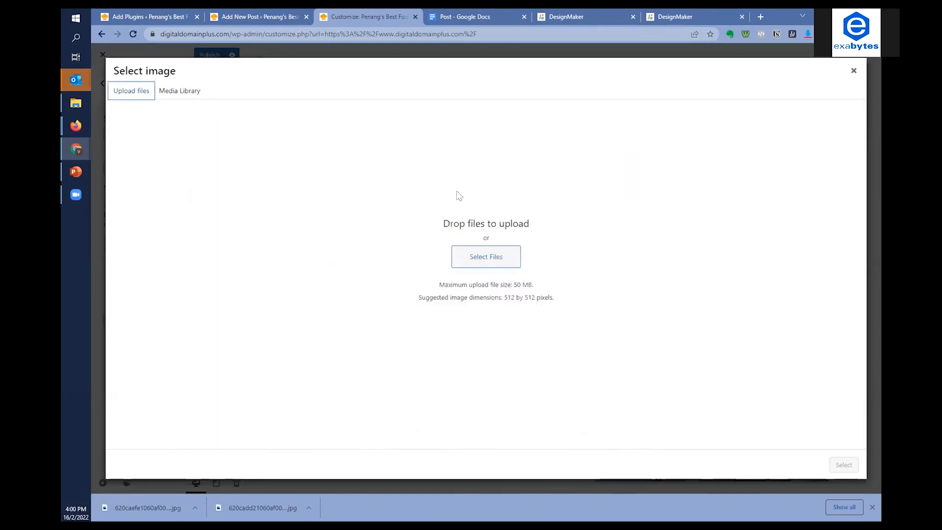
click(480, 255)
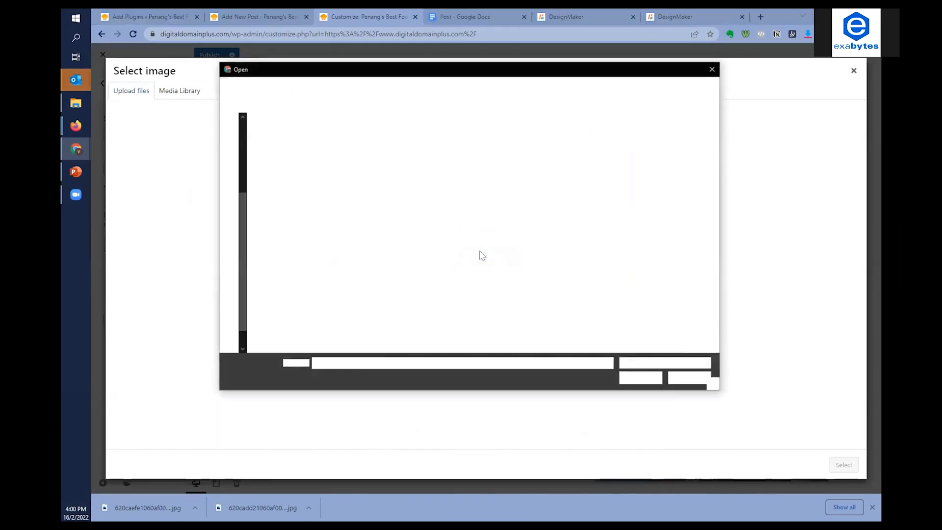
click(283, 151)
click(641, 377)
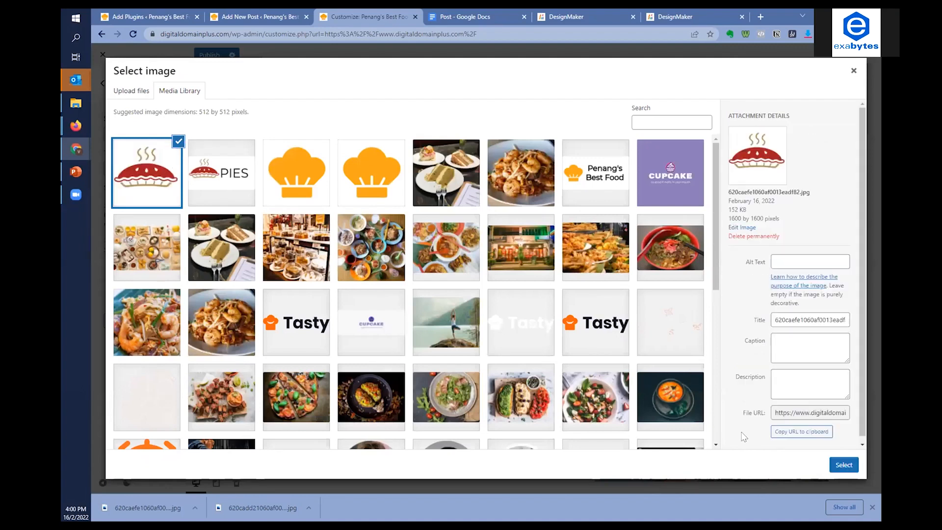
click(844, 465)
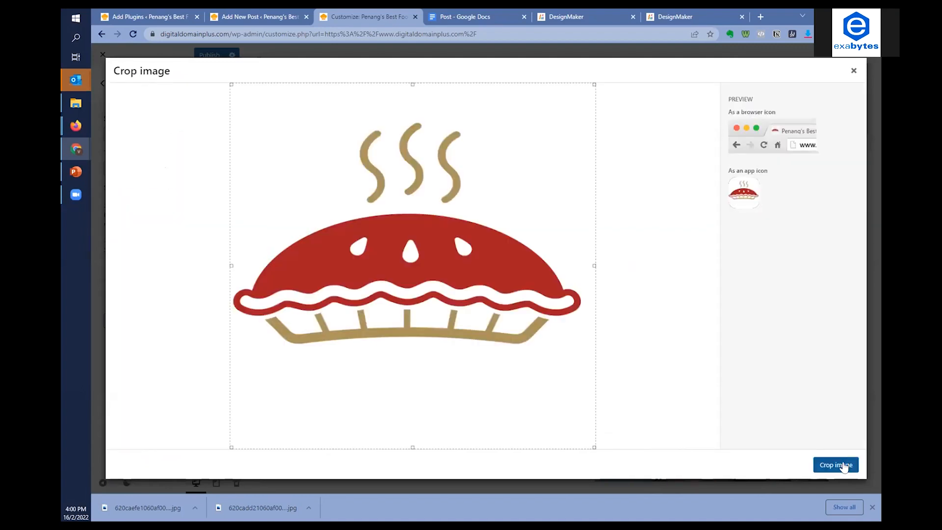
click(844, 464)
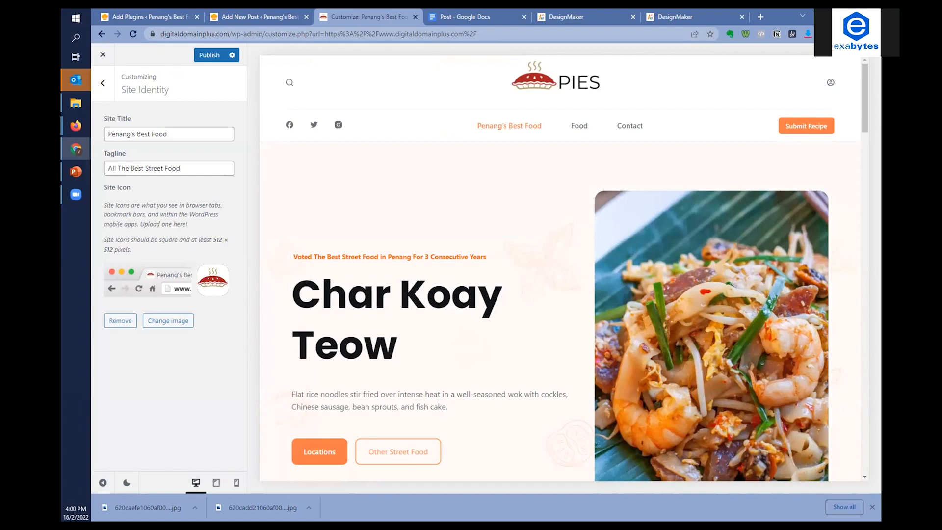
Cancel the customizer close prompt and open the live Penang's Best Food homepage with Visit Site
click(103, 58)
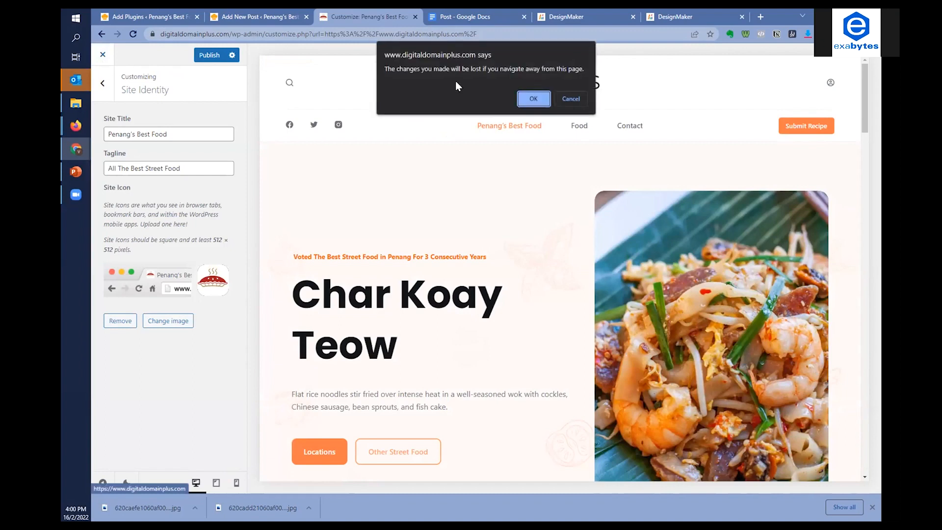
click(571, 99)
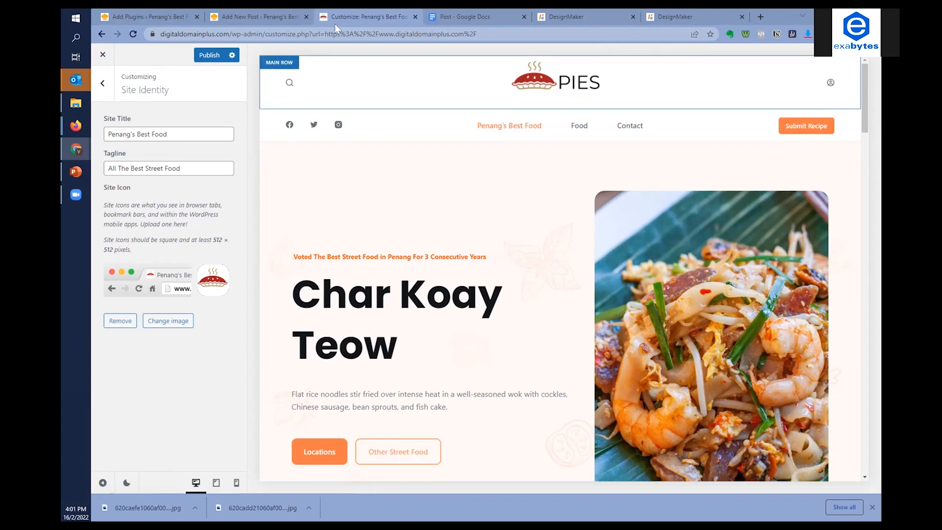
click(252, 17)
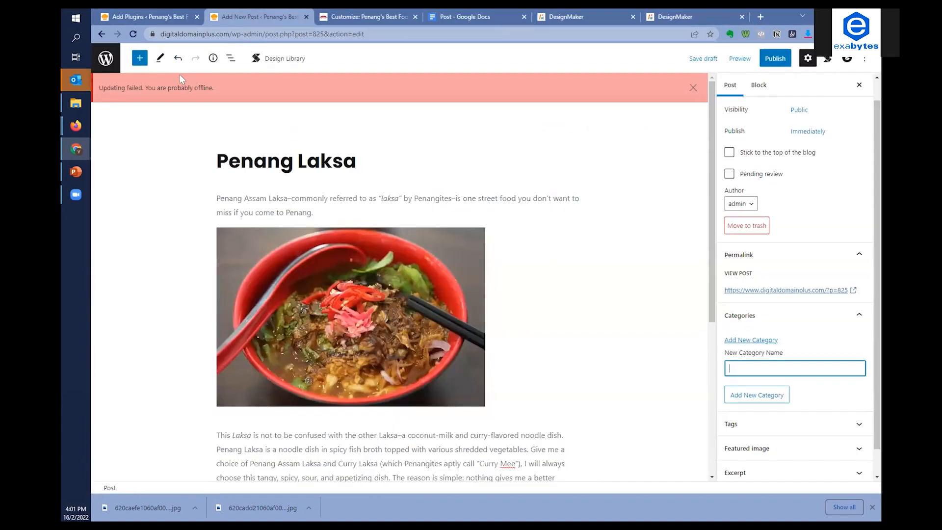
click(155, 16)
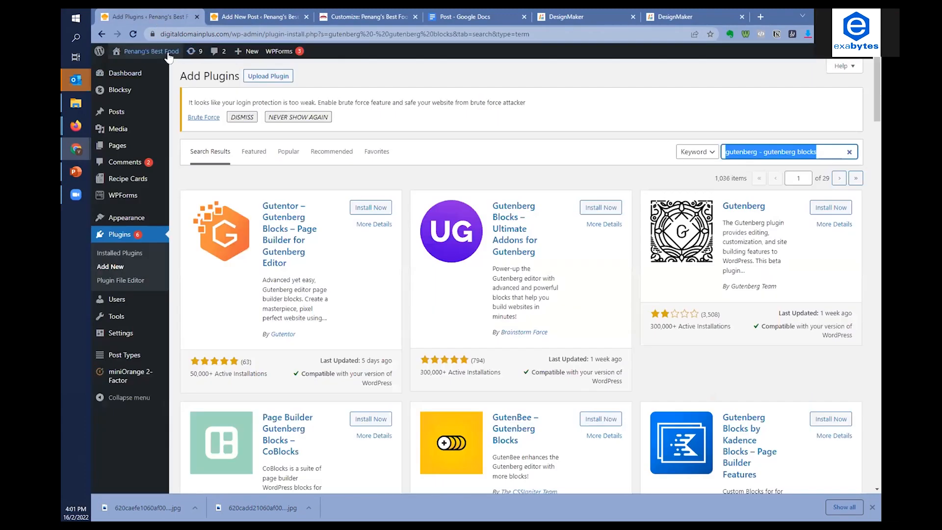
click(125, 68)
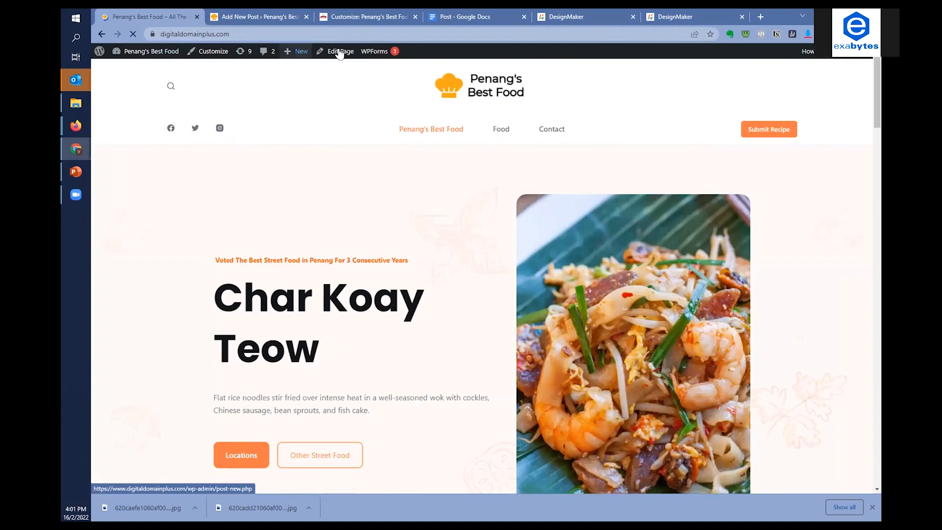
Open the Penang's Best Food homepage in the block editor and show its block outline
click(339, 52)
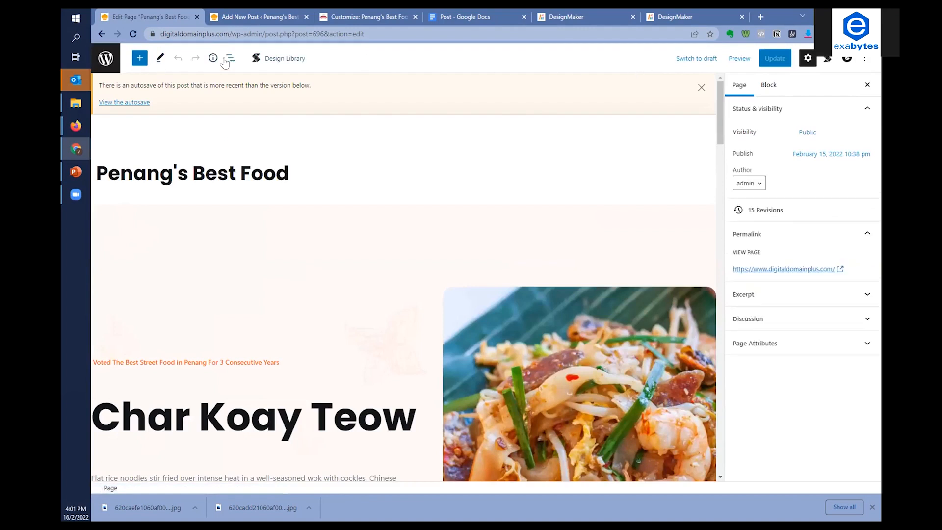
click(702, 87)
click(227, 60)
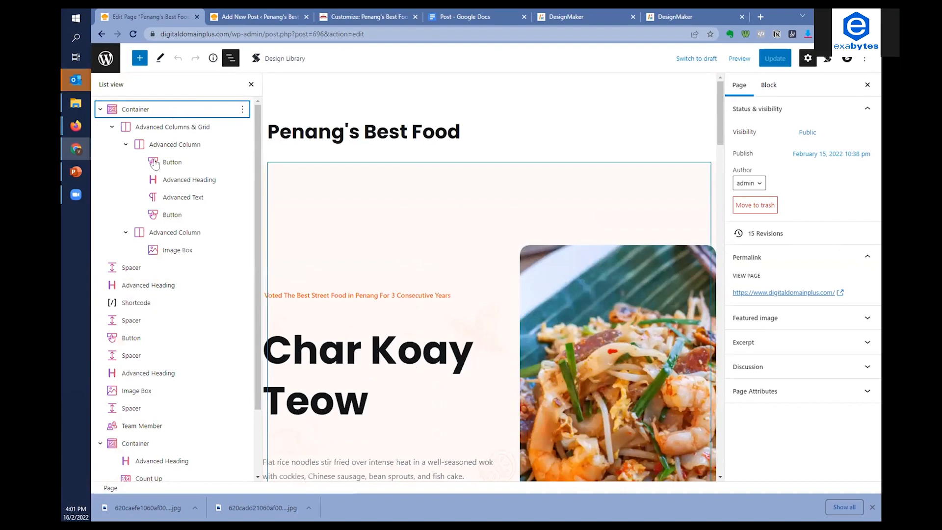
scroll(180, 417, down, 3)
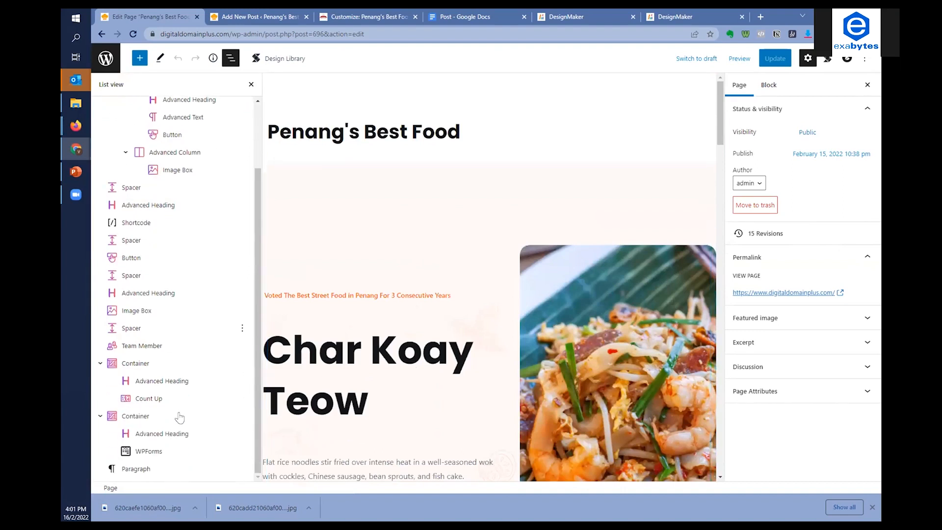
scroll(179, 418, up, 3)
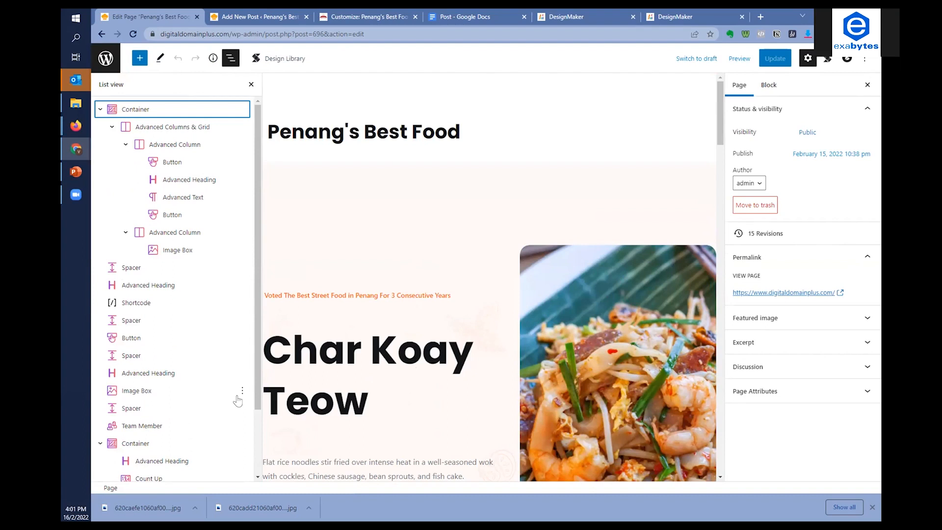
Close the Page settings sidebar and scroll down toward Best Places This Week
click(867, 85)
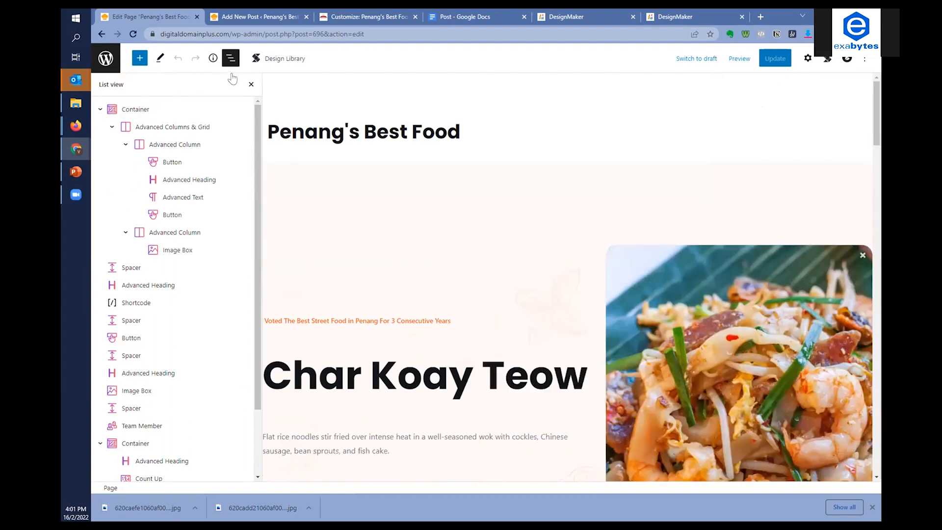
scroll(403, 271, down, 5)
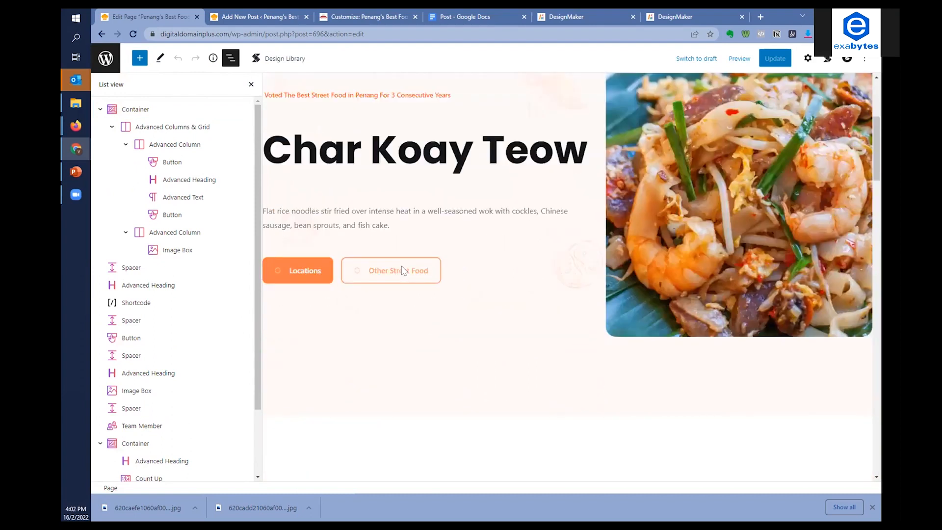
scroll(403, 271, down, 2)
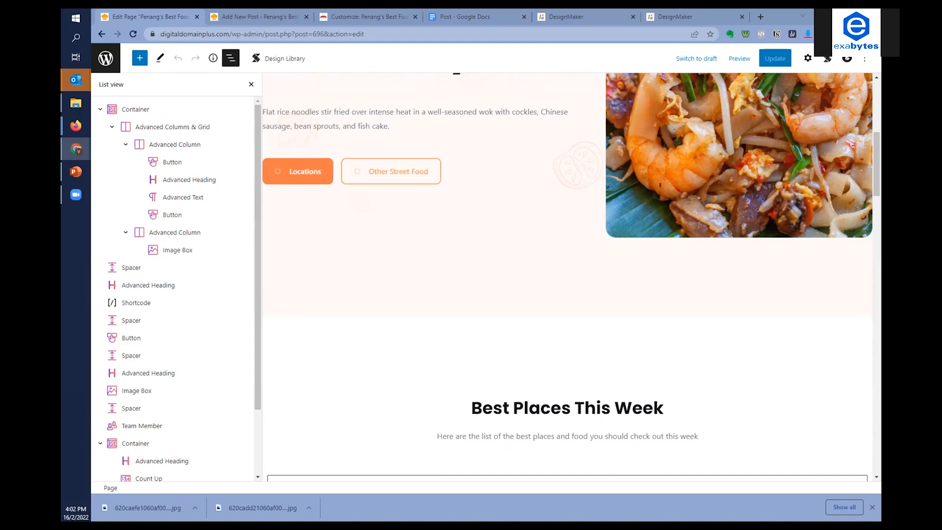
Confirm leaving the Site Identity customizer and exit to the live homepage with the PIES logo
click(274, 17)
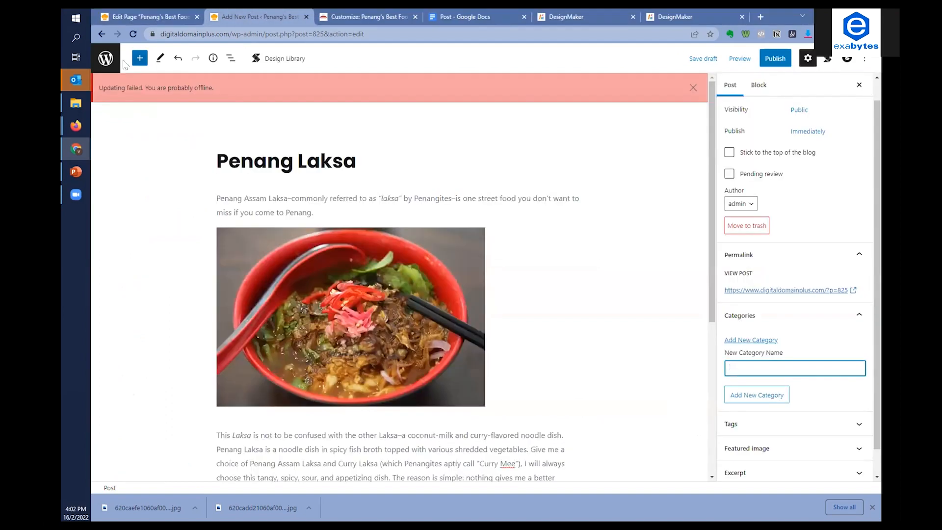
click(343, 11)
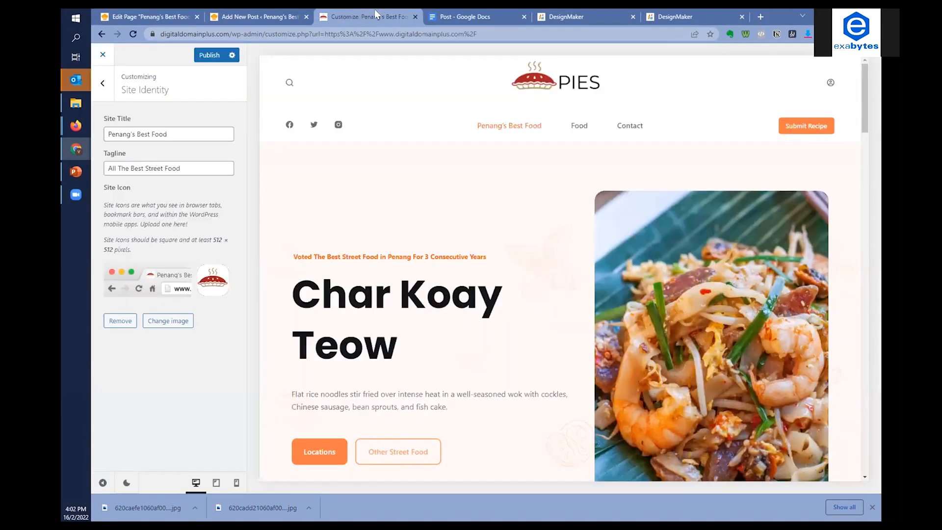
click(103, 54)
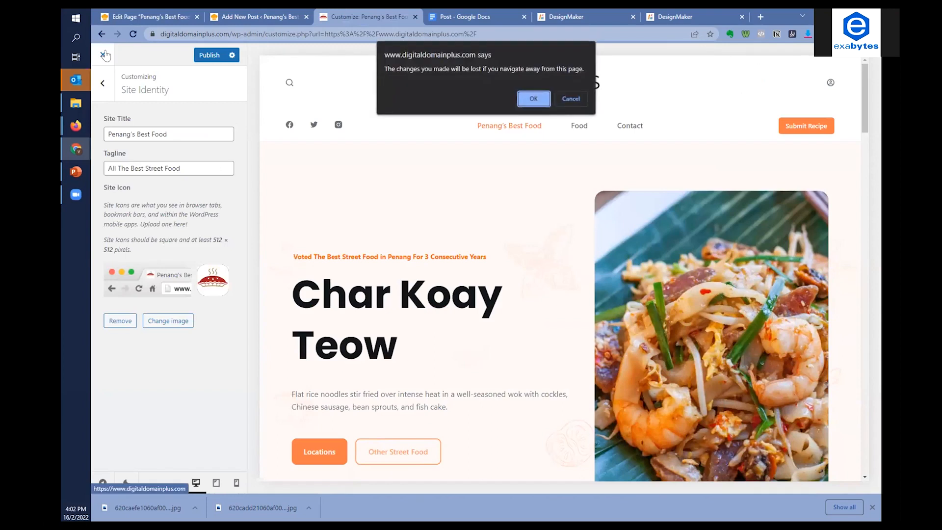
click(535, 99)
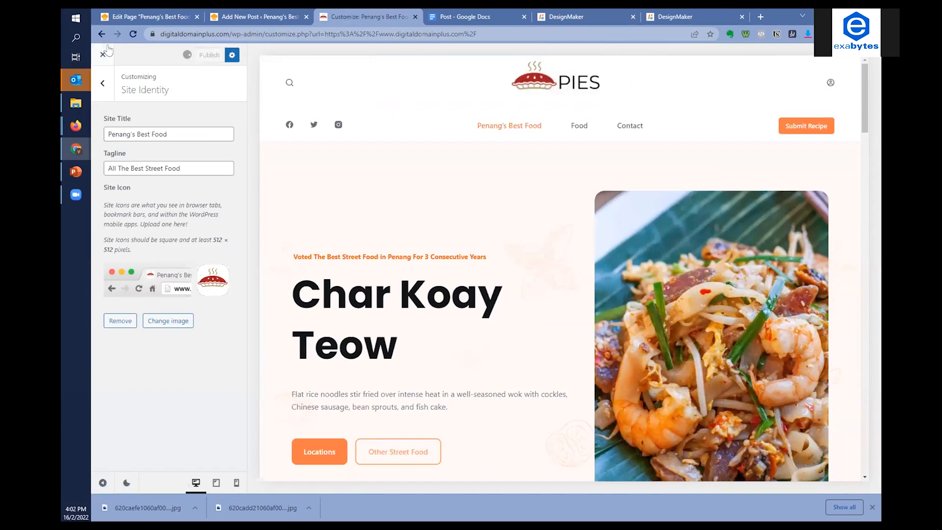
click(227, 33)
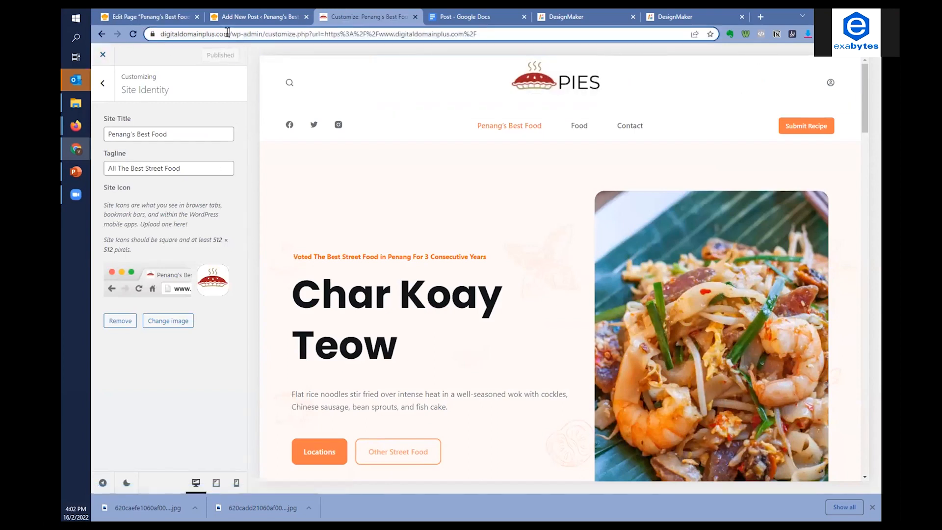
click(104, 55)
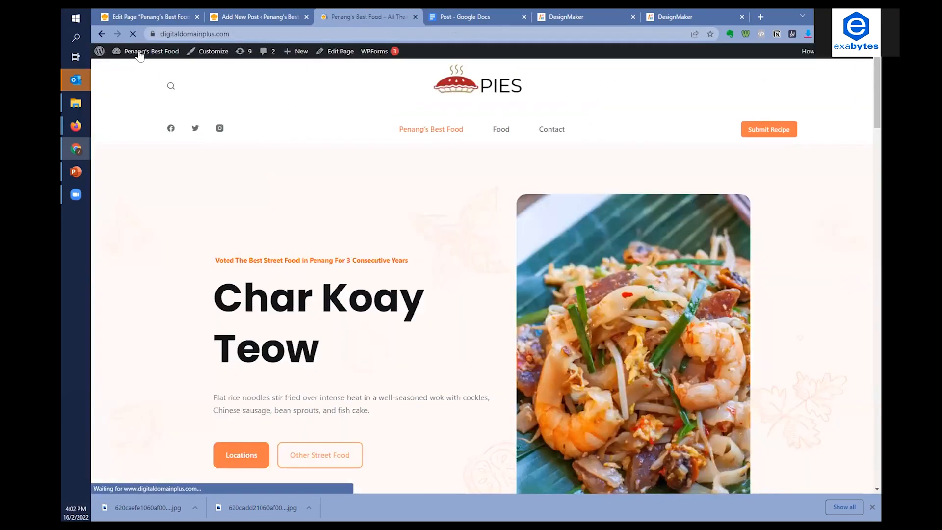
Search the installed plugins list for Gutenberg block plugins
click(139, 54)
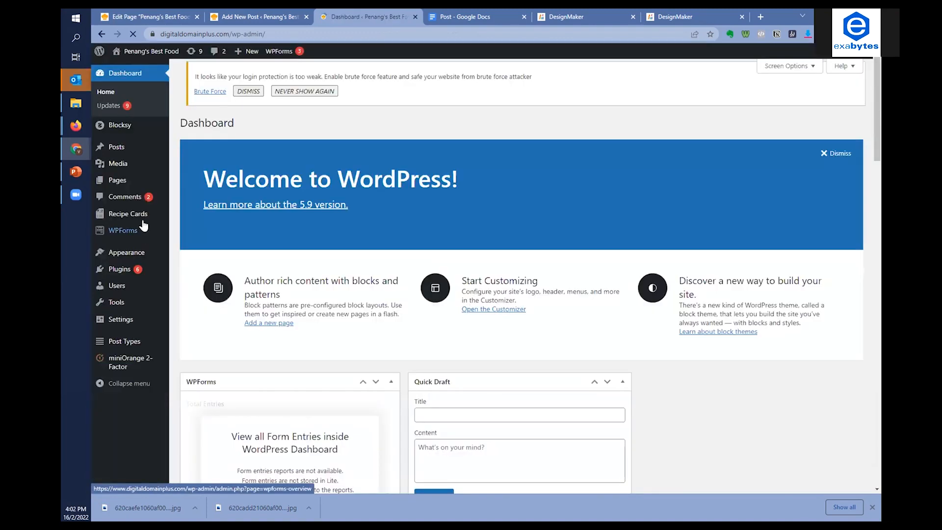
click(116, 271)
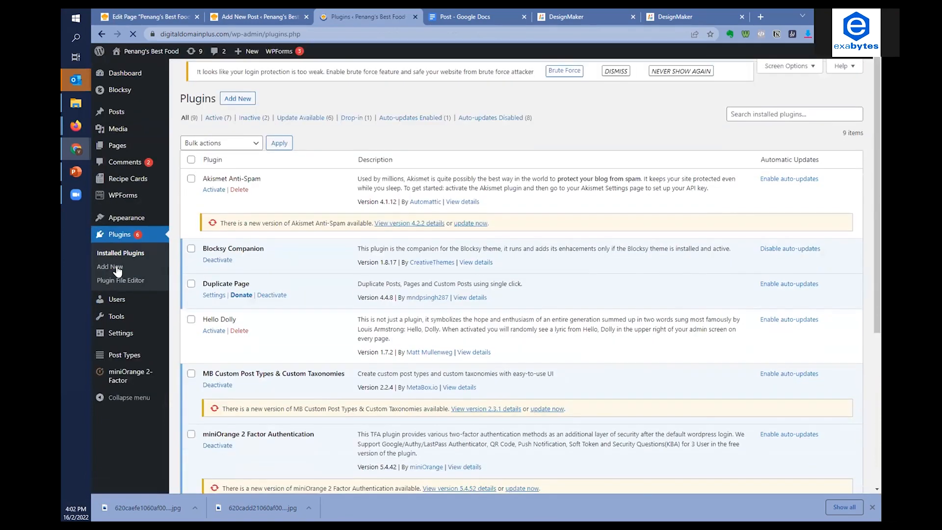
click(779, 121)
text(gutenberg - gutenberg blocks)
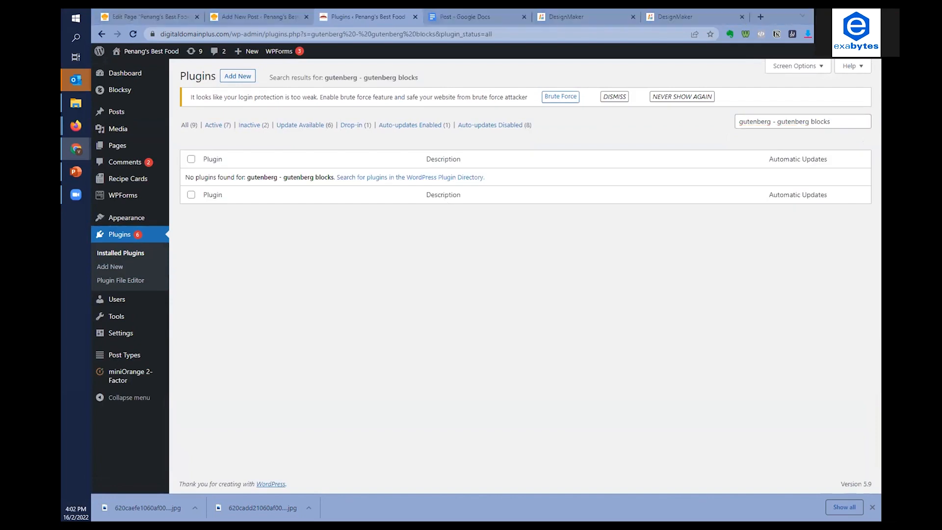
click(784, 122)
drag(832, 122, 742, 121)
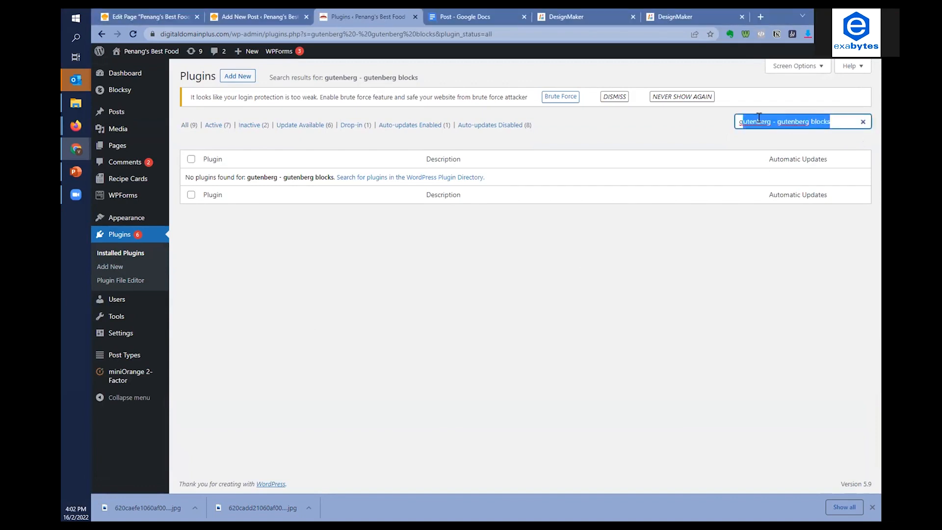
Search the plugin directory for 'Gutentor' on the Add Plugins page
click(238, 76)
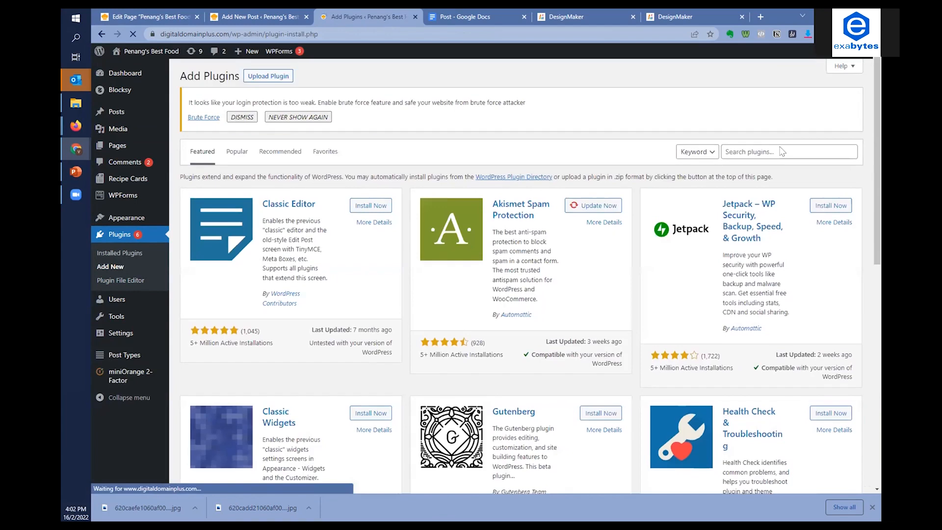
click(782, 151)
text(Gutentor)
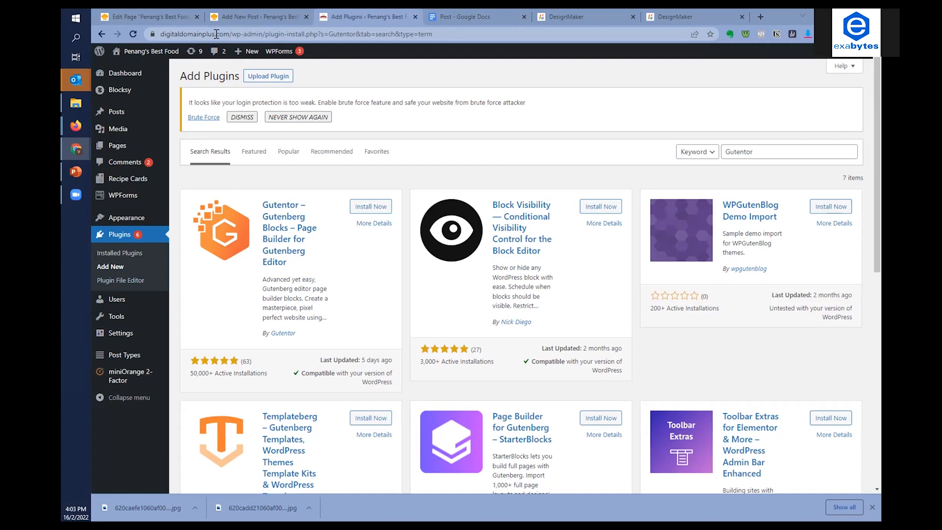
Check the post and page editor tabs, then open Plugins > Installed Plugins and scroll the list
click(257, 20)
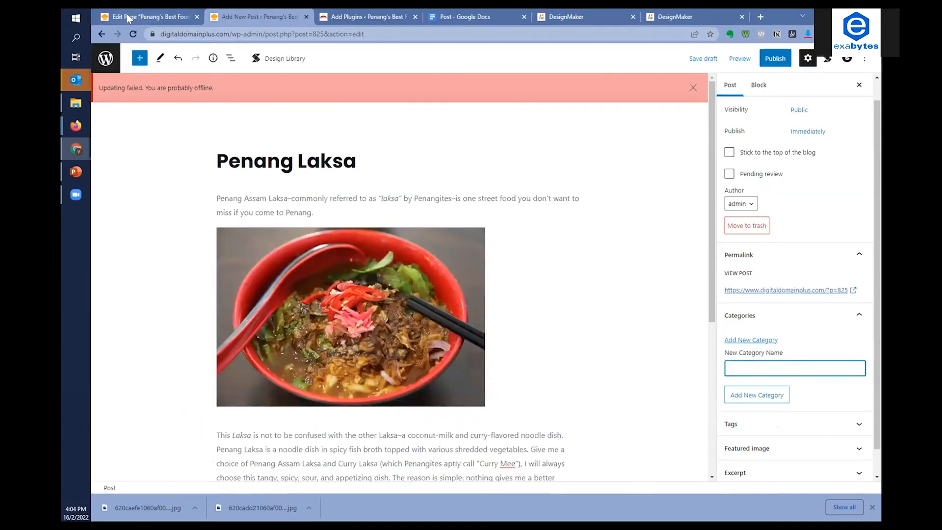
click(129, 19)
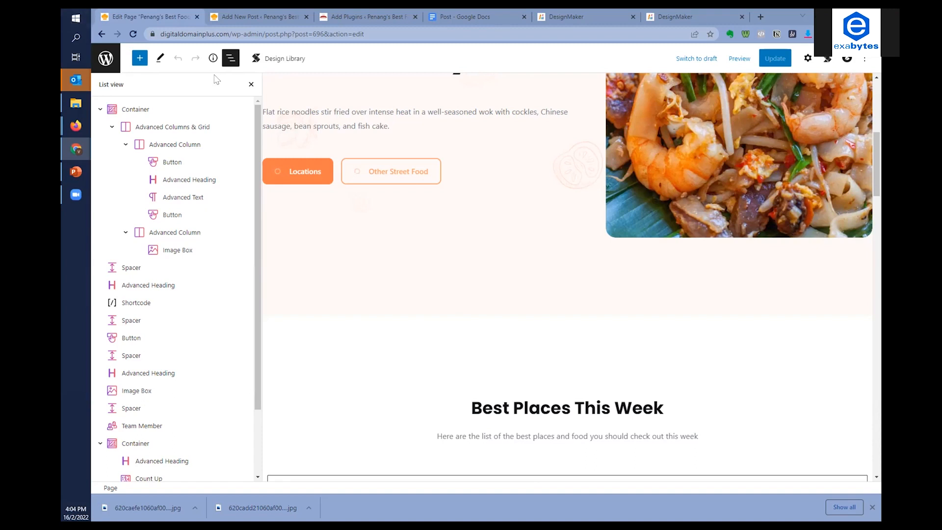
click(359, 20)
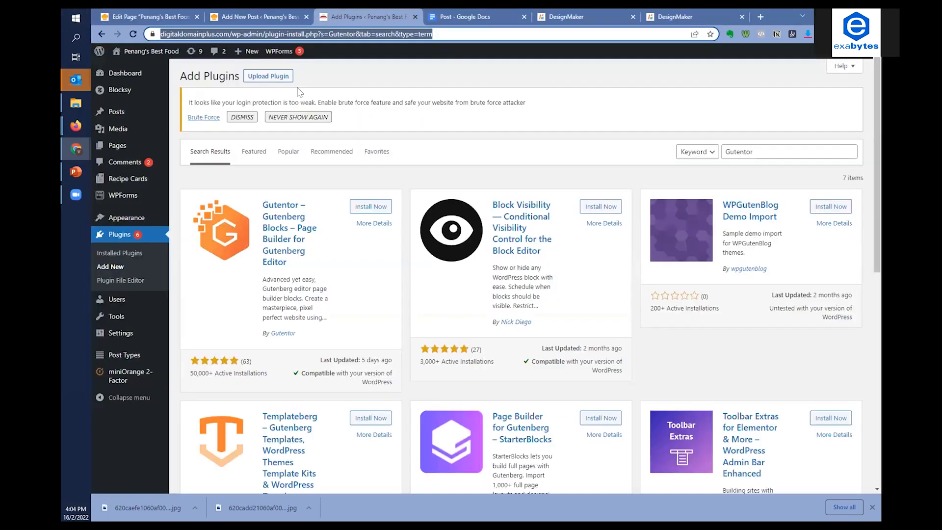
click(131, 237)
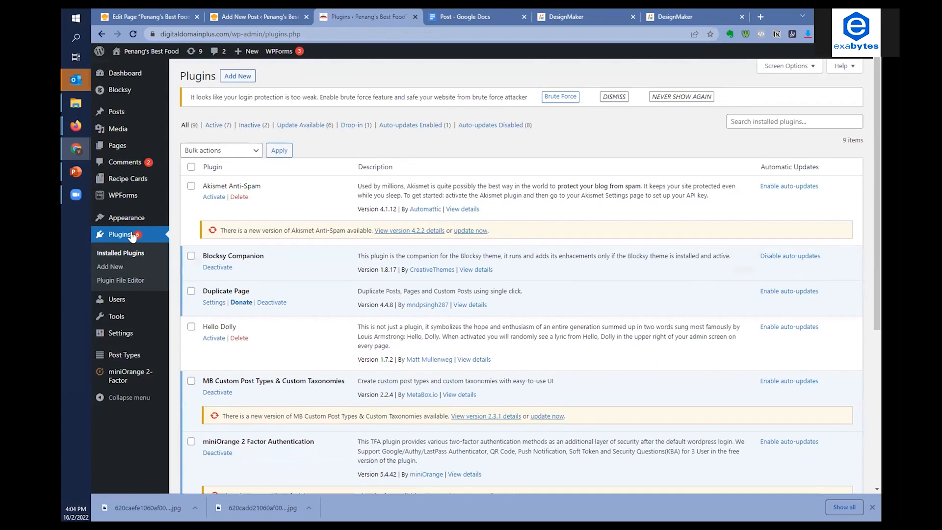
scroll(284, 301, down, 3)
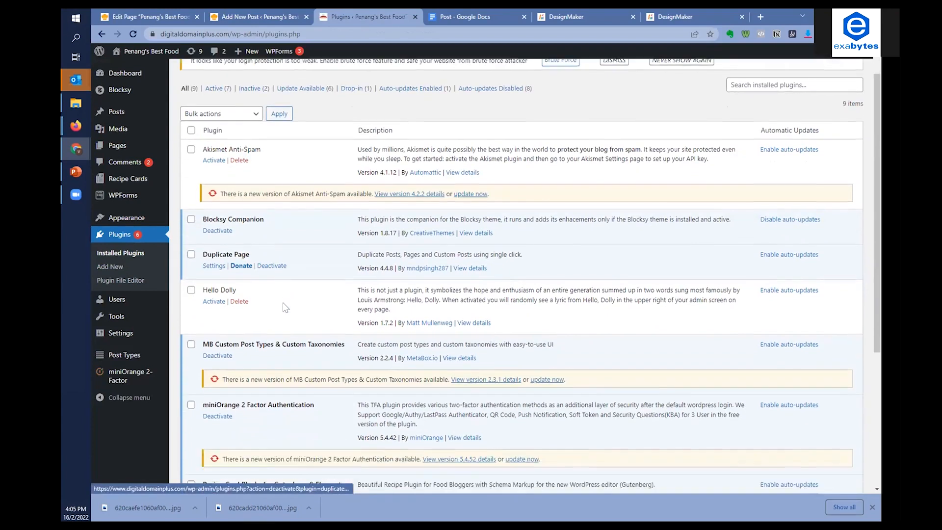
scroll(283, 301, down, 7)
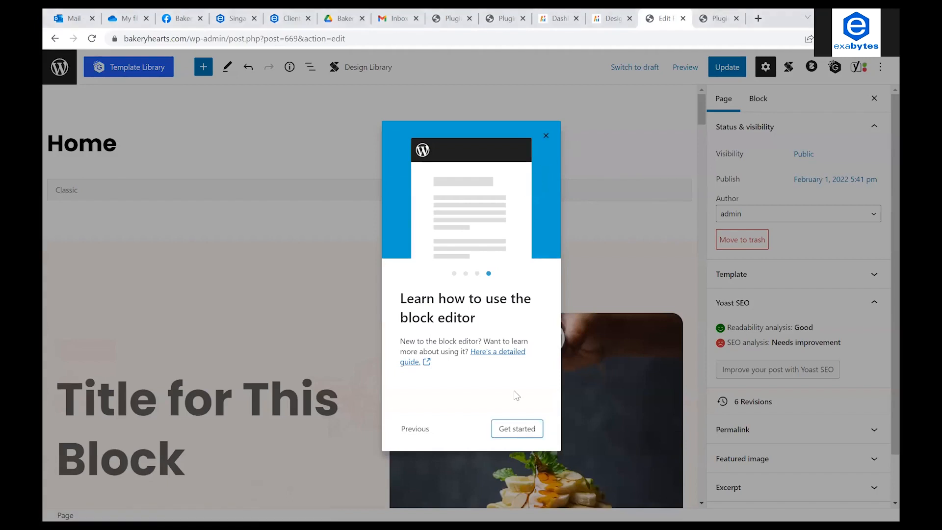
Close the welcome guide, Templateberg notice and Template Library, then show the Home page's List View
click(615, 140)
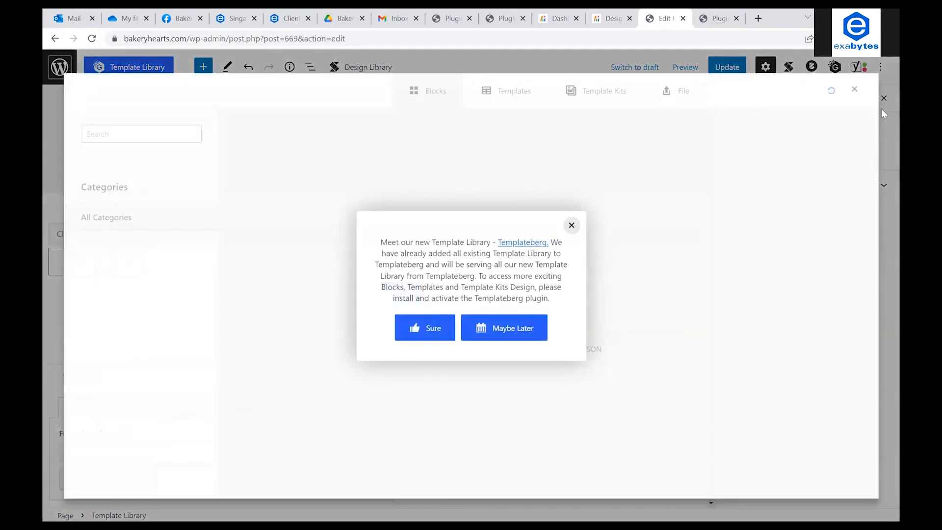
click(572, 225)
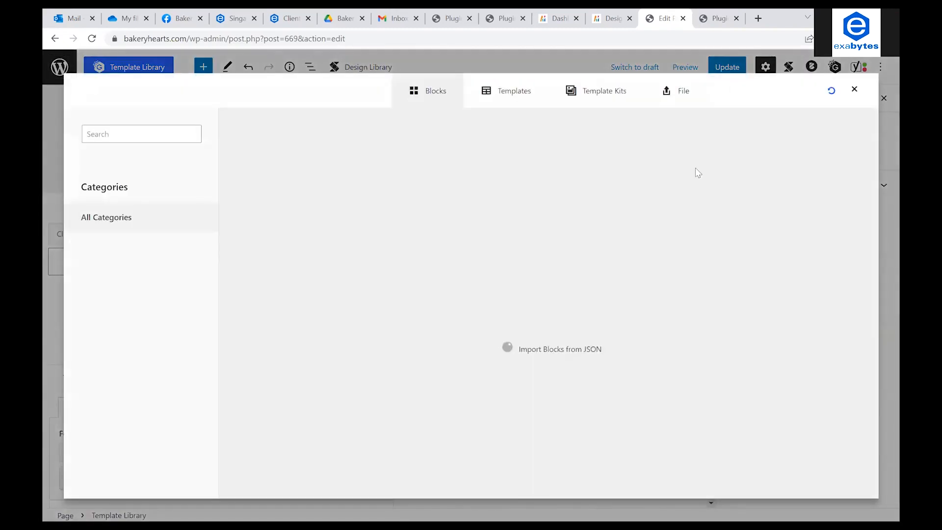
click(854, 89)
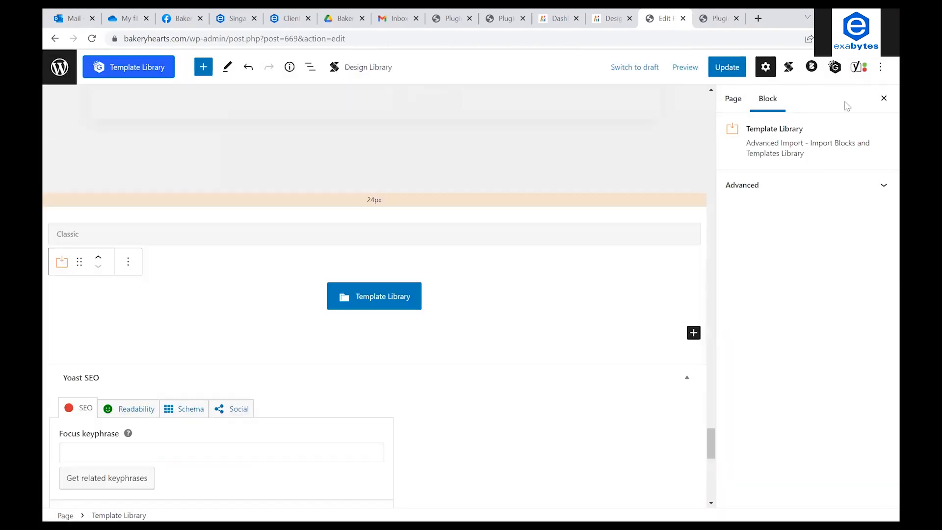
click(309, 71)
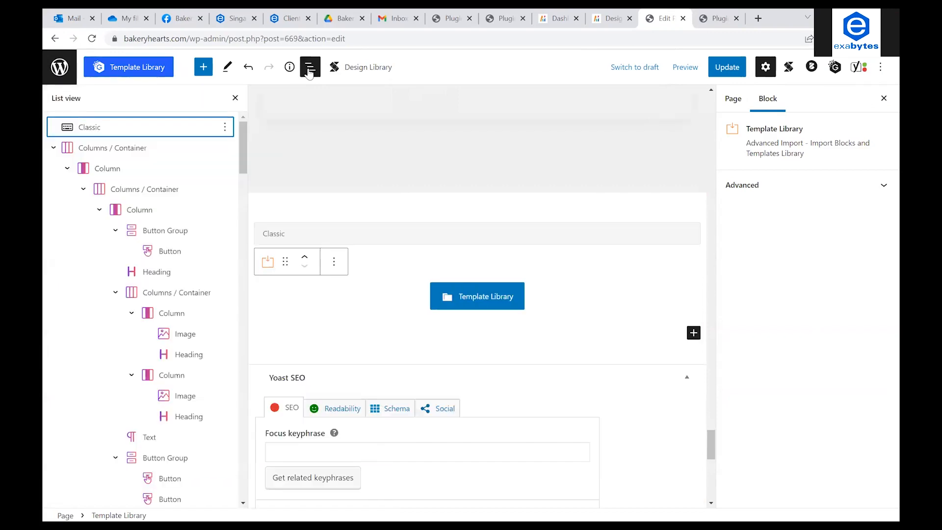
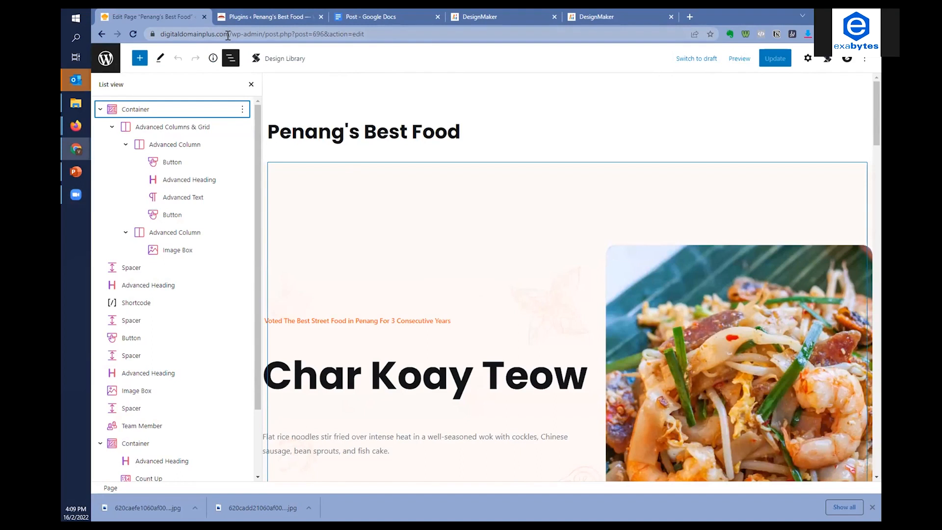
Load the Penang's Best Food homepage by removing /wp-admin/post.php from the address
drag(230, 35, 422, 31)
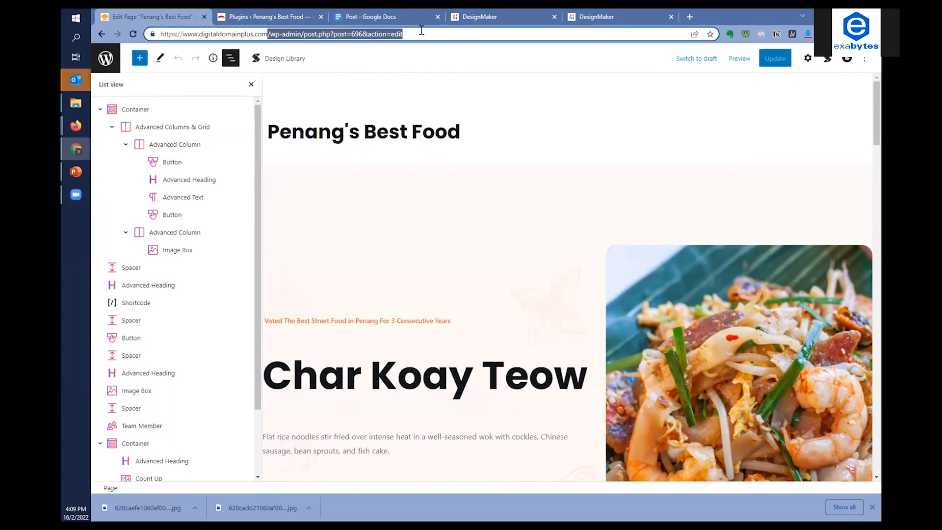
key(BackSpace)
key(Return)
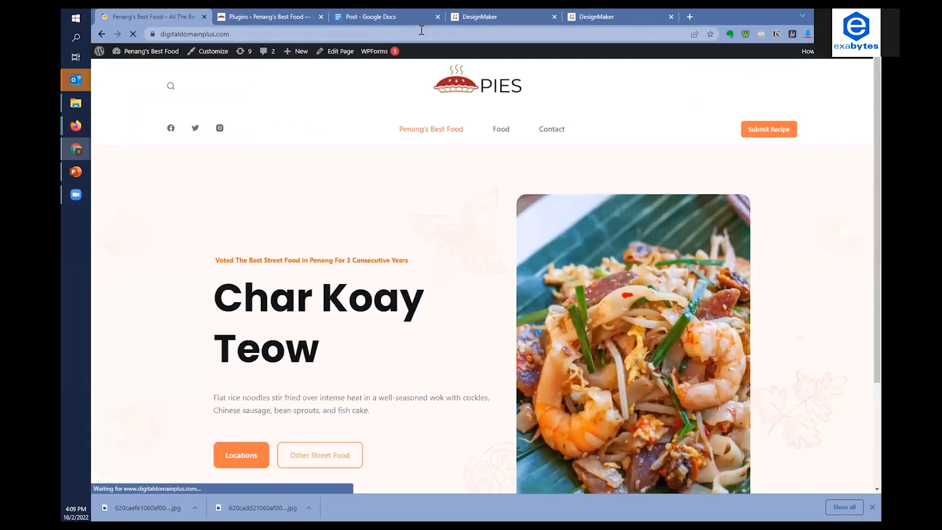
Open the Penang's Best Food page in the block editor from the admin bar's Edit Page
mouse_move(358, 58)
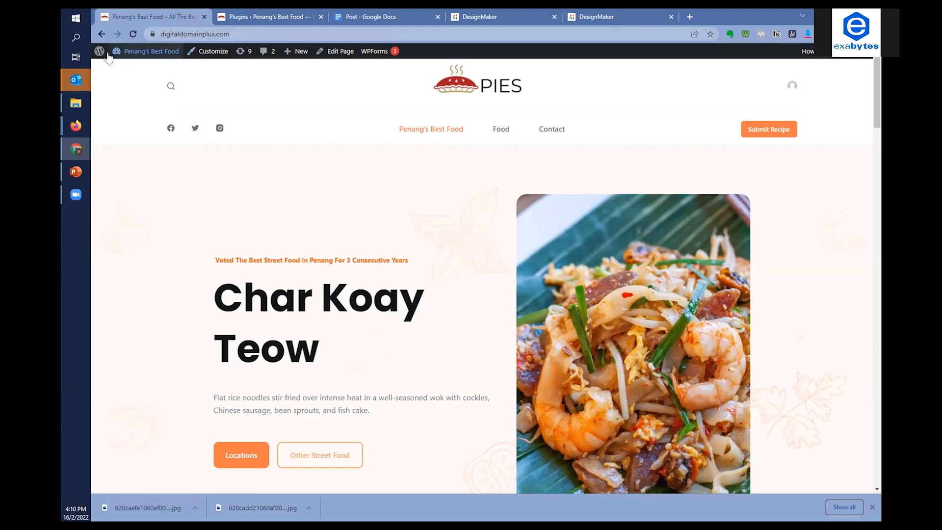
mouse_move(97, 52)
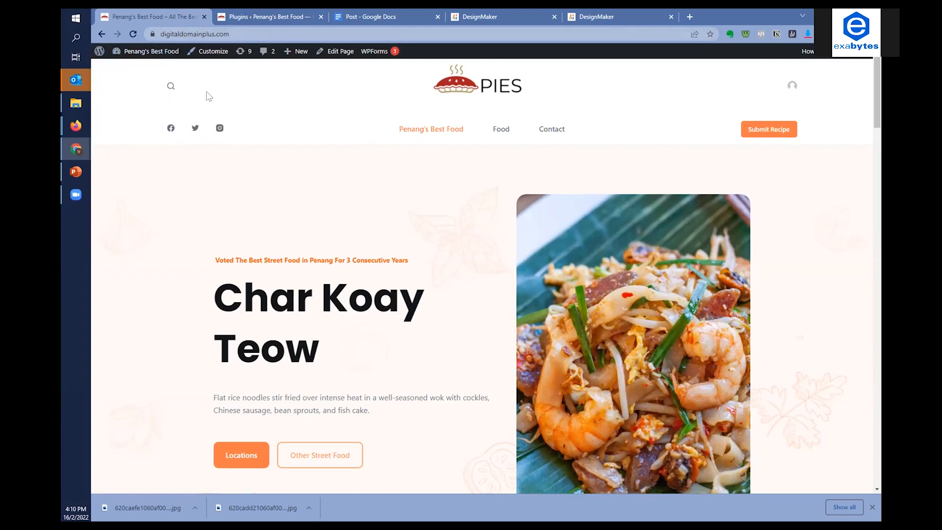
mouse_move(164, 58)
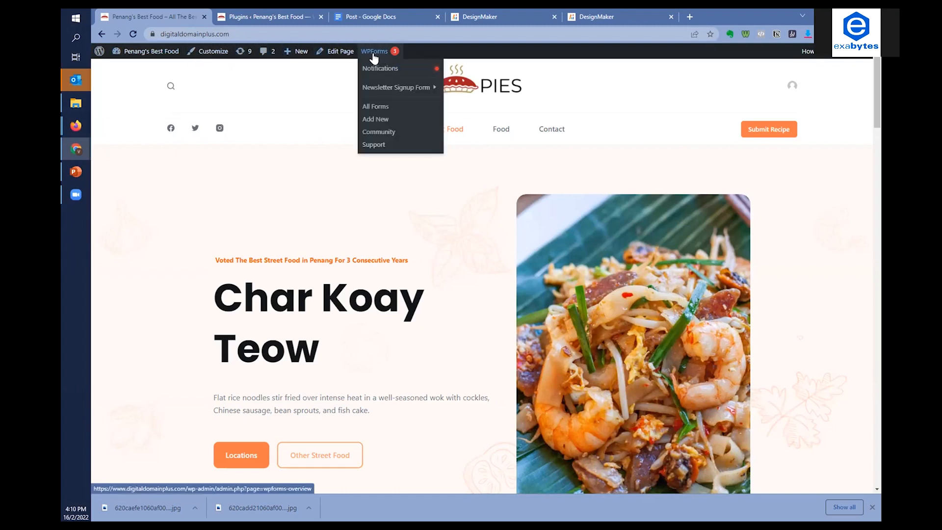
click(339, 52)
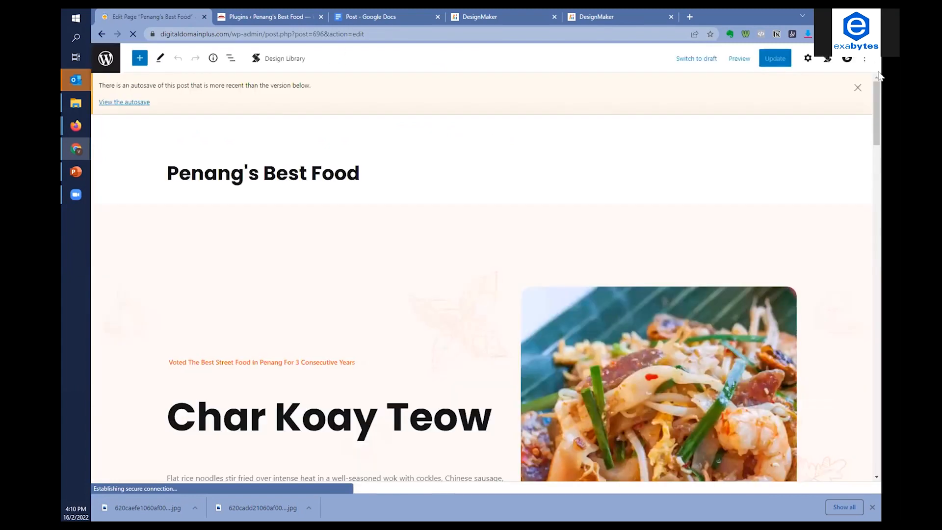
Dismiss the autosave notice and scroll through the page's List View of Container, Columns and Spacer blocks
click(857, 90)
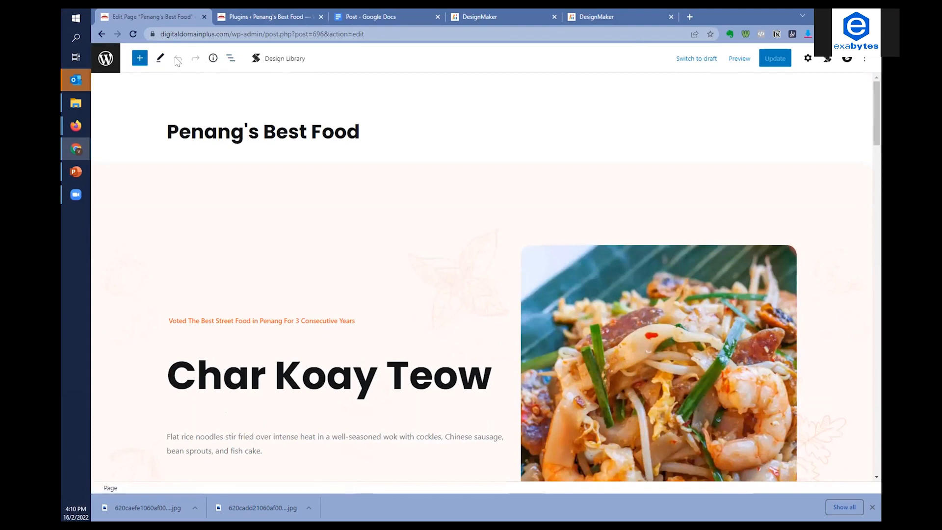
click(230, 58)
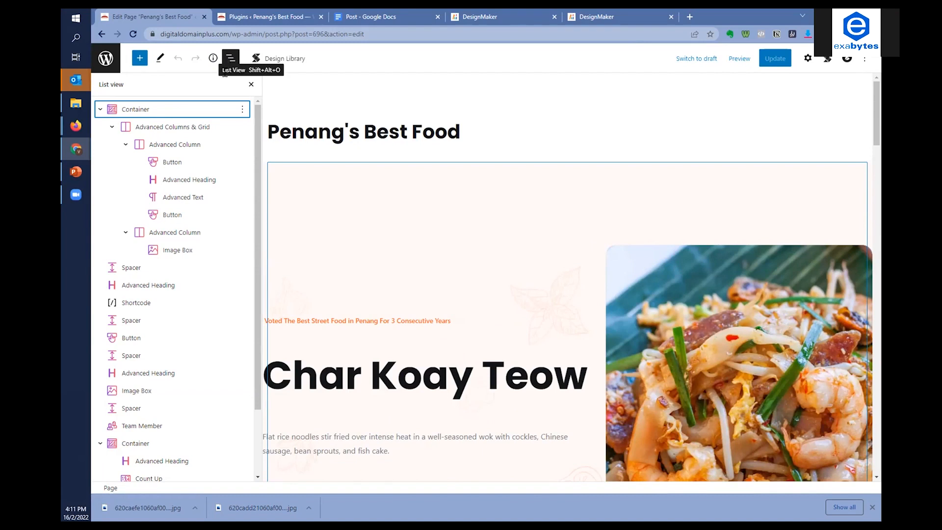
scroll(343, 297, down, 1)
scroll(342, 297, down, 2)
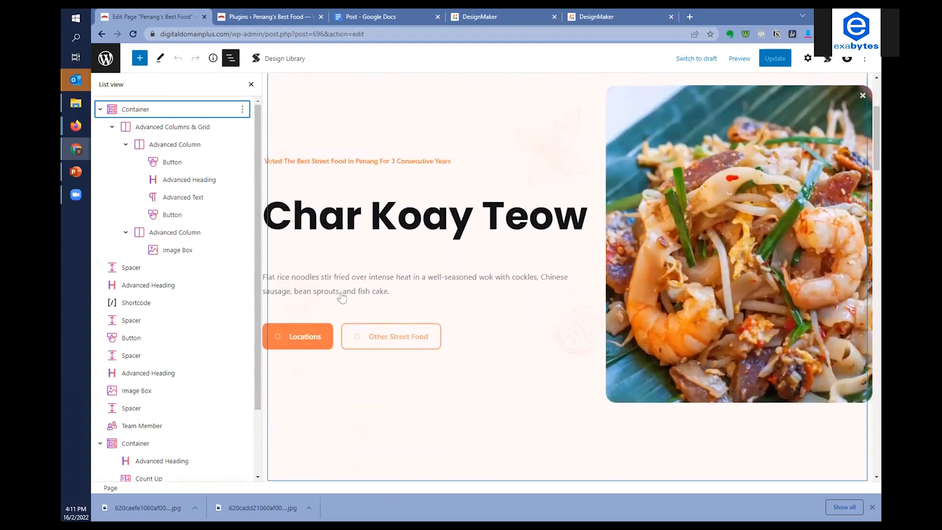
scroll(342, 297, down, 2)
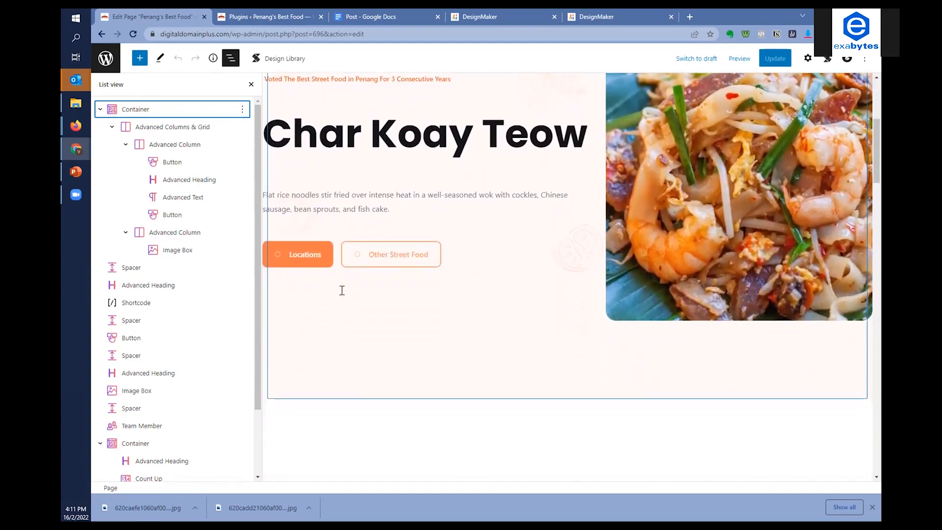
scroll(343, 290, up, 4)
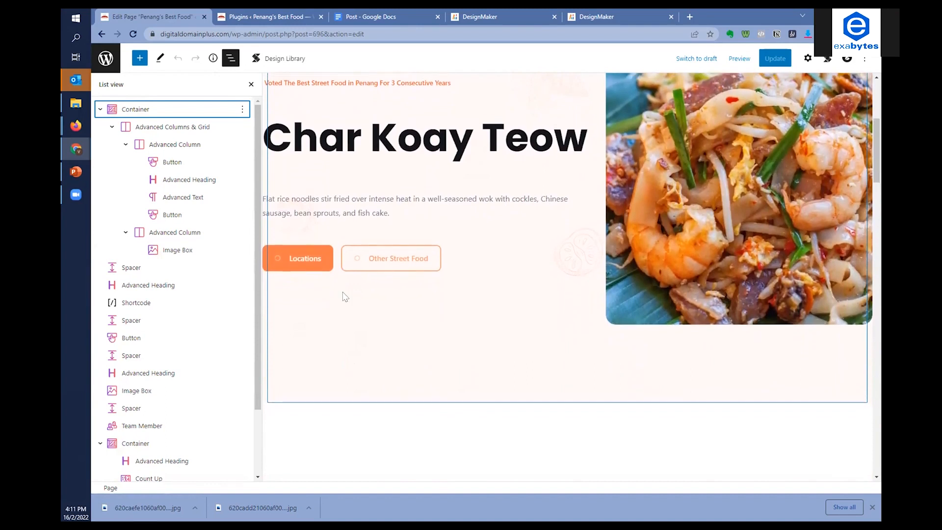
scroll(345, 296, up, 1)
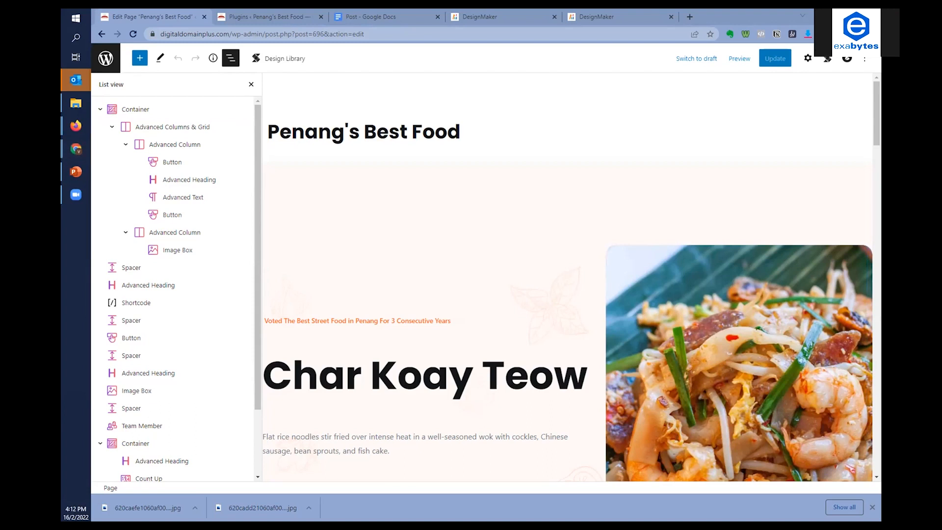
Replace the PIES text on Page 1 of the logo design with '80 x 160'
click(594, 13)
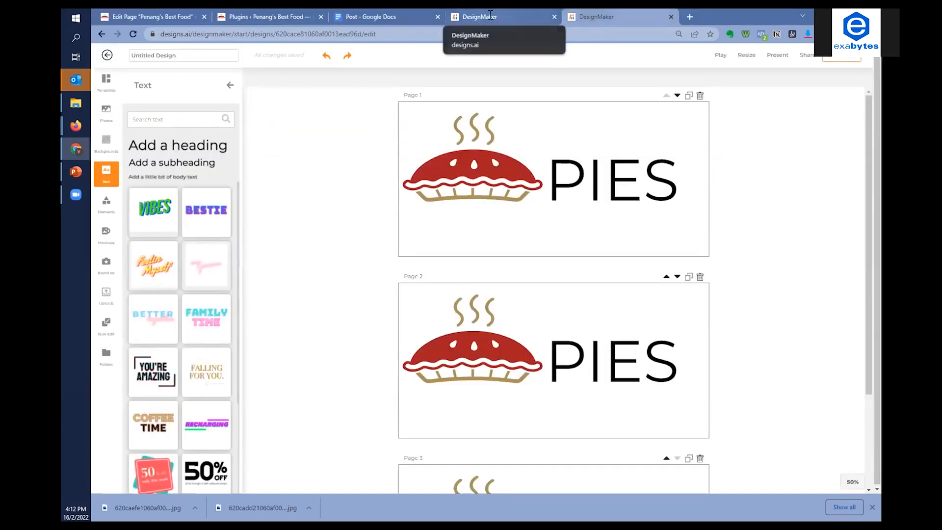
click(611, 211)
drag(555, 176, 670, 182)
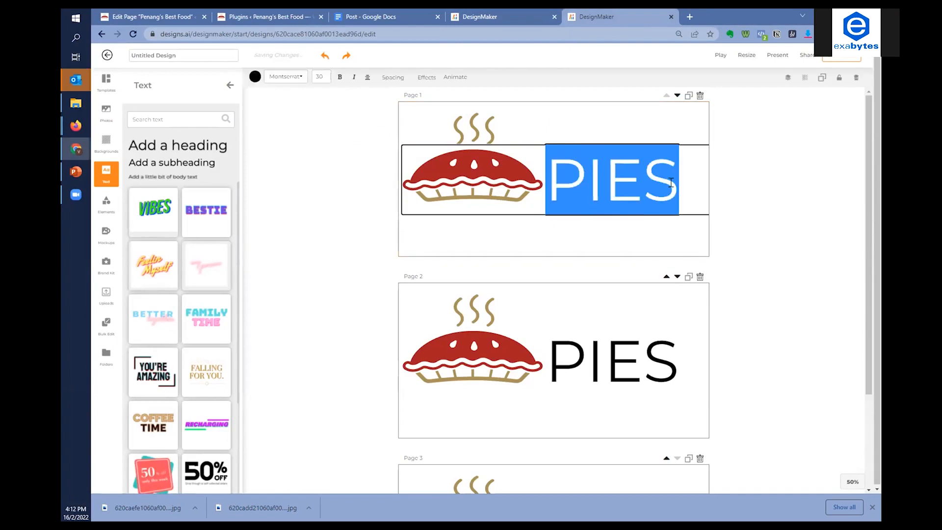
text(i)
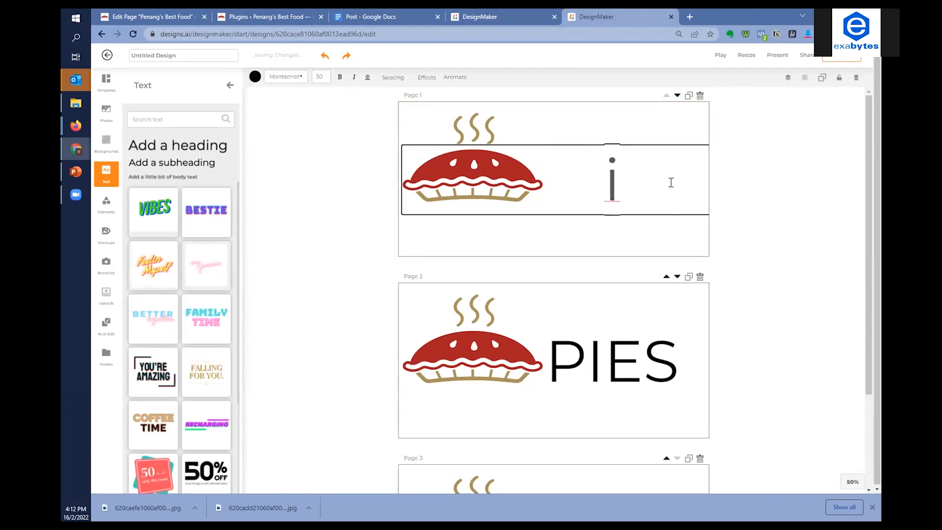
text(n8)
key(BackSpace)
key(BackSpace)
key(BackSpace)
text(180 x)
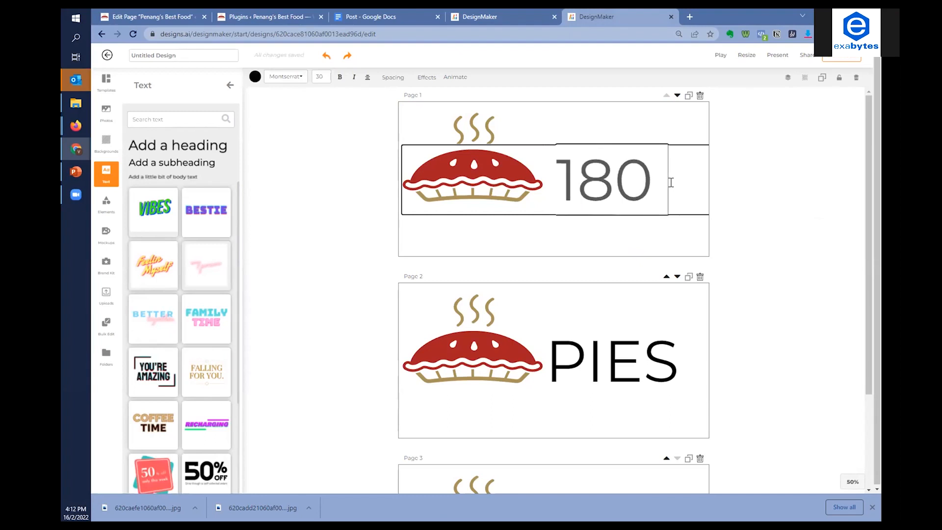
key(BackSpace)
key(BackSpace)
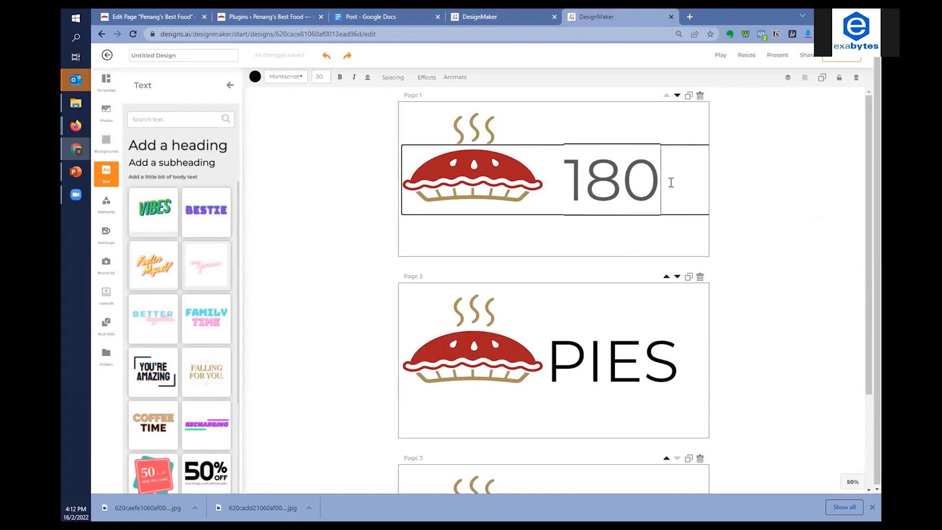
key(BackSpace)
key(BackSpace)
key(BackSpace)
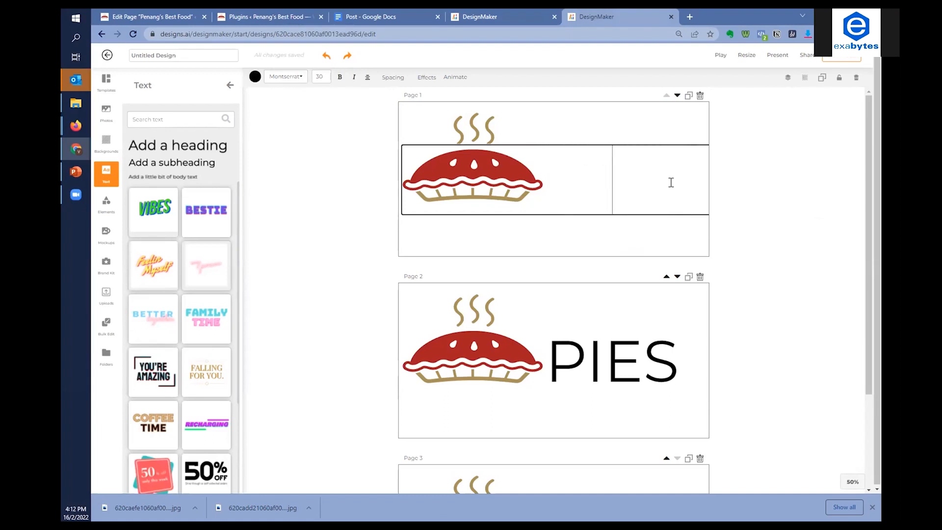
text(80 x)
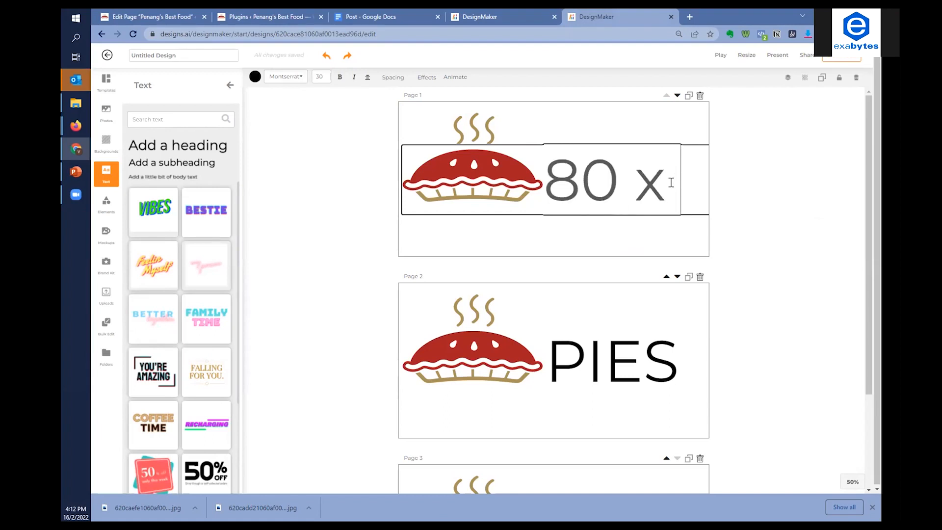
text( 160)
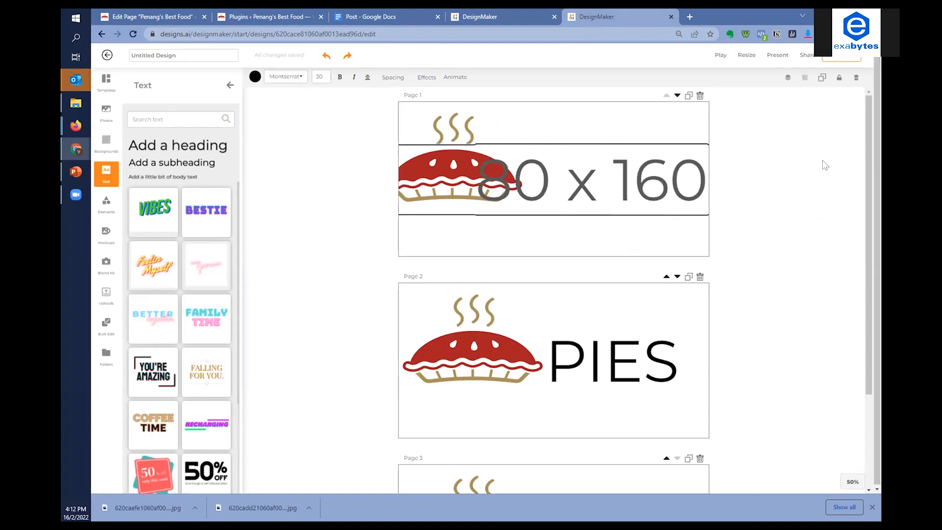
drag(485, 171, 695, 179)
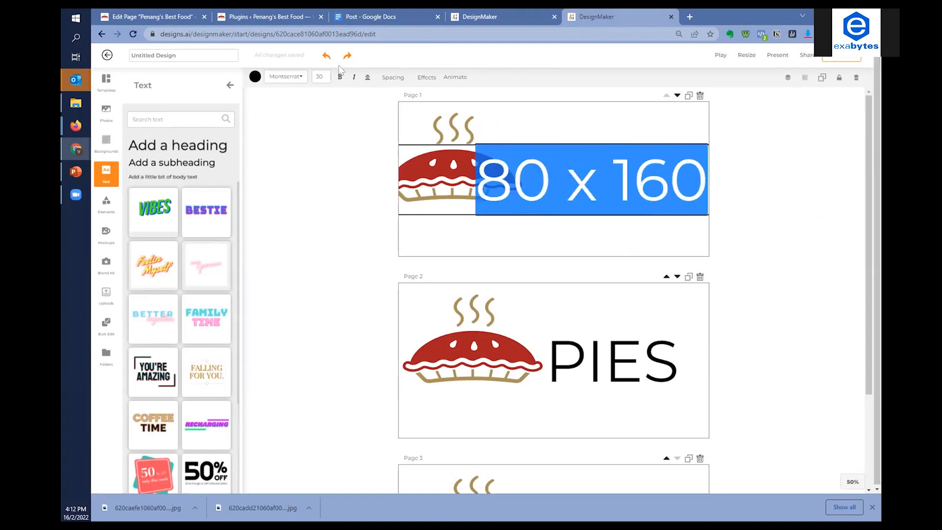
click(317, 79)
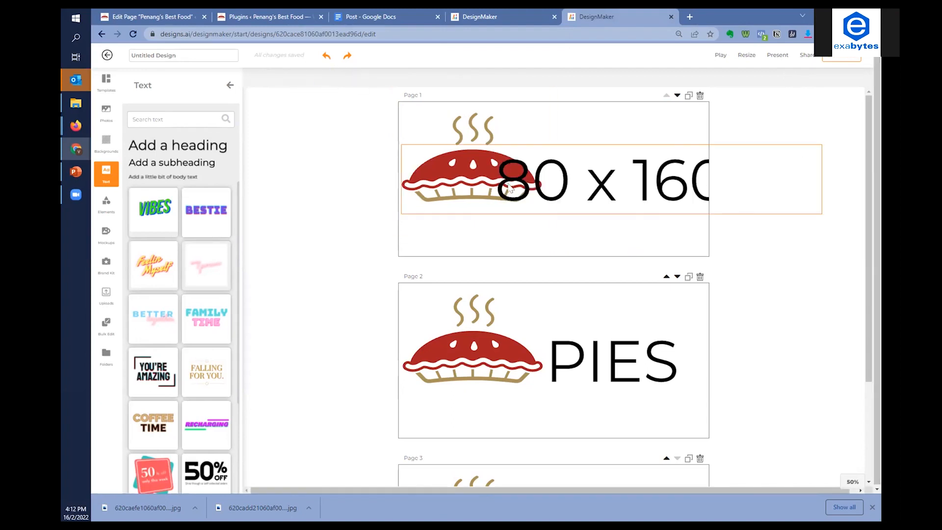
Delete the pie image from Page 1 and centre the '80 x 160' label
click(463, 179)
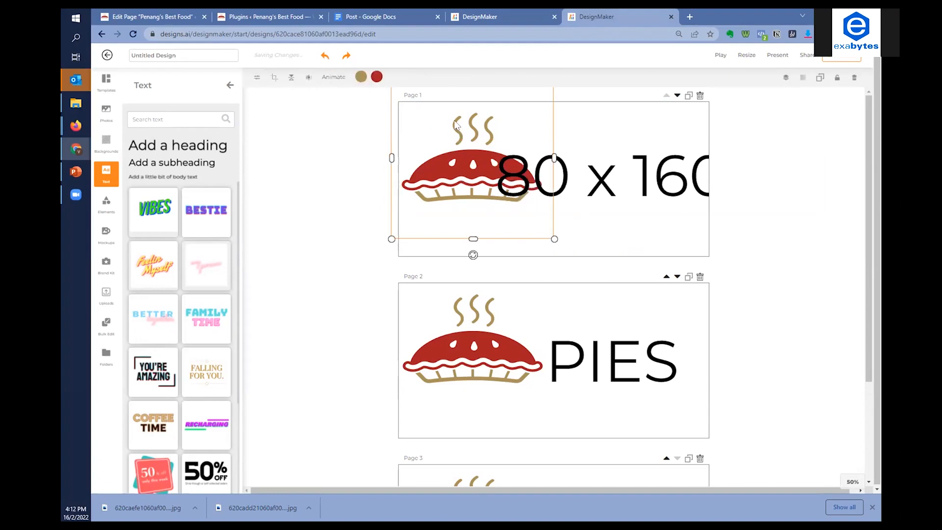
key(Delete)
drag(558, 177, 496, 177)
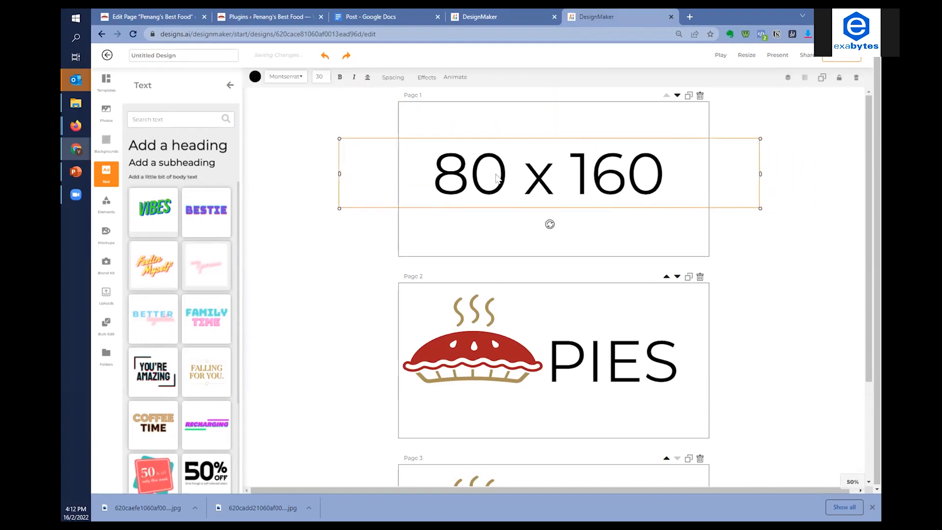
click(503, 22)
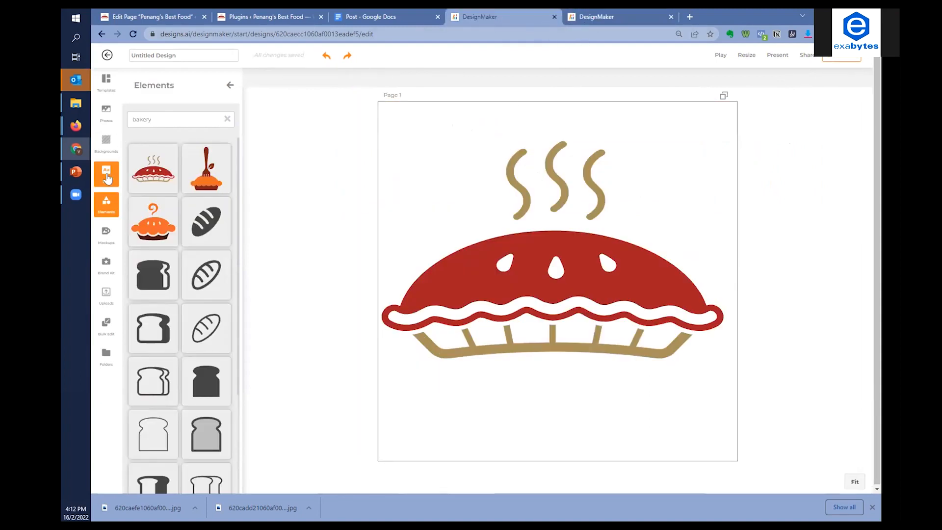
Add a body text label reading '512 x 512' centred beneath the large pie icon
click(625, 20)
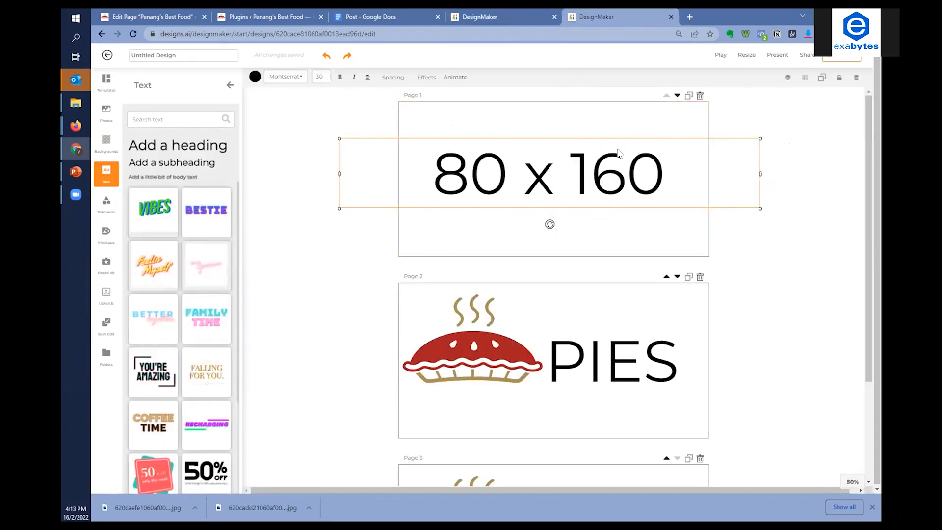
click(502, 16)
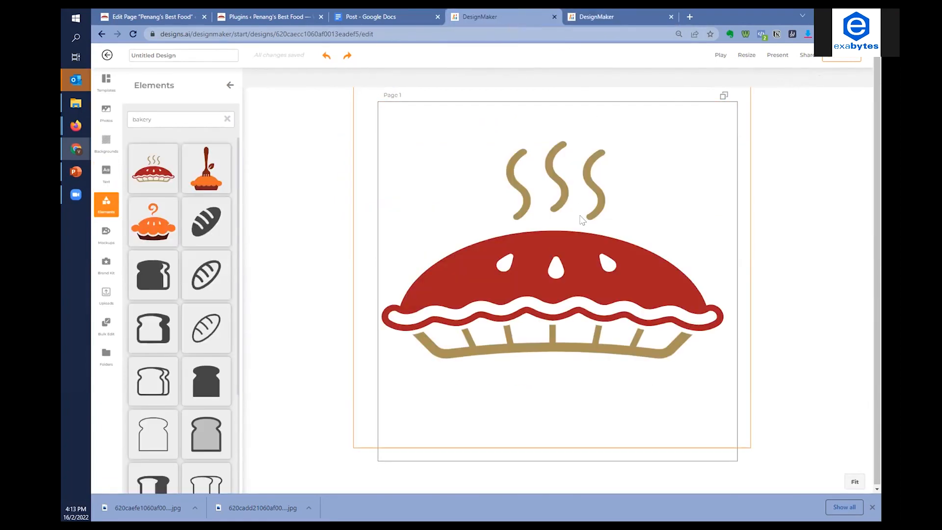
click(628, 195)
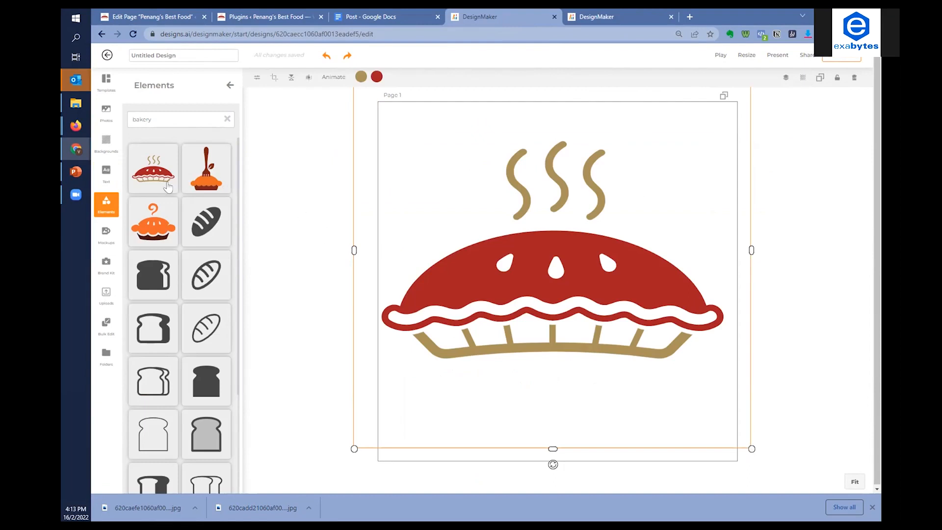
click(105, 174)
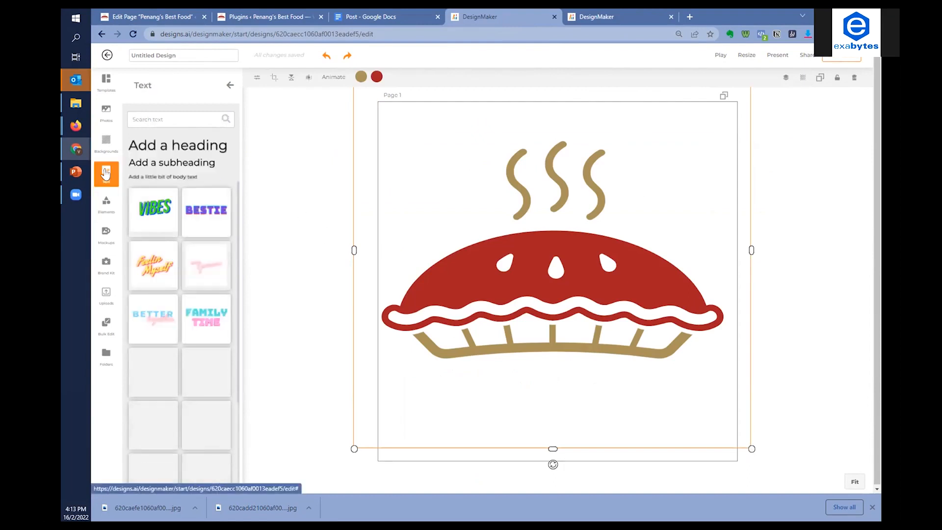
click(153, 178)
drag(593, 382, 530, 386)
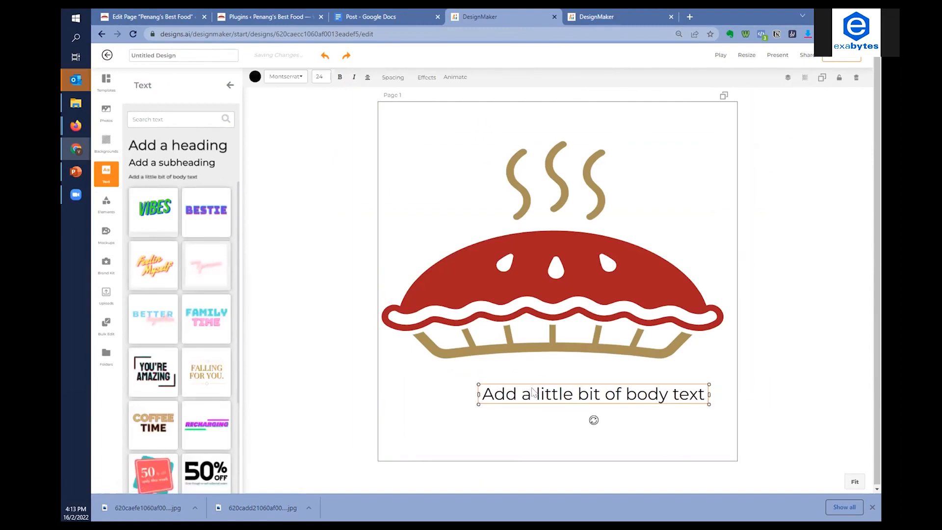
key(ctrl+a)
text(512 x)
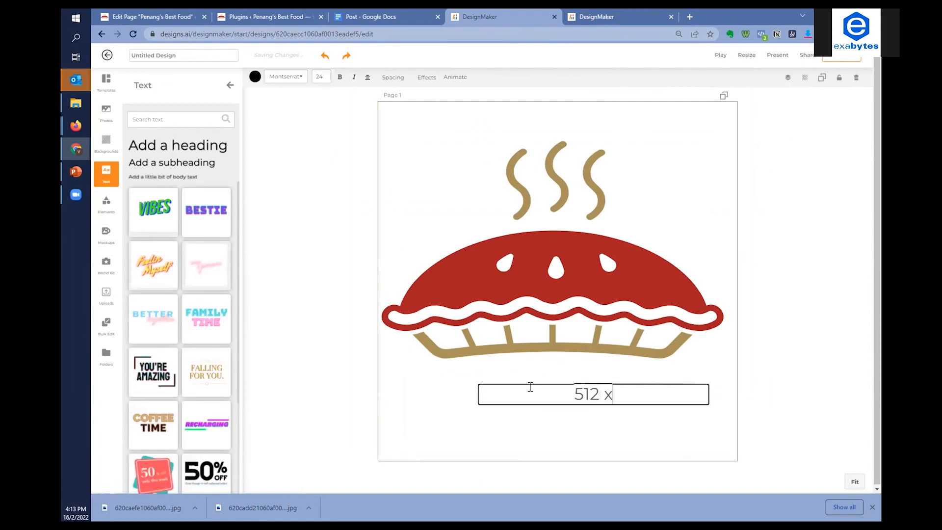
text( 512)
click(766, 395)
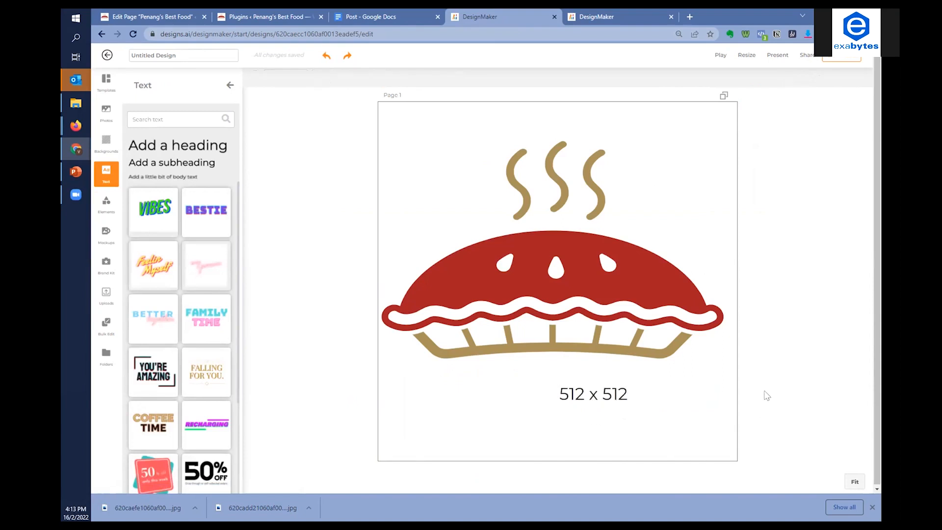
drag(627, 396, 591, 397)
click(790, 381)
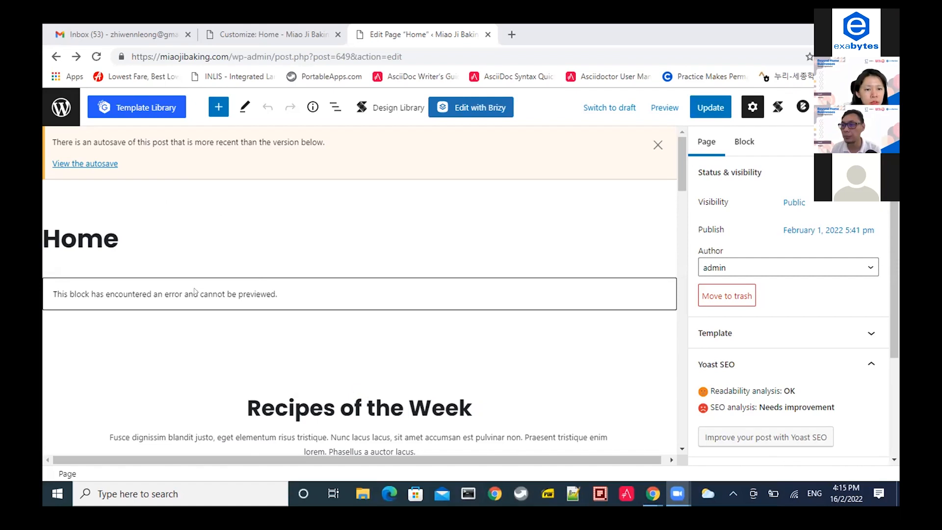
Show the Home page's List View and inspect the Column and nested Columns / Container blocks
scroll(194, 292, down, 1)
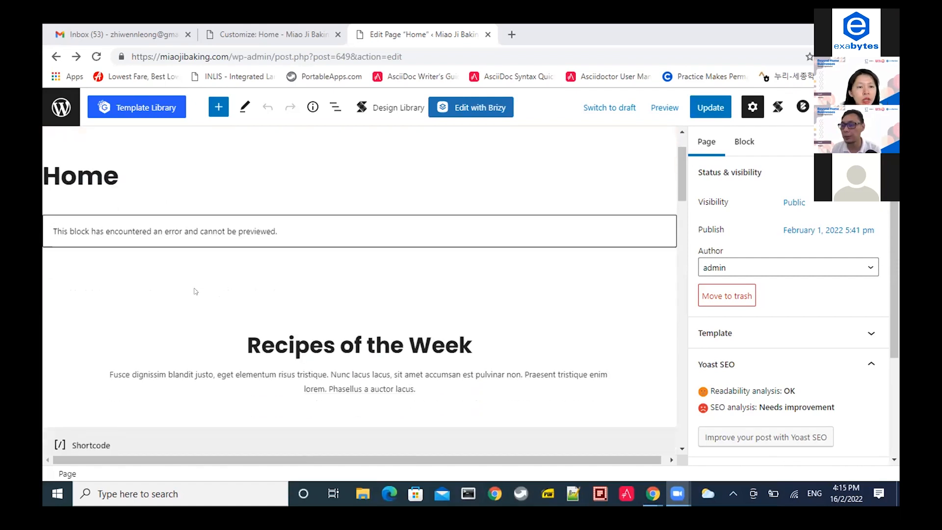
scroll(195, 293, up, 1)
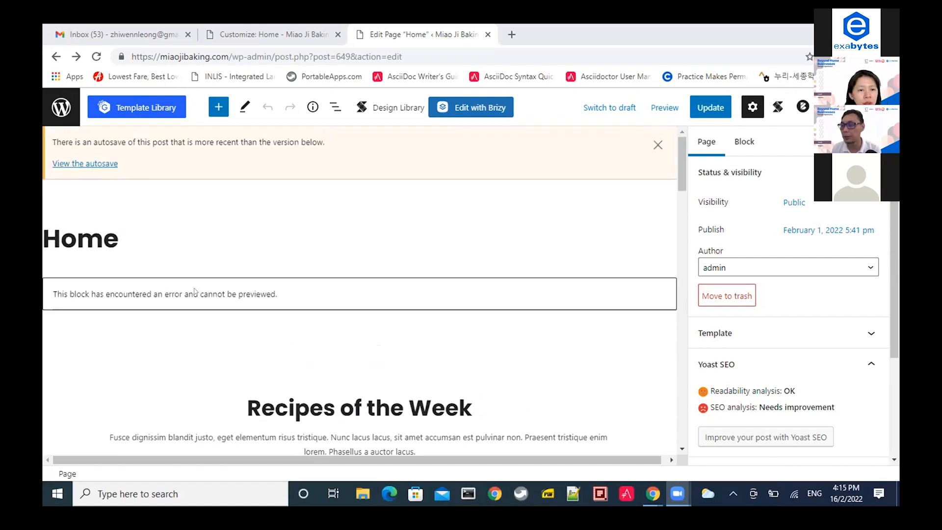
click(336, 108)
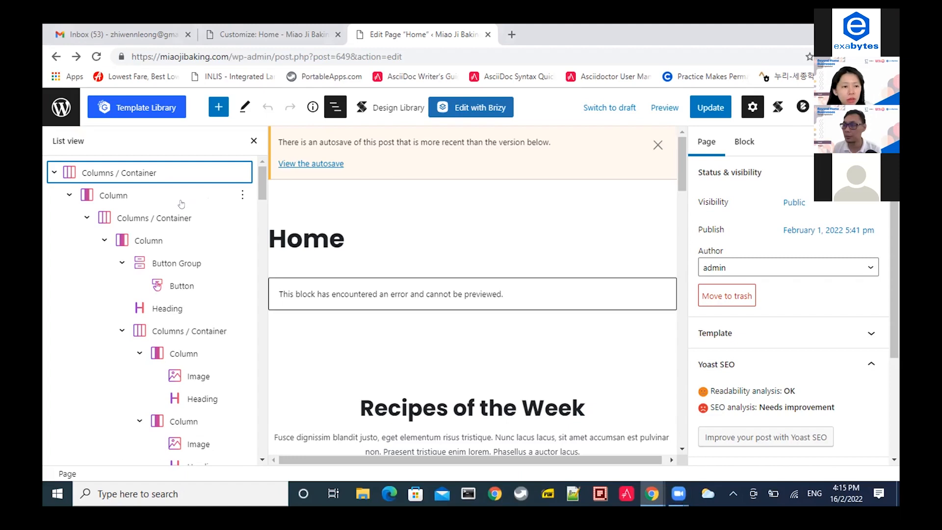
click(107, 196)
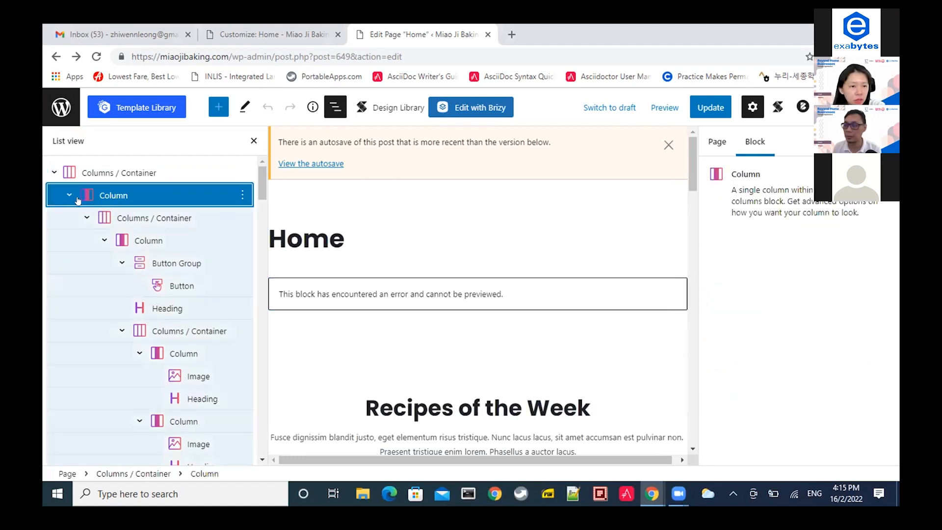
click(108, 219)
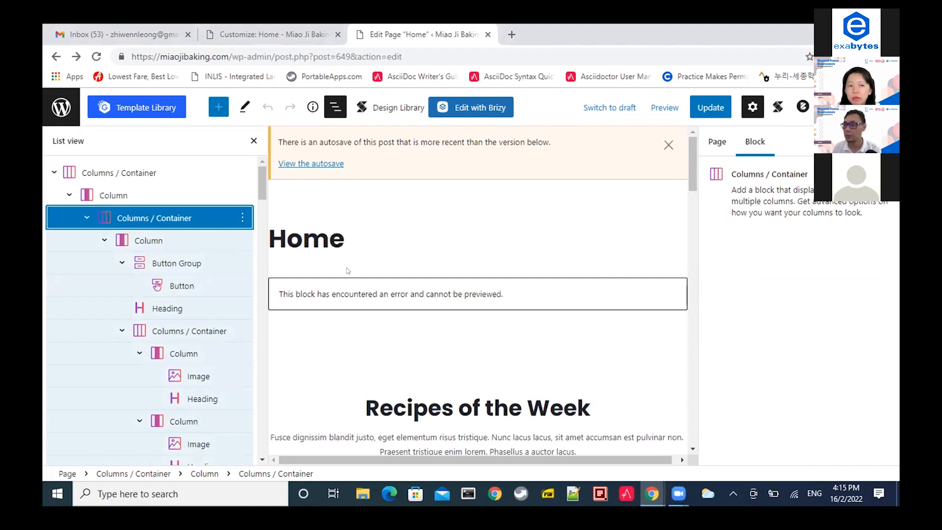
scroll(379, 261, down, 3)
scroll(379, 261, up, 2)
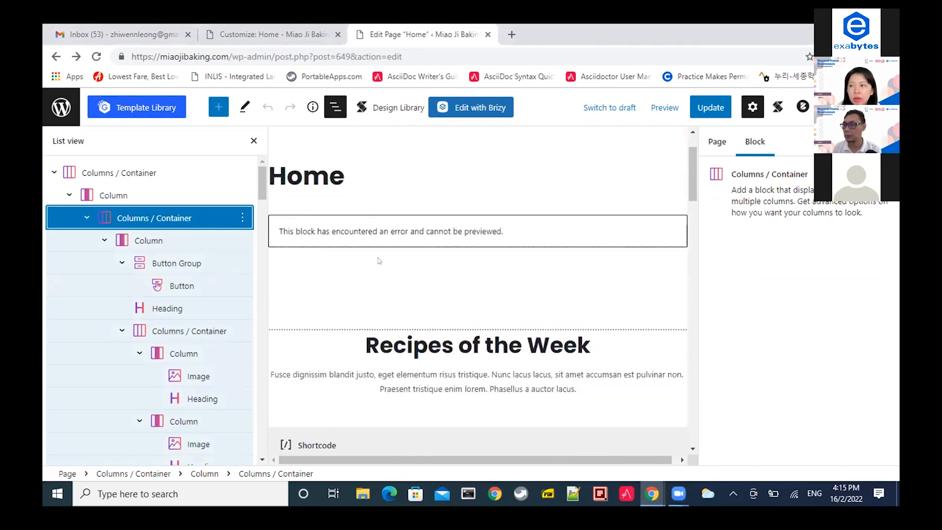